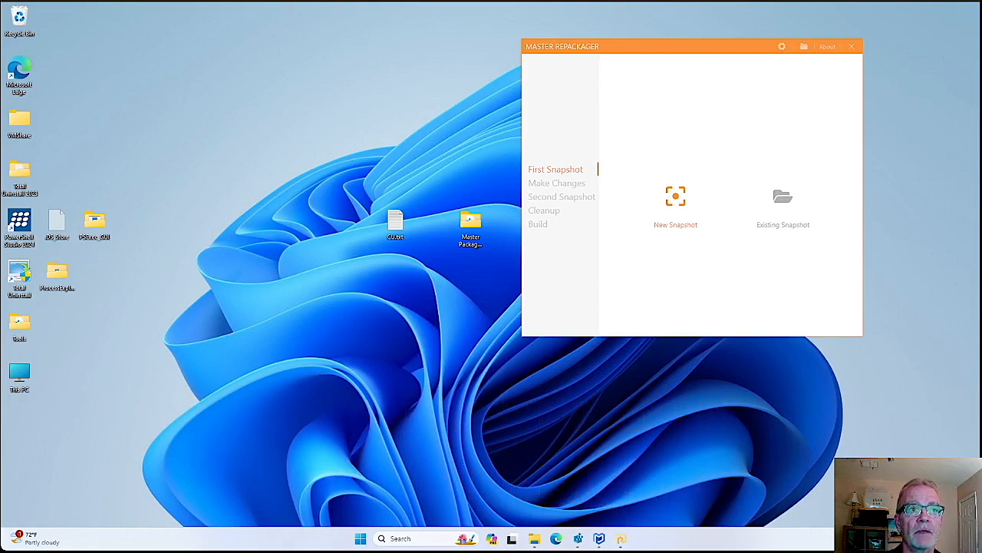
Open the general settings and inspect the full folder path of the file exclusion XML, leaving the selected file as is
left_click_drag(681, 50, 622, 78)
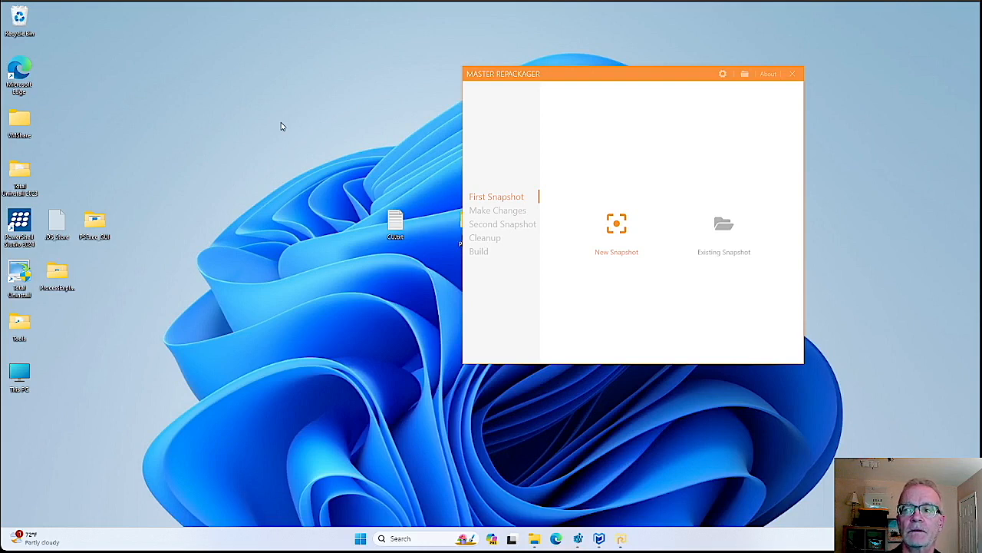
left_click(723, 74)
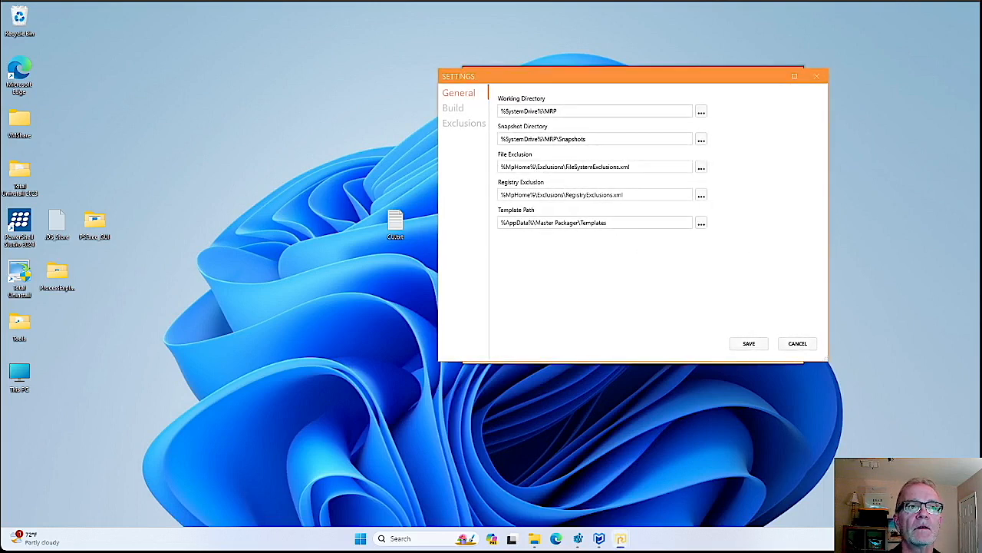
left_click(701, 167)
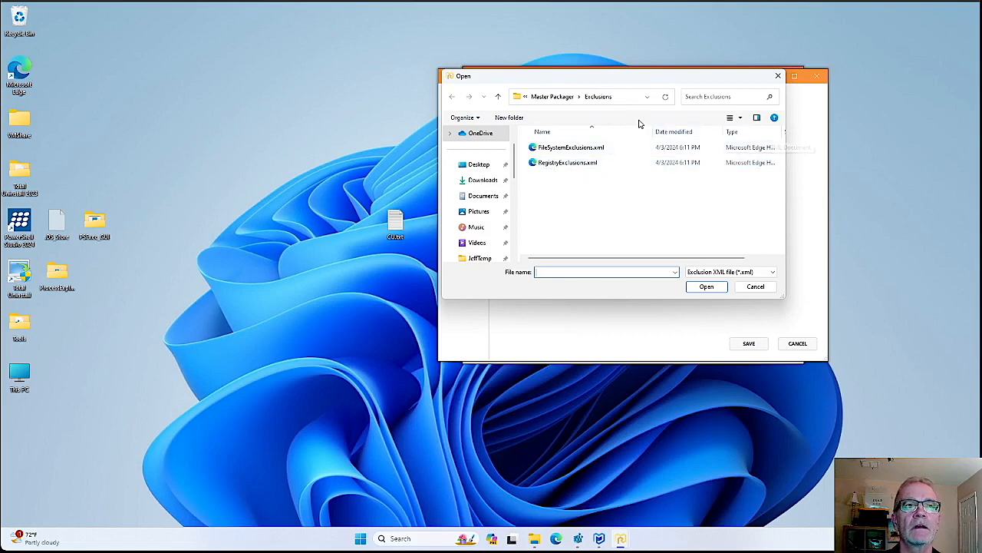
left_click(637, 97)
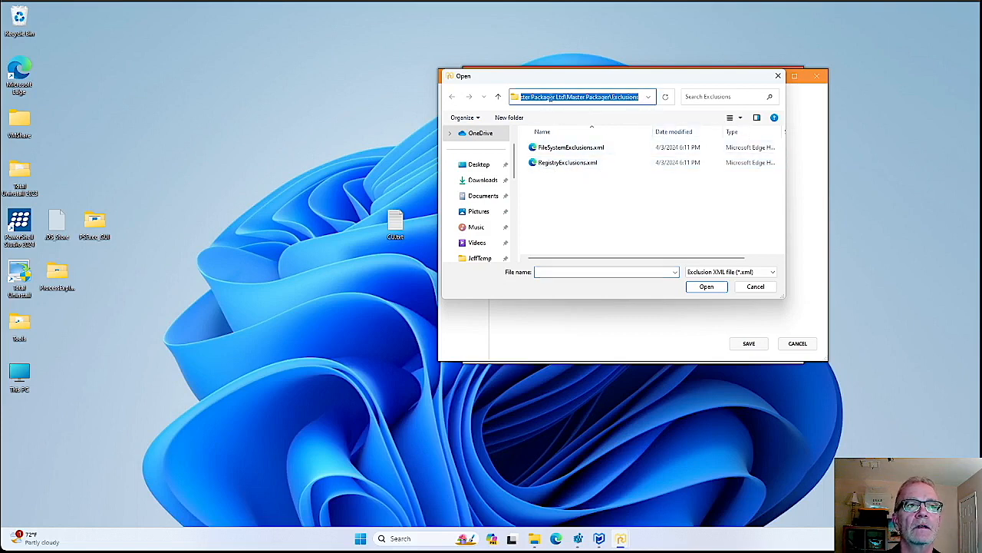
left_click_drag(551, 98, 510, 98)
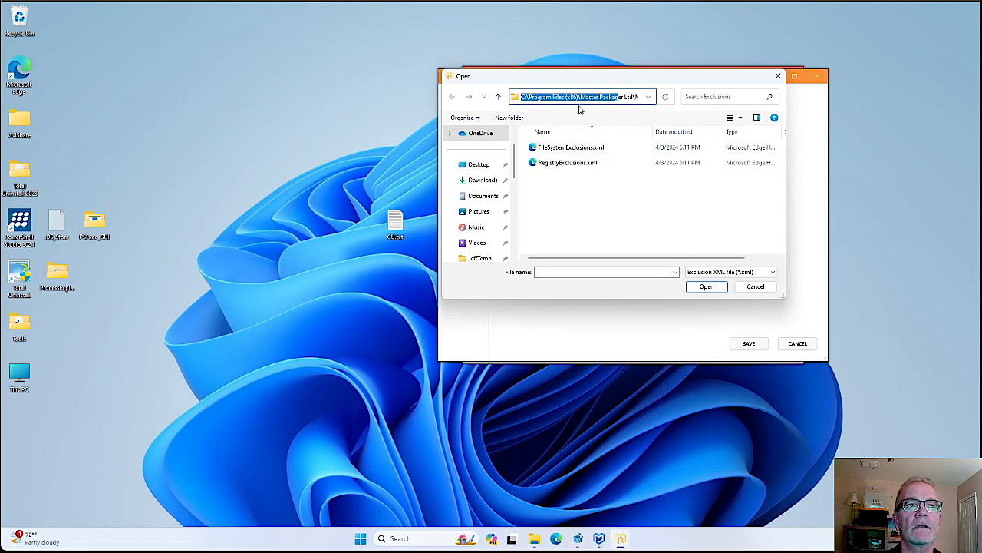
left_click_drag(605, 98, 644, 97)
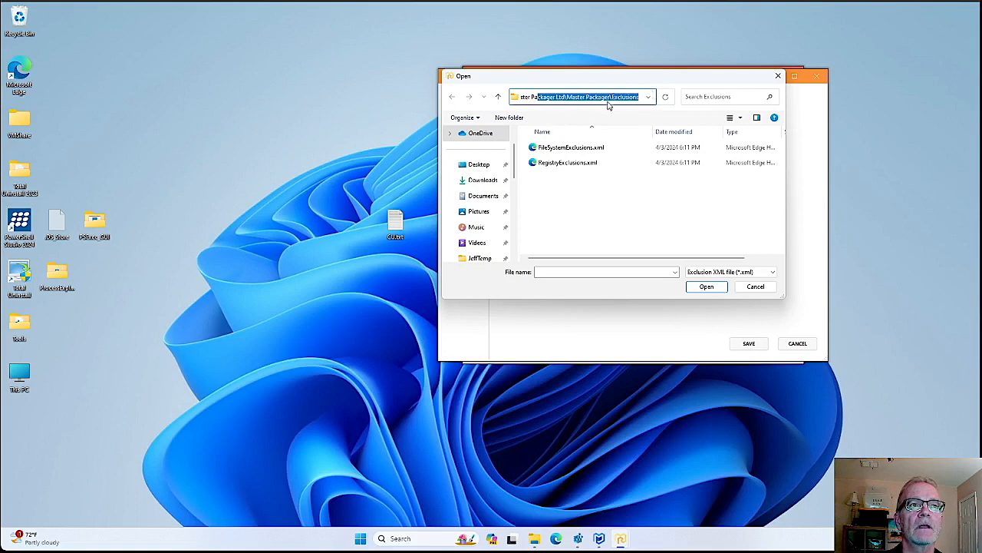
left_click(777, 76)
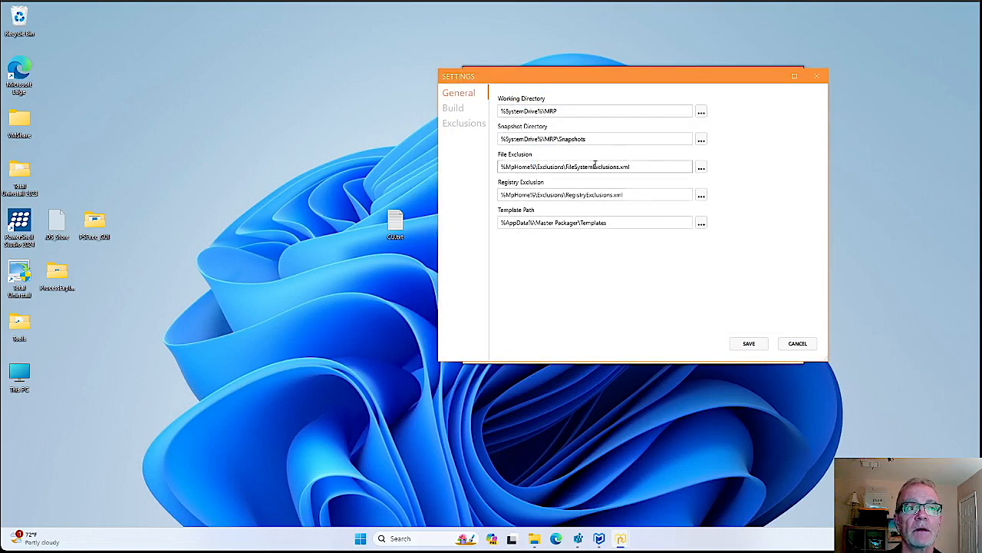
Review the file exclusions list down to its end and open the blank path row for a new entry
left_click(463, 125)
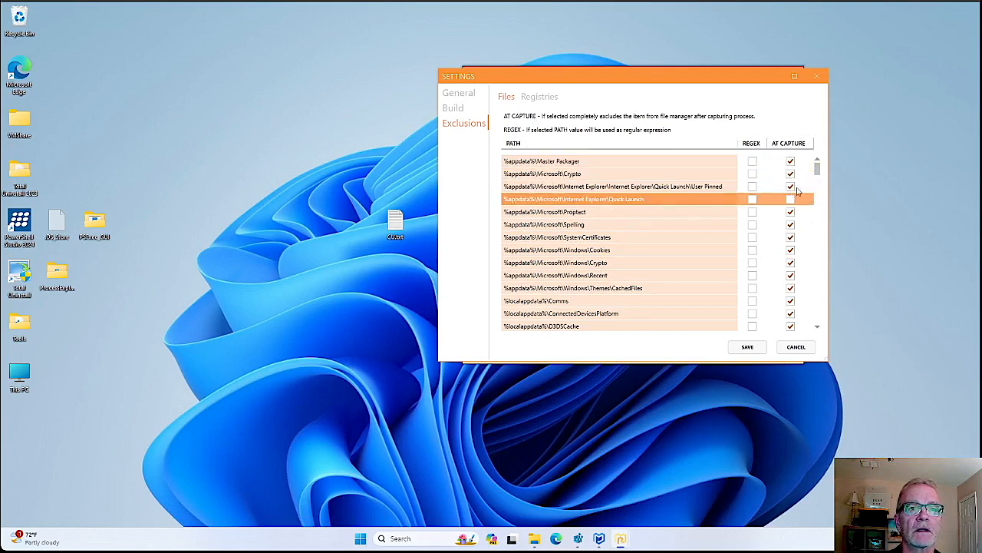
left_click_drag(818, 166, 819, 334)
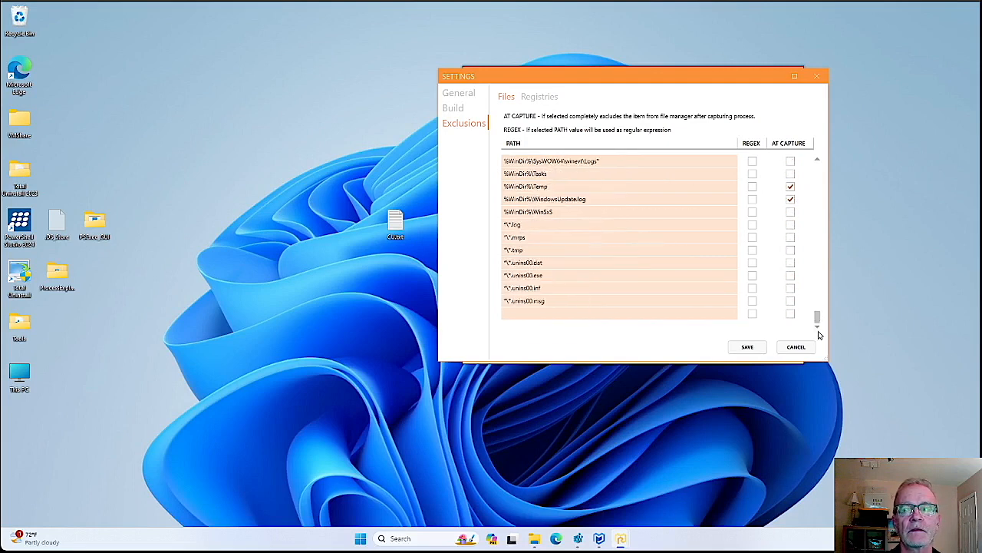
left_click(528, 314)
left_click(529, 314)
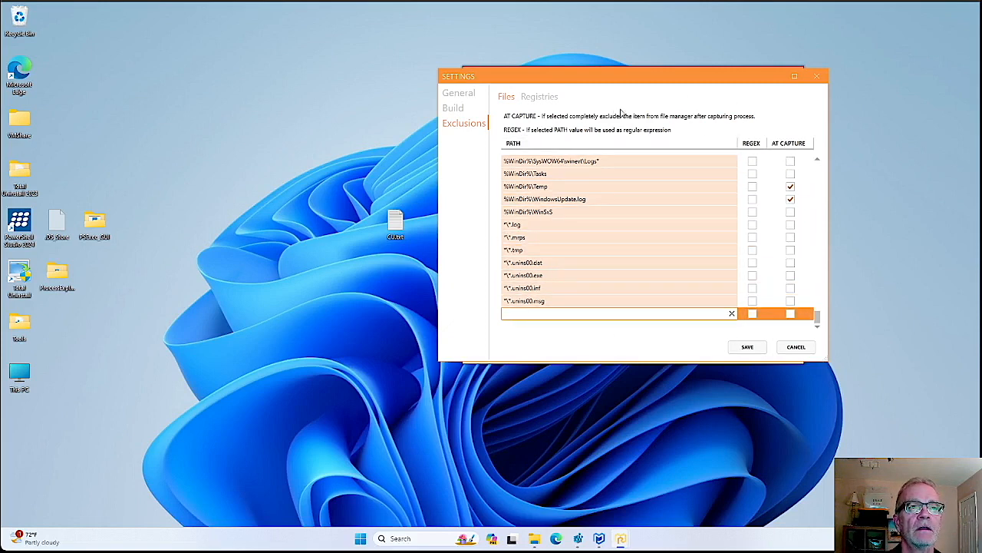
Review the registry exclusions list down to its blank entry row, and close the settings without saving
left_click(541, 99)
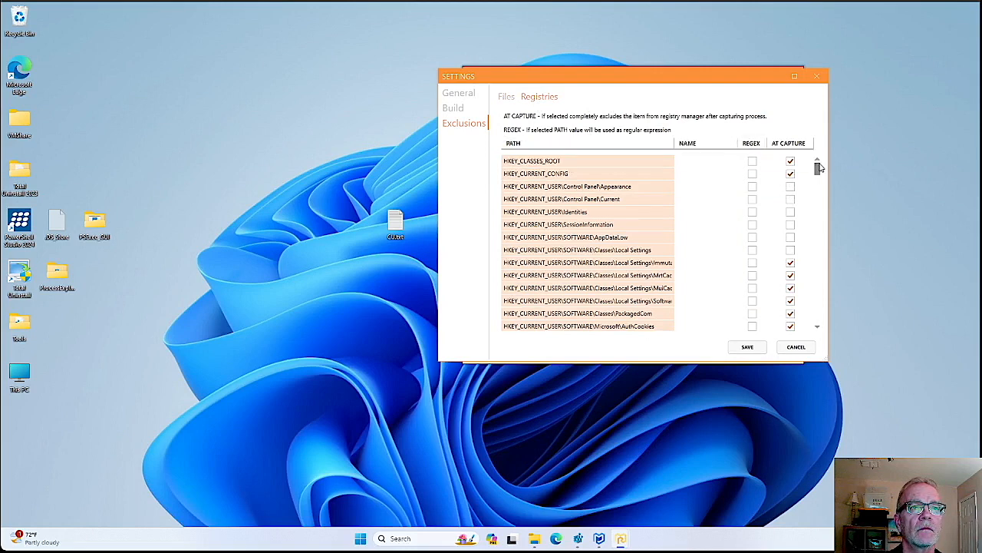
left_click_drag(816, 165, 820, 315)
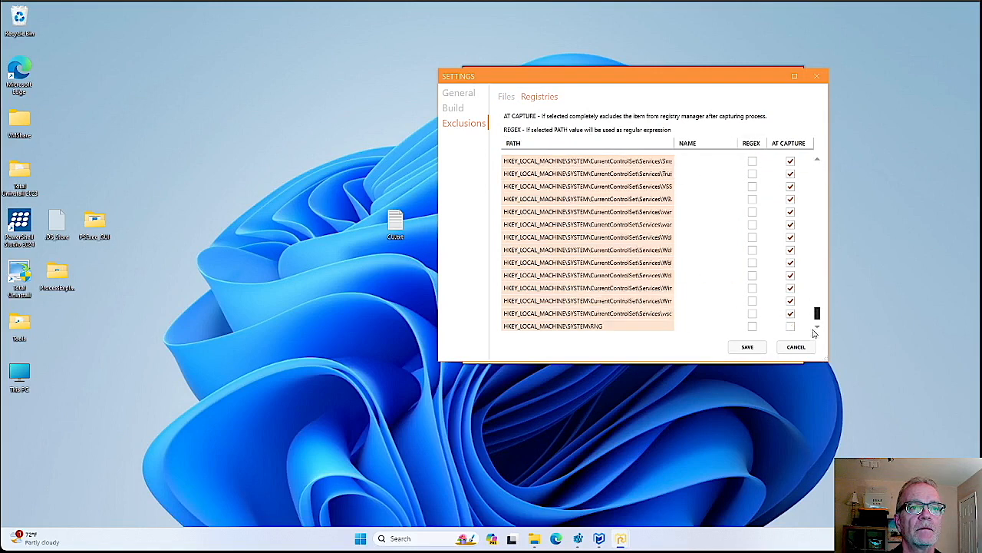
left_click(552, 312)
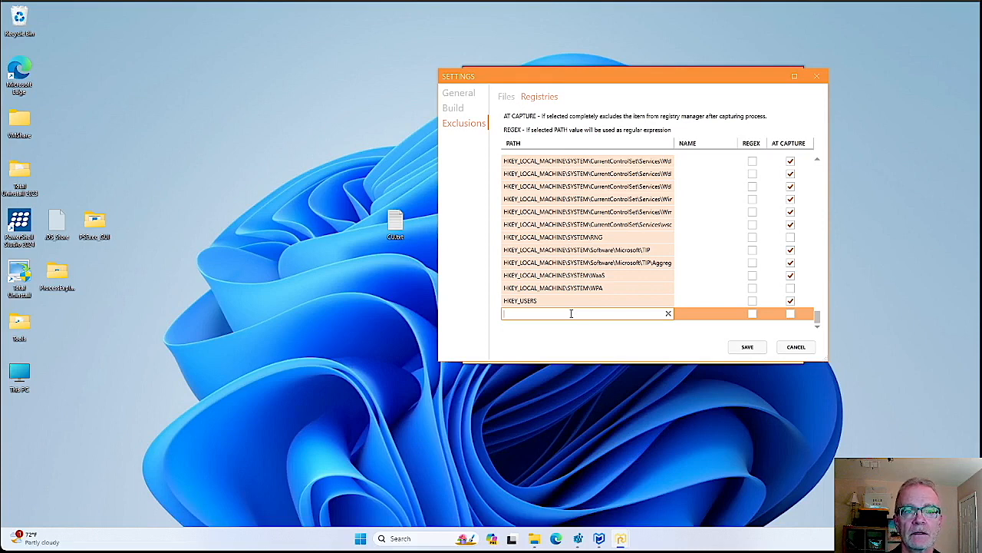
left_click(795, 347)
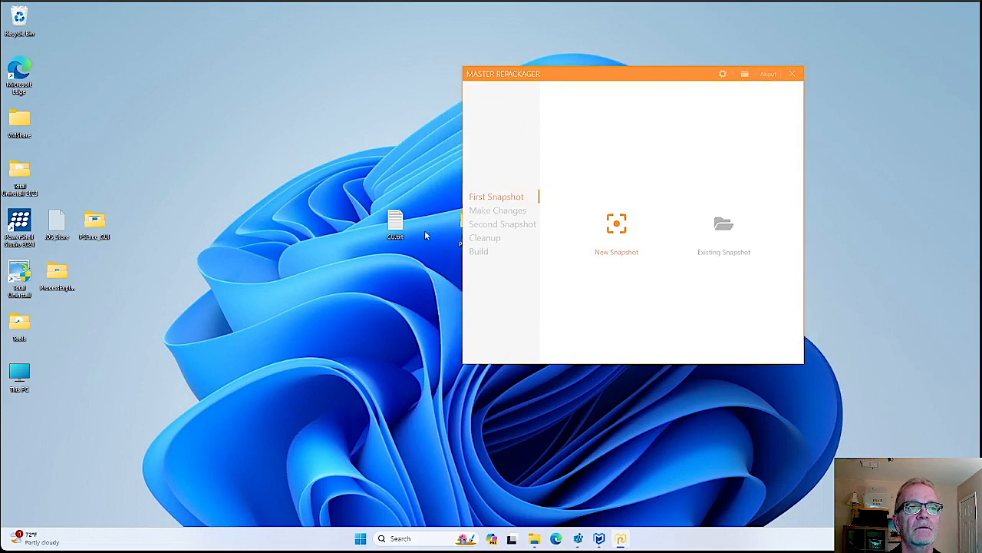
Create a new first snapshot, saved under the suggested file name in the MRP Snapshots folder, and proceed to Make Changes
left_click(614, 224)
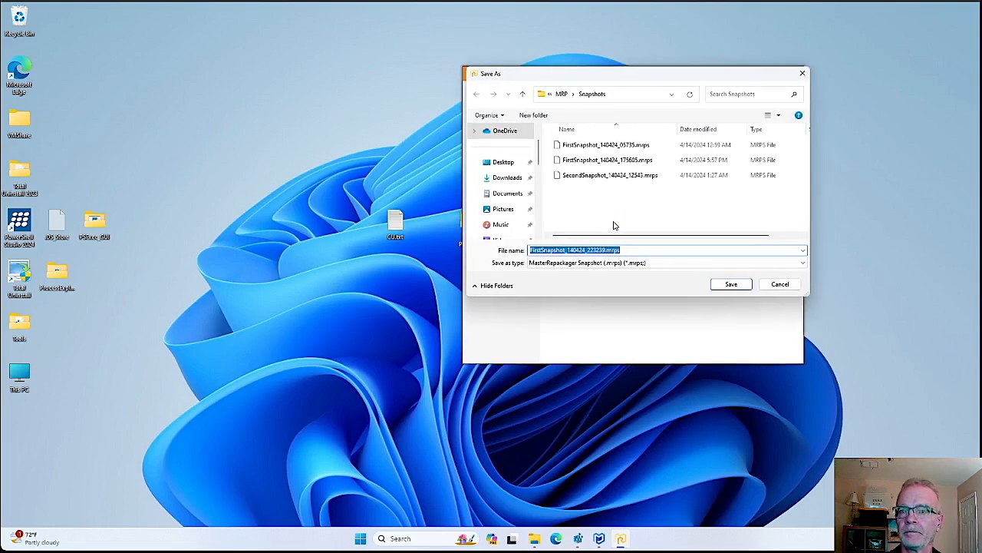
left_click(732, 284)
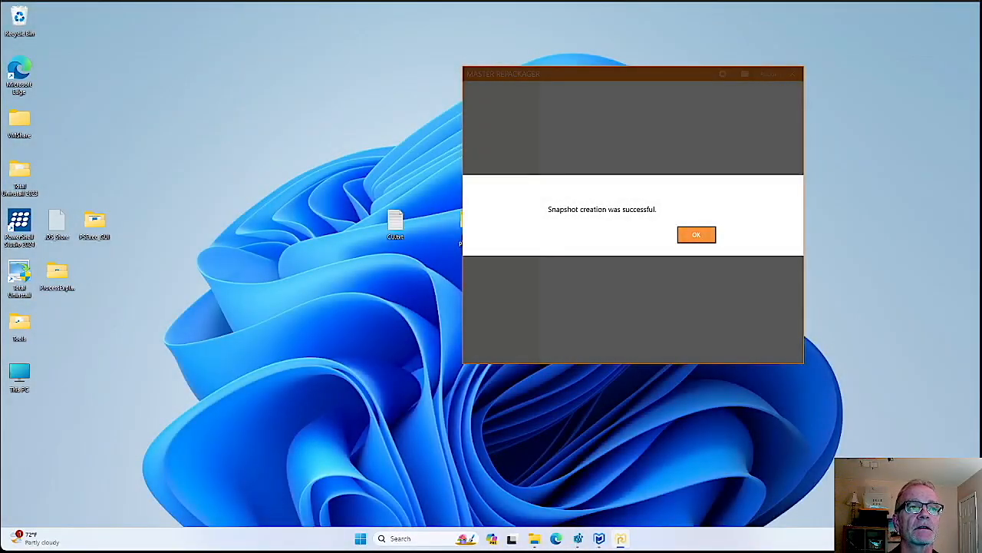
left_click(695, 236)
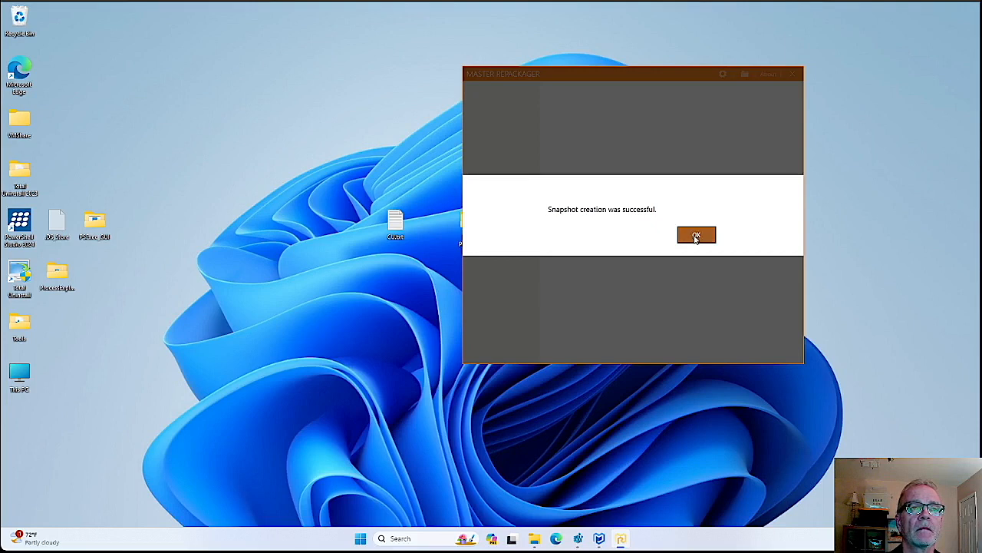
left_click(696, 237)
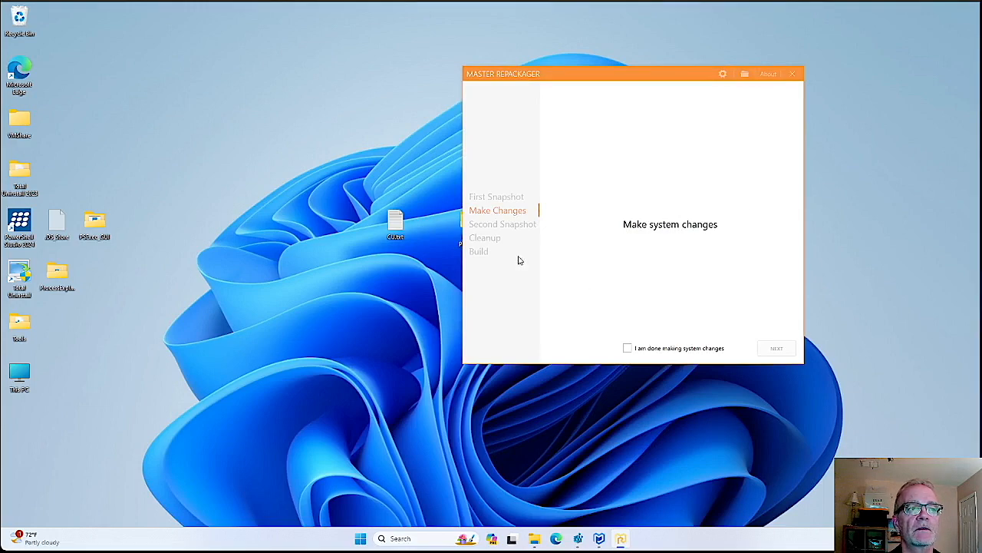
Run Test Install.EXE from the desktop's Master Packager Tutorial folder and approve the elevation request
left_click_drag(636, 83, 706, 58)
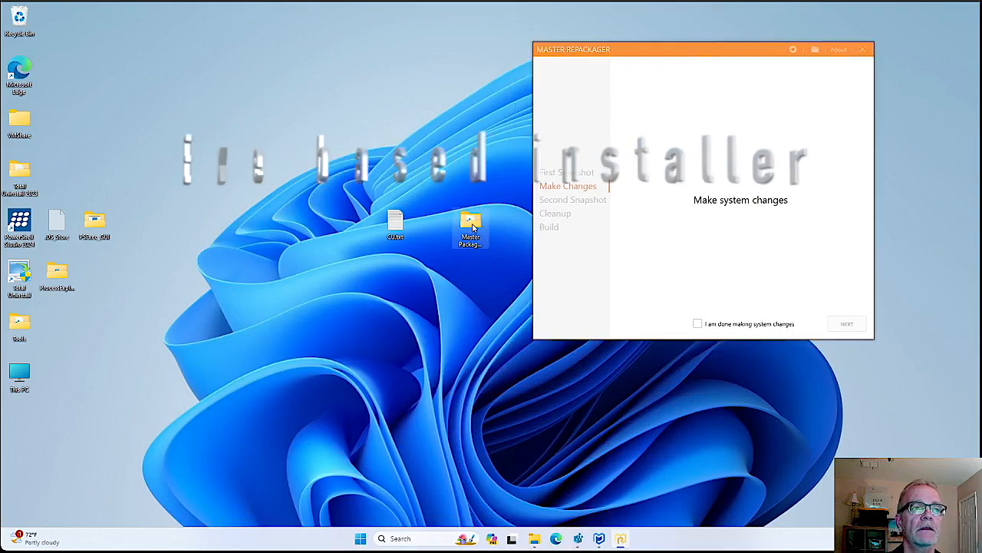
double_click(471, 224)
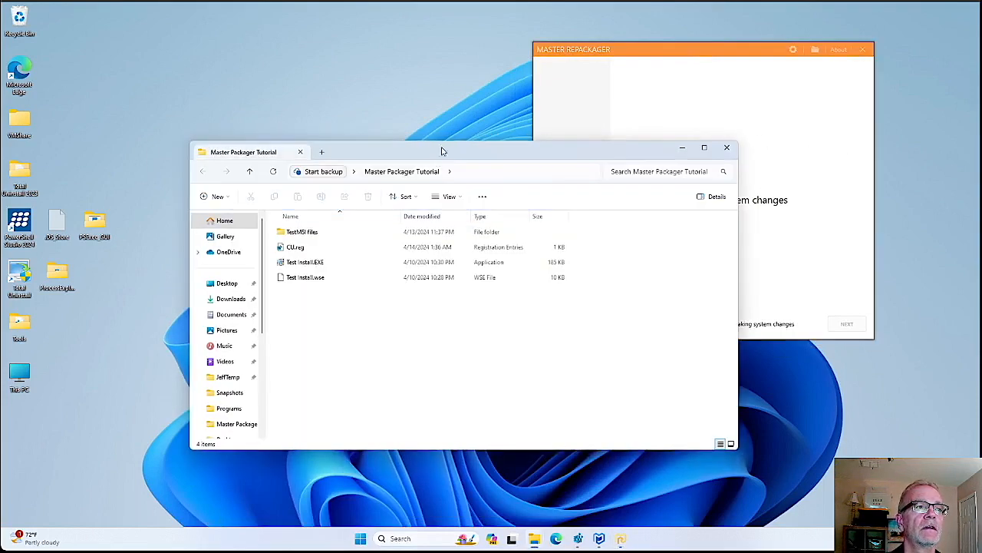
left_click_drag(441, 163, 454, 61)
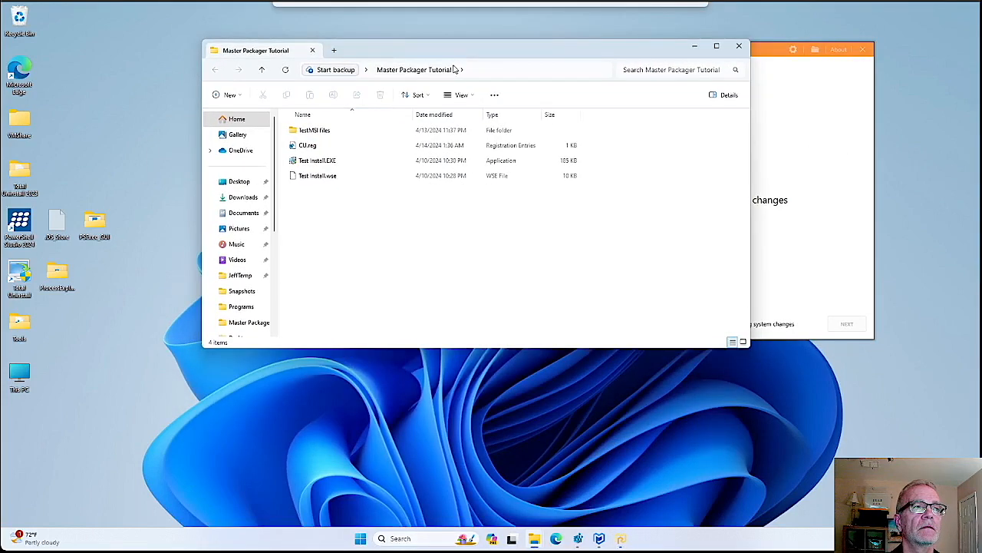
double_click(335, 163)
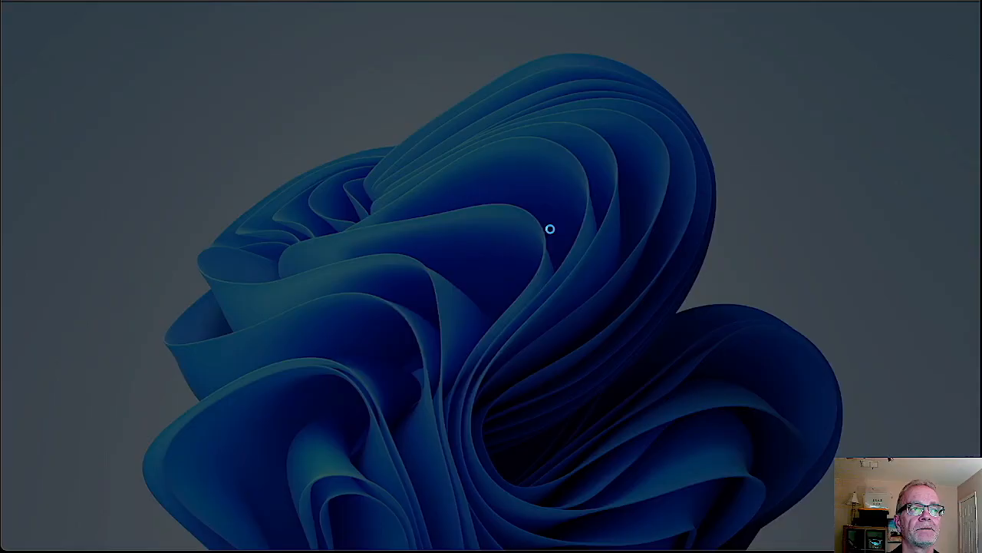
left_click(459, 354)
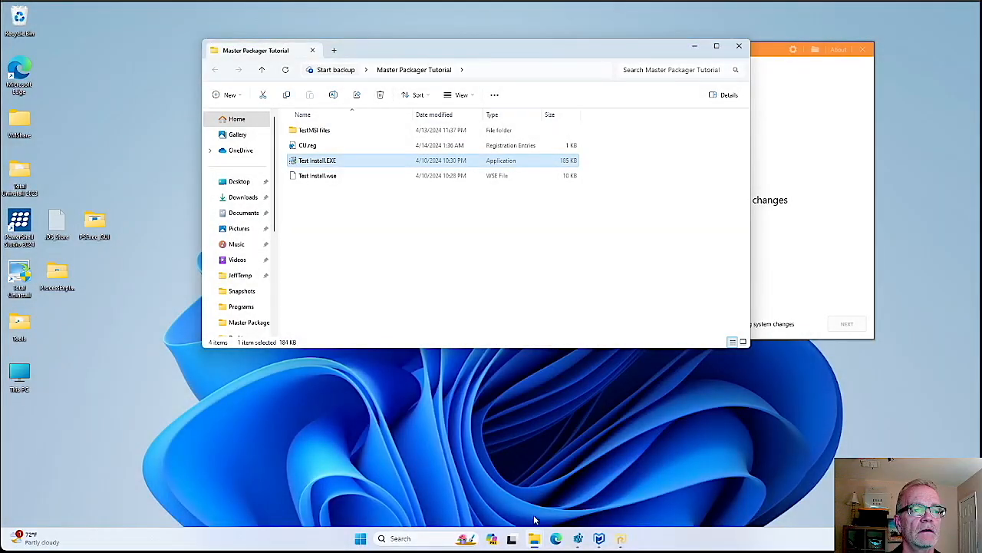
Switch to the open Program Files window and open the MSITestFolder directory to check the installed files
mouse_move(534, 541)
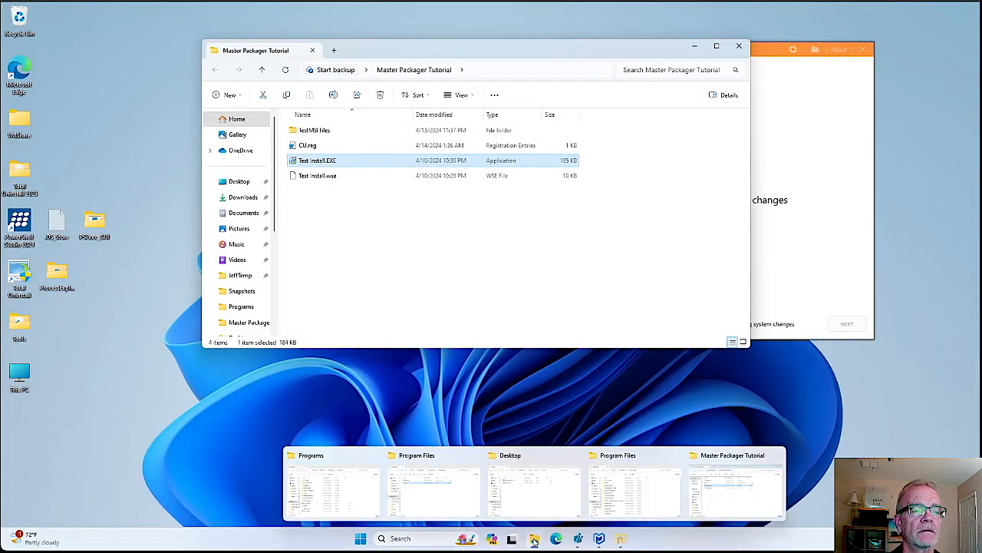
mouse_move(432, 496)
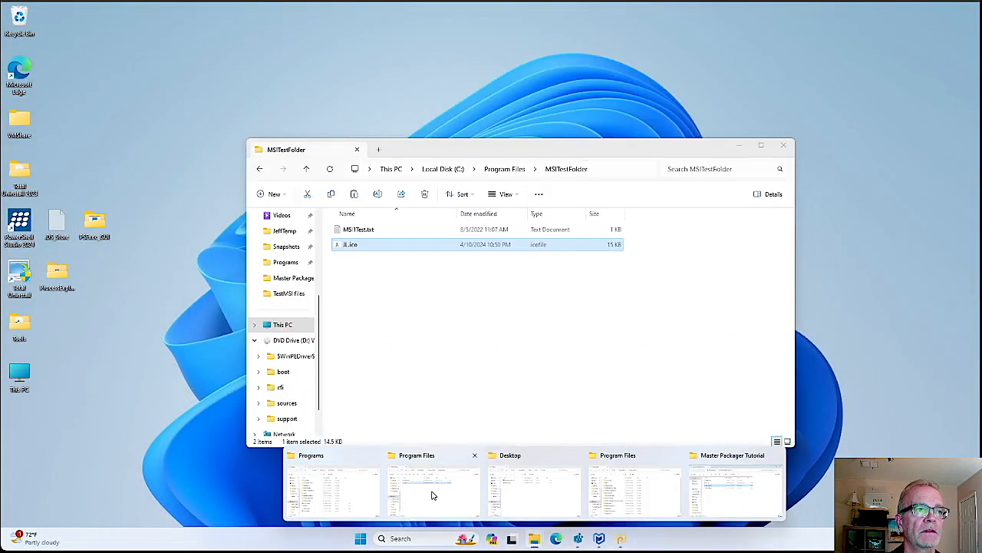
left_click(431, 495)
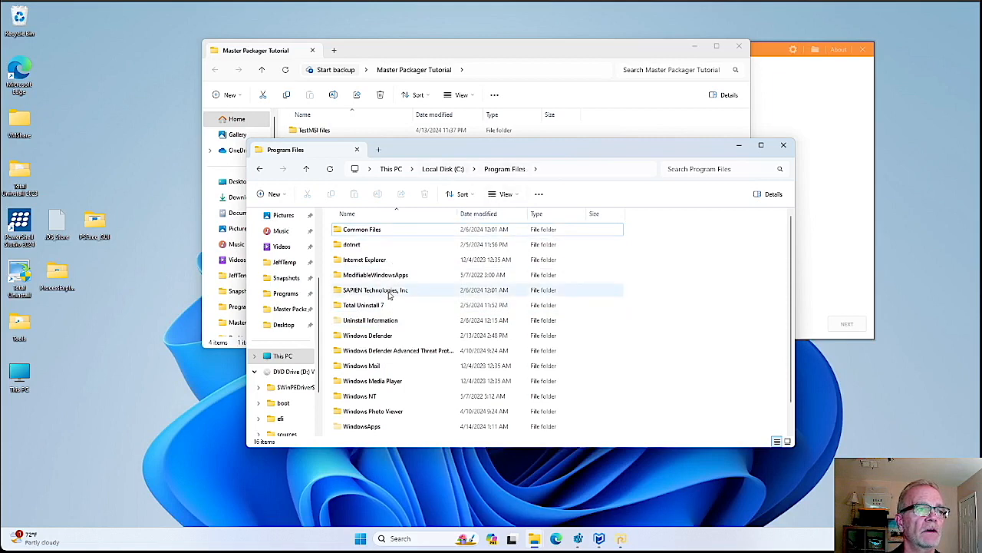
scroll(389, 373, "down", 1)
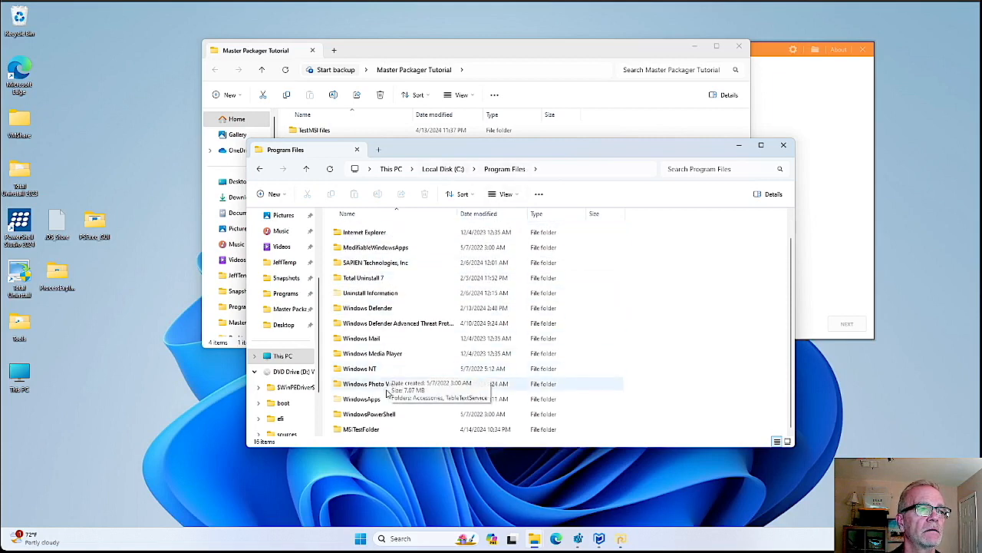
double_click(372, 431)
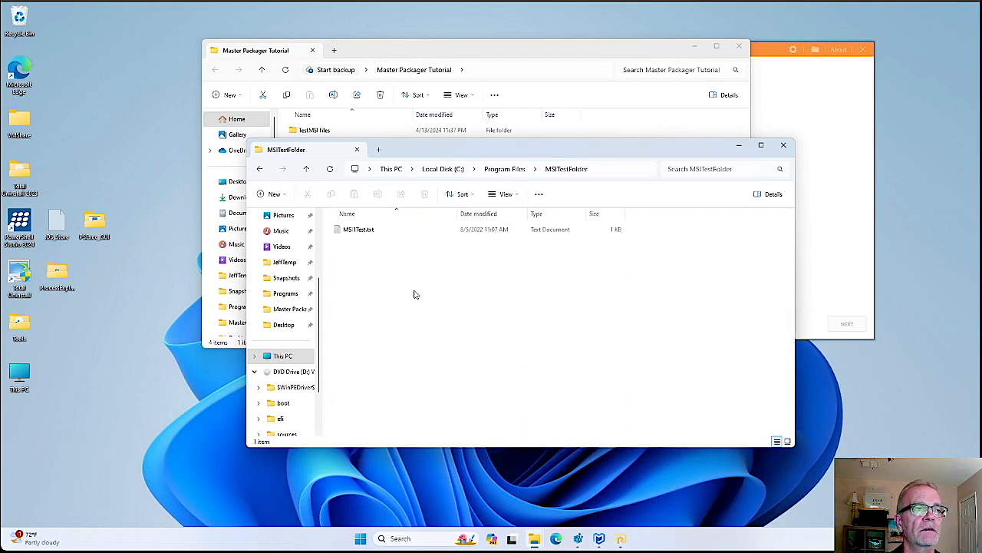
View the contents of MSI1Test.txt in Notepad, close it, and minimize the MSITestFolder window
left_click(357, 230)
double_click(367, 230)
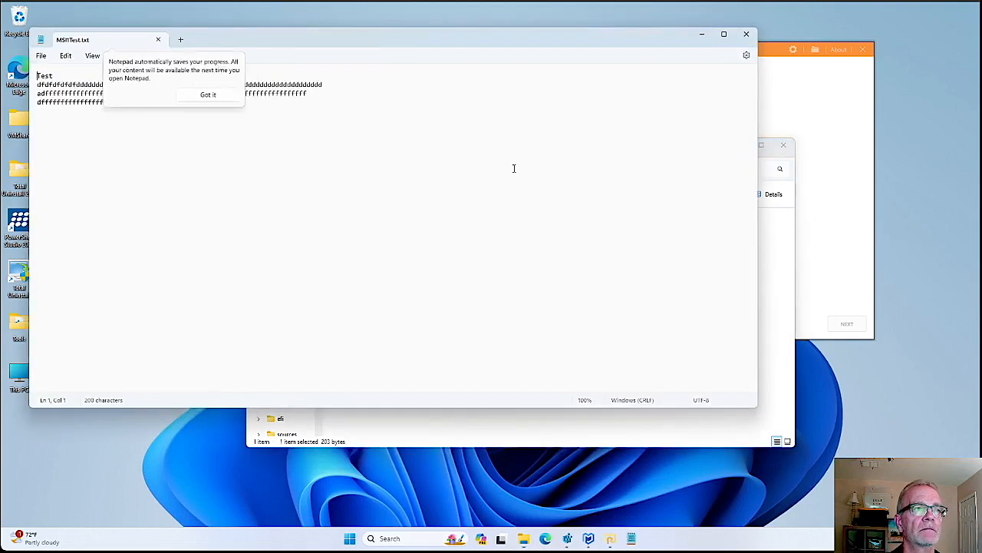
left_click(239, 99)
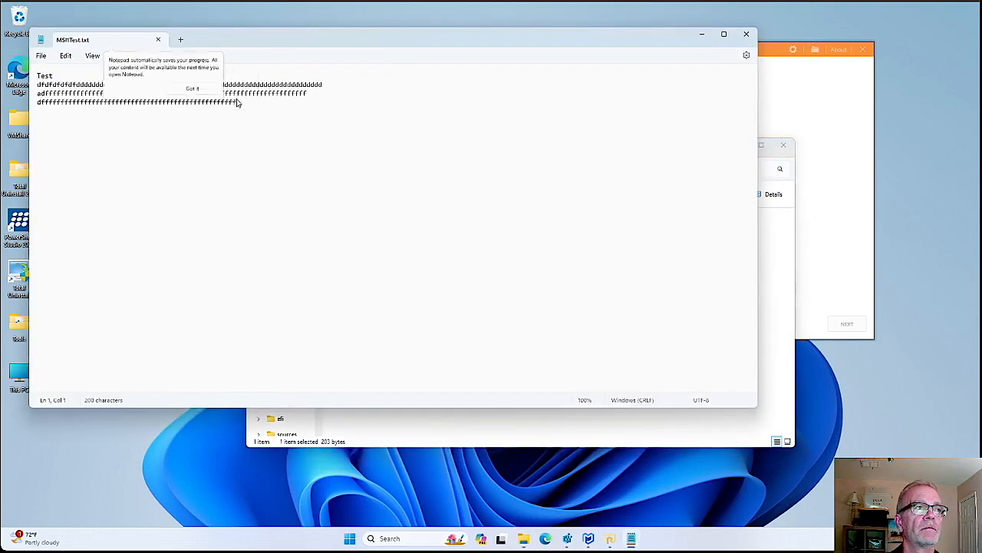
left_click(746, 34)
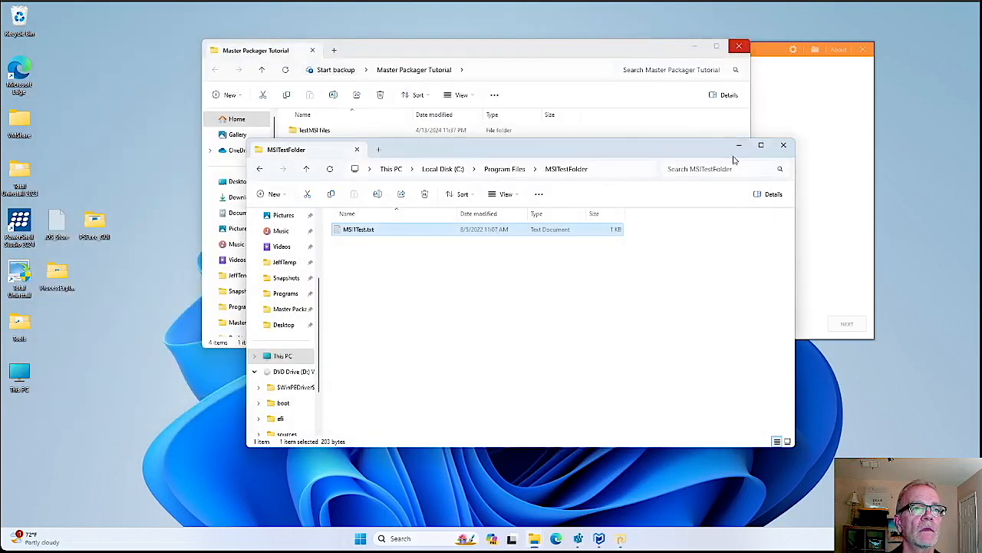
left_click(745, 147)
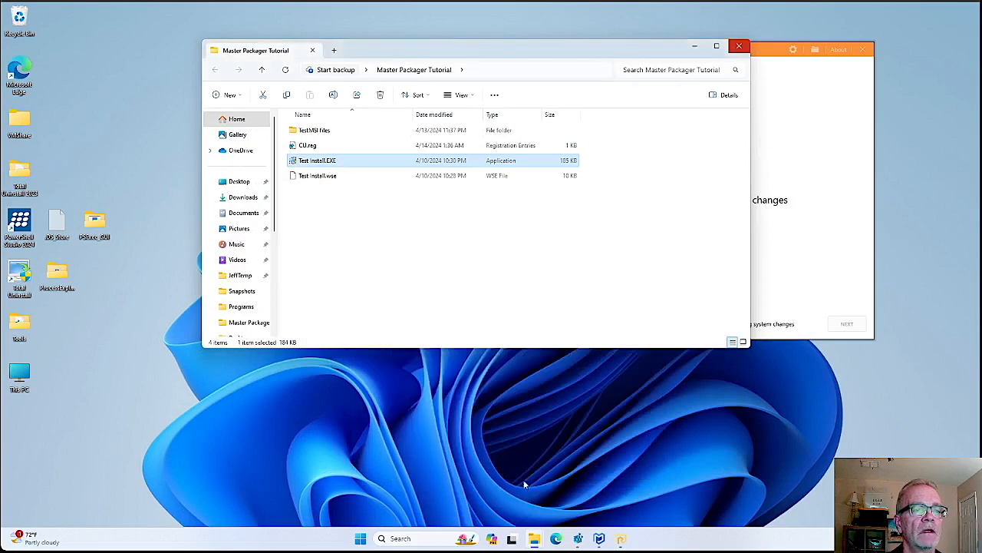
Switch to Registry Editor, refresh it, and inspect the MSI1 value in the TestMSI1 key under HKEY_CURRENT_USER\Software
left_click(577, 542)
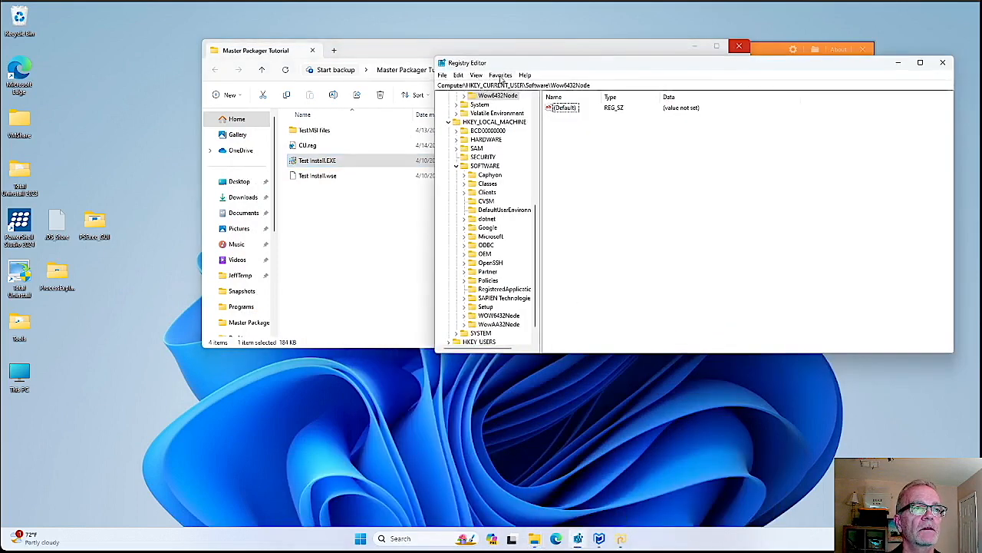
left_click(490, 95)
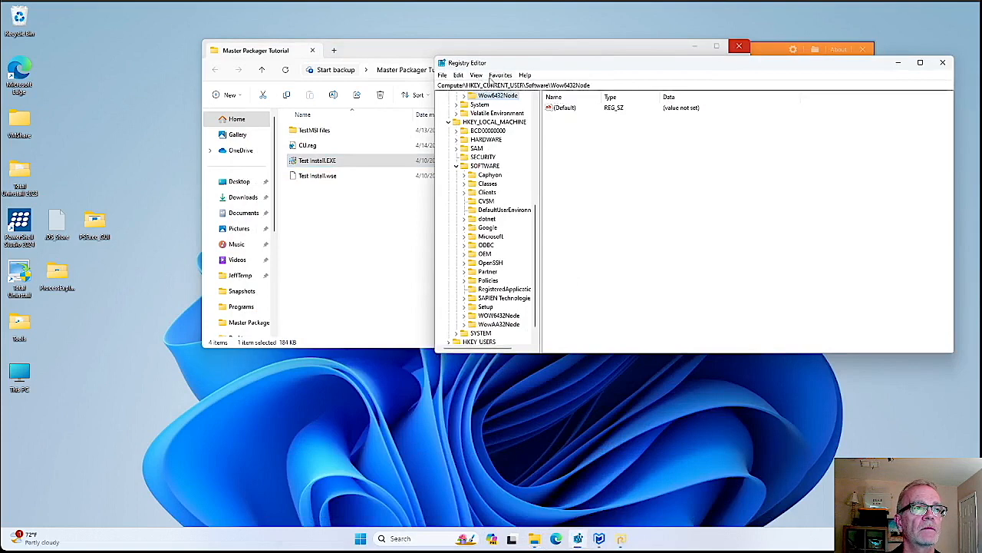
left_click(478, 76)
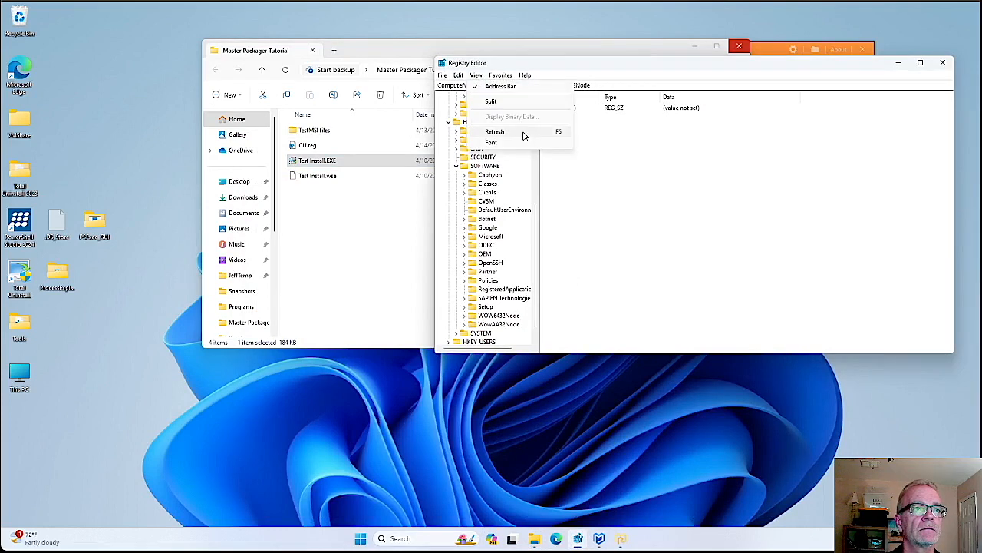
left_click(524, 136)
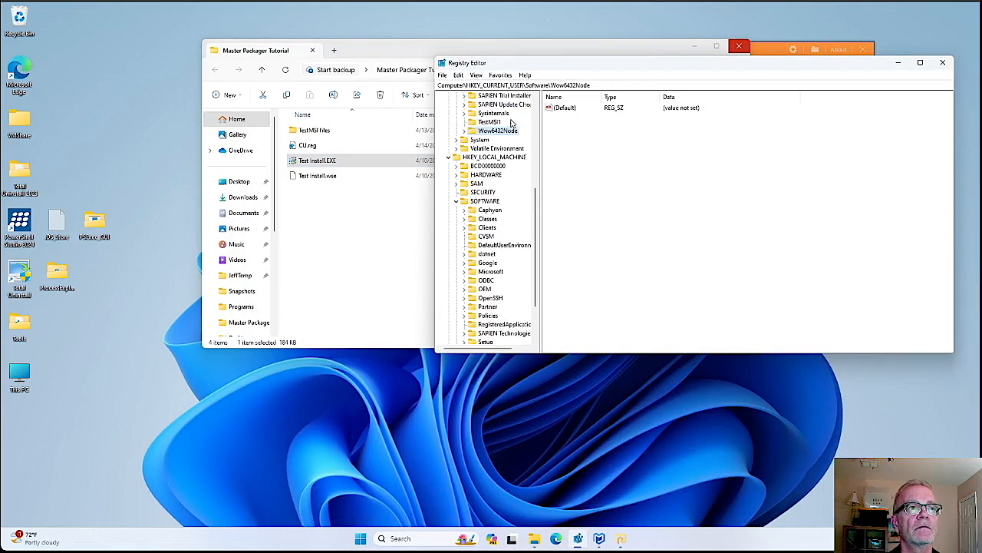
left_click(496, 123)
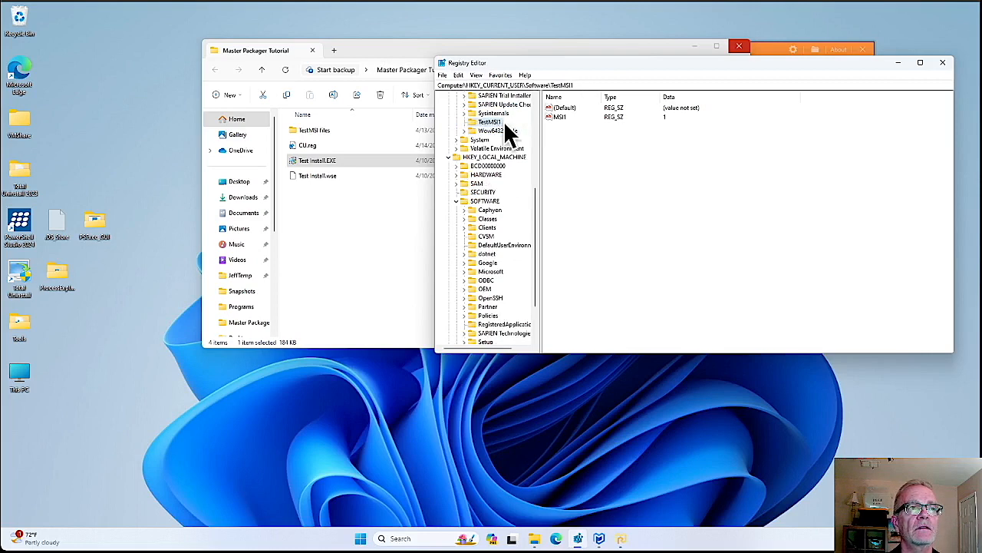
left_click(560, 117)
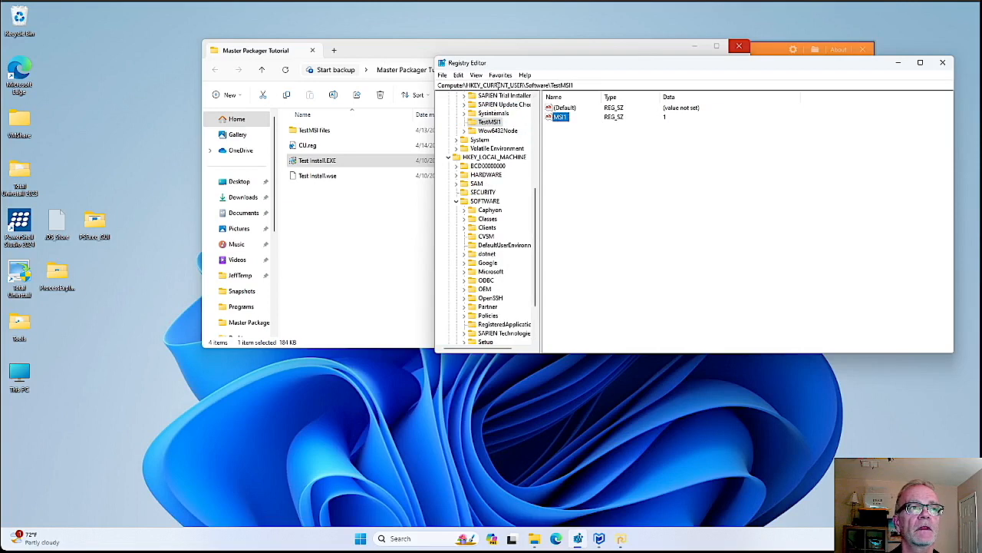
Go to the saved favorite TestMSI1 HKLM, inspect the key's TestMSI1 value, and minimize Registry Editor
left_click(498, 75)
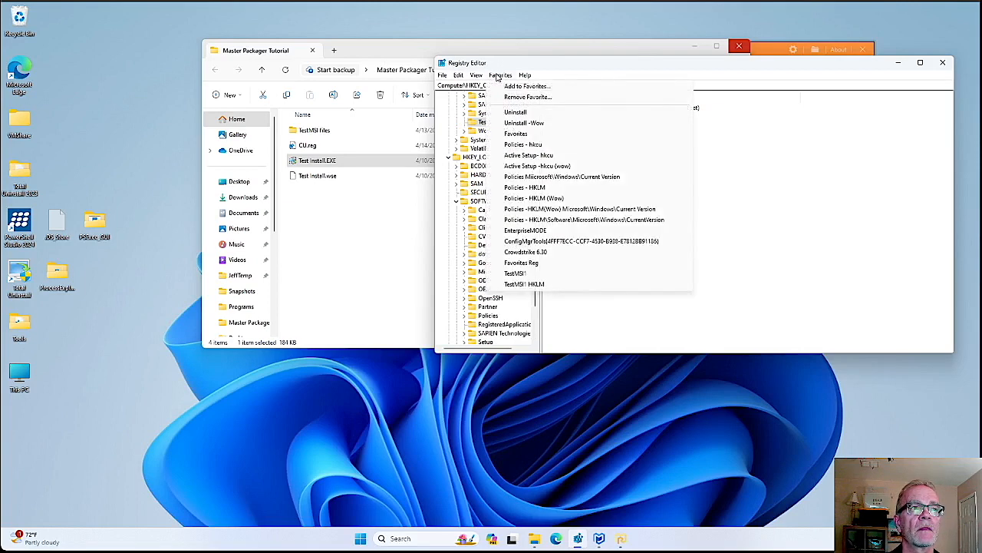
left_click(526, 284)
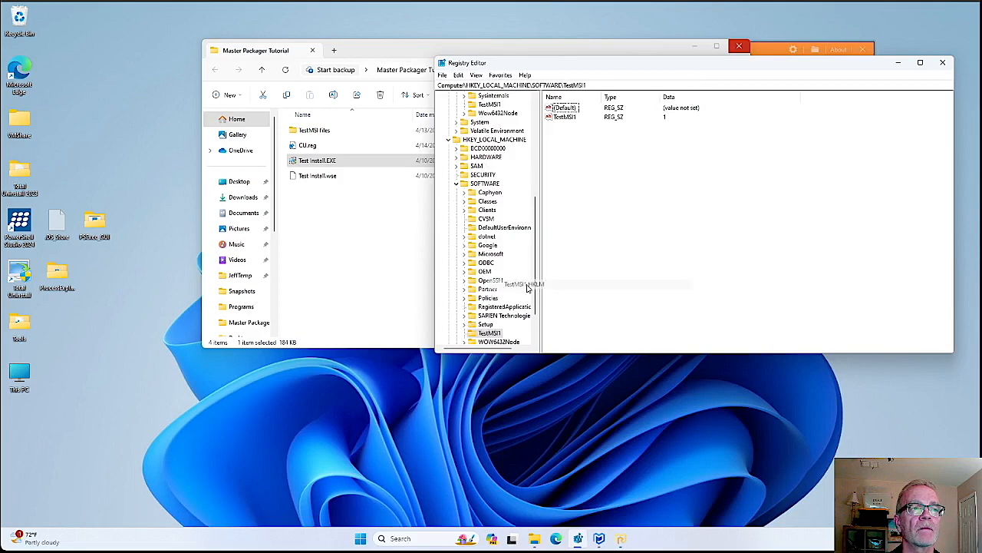
left_click(489, 334)
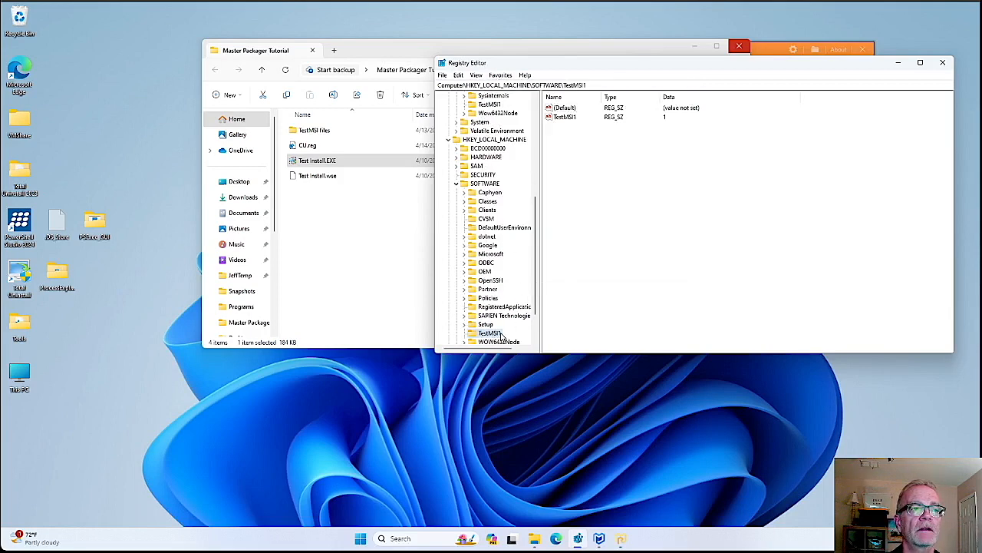
left_click(565, 117)
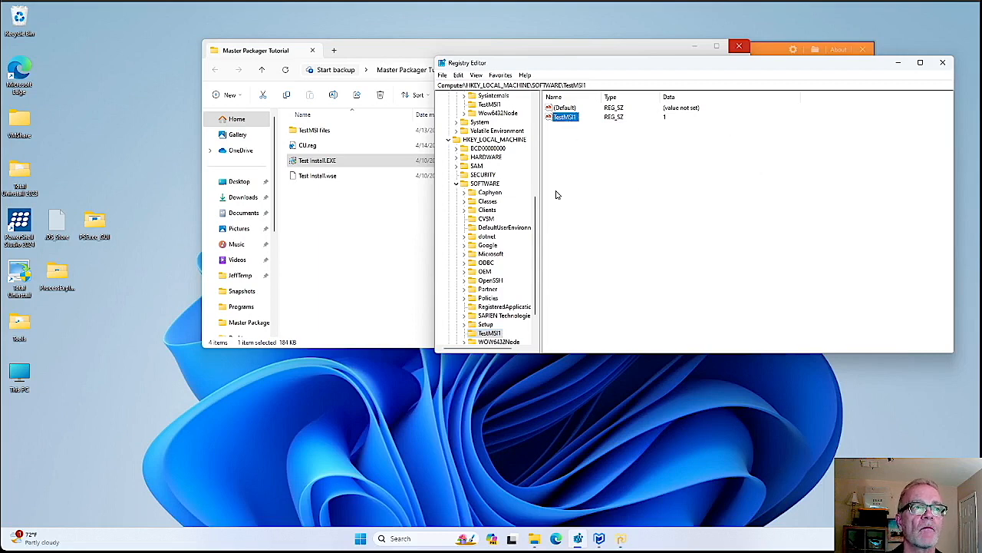
left_click(900, 63)
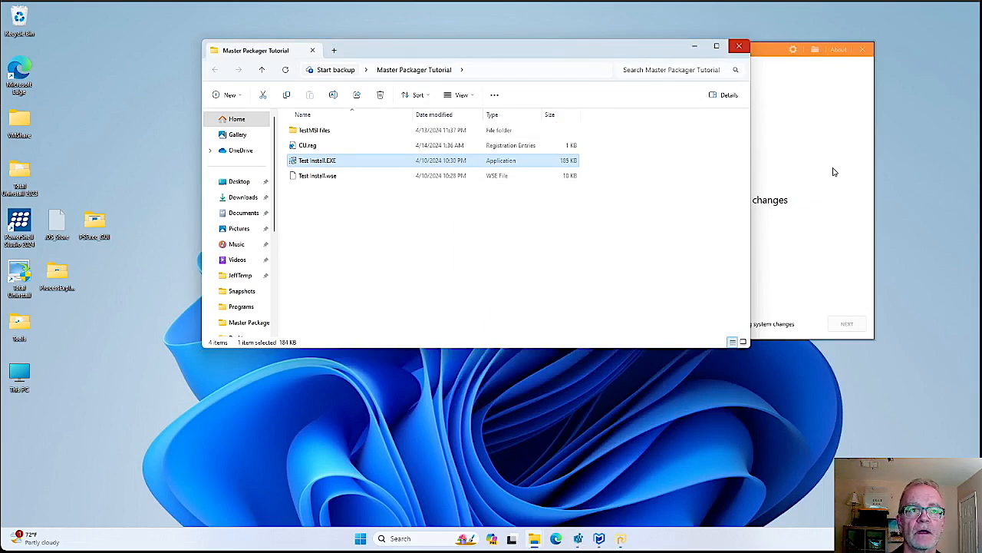
Bring the Master Repackager window forward and start creating a new shortcut in an empty area of the desktop
left_click(830, 129)
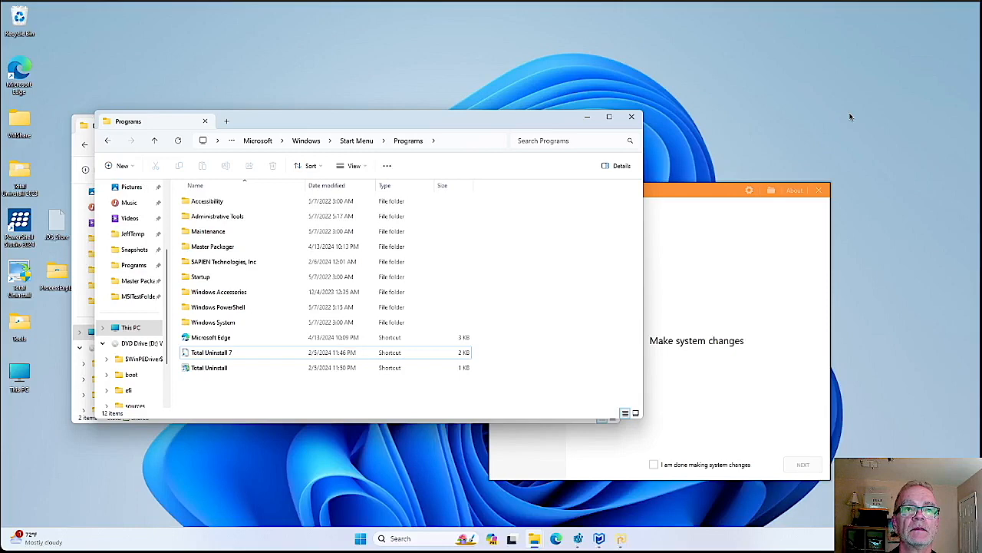
right_click(843, 119)
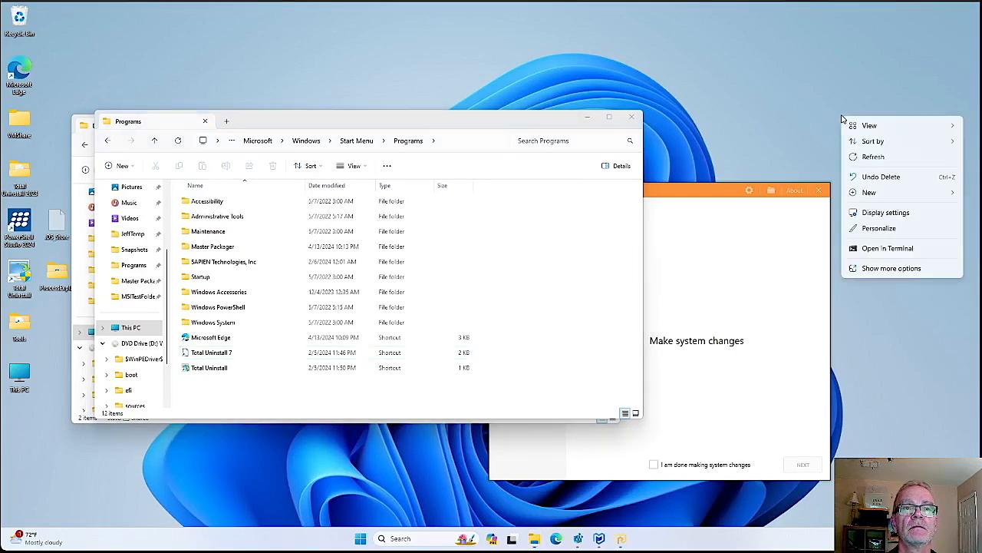
mouse_move(890, 196)
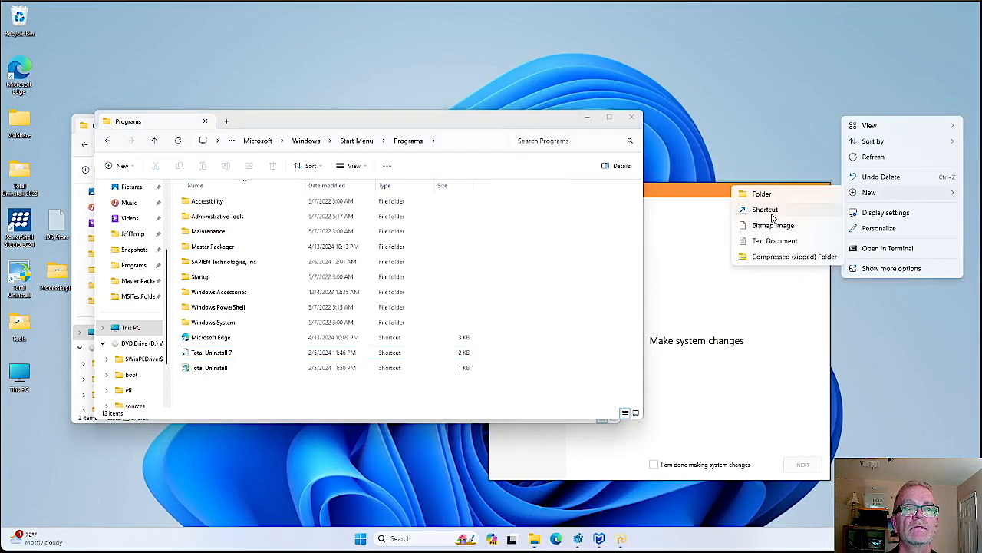
left_click(773, 217)
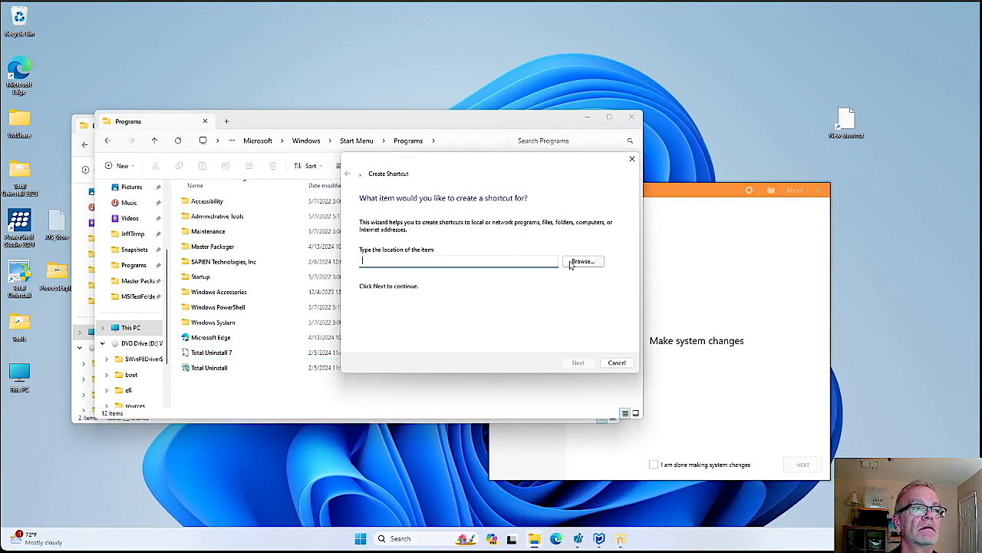
Move the Programs window aside, open MSITestFolder from the open Program Files window, and copy its folder path
left_click_drag(435, 120, 418, 270)
mouse_move(534, 545)
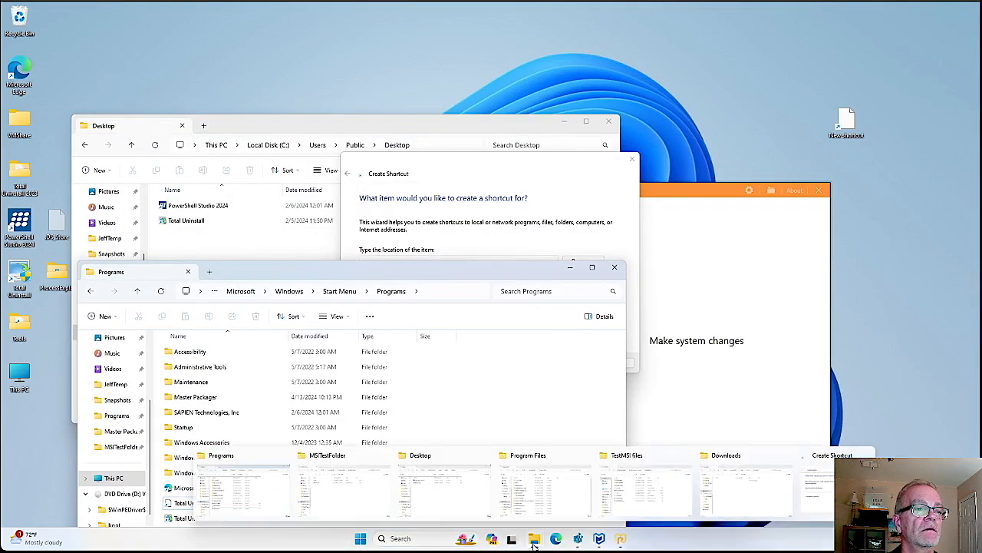
left_click(269, 484)
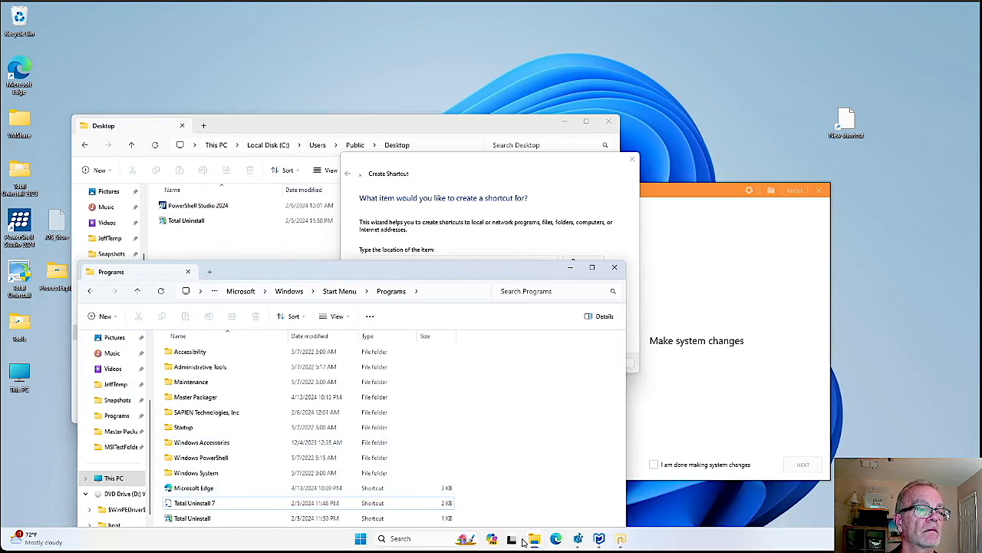
mouse_move(649, 493)
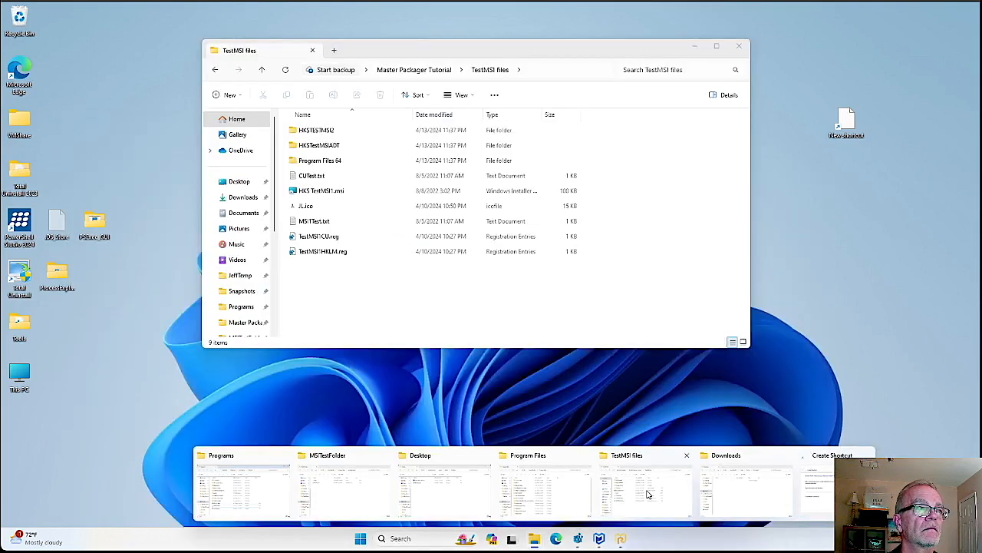
left_click(556, 488)
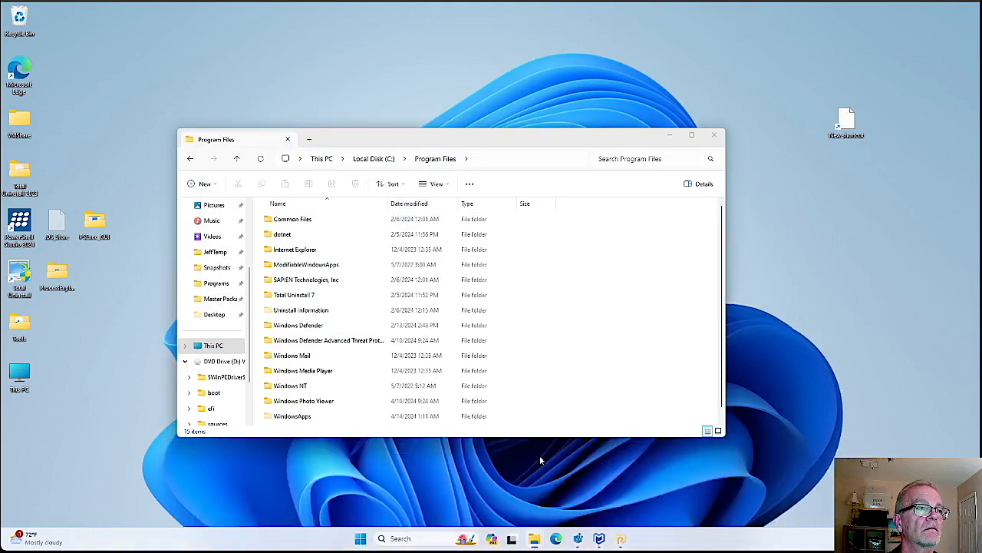
scroll(315, 409, "down", 1)
double_click(299, 419)
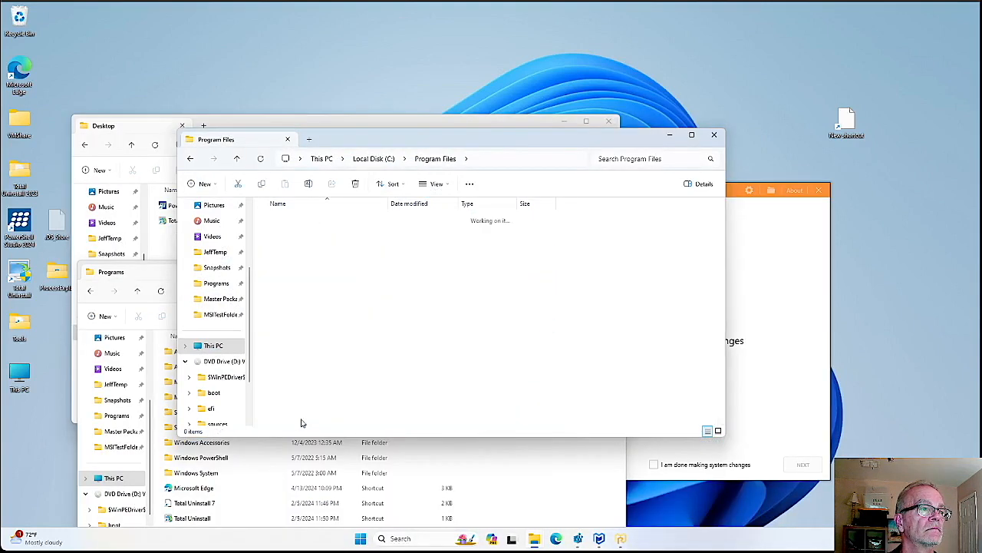
left_click(530, 158)
key("ctrl+c")
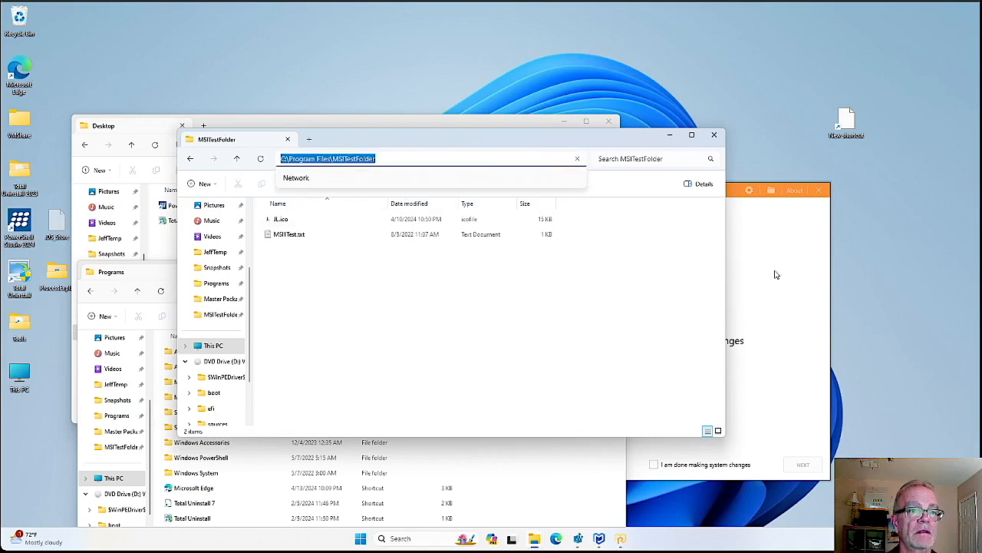
Create the desktop shortcut with target C:\Program Files\MSITestFolder\MSI1Test.txt and name it MSI1Test
left_click_drag(584, 147, 710, 358)
left_click(524, 205)
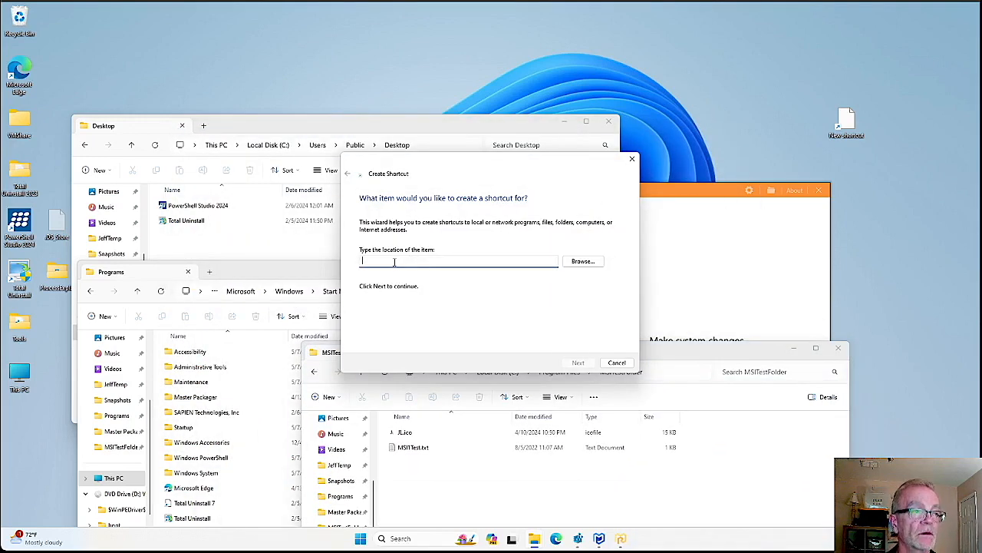
key("ctrl+v")
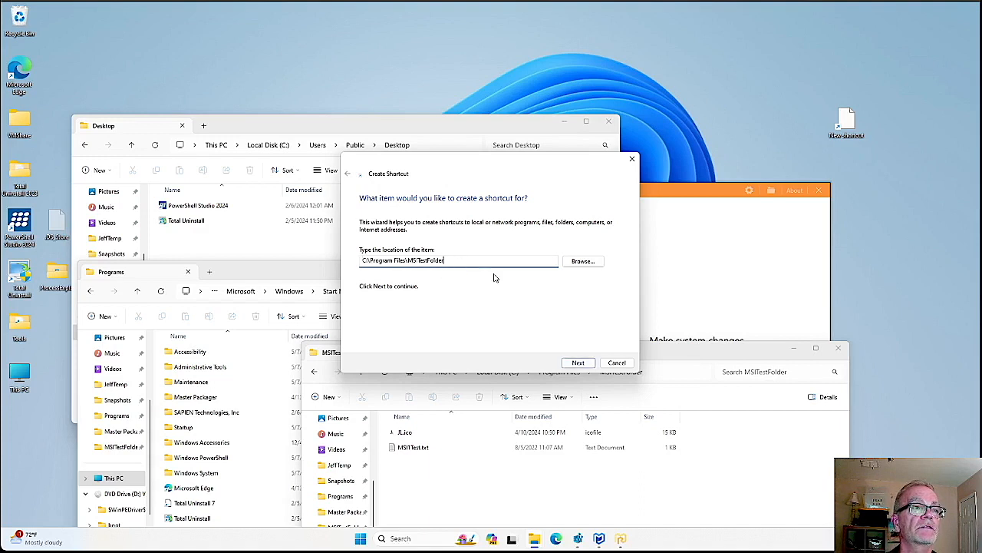
type("\\")
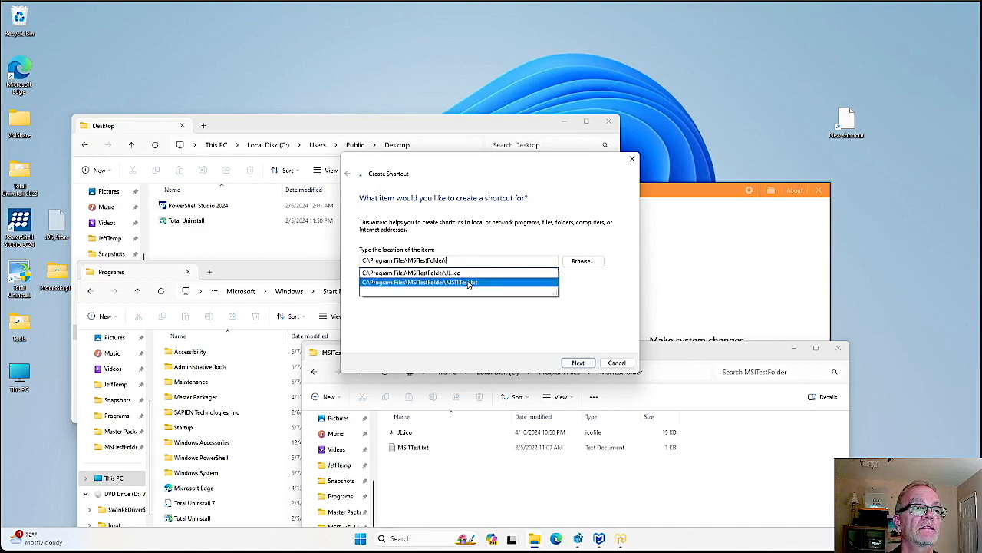
left_click(491, 282)
left_click(504, 259)
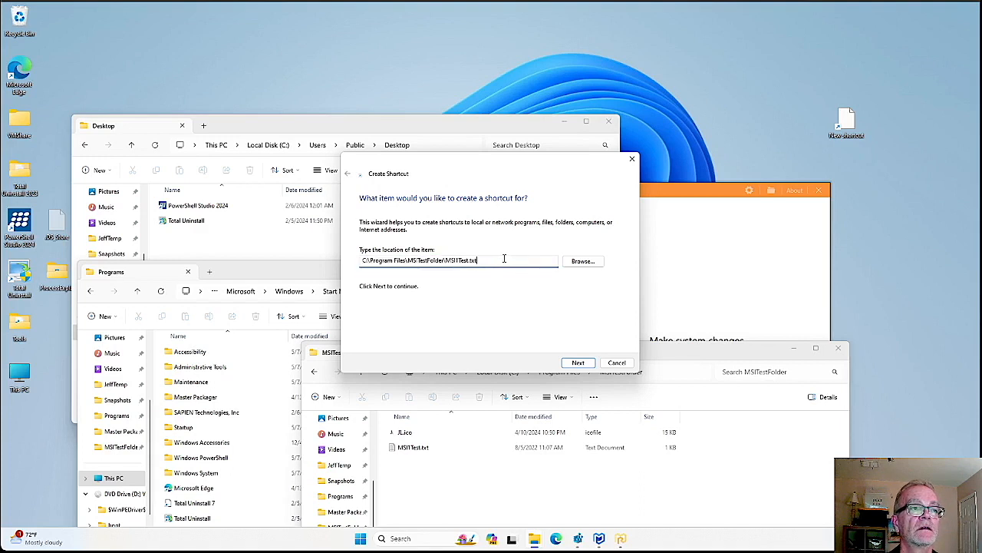
left_click(577, 362)
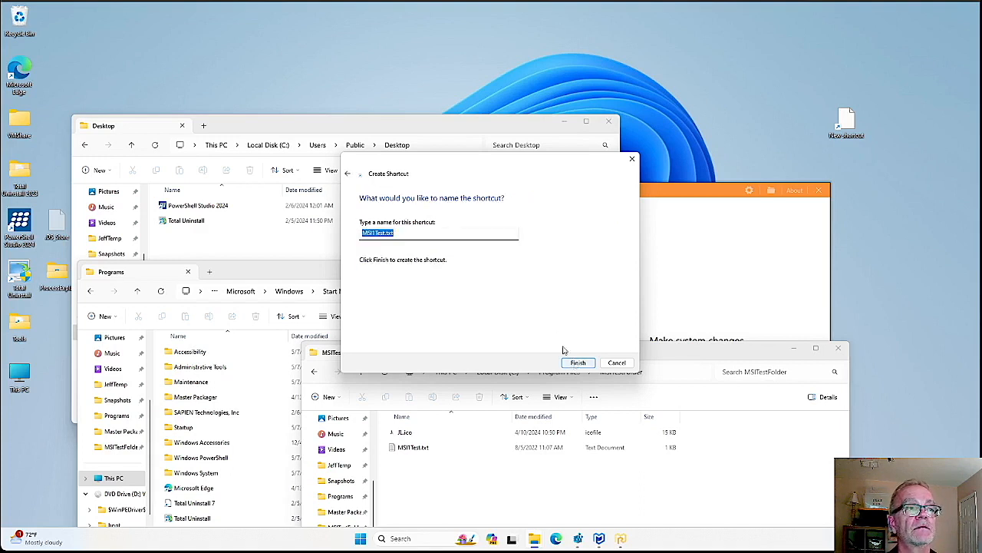
left_click(418, 234)
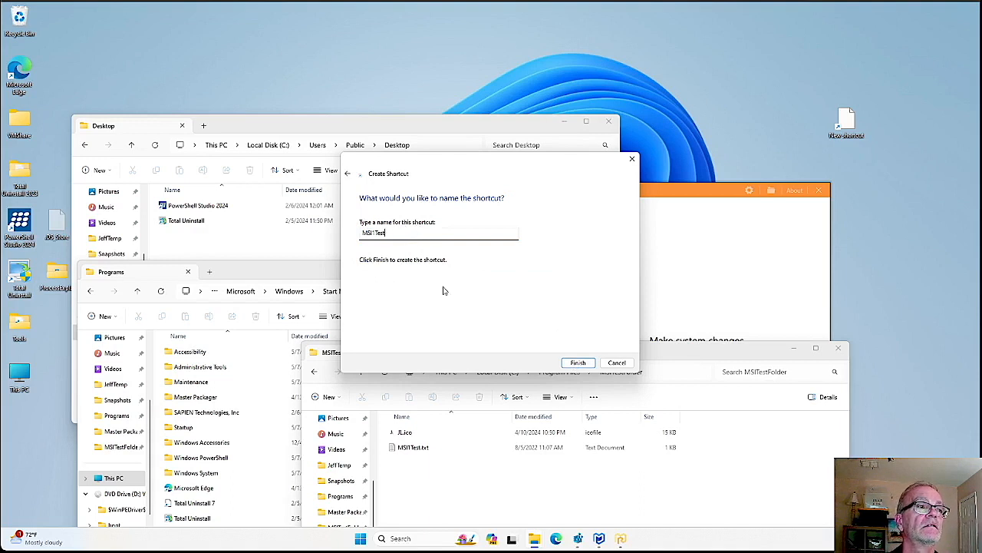
left_click(578, 362)
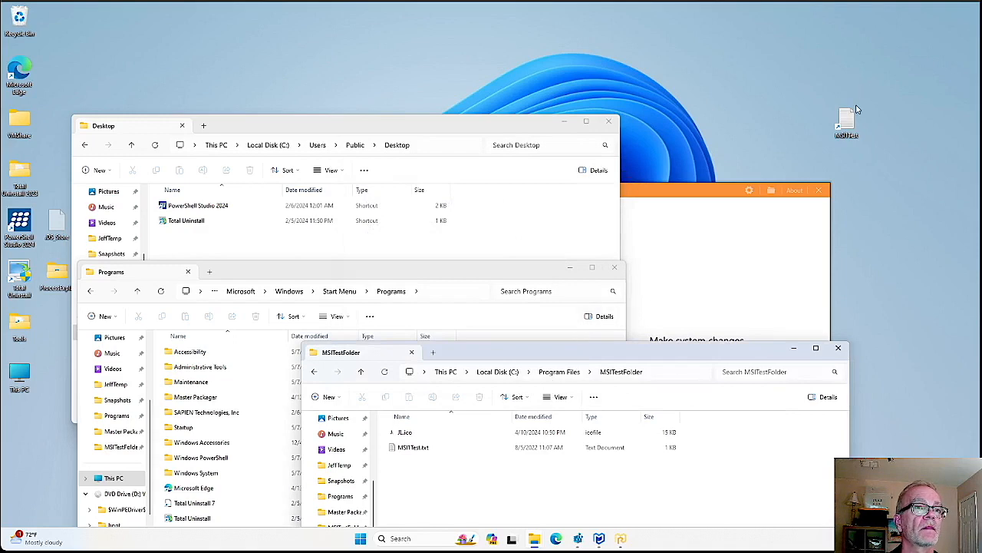
Minimize the MSITestFolder window and copy the MSI1Test desktop shortcut into the Start Menu Programs folder, granting administrator permission
left_click_drag(492, 132, 515, 53)
left_click_drag(699, 345, 707, 285)
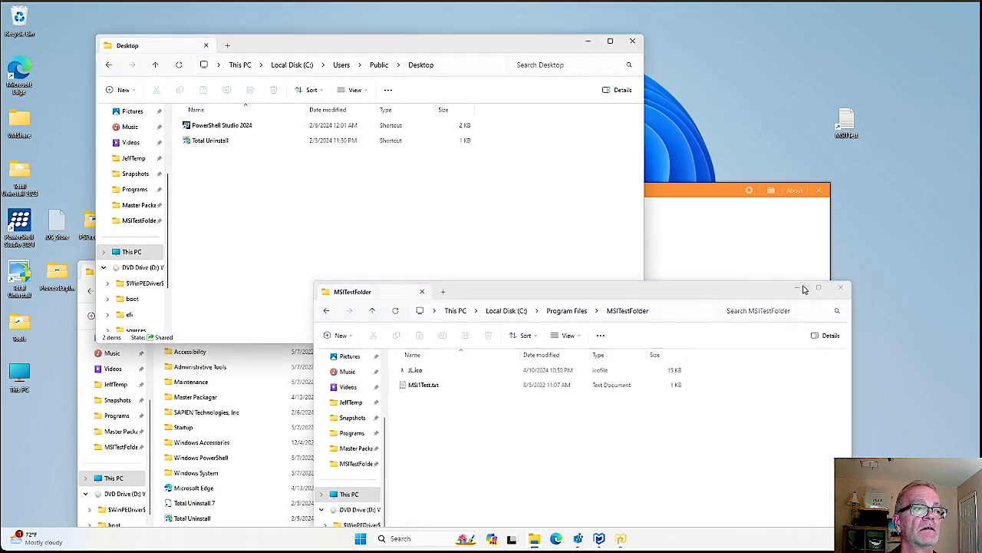
left_click(801, 285)
left_click(591, 405)
left_click_drag(411, 278, 475, 131)
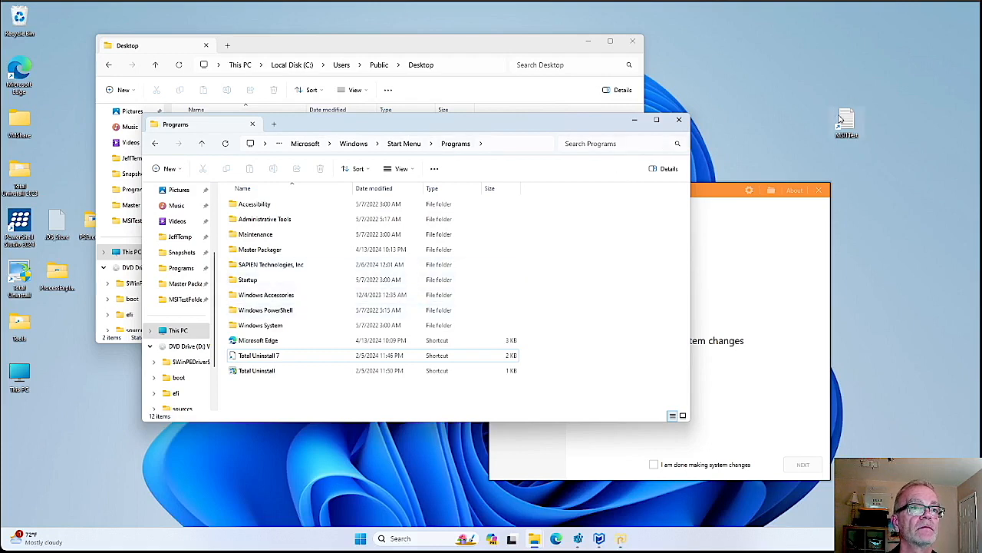
left_click_drag(847, 120, 438, 400)
left_click(465, 404)
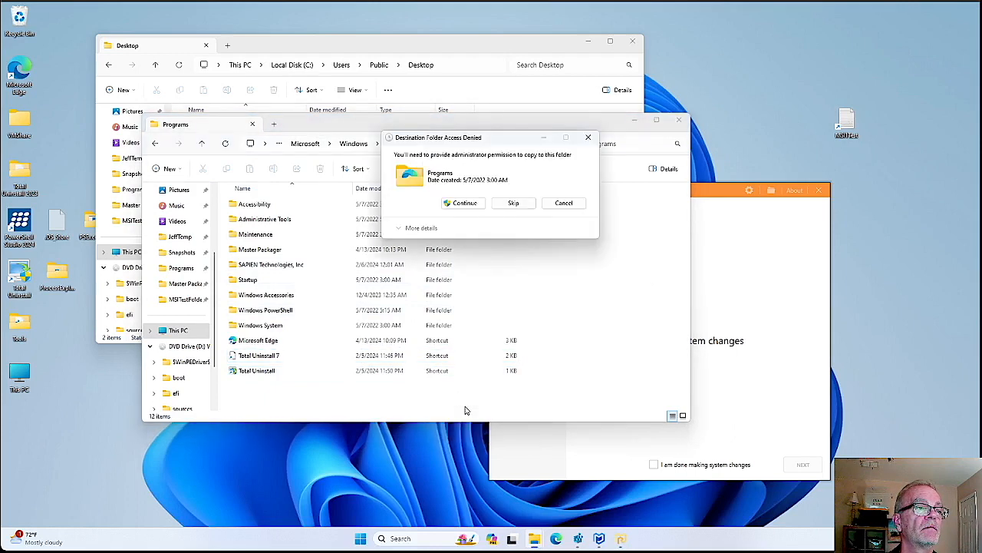
left_click(453, 203)
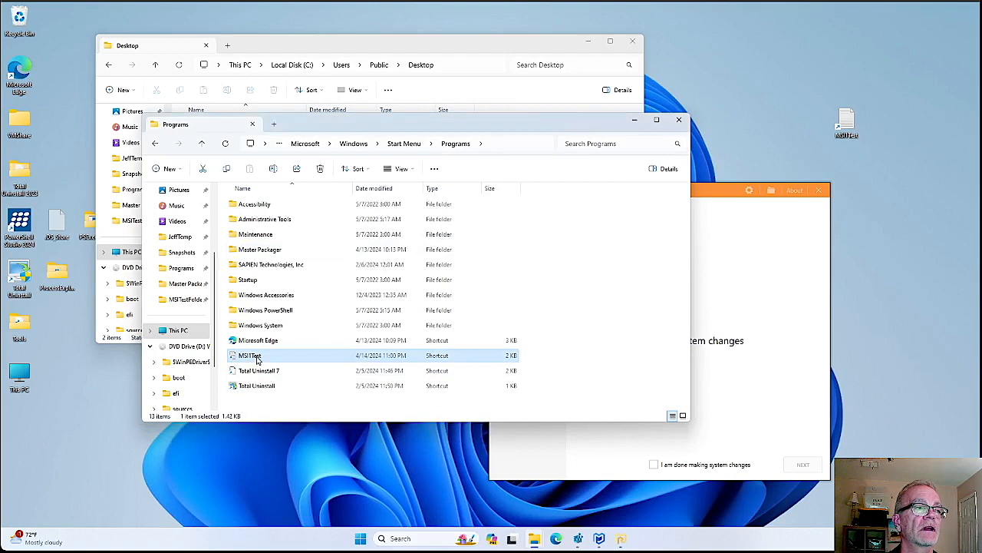
Change the icon of the MSI1Test shortcut in the Start Menu Programs folder to JL.ico from MSITestFolder, granting administrator permission
right_click(253, 358)
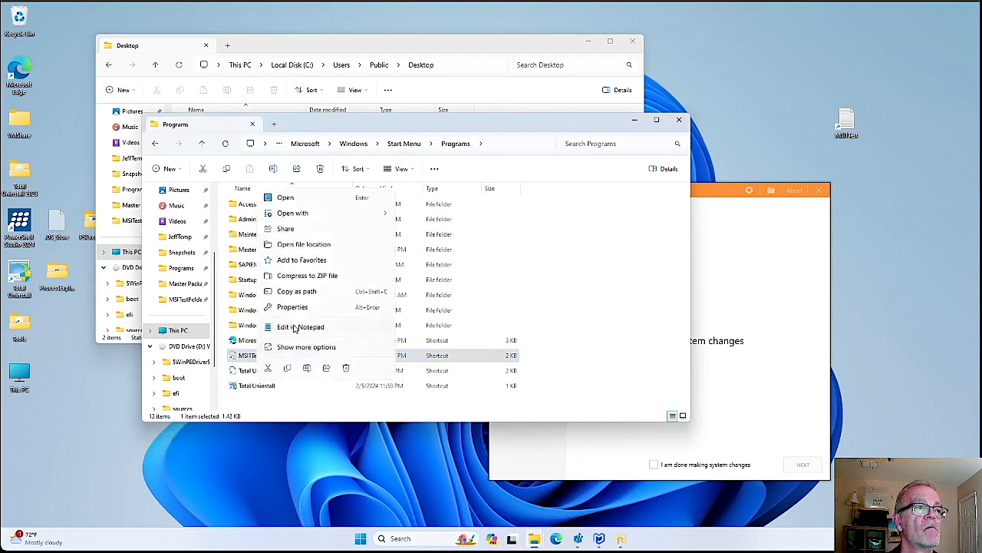
left_click(302, 307)
left_click(353, 442)
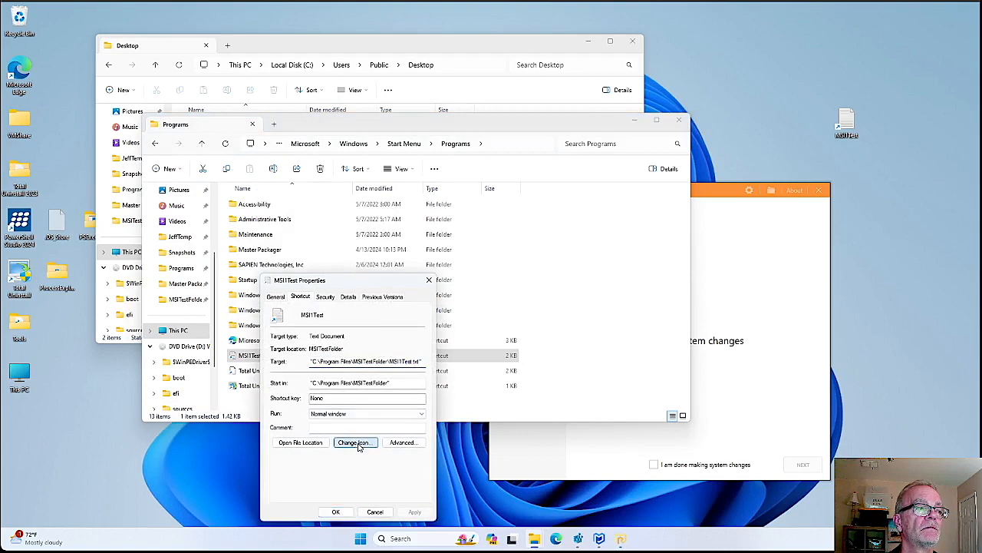
left_click(409, 354)
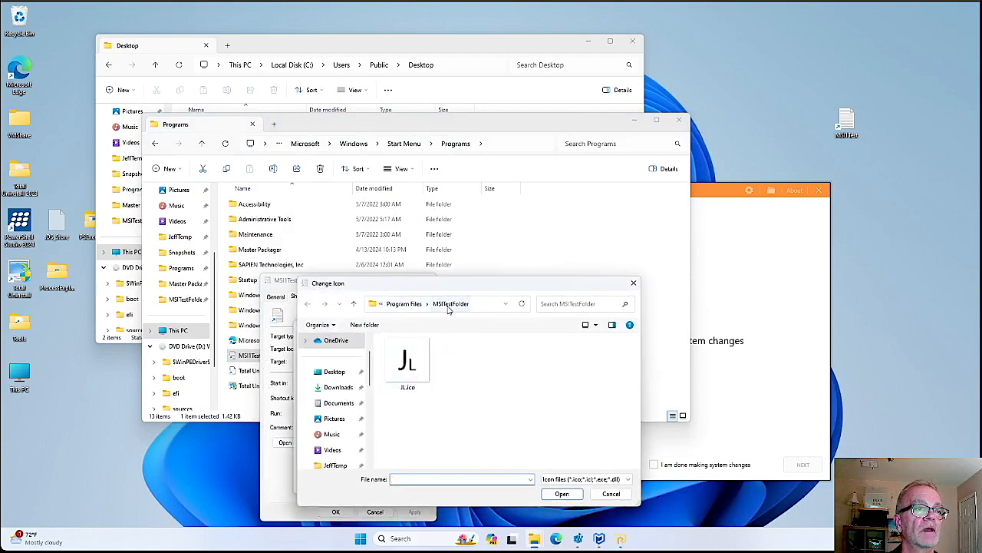
left_click(418, 359)
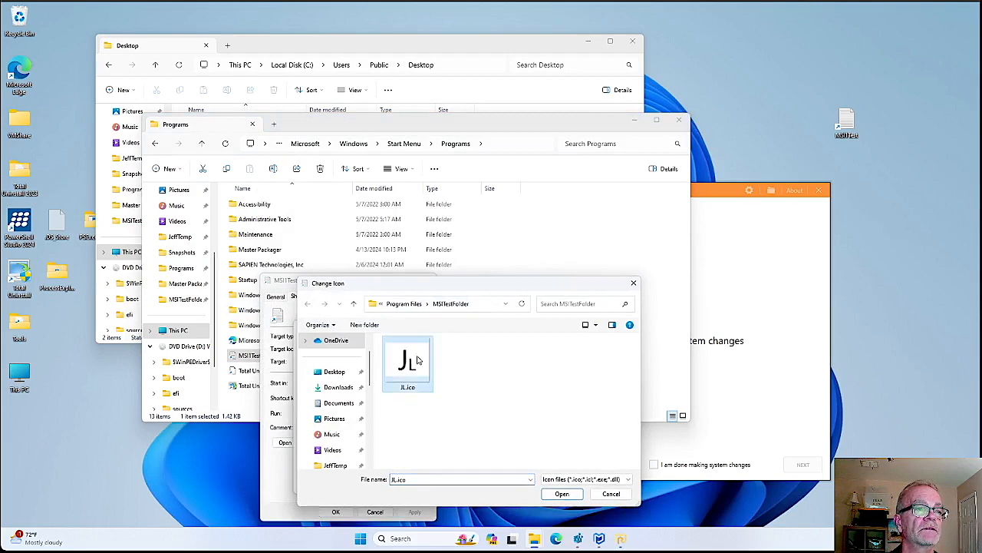
left_click(562, 493)
left_click(370, 482)
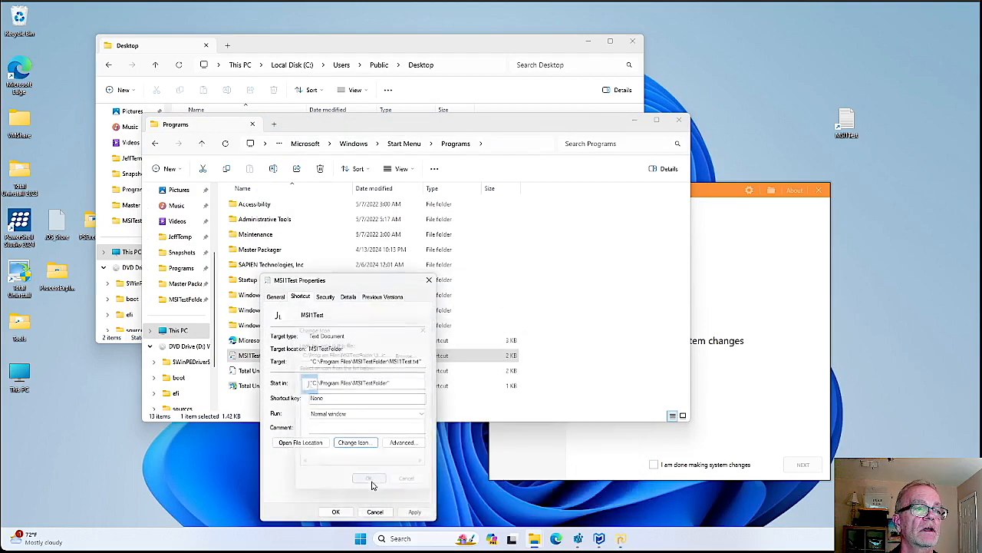
left_click(343, 513)
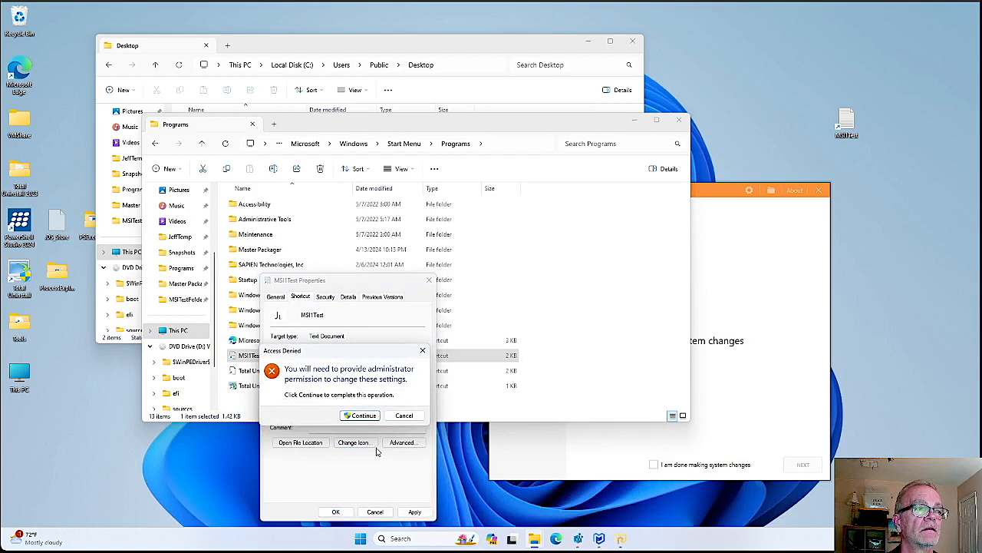
left_click(367, 415)
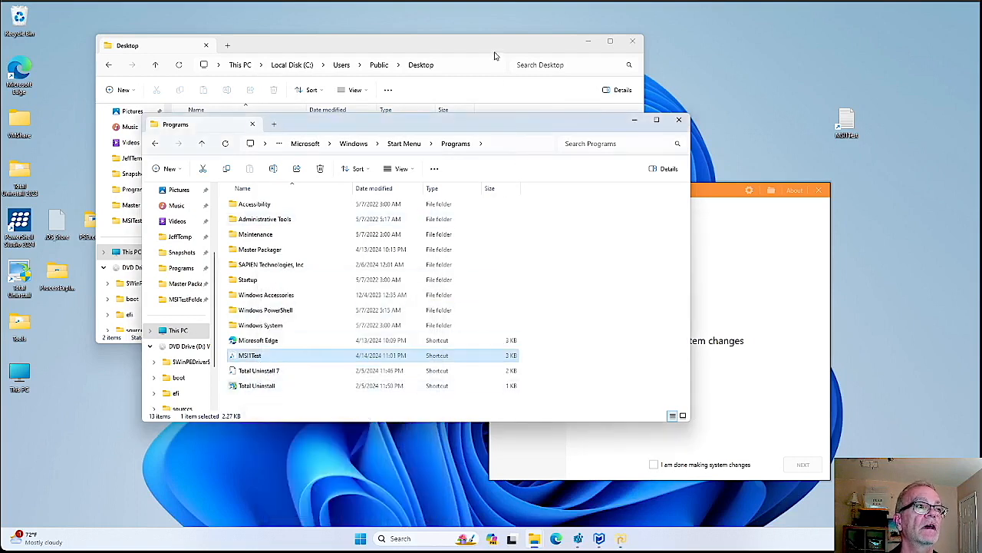
Move the MSI1Test shortcut from the desktop into the Public Desktop folder, granting administrator permission
left_click(470, 52)
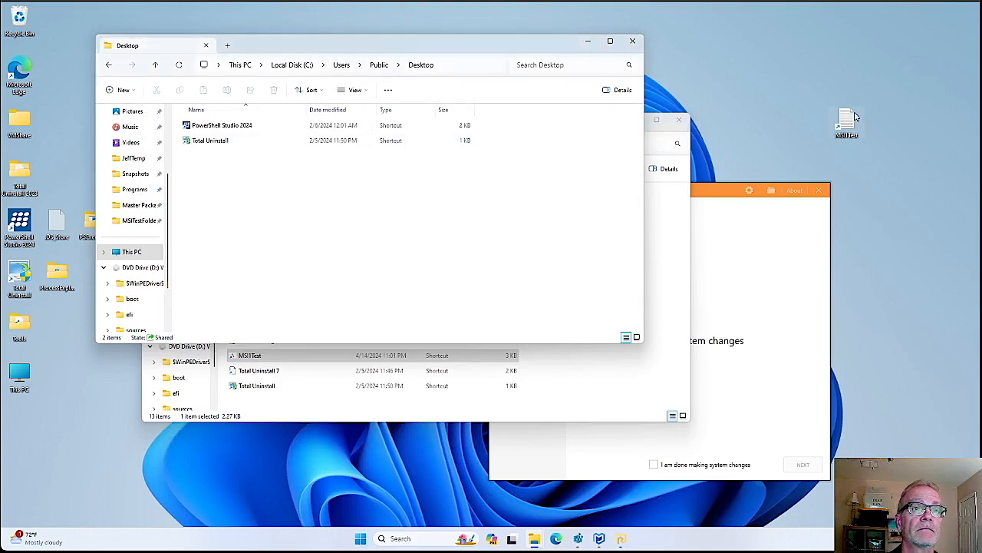
left_click(850, 124)
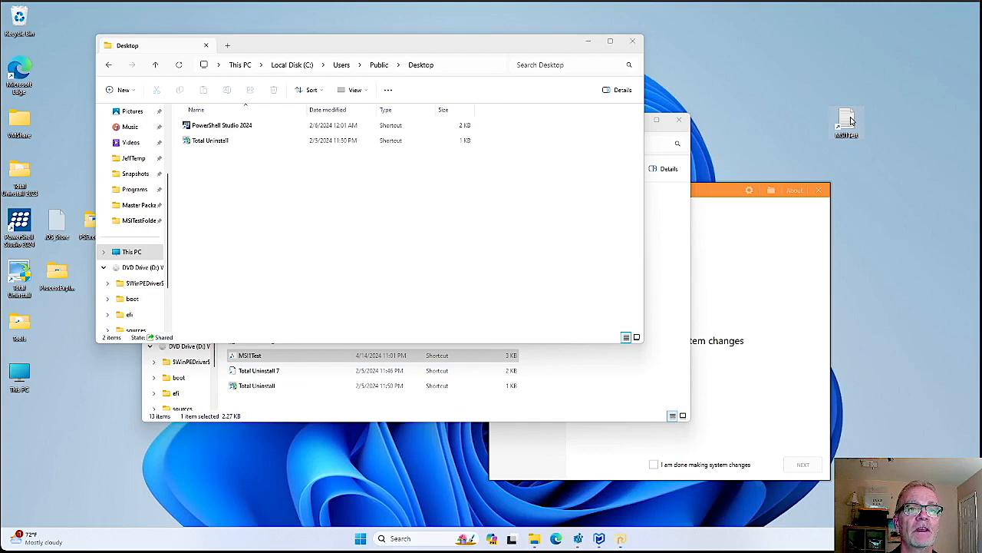
key("F2")
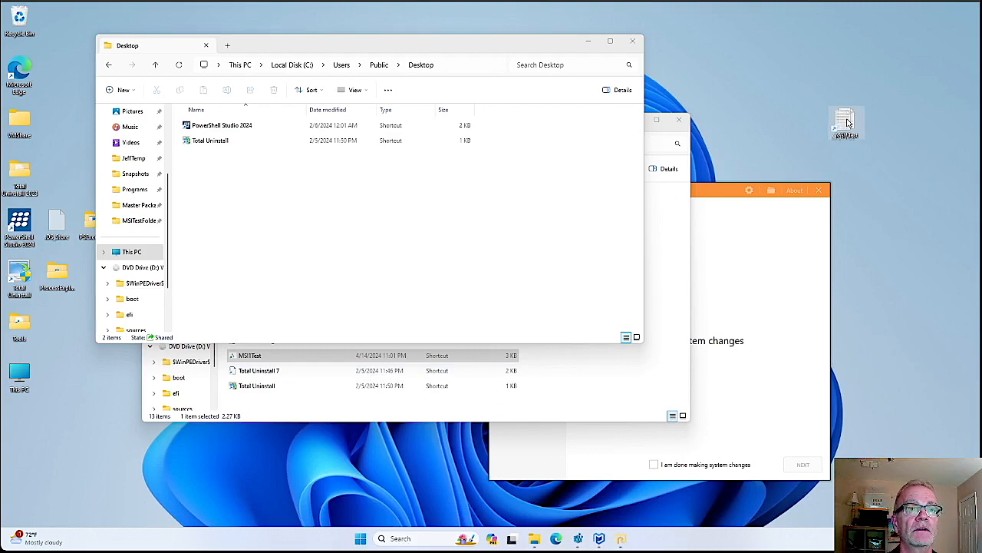
left_click_drag(847, 122, 392, 228)
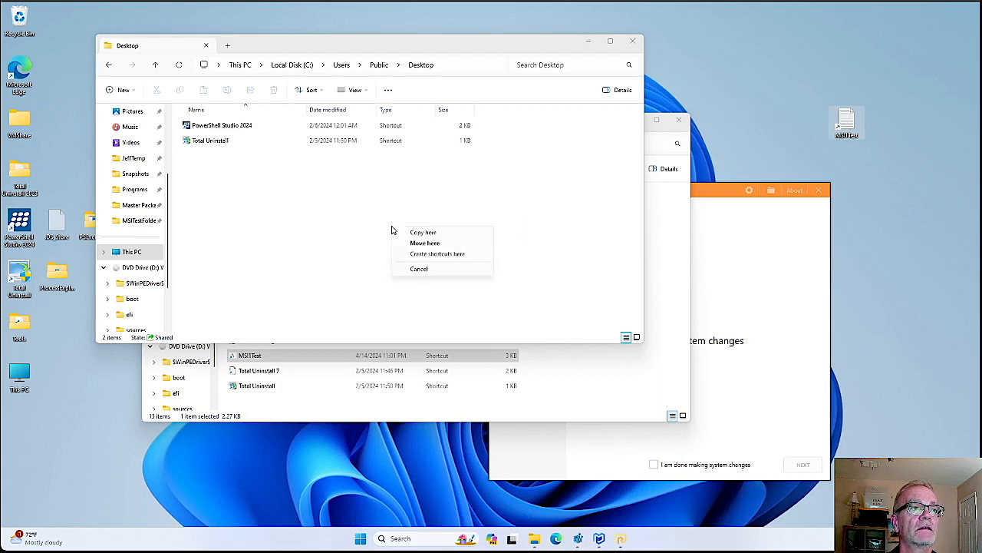
left_click(426, 243)
left_click(476, 205)
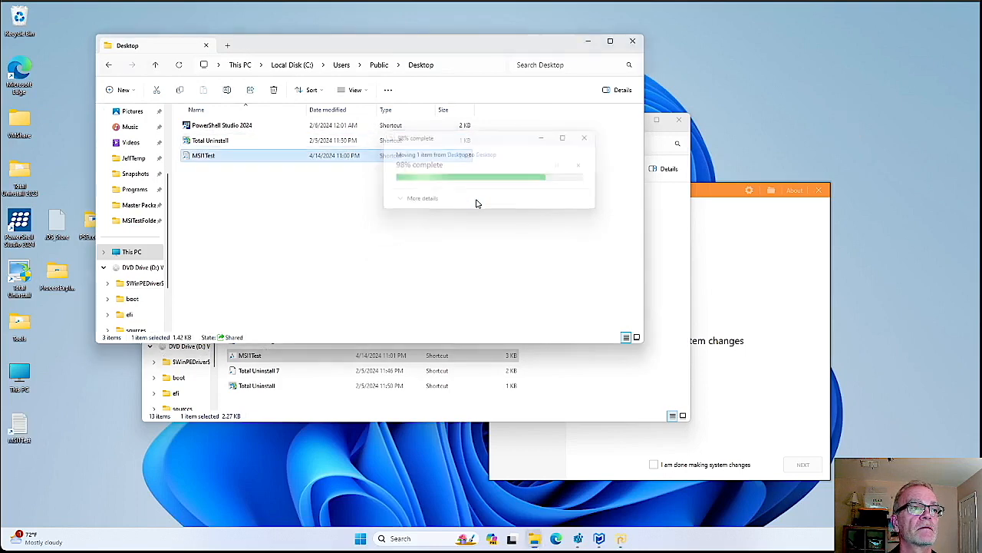
Change the icon of the MSI1Test shortcut in the Public Desktop folder to JL.ico and grant administrator permission
right_click(225, 158)
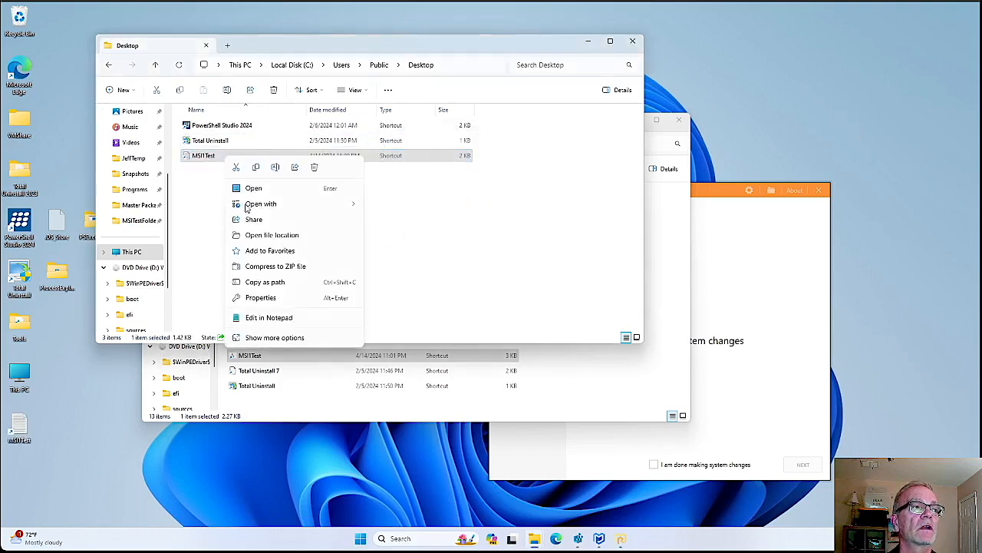
left_click(292, 297)
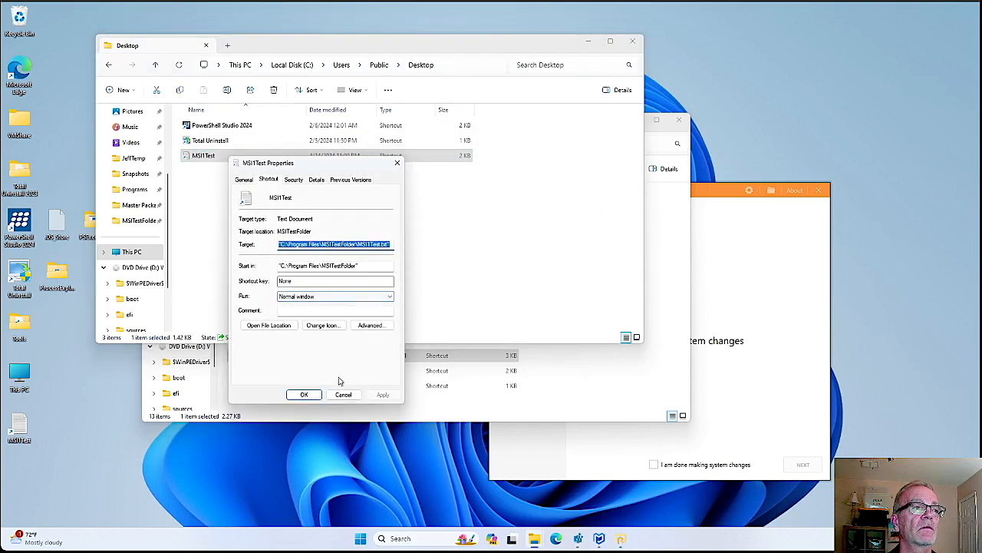
left_click(324, 325)
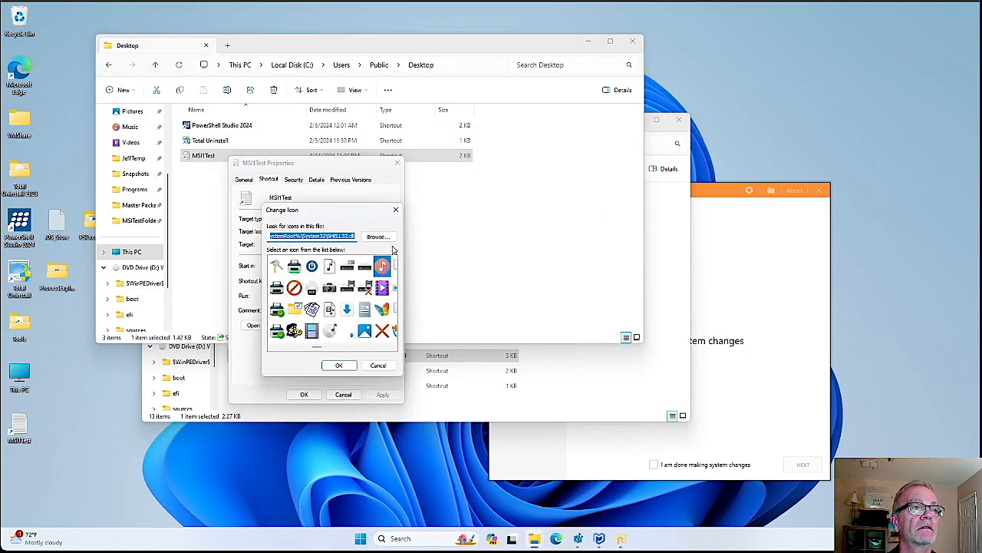
left_click(378, 237)
left_click(379, 305)
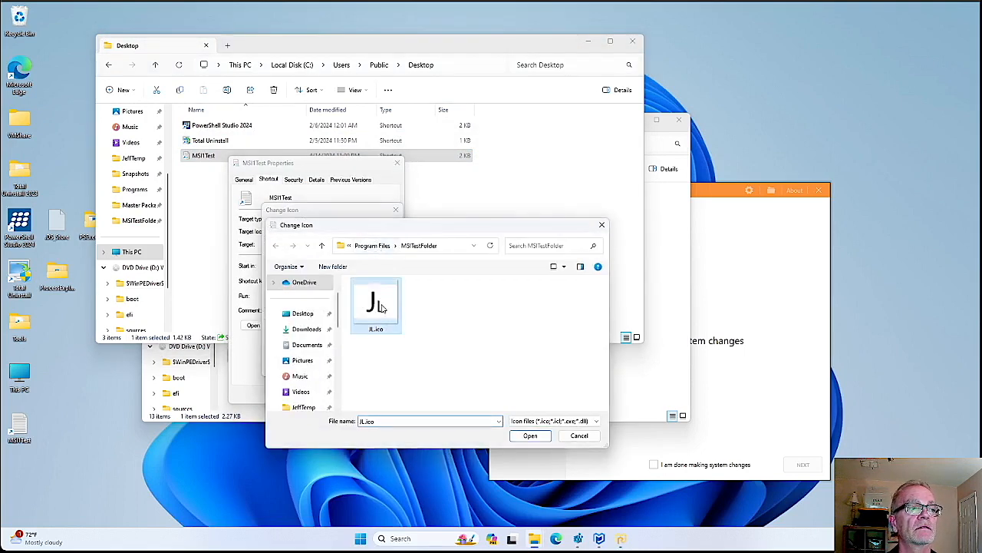
left_click(530, 436)
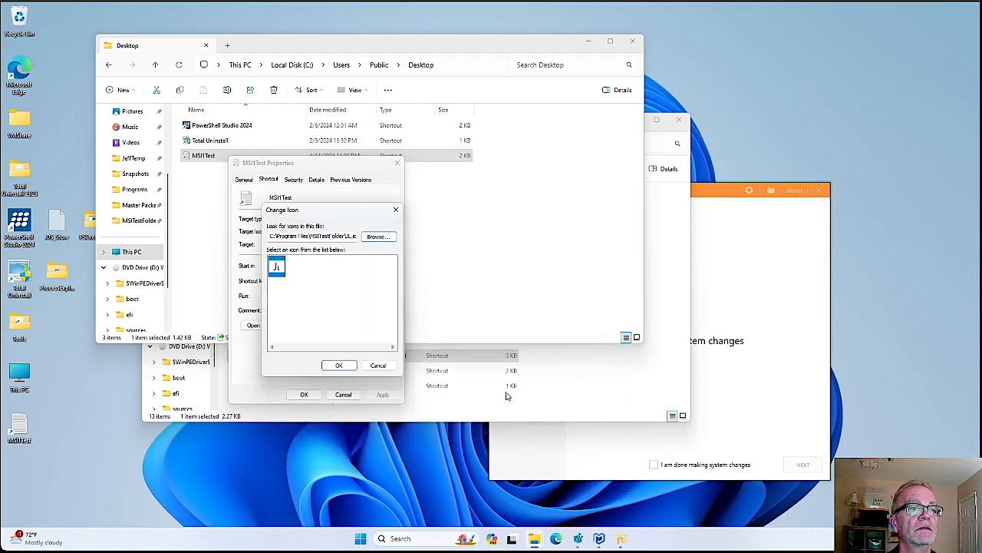
left_click(343, 365)
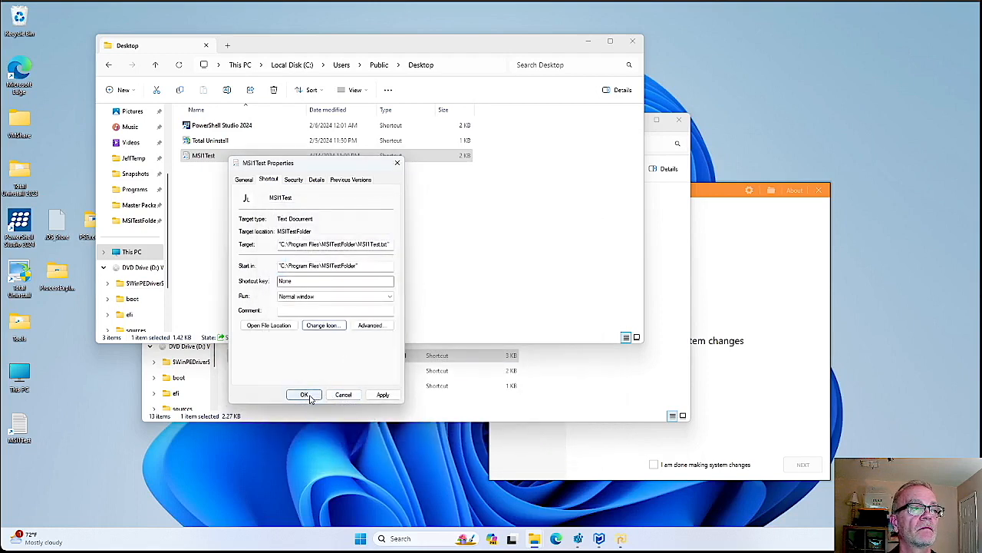
left_click(310, 398)
left_click(332, 302)
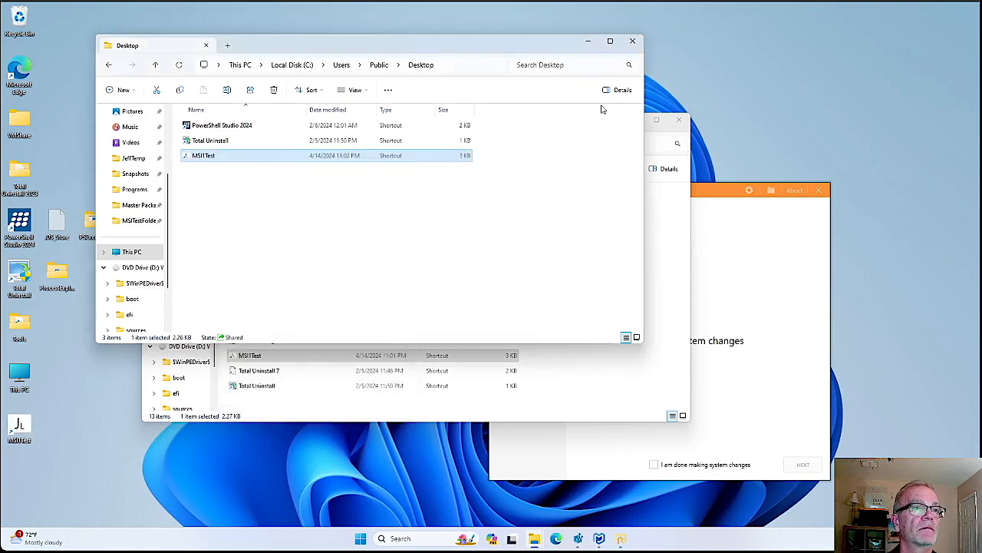
Close the Public Desktop window, minimize the Programs window, and declare the system changes done to proceed to the second snapshot
left_click(633, 40)
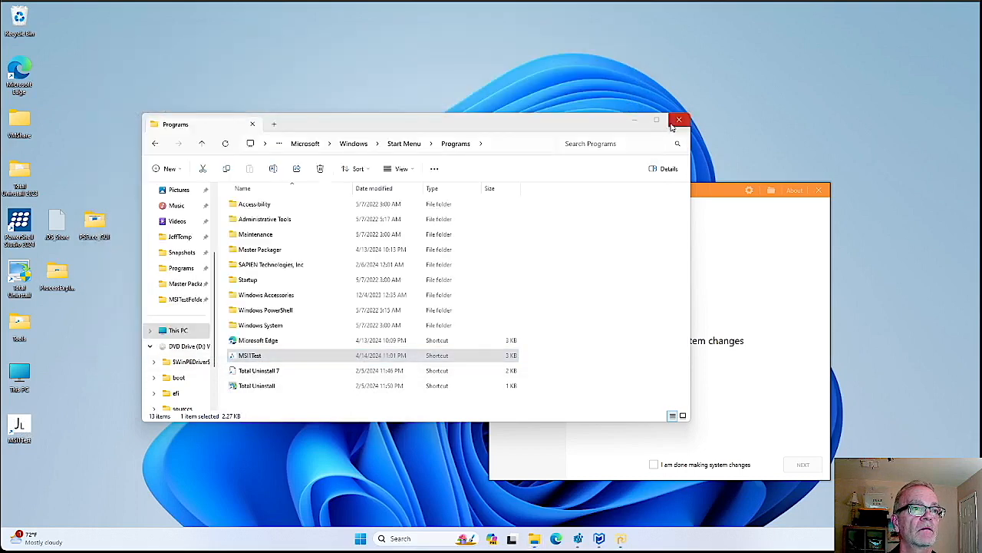
left_click(636, 121)
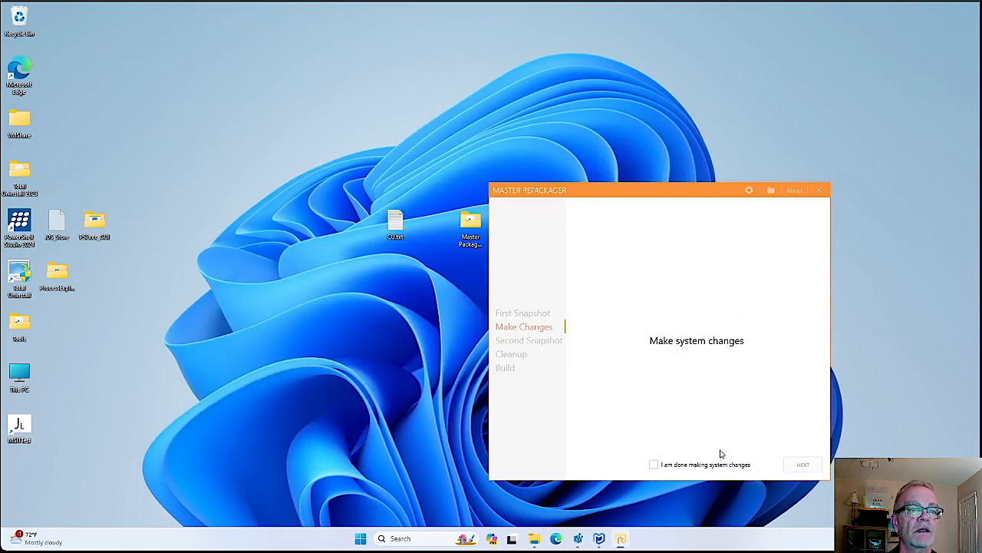
left_click(653, 465)
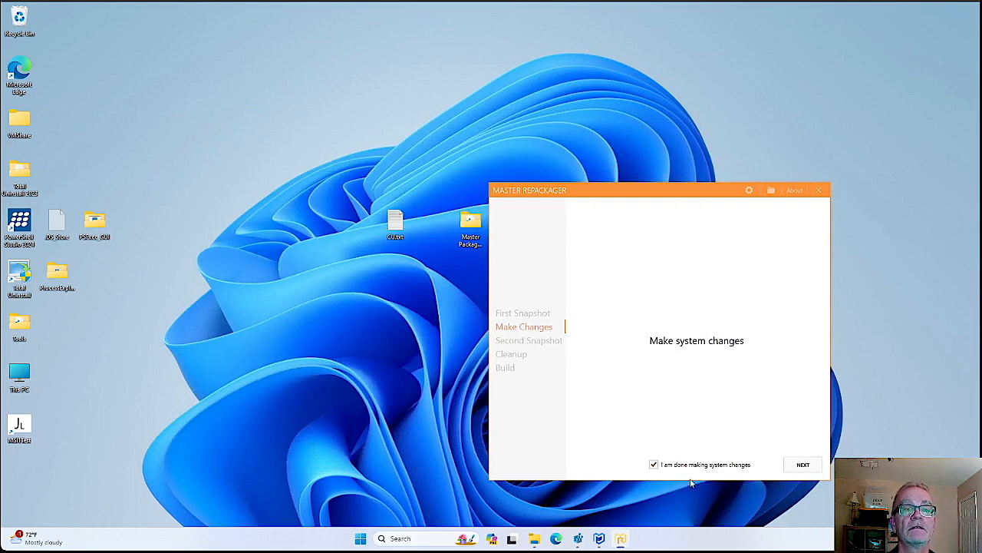
left_click(803, 465)
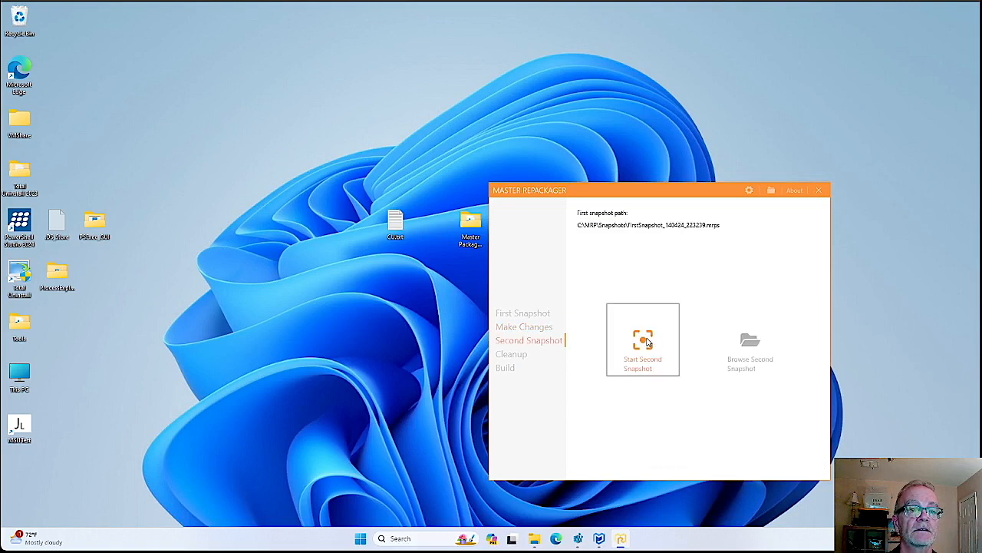
Take the second snapshot, save it as SecondSnapshot_140424_230243.mrps in the Snapshots folder, and continue to the cleanup stage
left_click(647, 342)
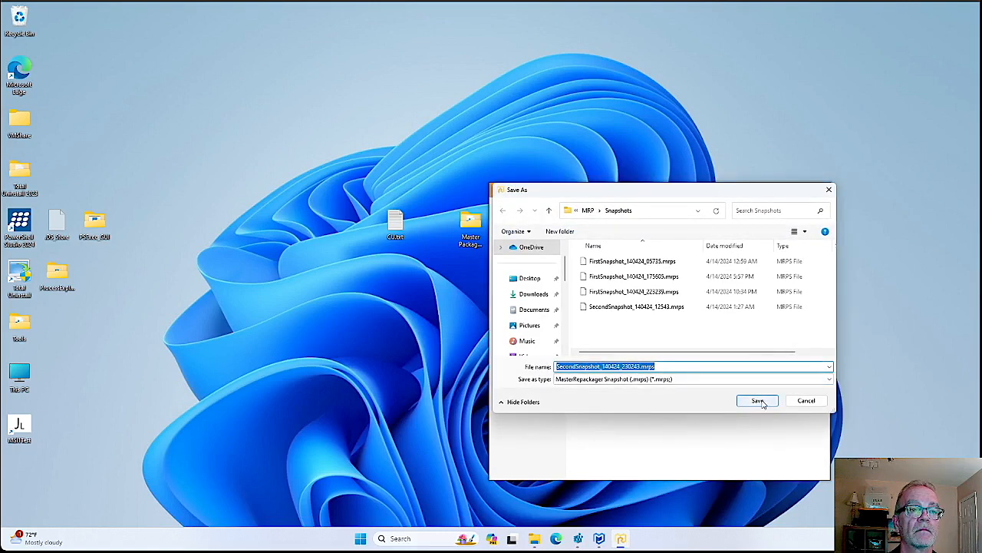
left_click(758, 400)
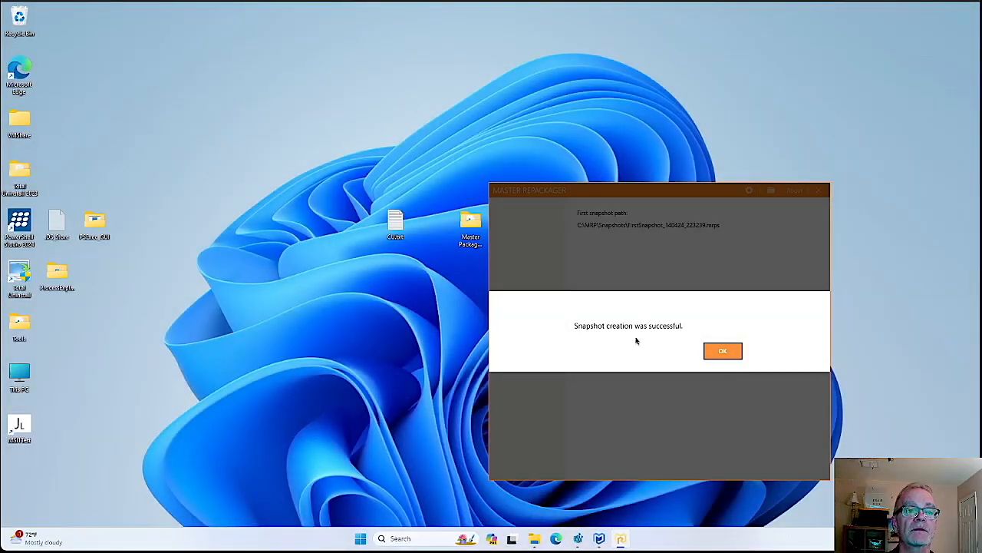
left_click(723, 353)
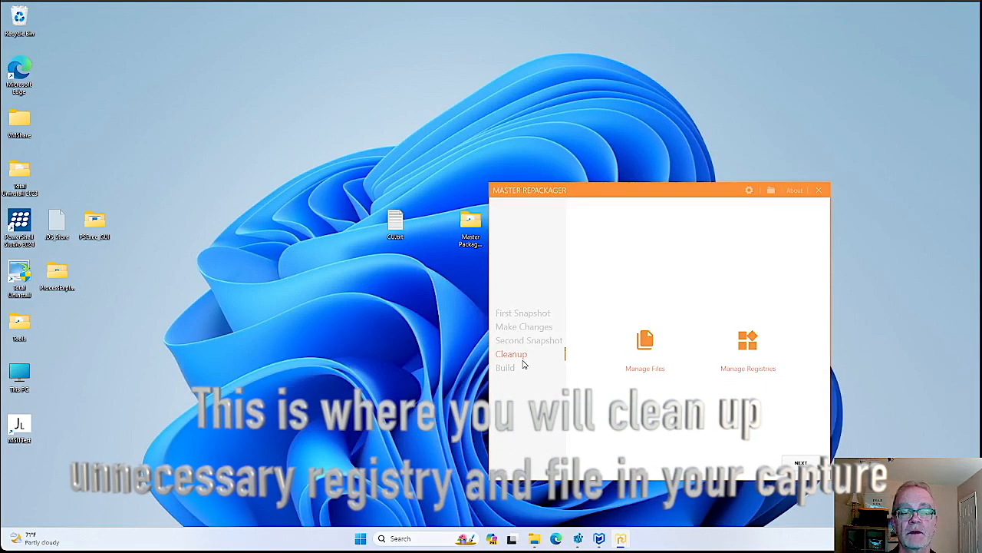
Open the captured files for cleanup and examine the contents of MSITestFolder under Program Files
left_click(647, 339)
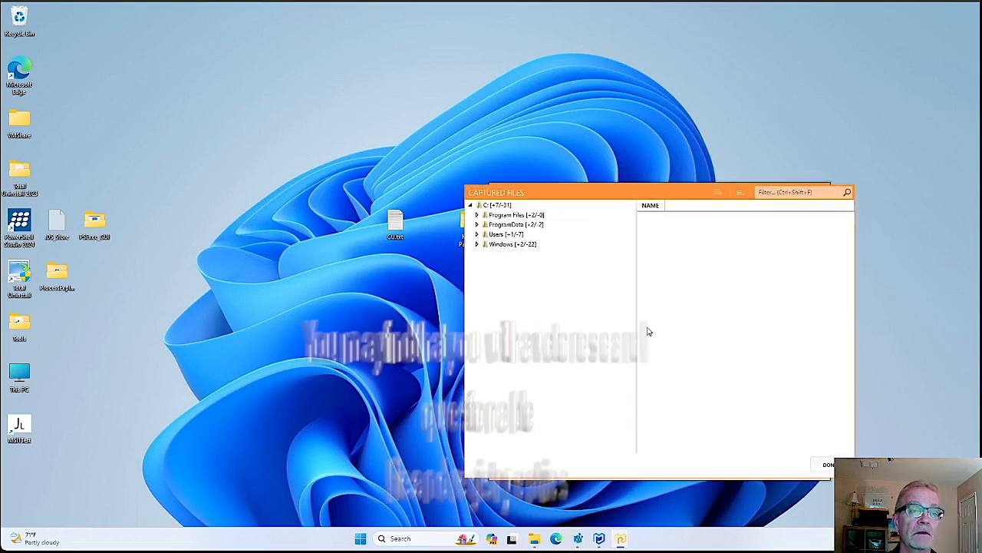
left_click(491, 224)
left_click(484, 218)
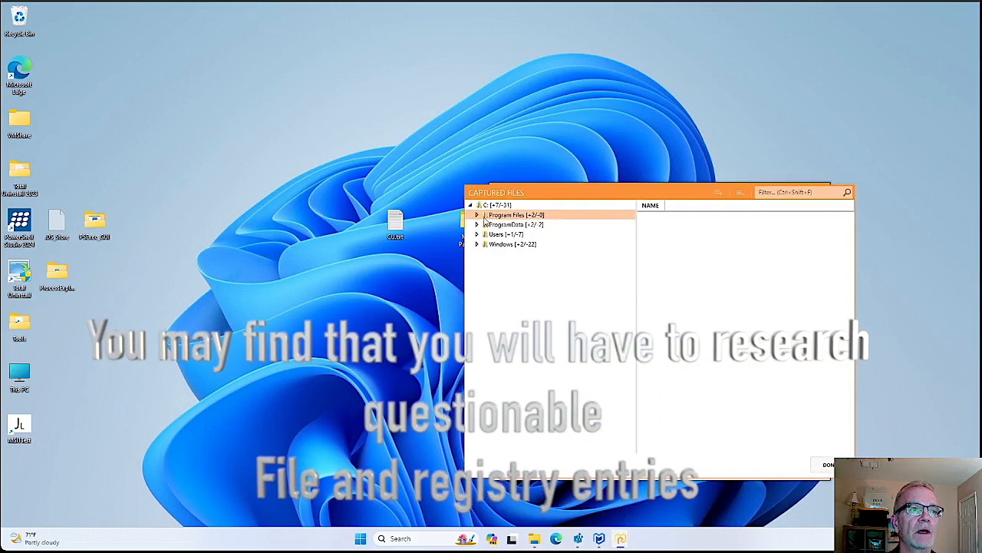
left_click(477, 214)
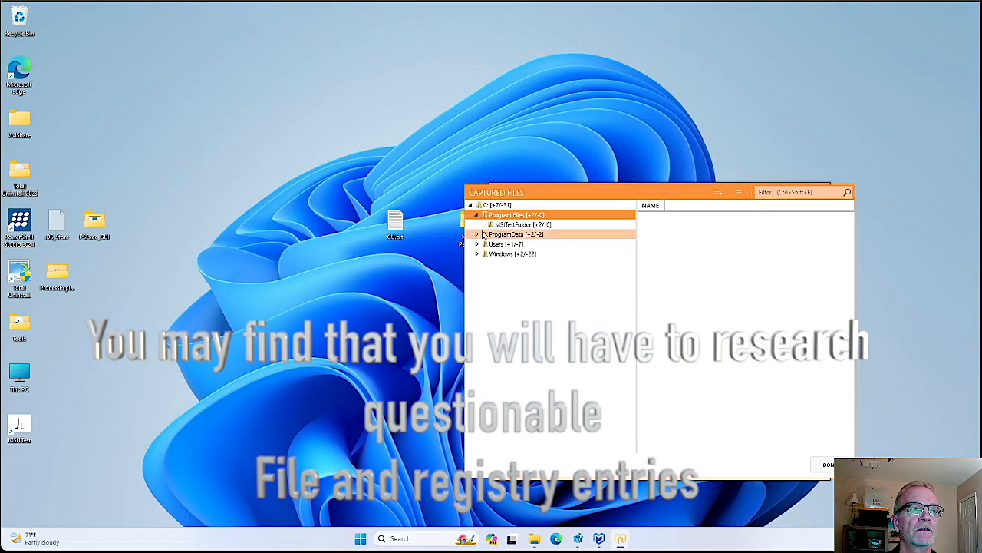
left_click(526, 224)
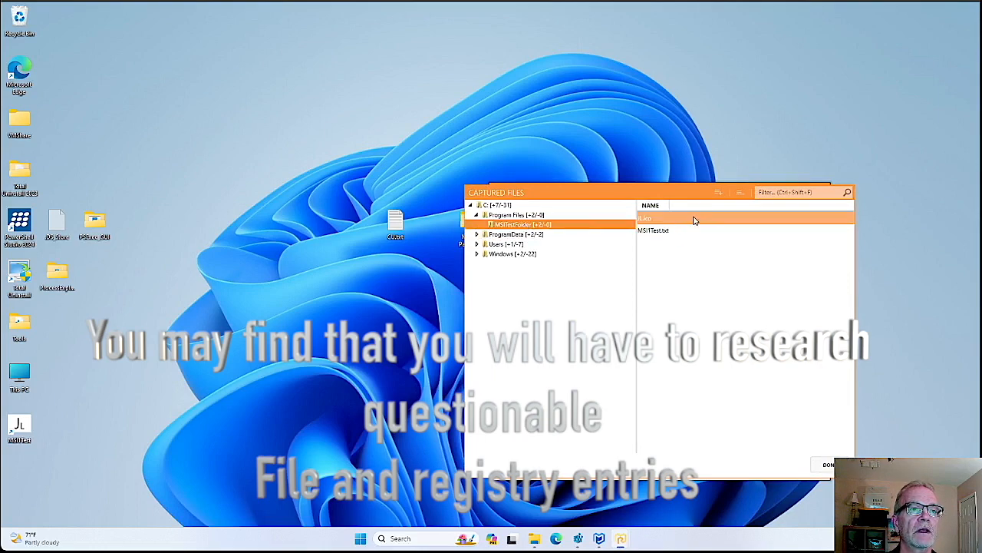
Examine the captured Microsoft folder under ProgramData and the include and exclude options for its EdgeUpdate subfolder
left_click(506, 235)
left_click(476, 234)
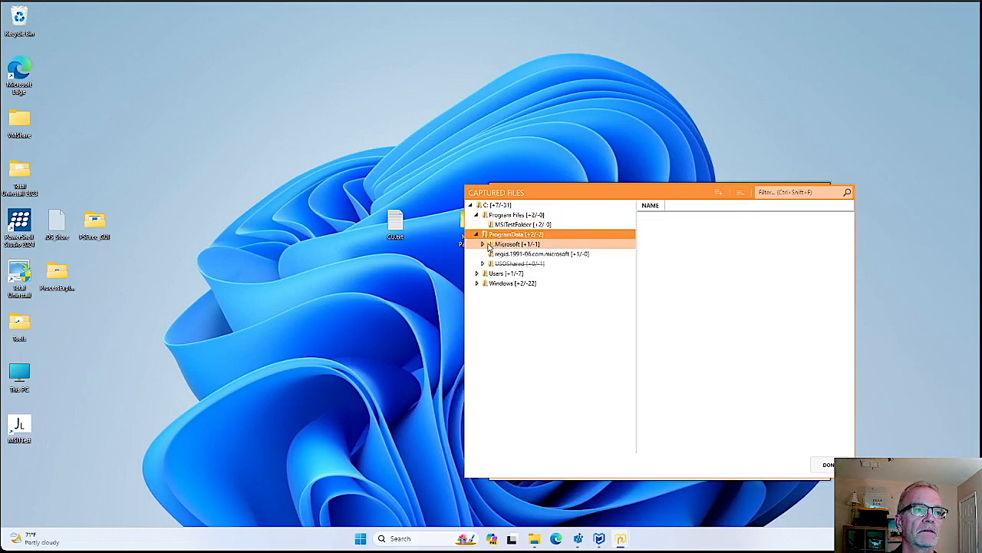
left_click(483, 245)
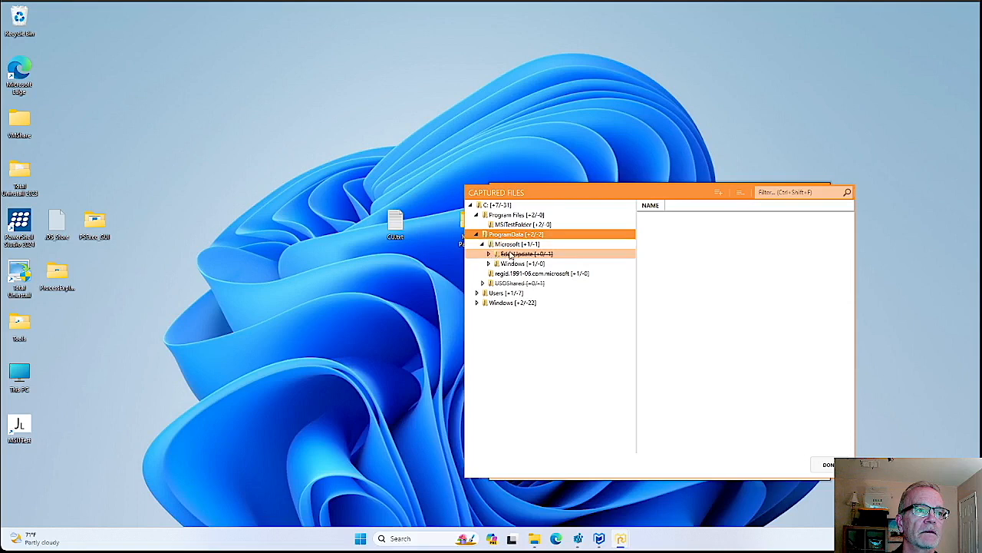
left_click(511, 254)
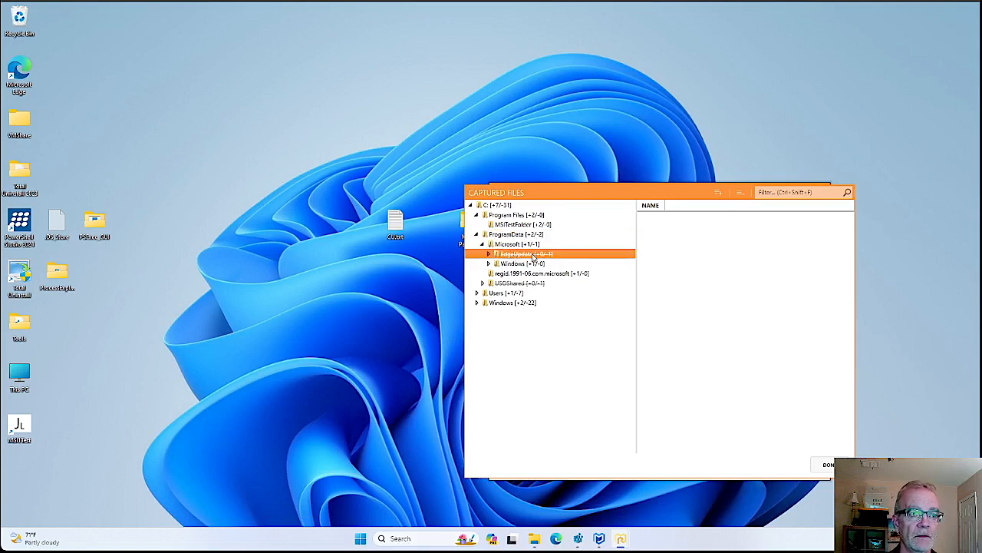
right_click(534, 256)
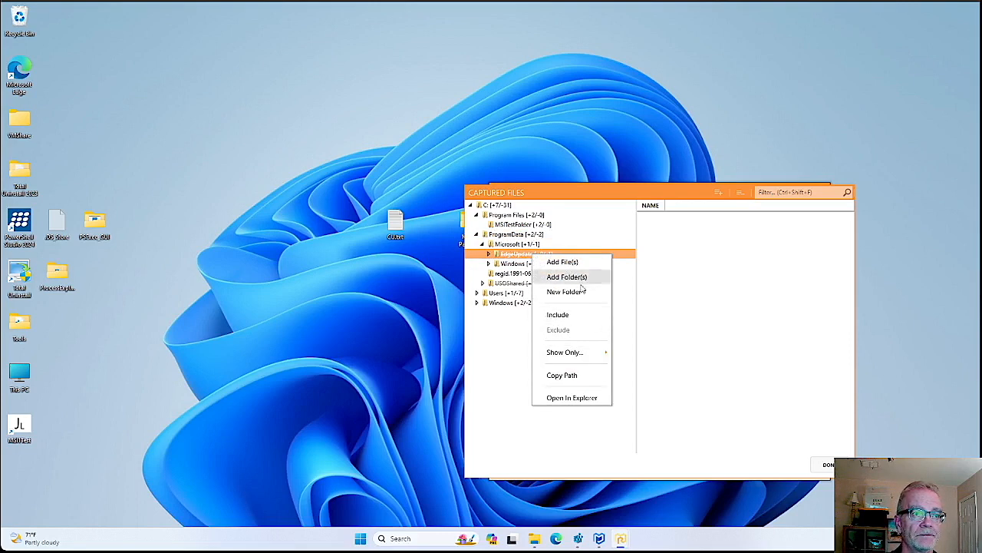
left_click(486, 316)
Examine the captured contents of the Start Menu Programs folder under ProgramData, Microsoft, Windows
left_click(494, 264)
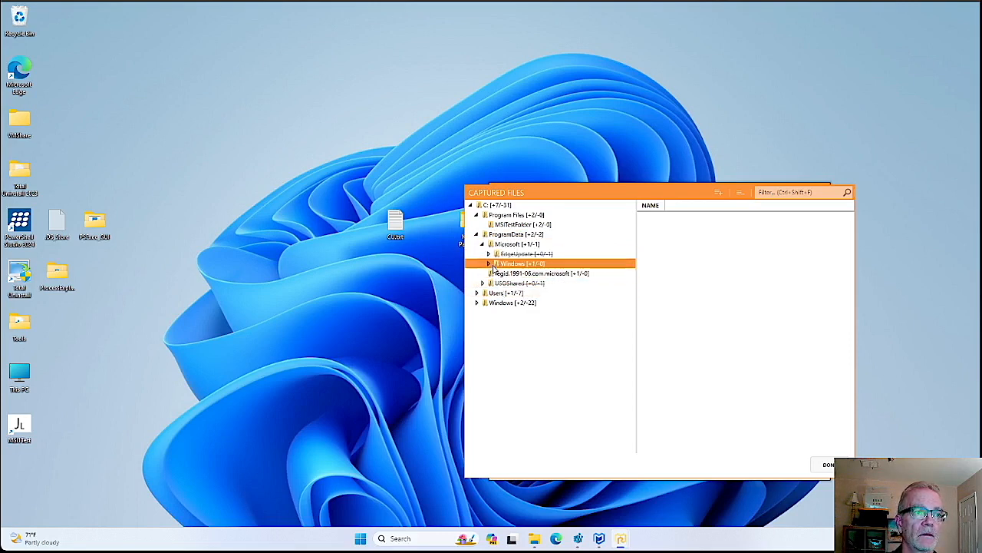
left_click(489, 264)
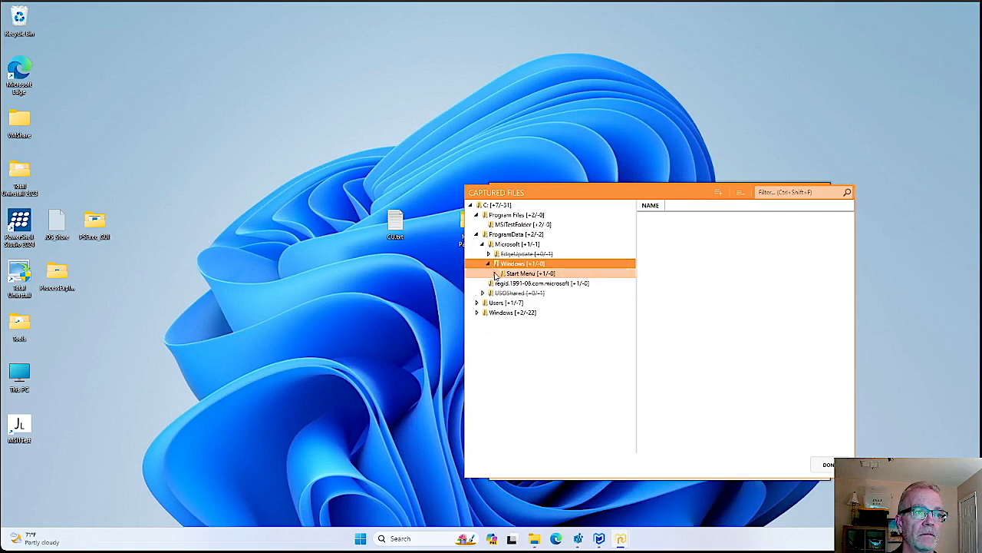
left_click(494, 274)
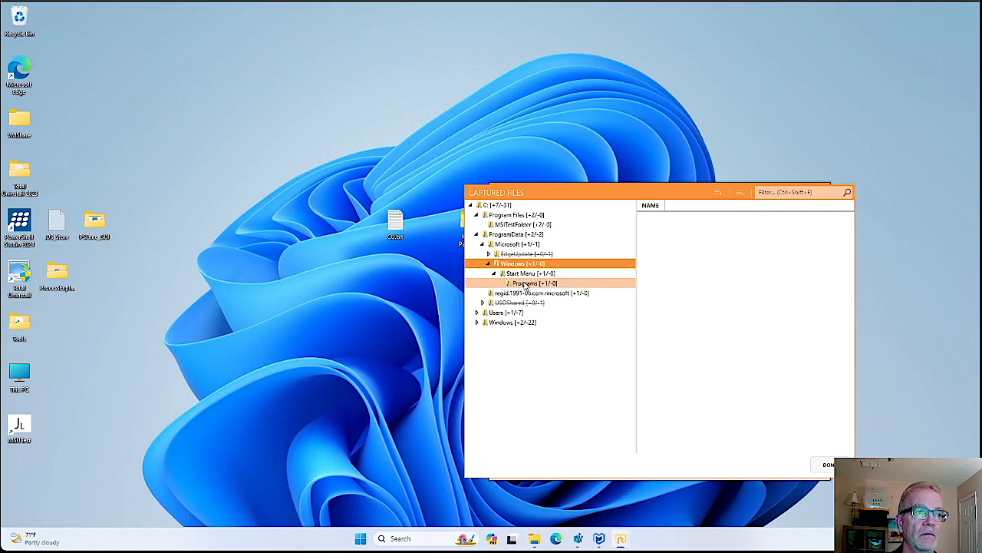
left_click(526, 284)
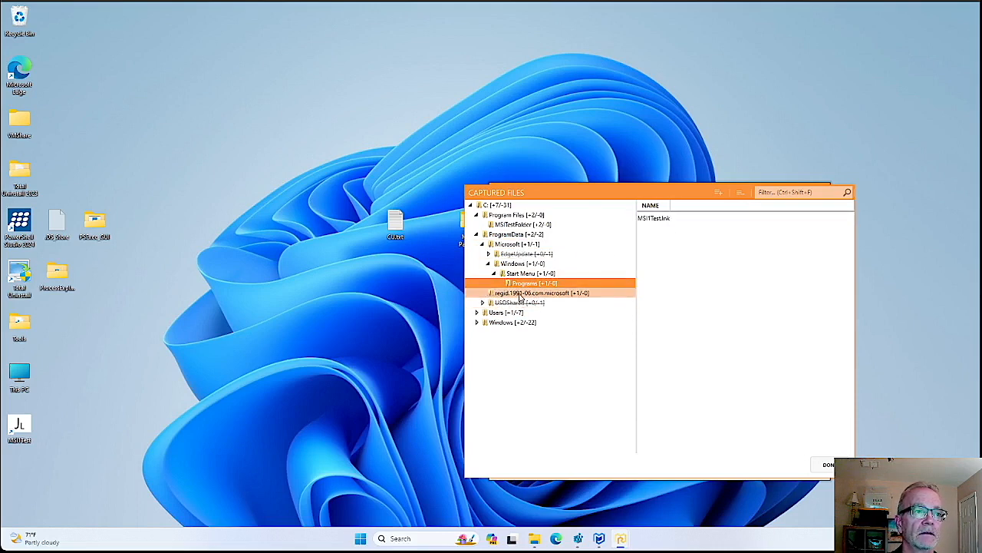
Exclude the regid.1991-06.com.microsoft folder under ProgramData from the captured files
left_click(520, 294)
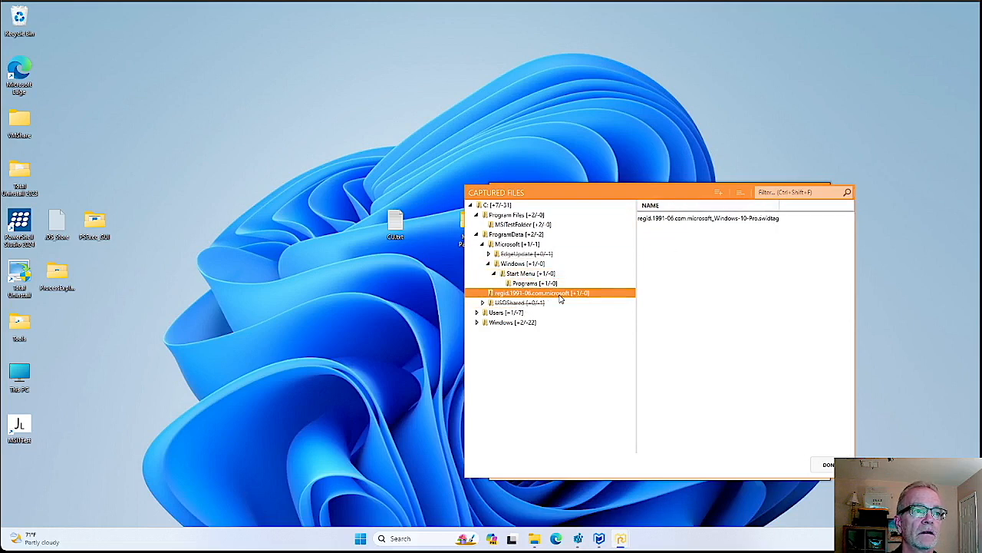
right_click(561, 298)
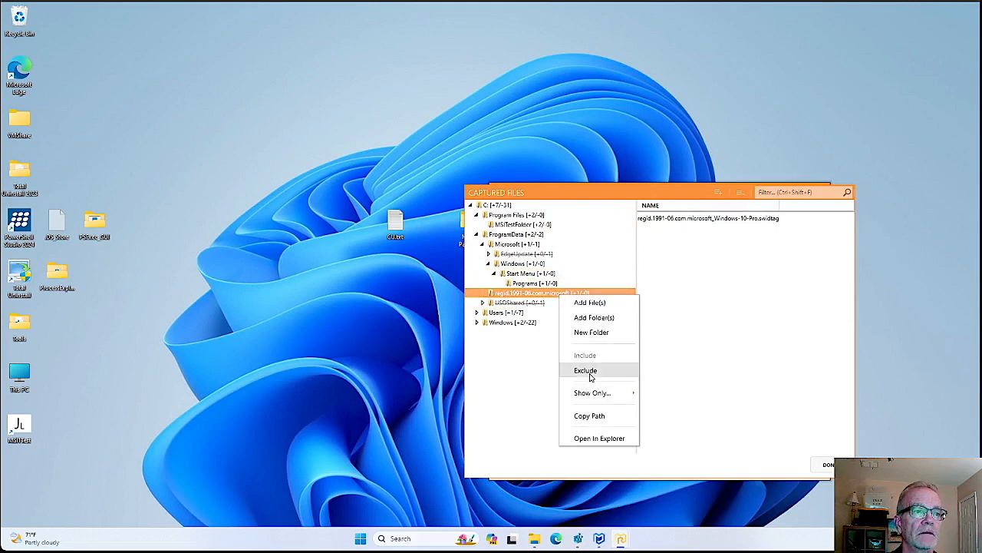
left_click(587, 372)
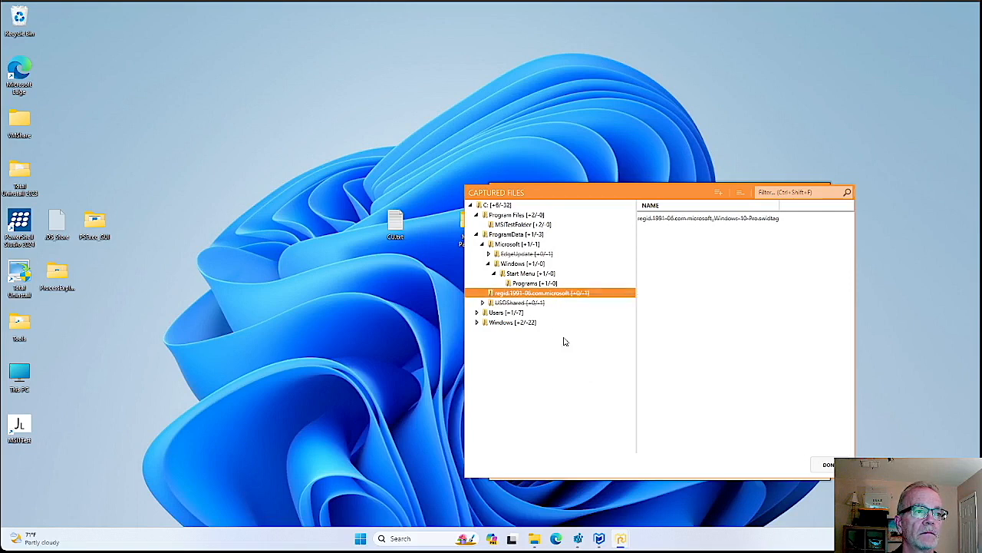
Examine the captured Users folder, checking the Public Desktop contents and the personal profile's subfolders
left_click(476, 313)
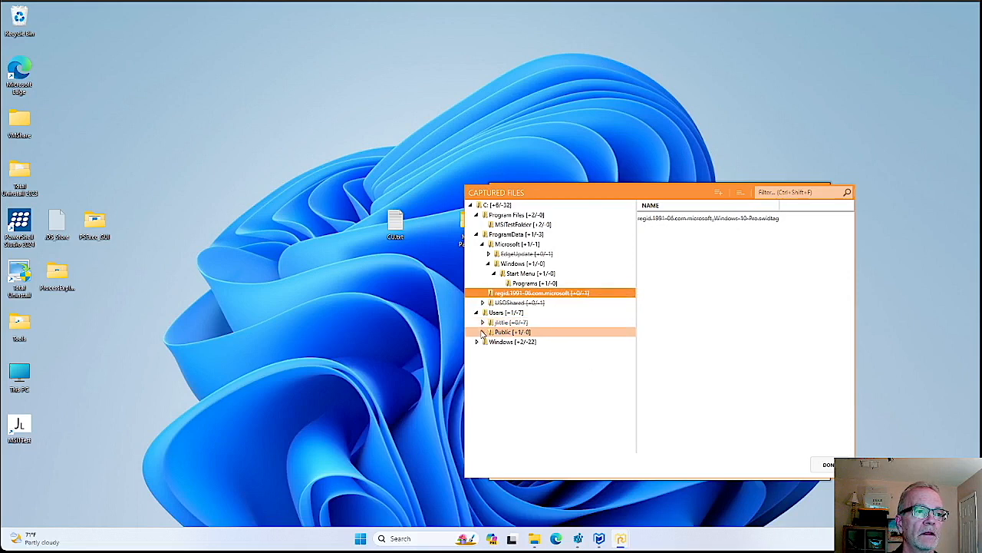
left_click(482, 331)
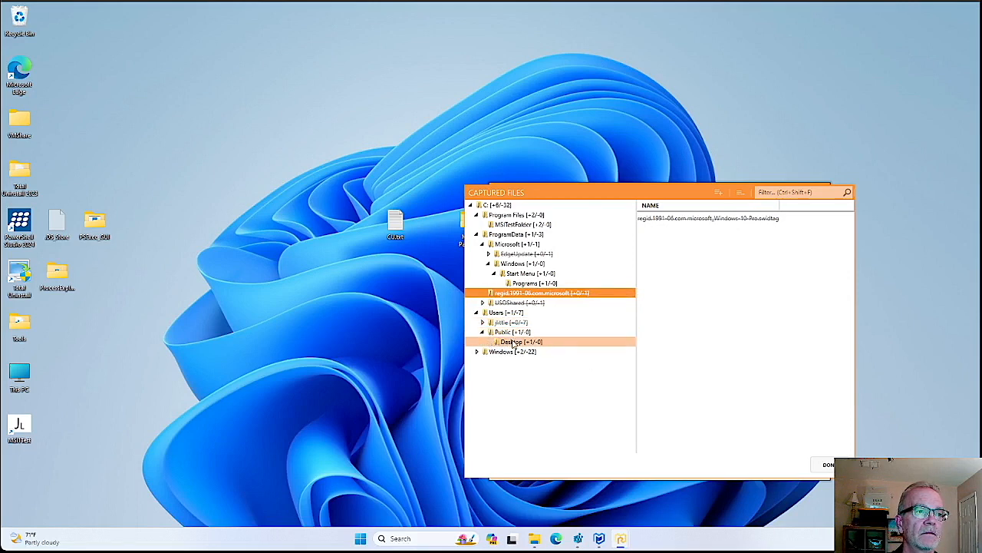
left_click(512, 342)
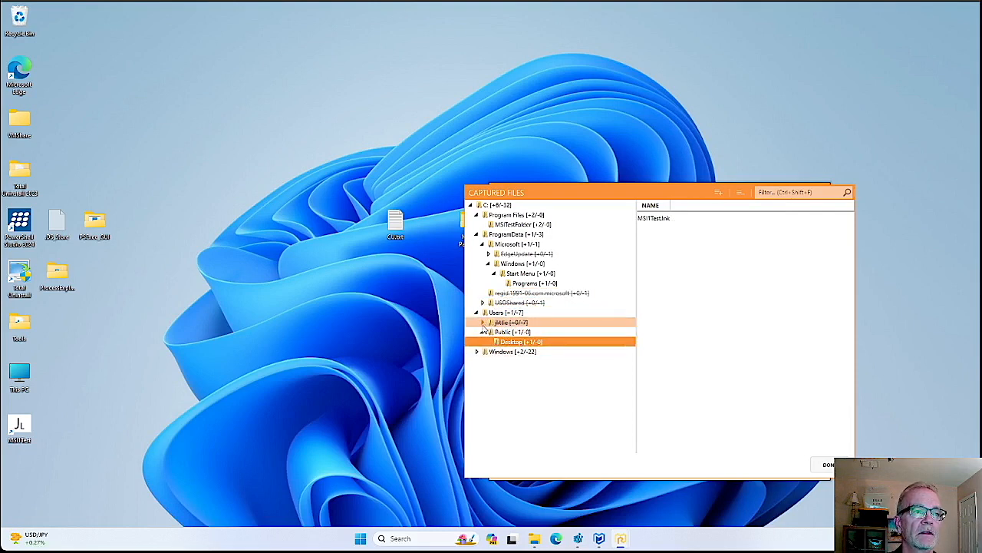
left_click(482, 323)
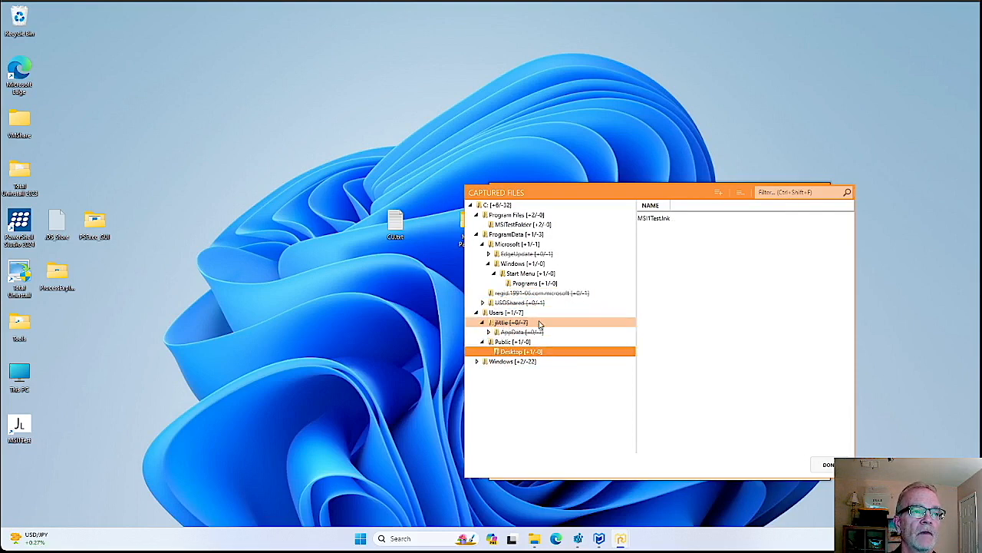
left_click(483, 322)
Exclude the XtaCache folder under Windows from the captured files
left_click(477, 352)
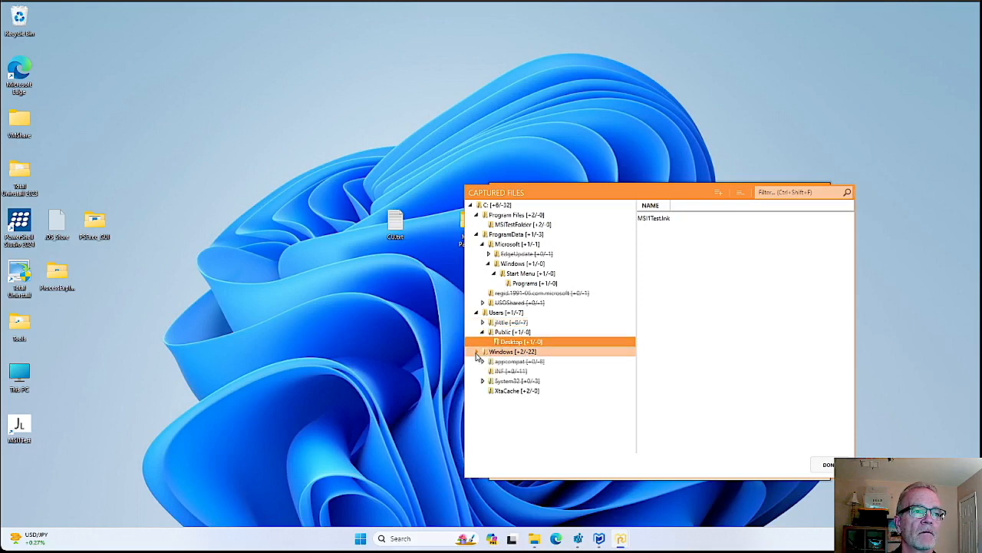
left_click(514, 393)
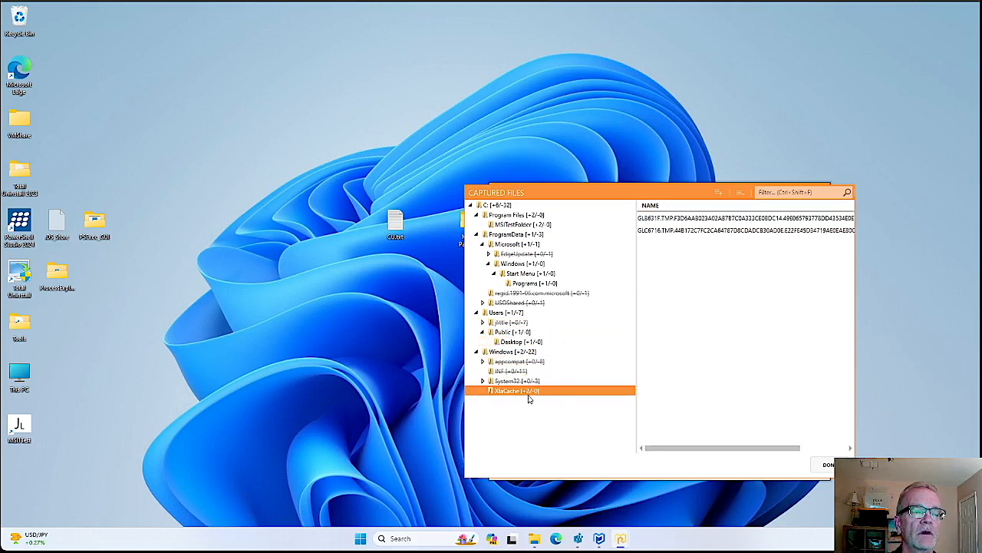
right_click(525, 394)
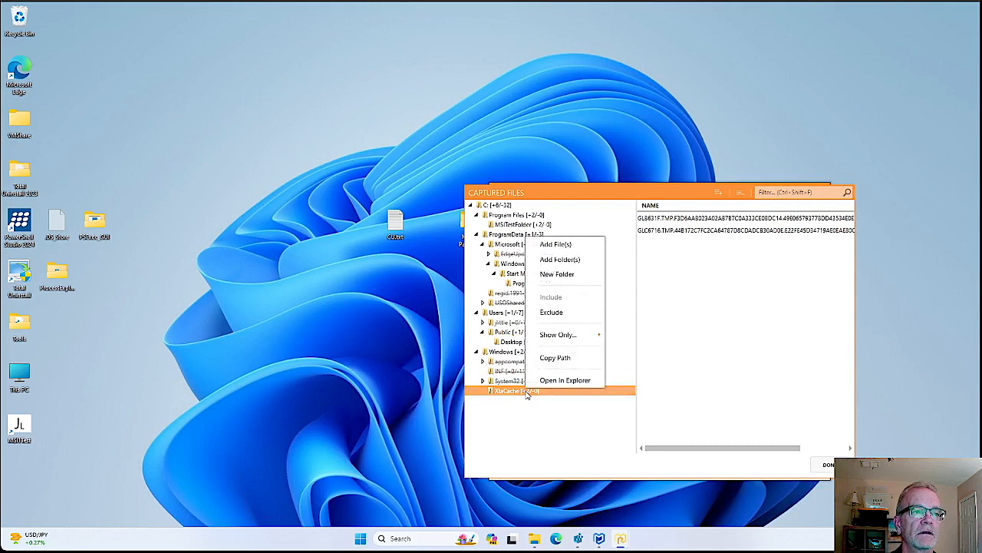
left_click(563, 315)
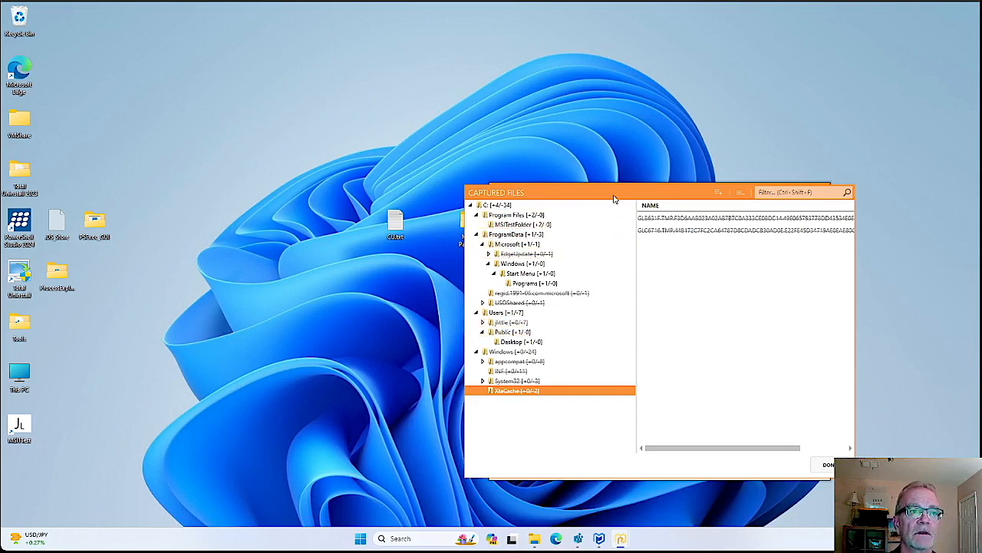
Finish the captured files cleanup and open the captured registries for management
left_click_drag(615, 193, 591, 176)
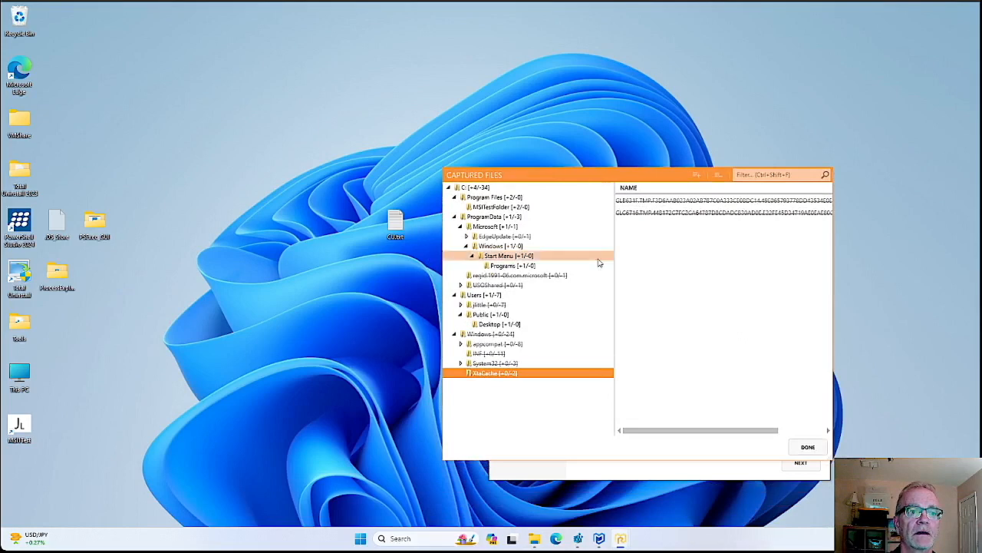
left_click(811, 449)
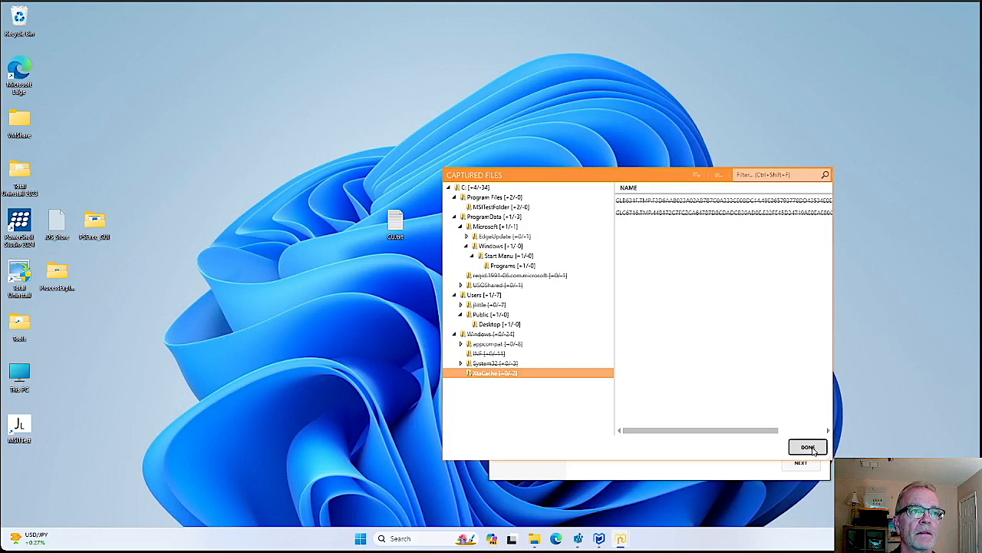
left_click(811, 449)
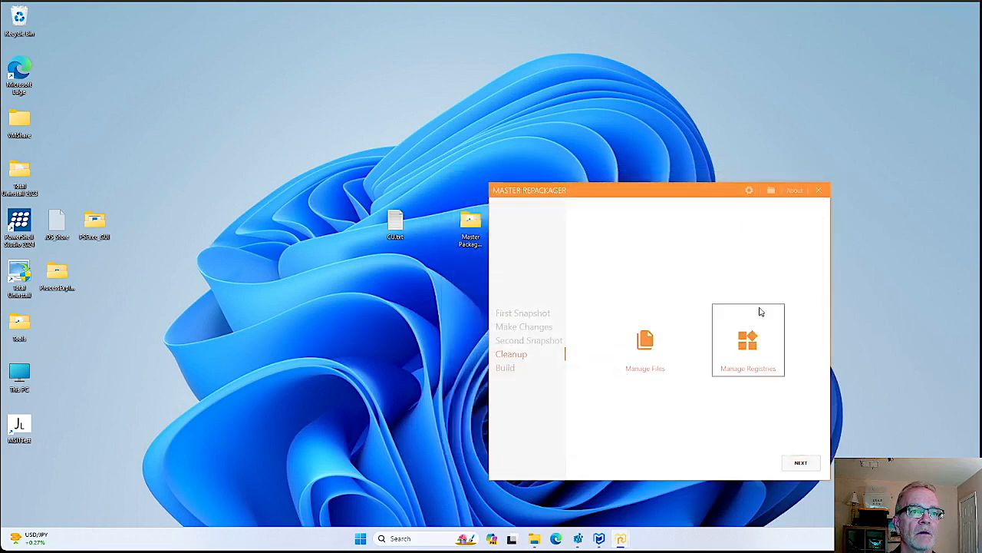
left_click(752, 342)
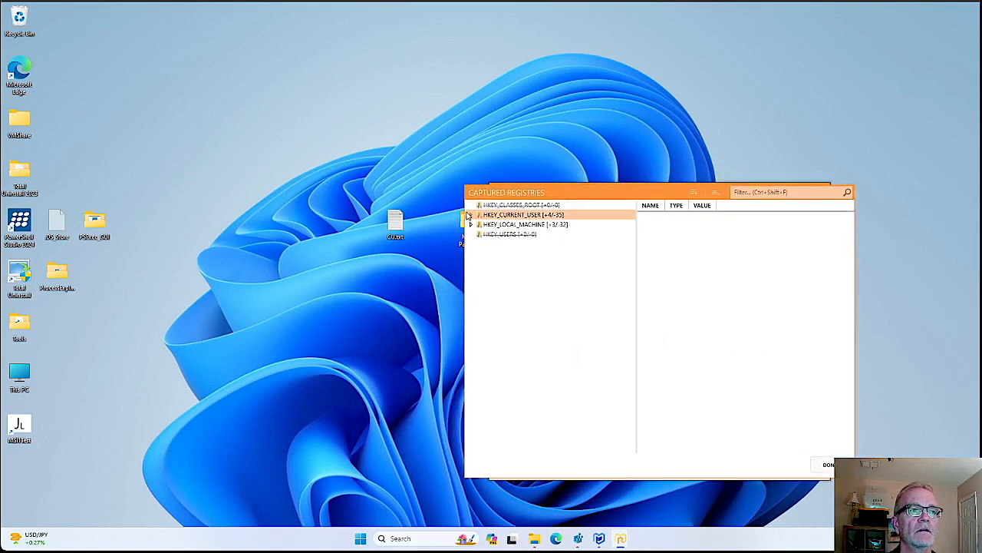
Exclude the DesktopSpotlight key under HKEY_CURRENT_USER, Software, Microsoft, Windows, CurrentVersion from the captured registries
left_click(471, 217)
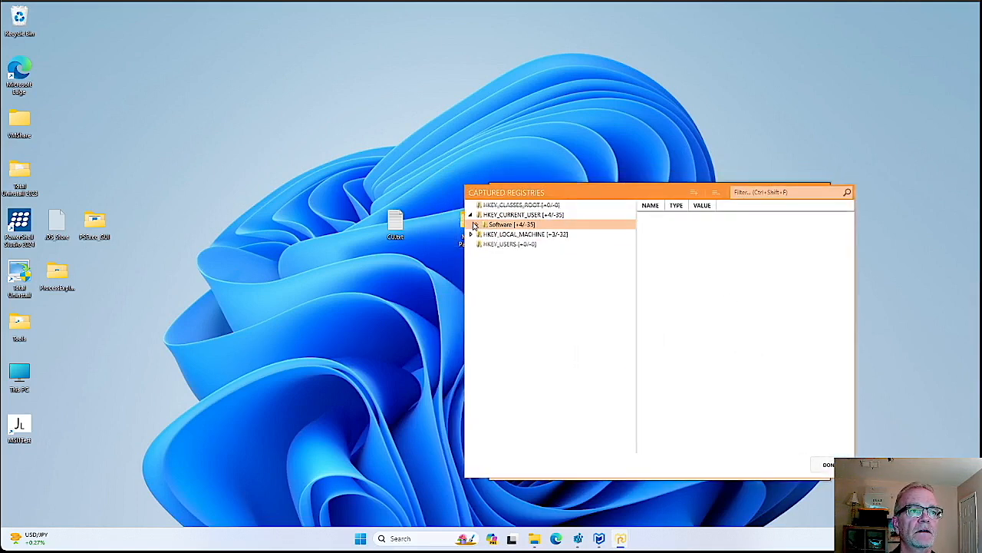
left_click(476, 224)
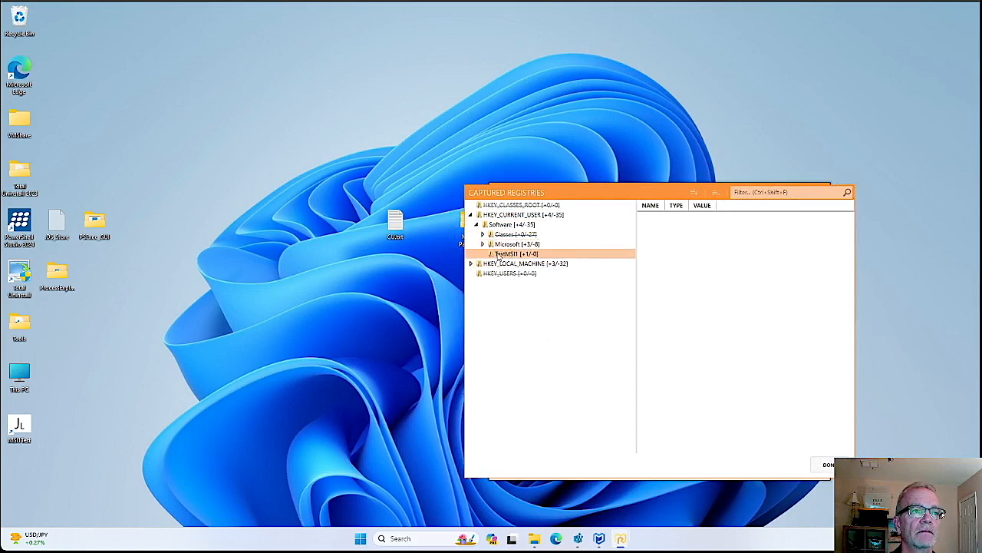
left_click(483, 244)
left_click(489, 254)
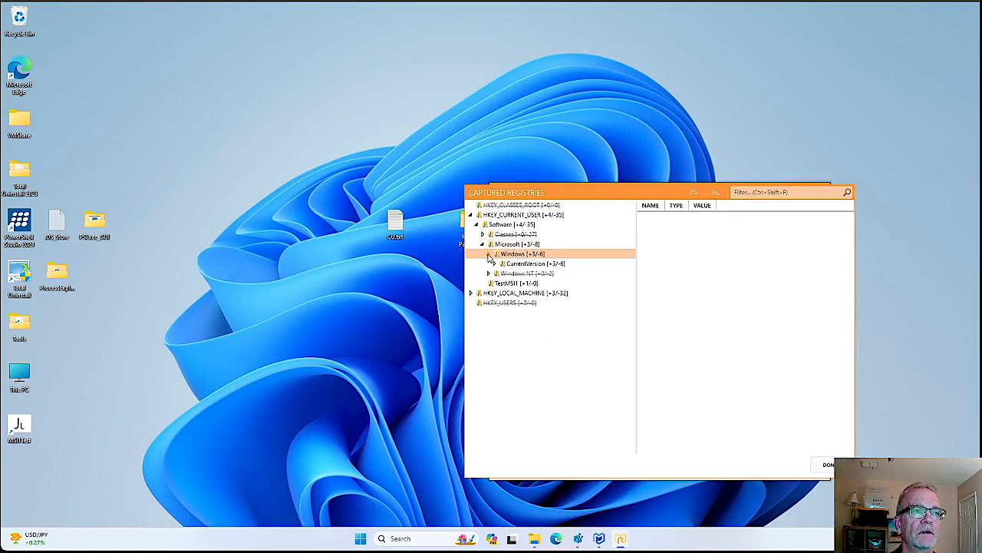
left_click(493, 263)
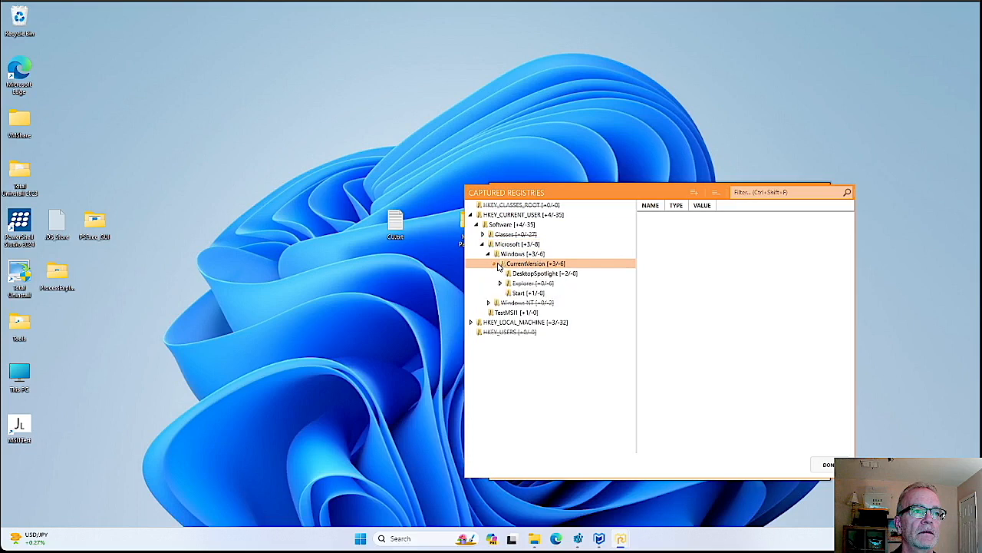
left_click(546, 275)
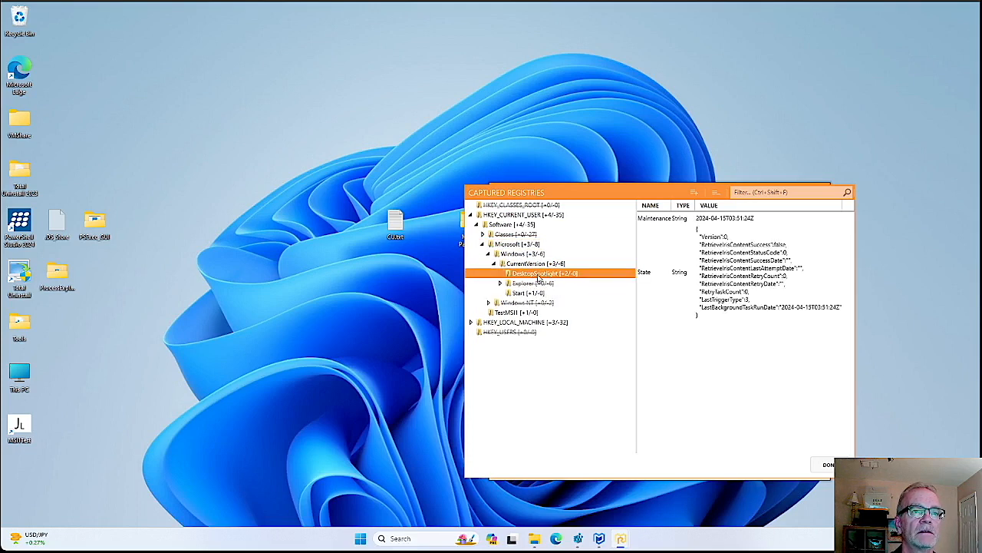
right_click(540, 278)
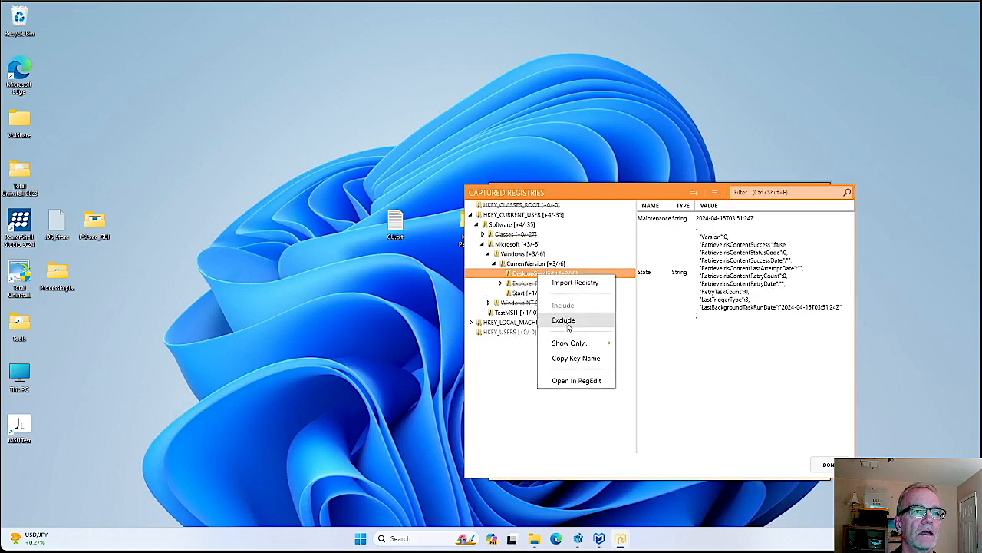
left_click(566, 321)
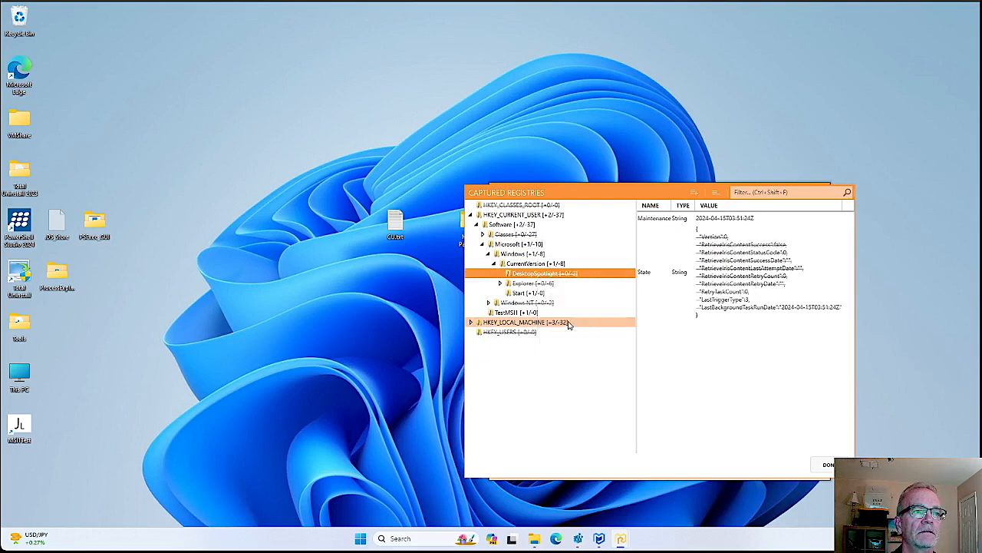
Examine the captured Explorer and Start keys under CurrentVersion and the TestMSI1 key under HKEY_CURRENT_USER Software
left_click(500, 283)
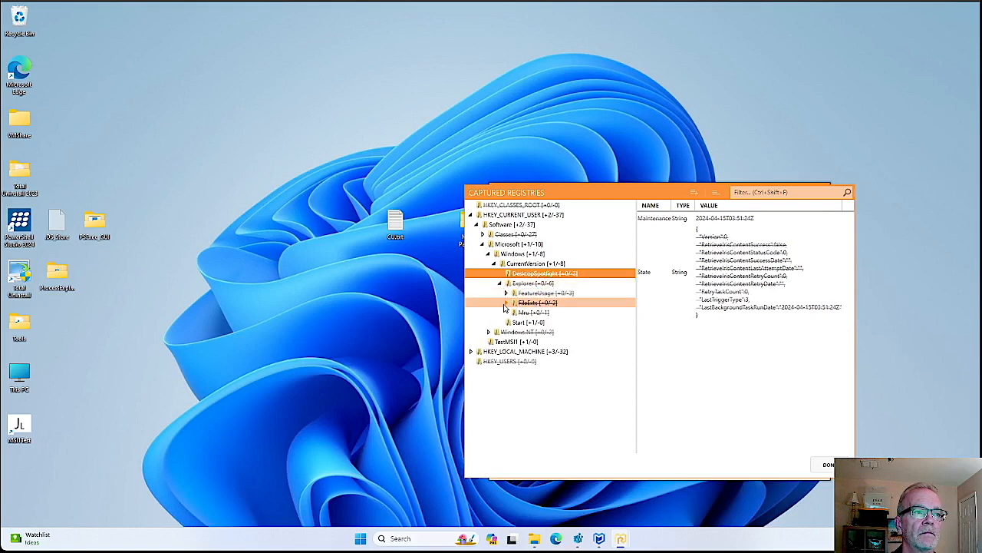
left_click(500, 284)
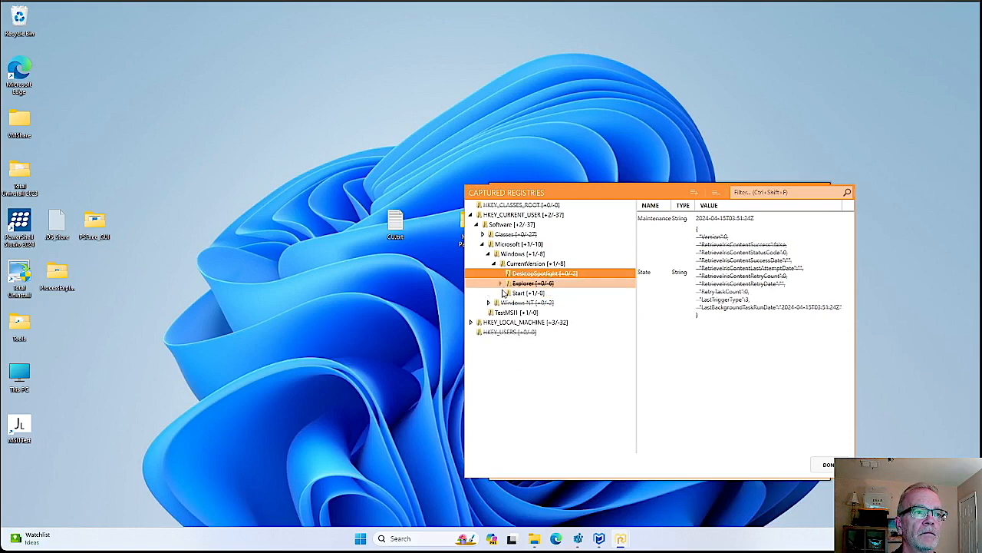
left_click(519, 296)
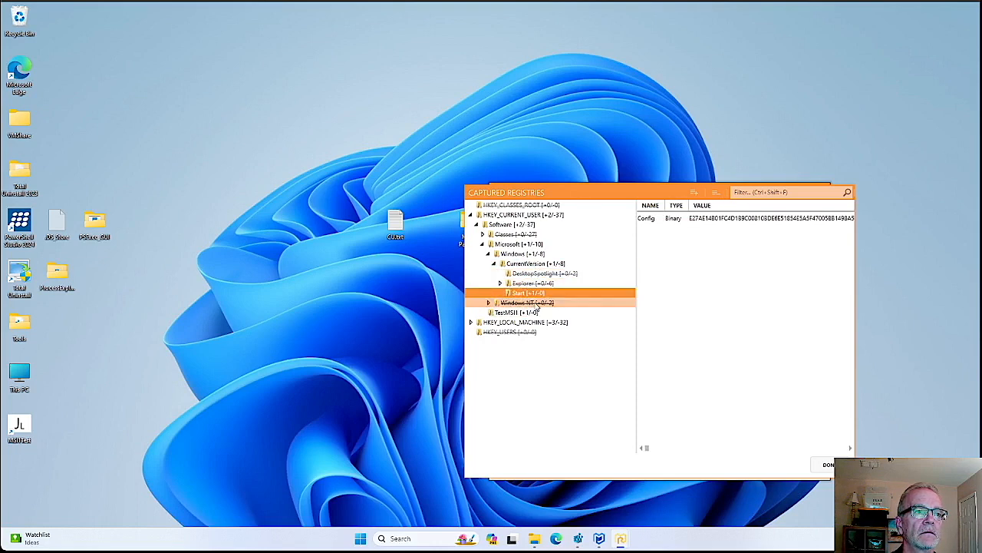
left_click(482, 245)
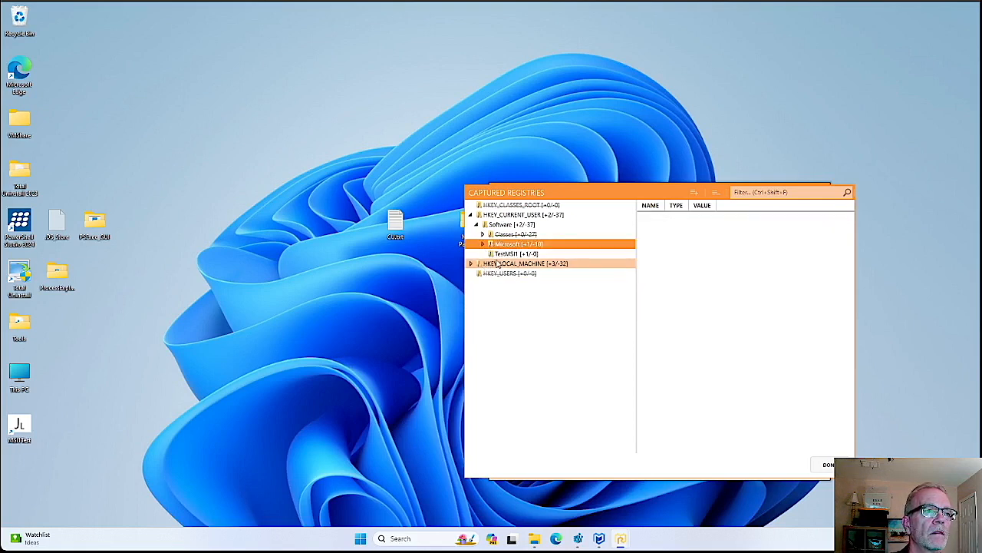
left_click(512, 255)
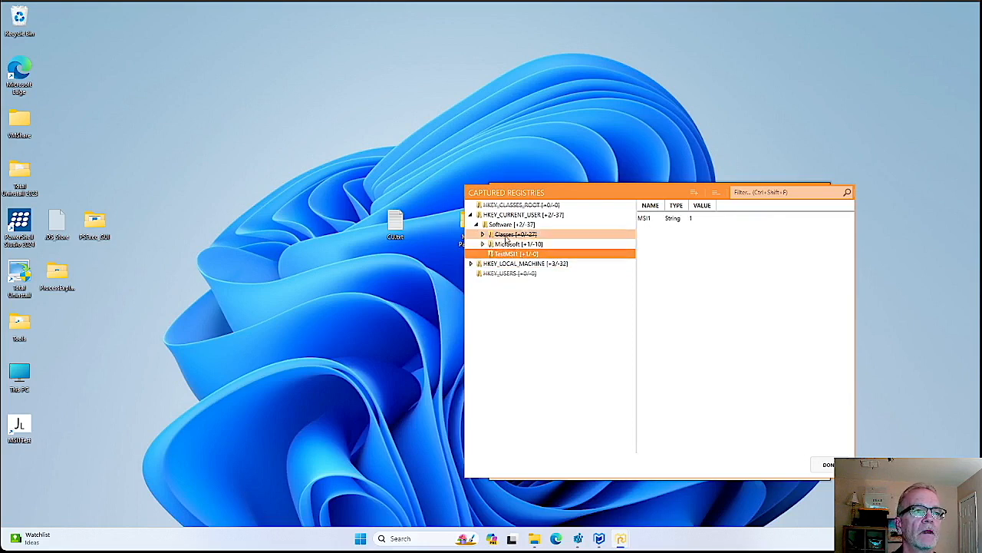
Exclude the Windows key under HKEY_CURRENT_USER, Software, Microsoft from the captured registries and collapse the HKEY_CURRENT_USER branch
left_click(483, 244)
right_click(510, 255)
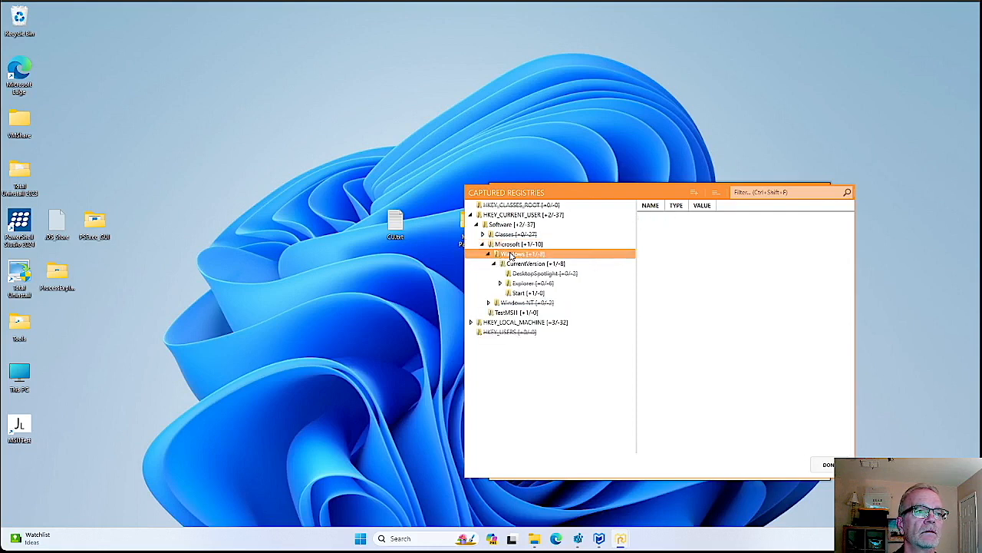
left_click(536, 299)
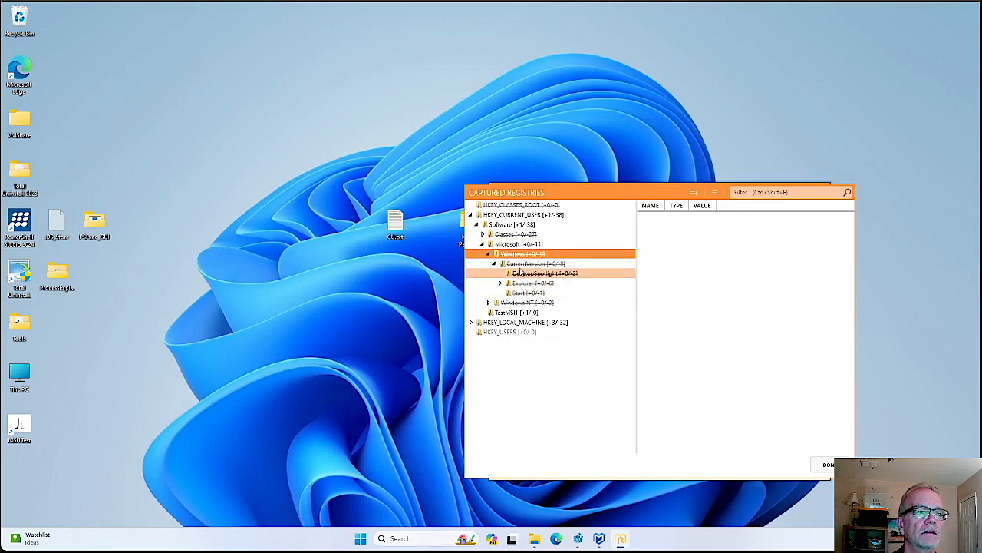
left_click(489, 254)
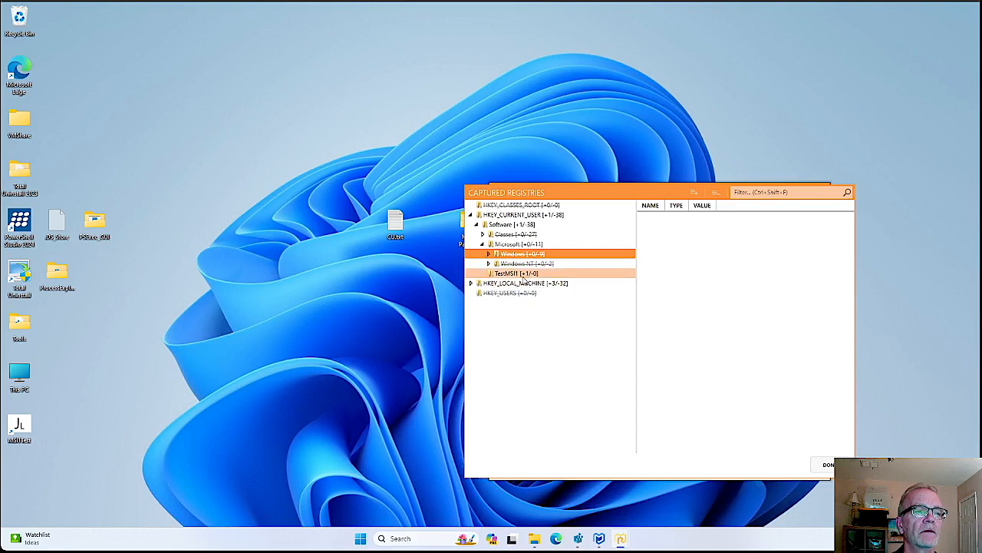
left_click(475, 225)
left_click(475, 224)
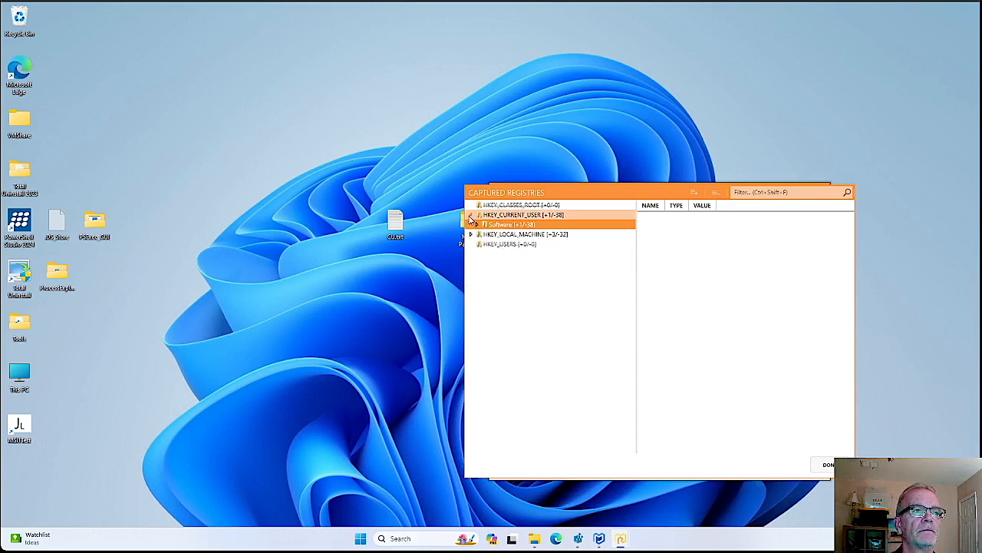
left_click(471, 216)
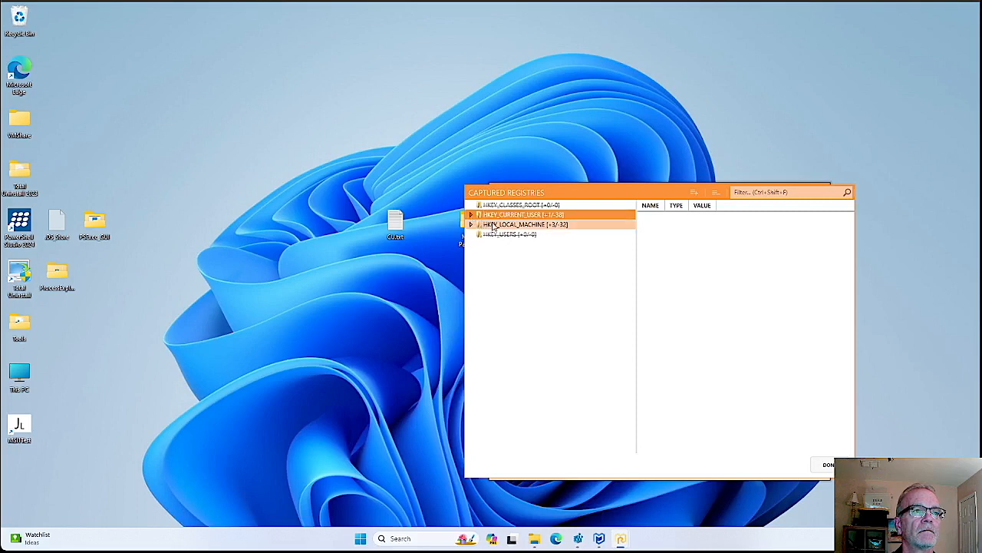
Examine the captured HKEY_LOCAL_MACHINE SOFTWARE keys, including Microsoft, Windows NT, CurrentVersion and AppCompatFlags
double_click(490, 227)
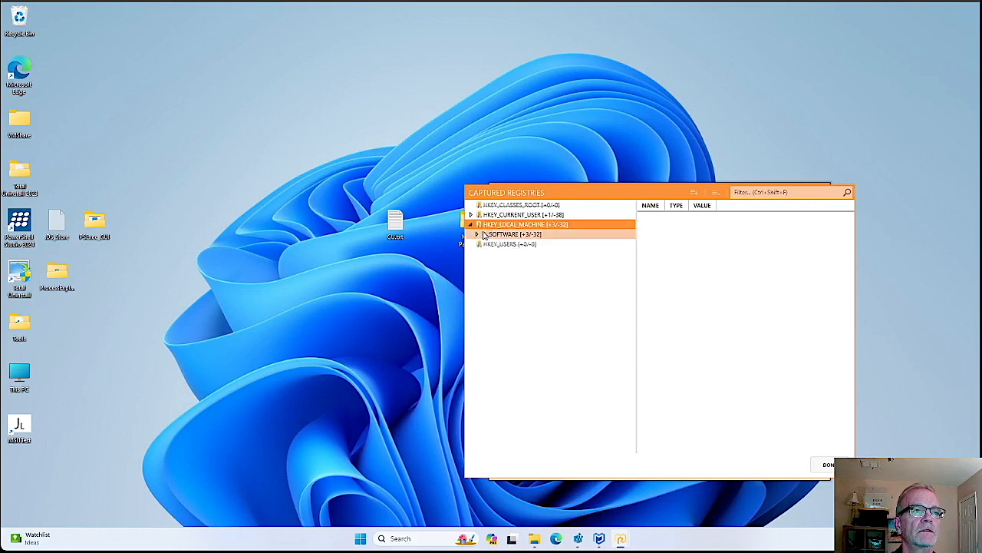
left_click(477, 234)
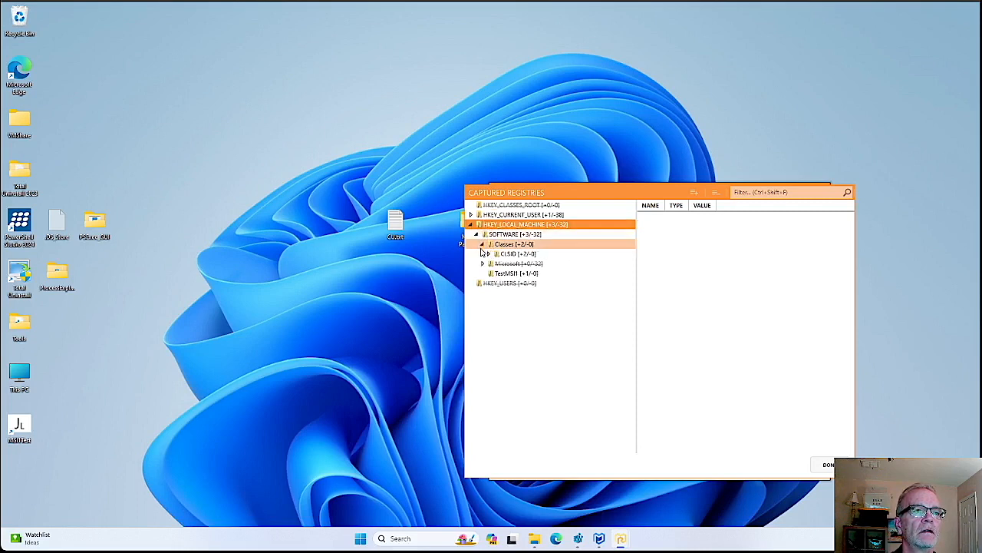
left_click(481, 244)
left_click(481, 263)
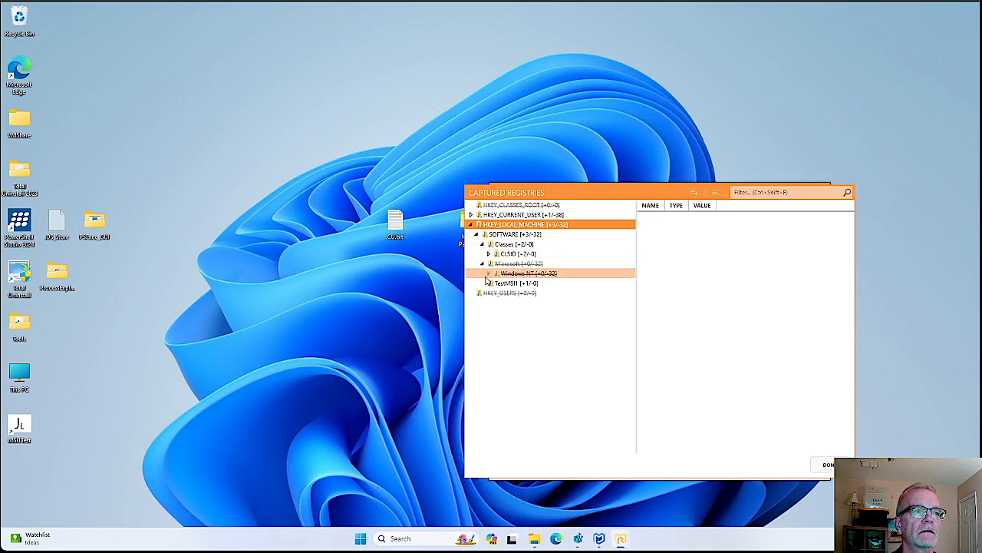
left_click(488, 274)
left_click(494, 283)
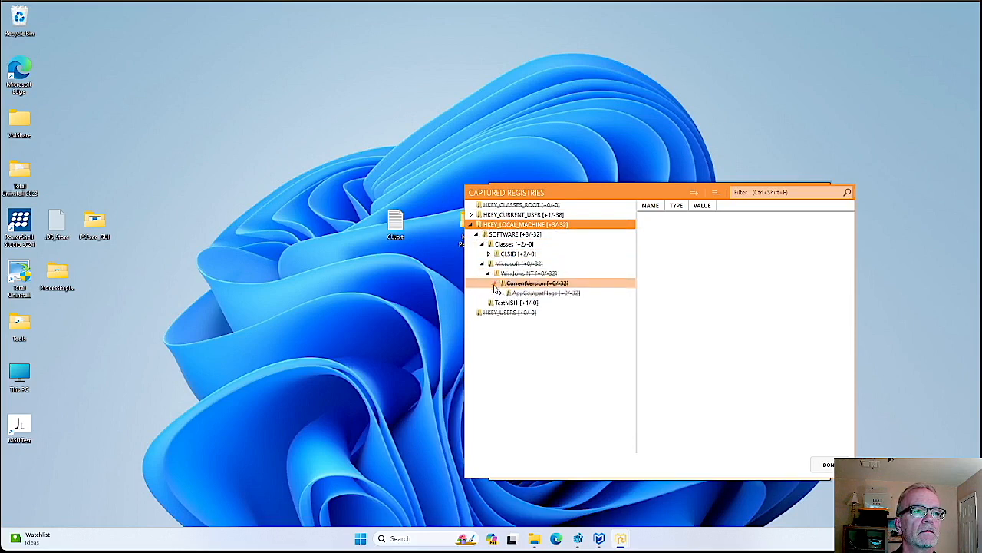
left_click(499, 293)
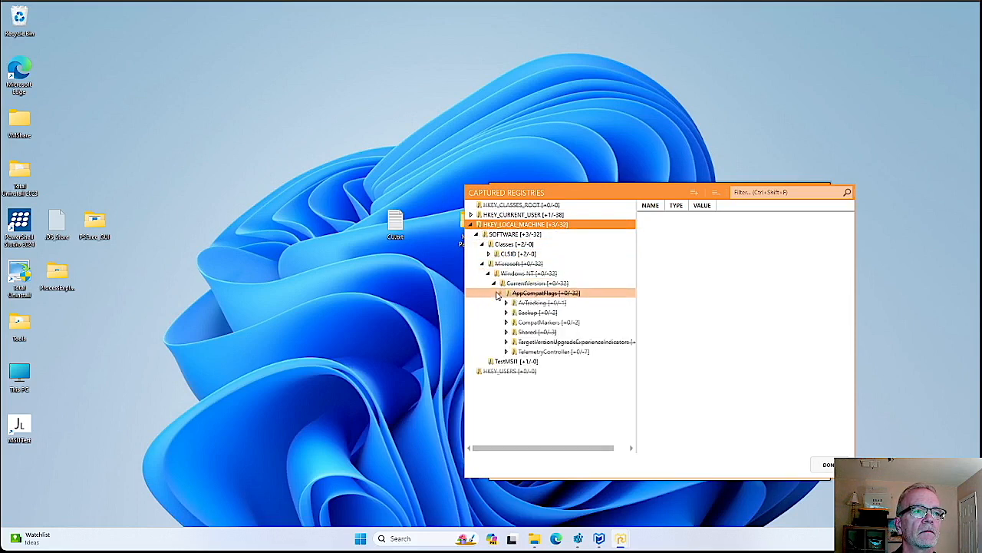
Check the two captured class ID keys and exclude the CLSID key under HKEY_LOCAL_MACHINE, SOFTWARE, Classes
left_click(489, 253)
left_click(515, 264)
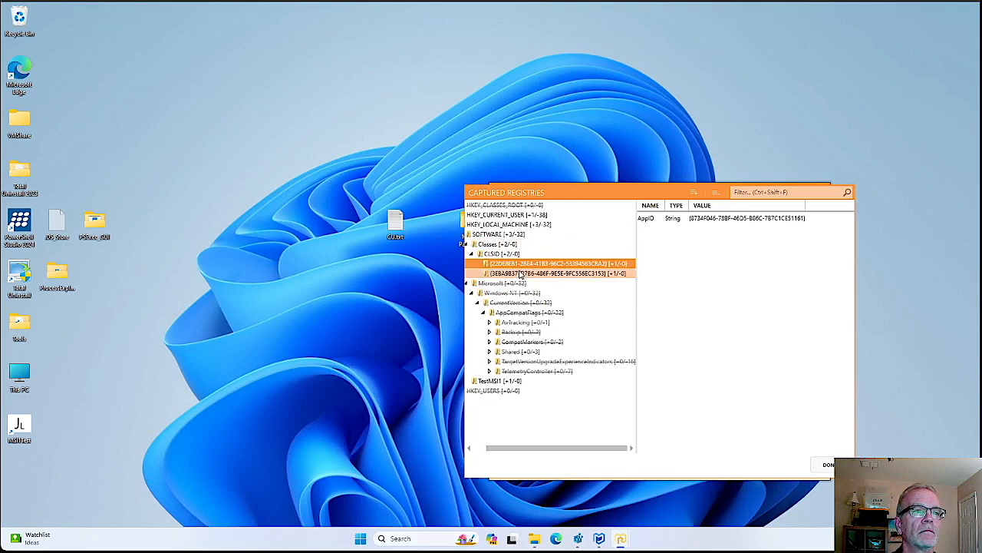
left_click(520, 274)
left_click(518, 264)
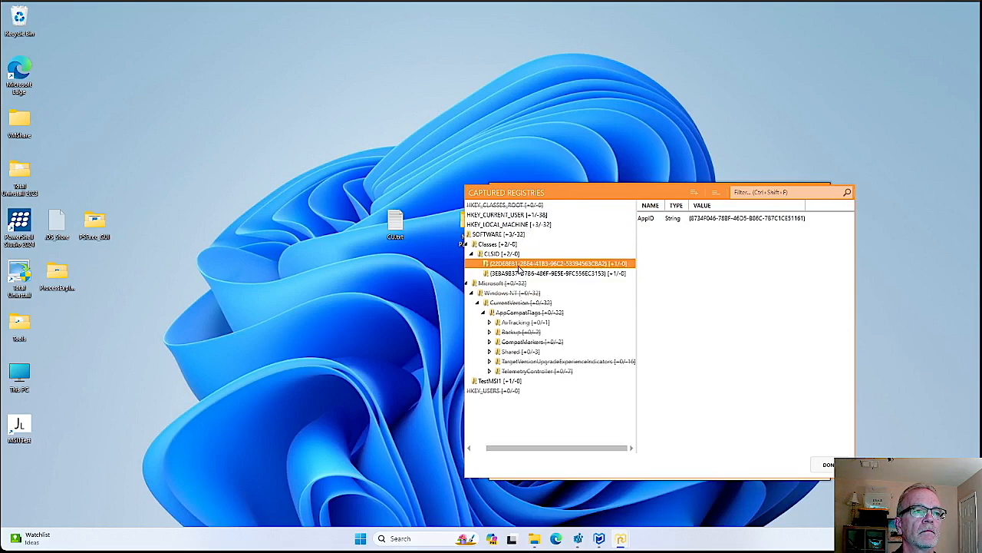
left_click(495, 255)
right_click(494, 255)
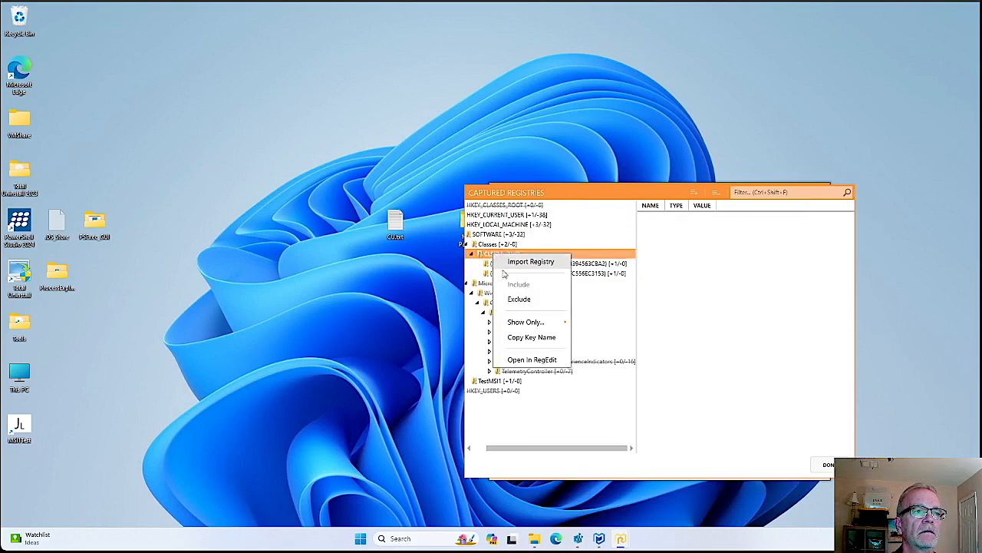
left_click(519, 300)
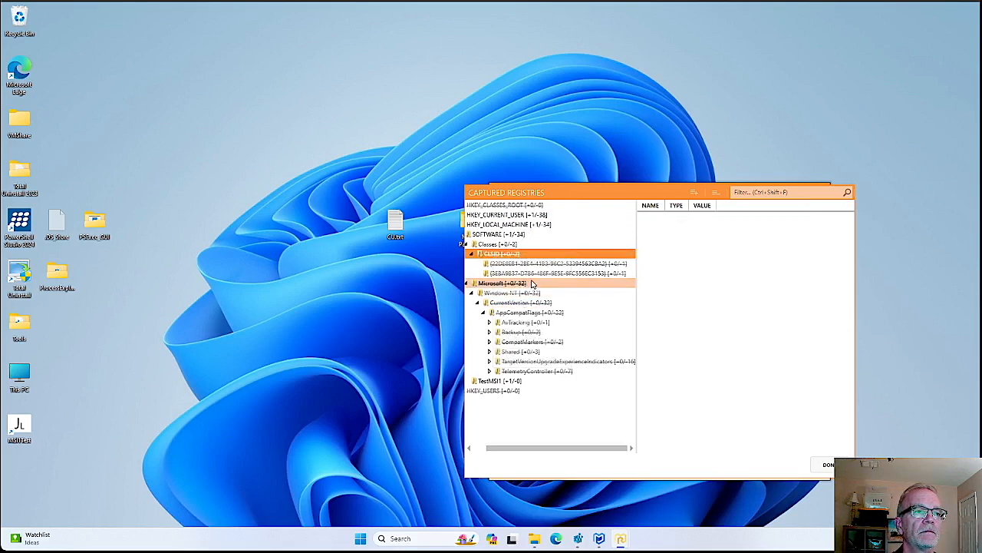
Collapse the Classes branch, finish the captured registries cleanup and proceed to the Build settings
left_click_drag(539, 452, 526, 452)
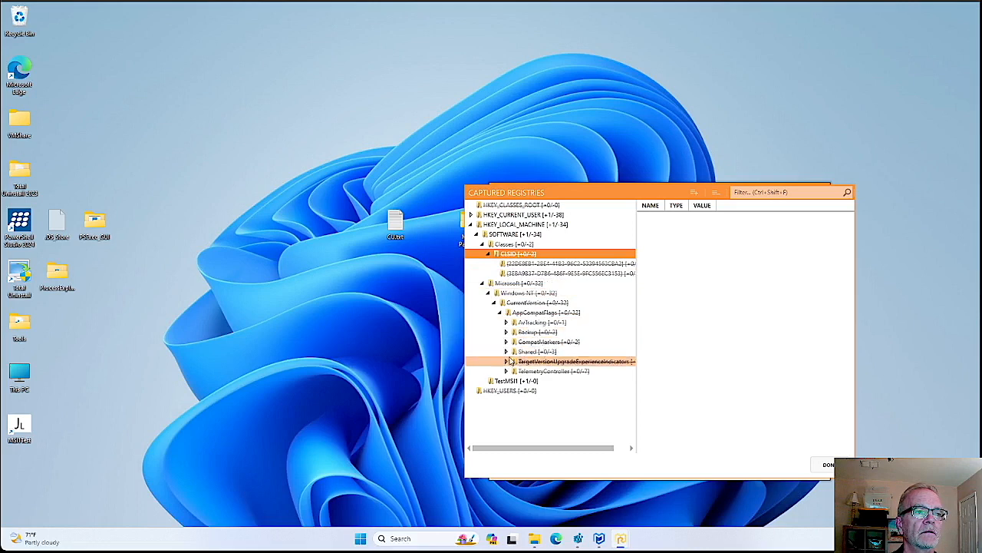
left_click(489, 256)
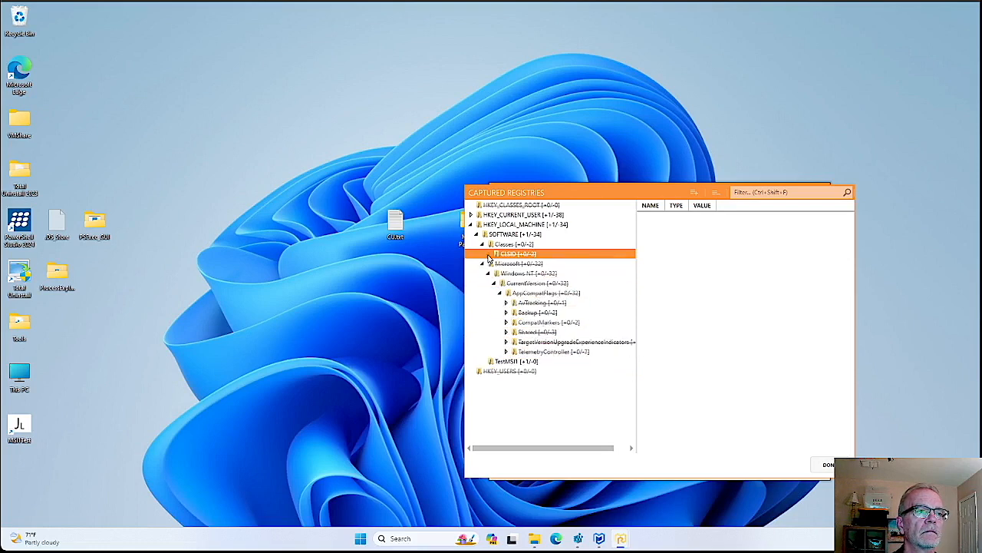
left_click(483, 247)
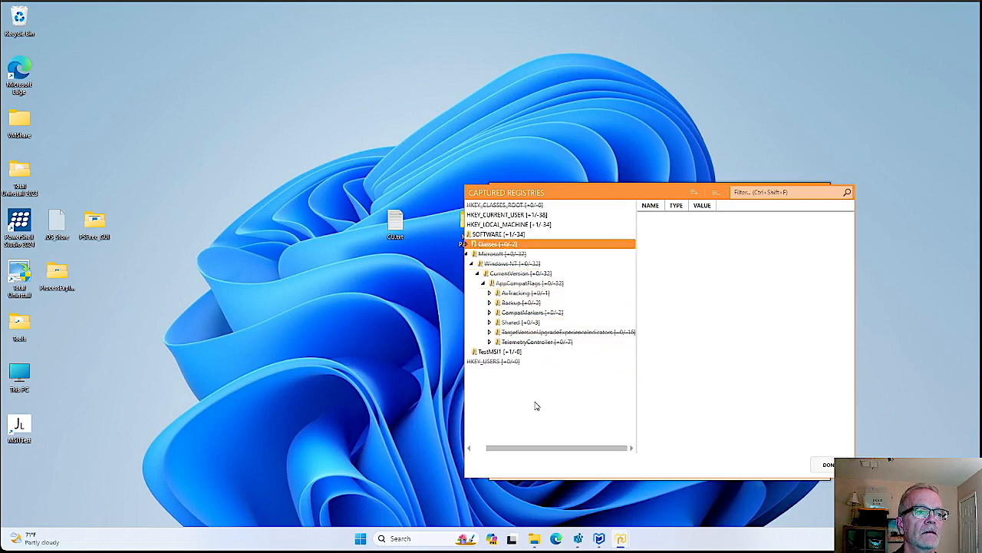
left_click_drag(521, 449, 509, 449)
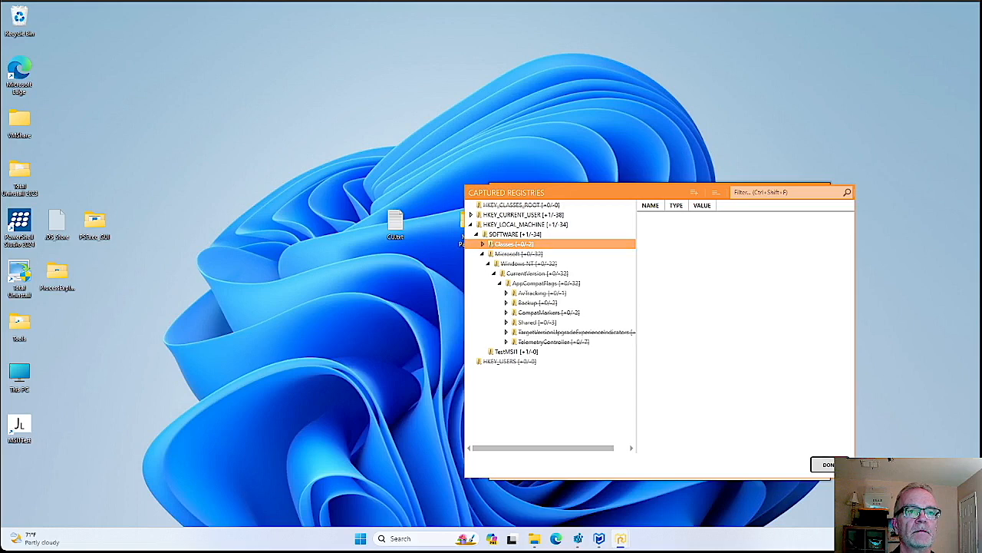
left_click(828, 465)
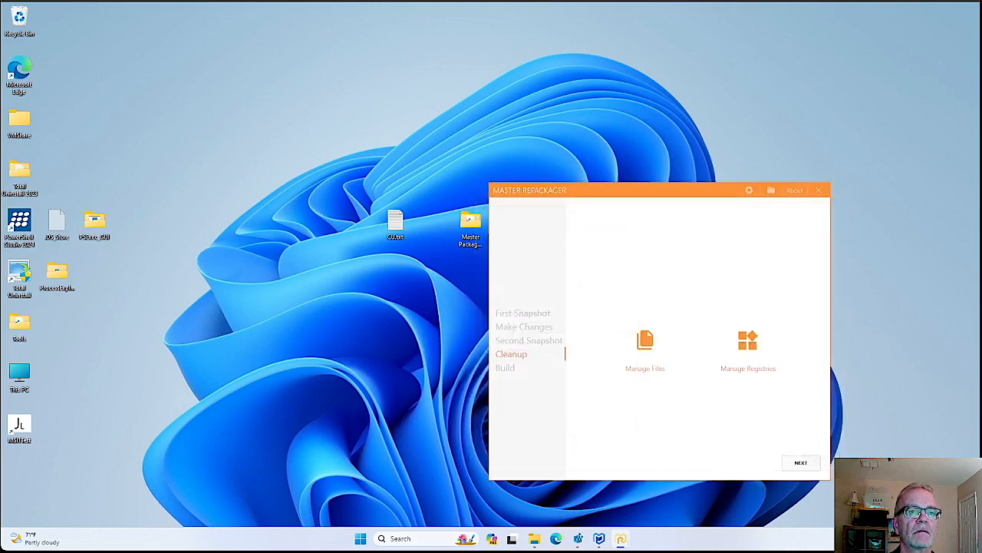
left_click(802, 463)
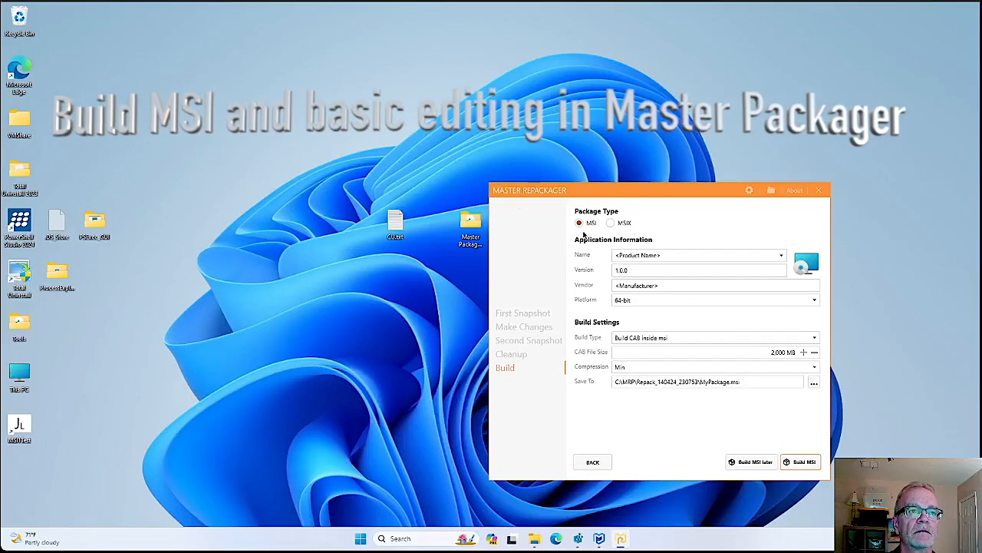
Set the package's application name to MSITest and its vendor to Test company
left_click(680, 257)
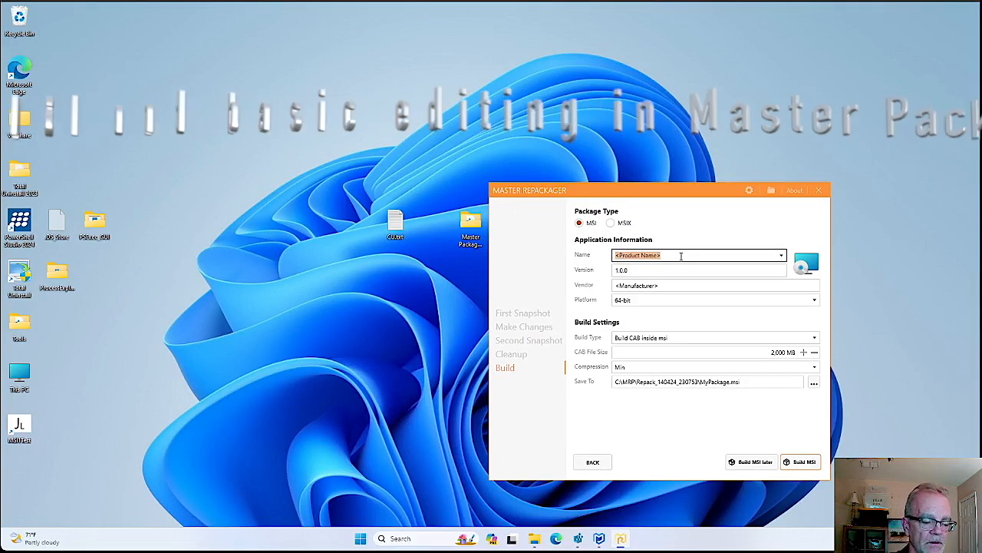
type("MSI")
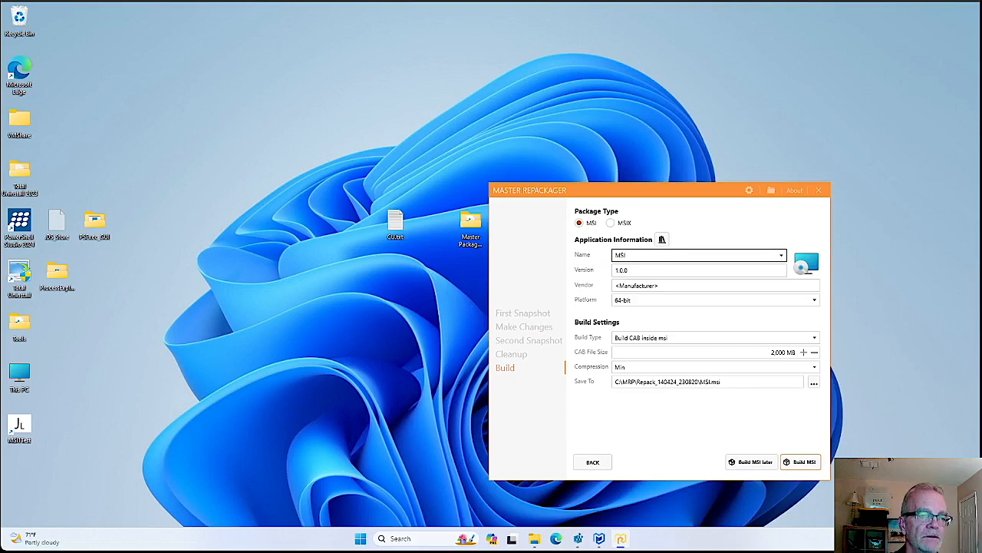
type("Test")
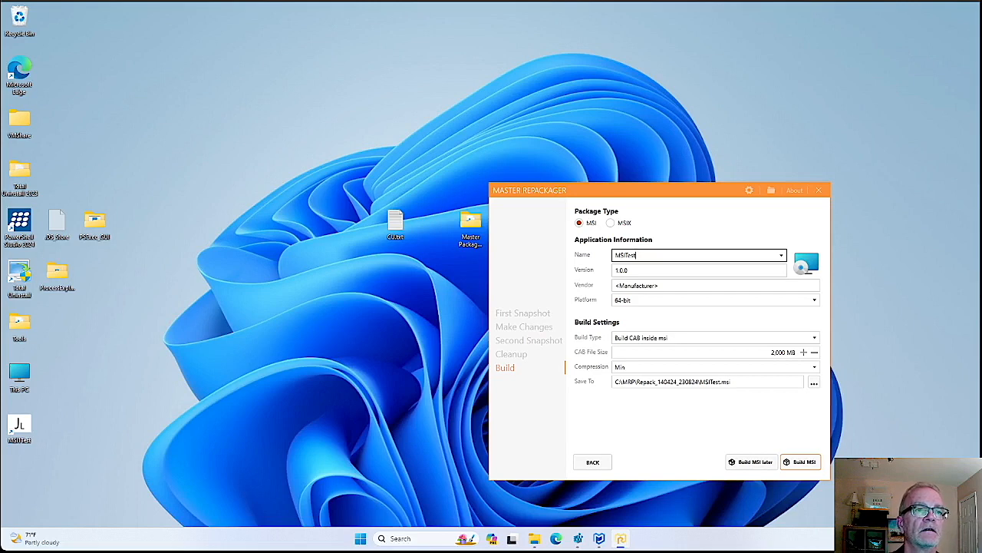
left_click(673, 285)
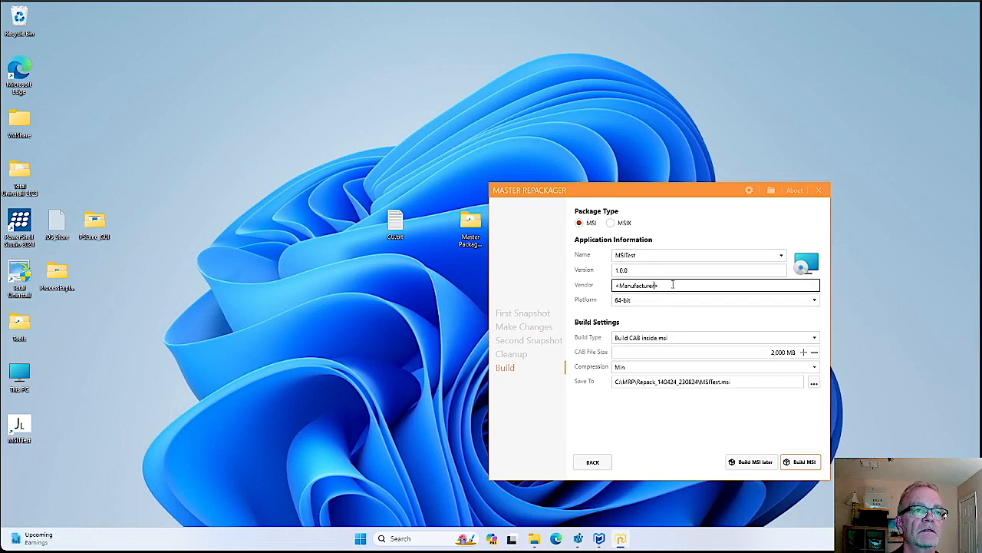
left_click_drag(673, 285, 584, 281)
type("Test company")
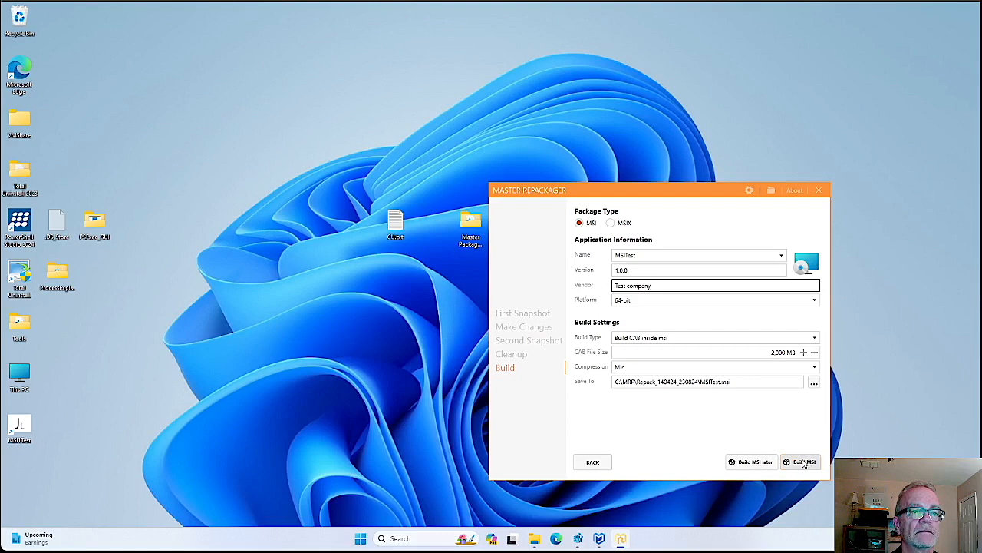
Build the MSI package at C:\MRP\Repack_140424_230824\MSITest.msi and open its output folder
left_click_drag(755, 380, 588, 381)
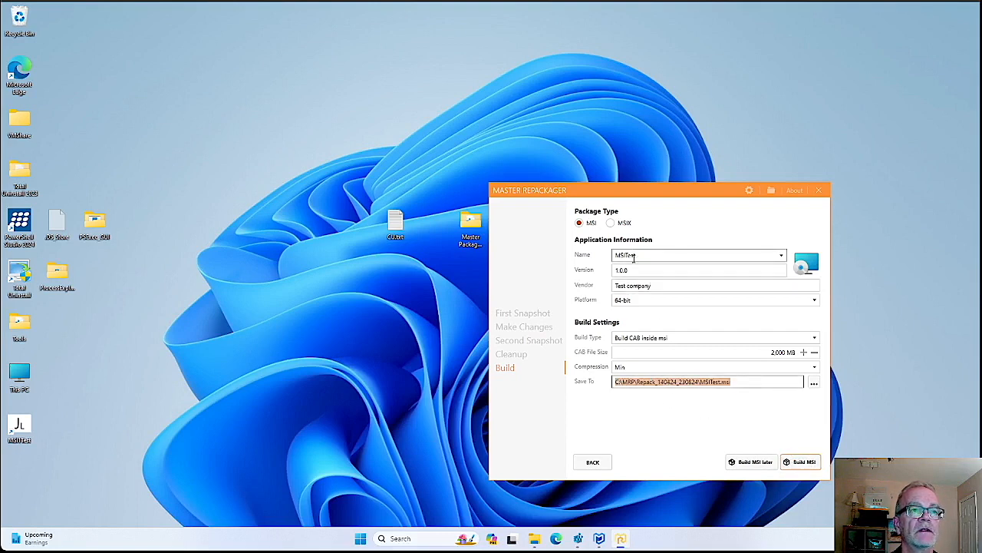
left_click(808, 463)
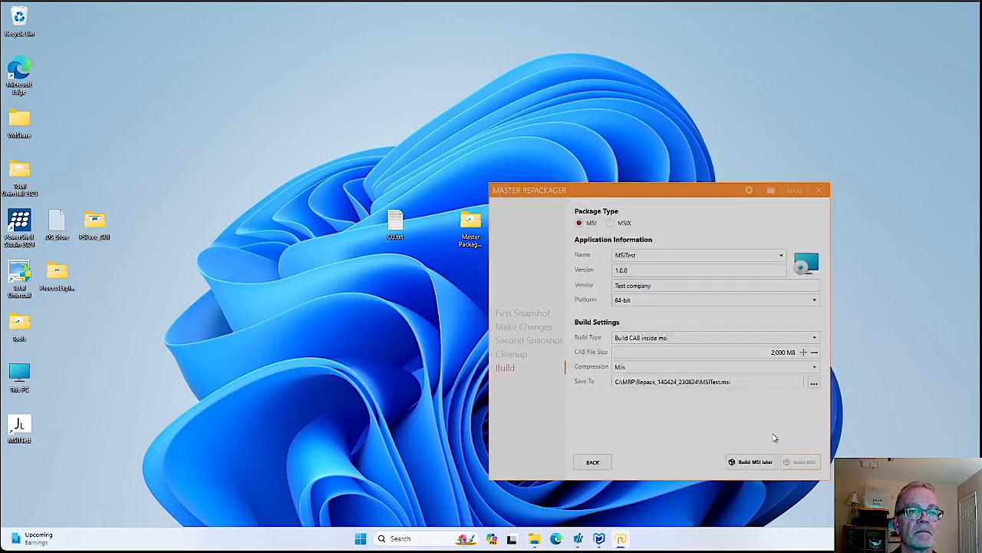
left_click(730, 351)
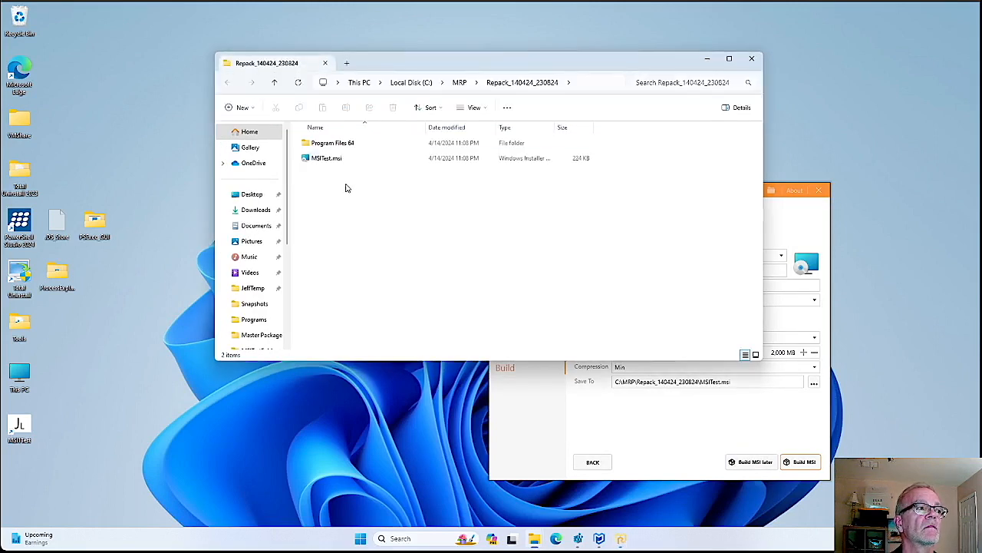
mouse_move(335, 163)
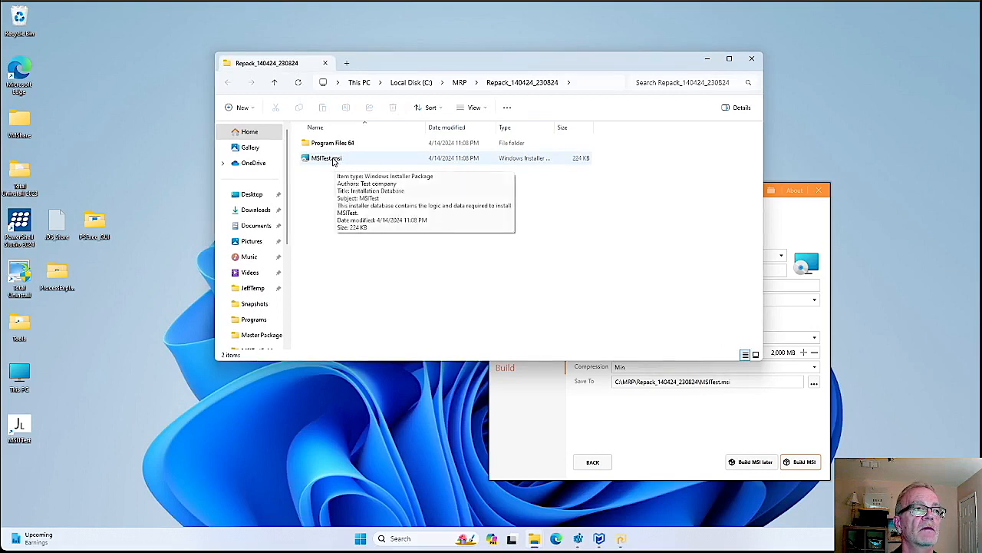
left_click(334, 160)
right_click(333, 160)
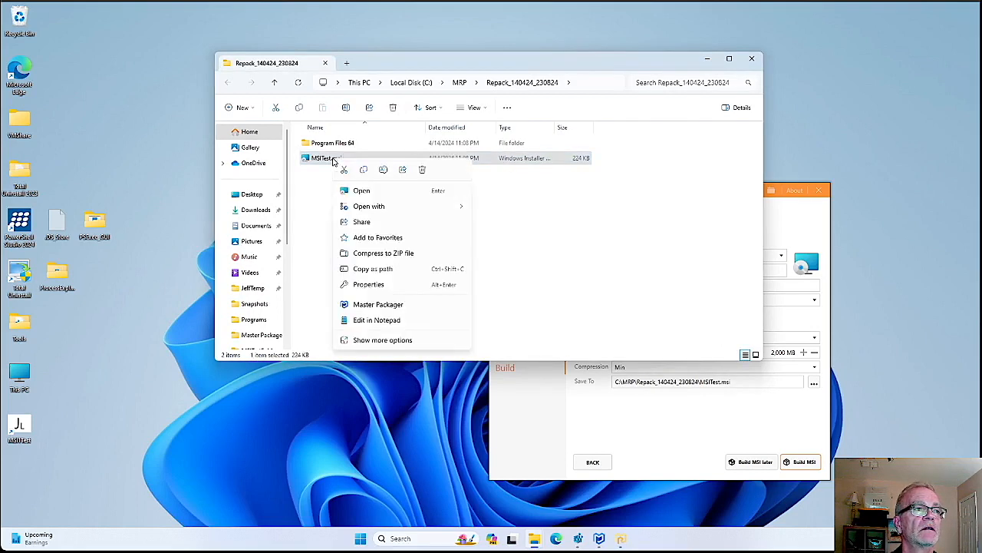
mouse_move(388, 212)
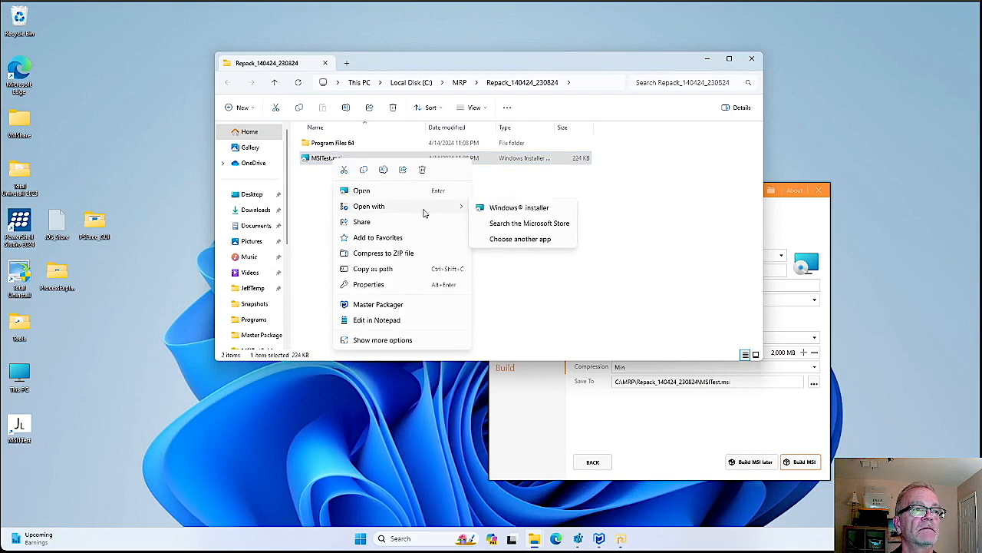
left_click(673, 240)
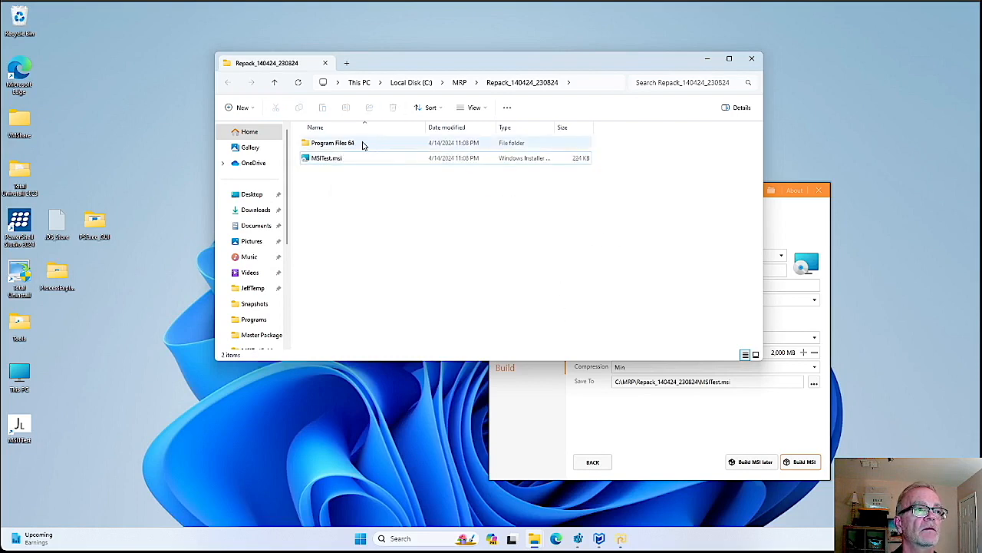
Open MSITest.msi with MasterPackager.exe from C:\Program Files (x86)\Master Packager Ltd\Master Packager, making it the default app for .msi files
right_click(341, 160)
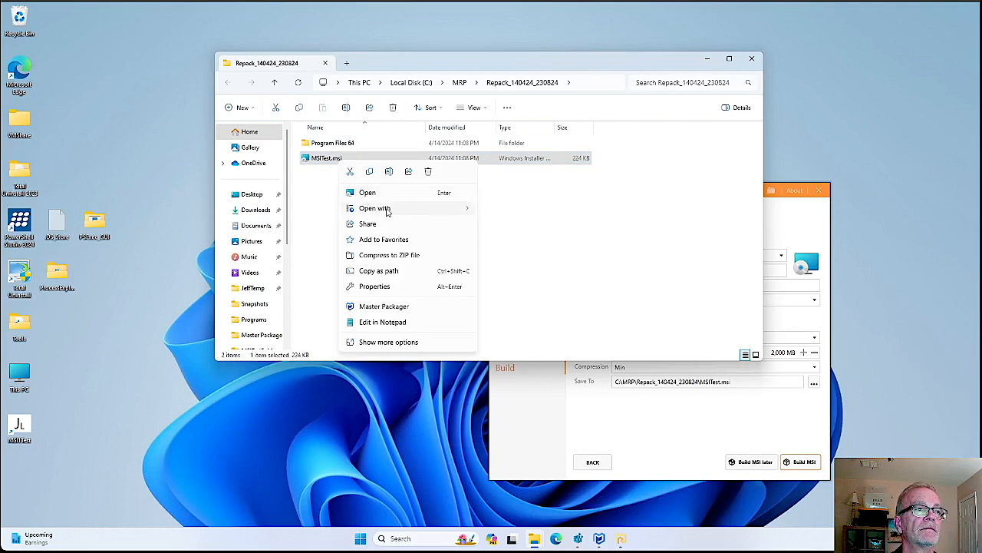
mouse_move(387, 213)
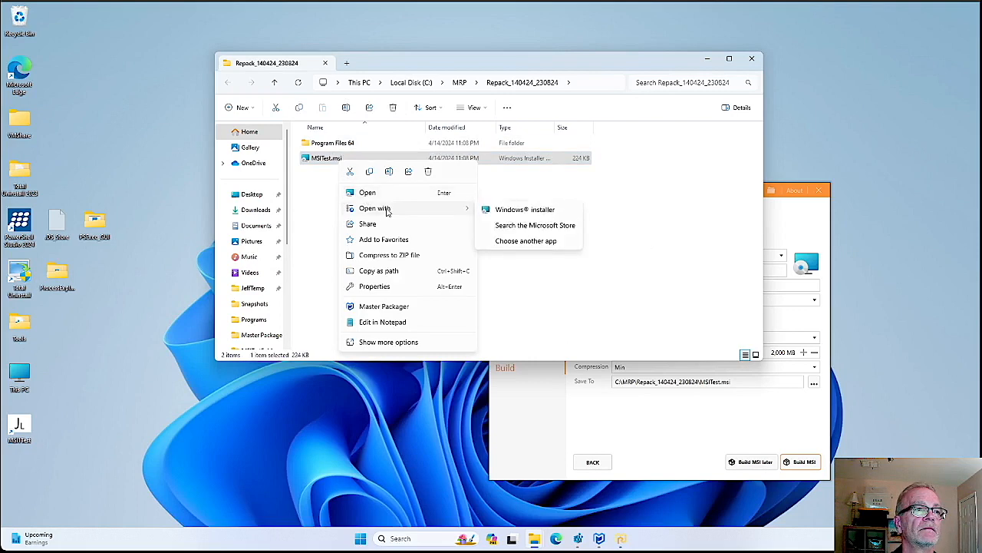
left_click(533, 241)
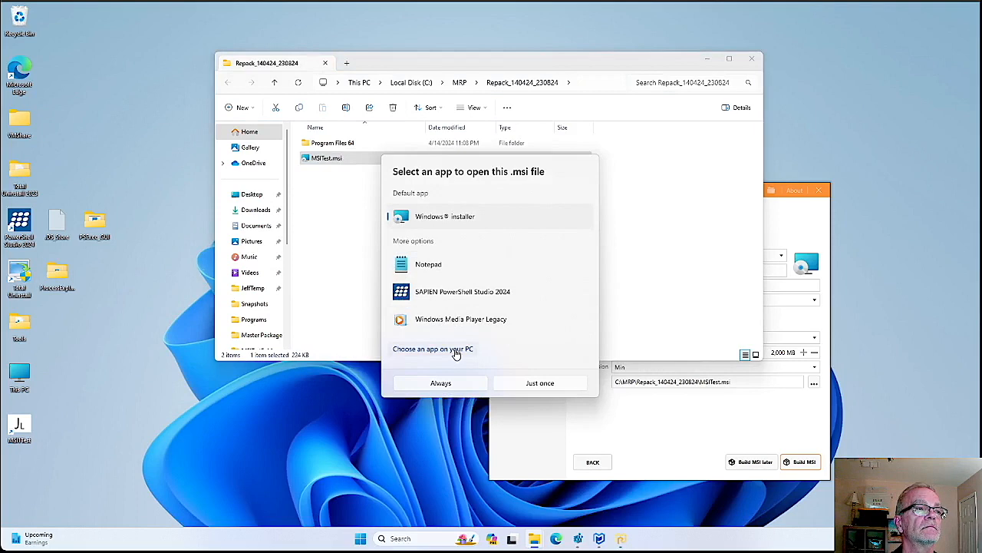
left_click(455, 350)
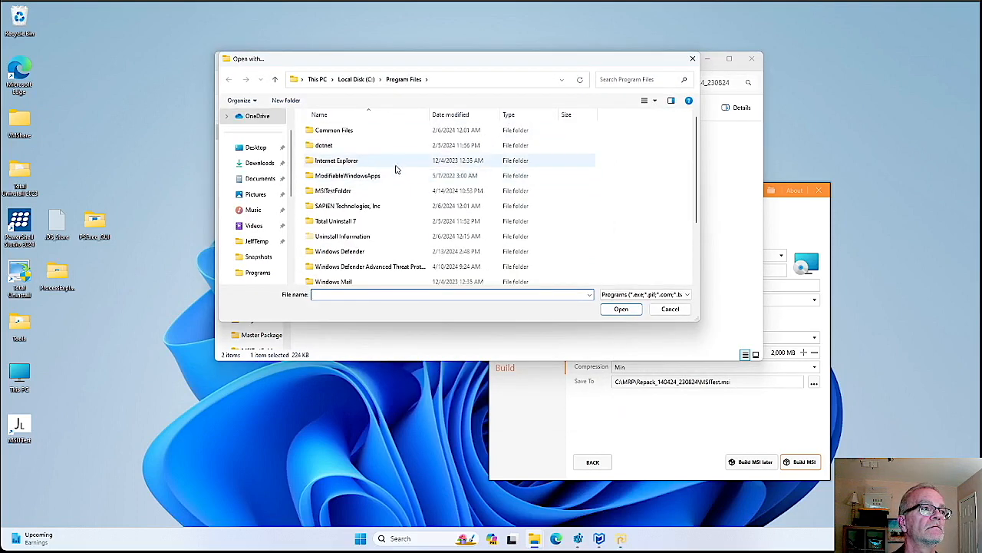
left_click(357, 80)
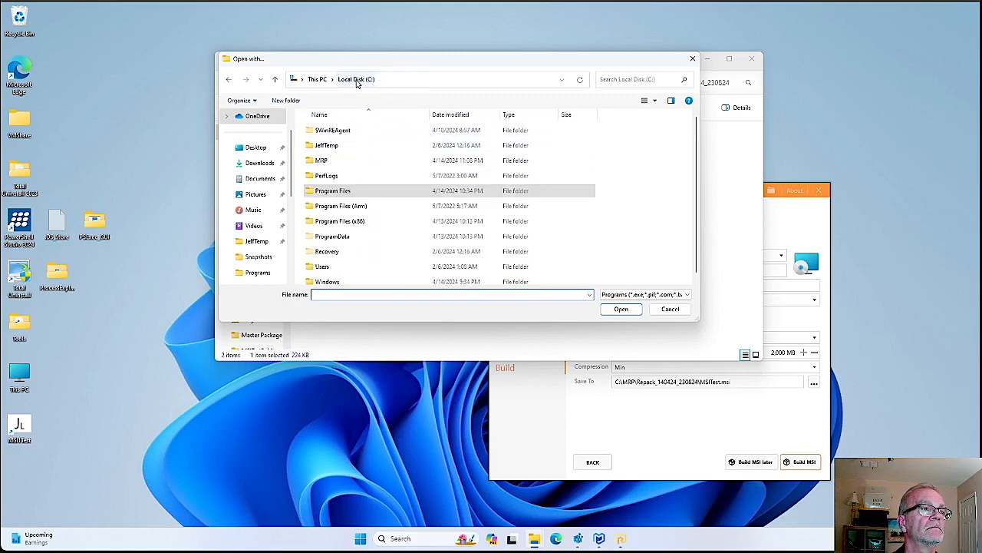
double_click(354, 221)
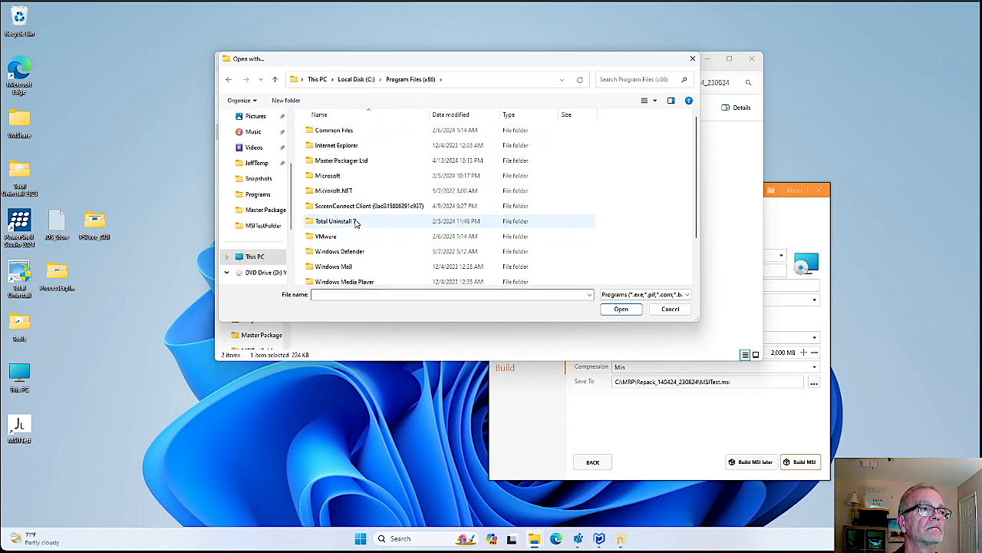
double_click(365, 161)
double_click(336, 130)
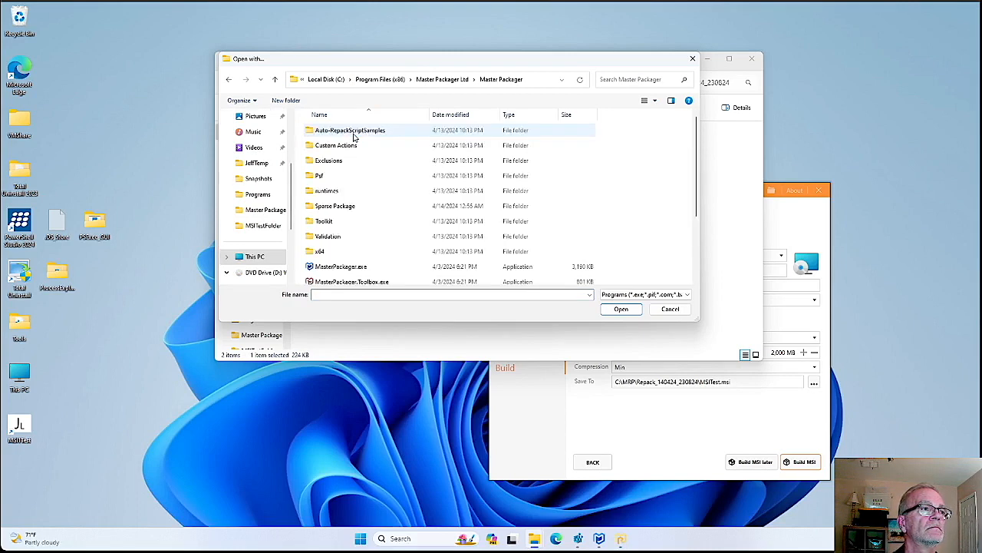
double_click(362, 266)
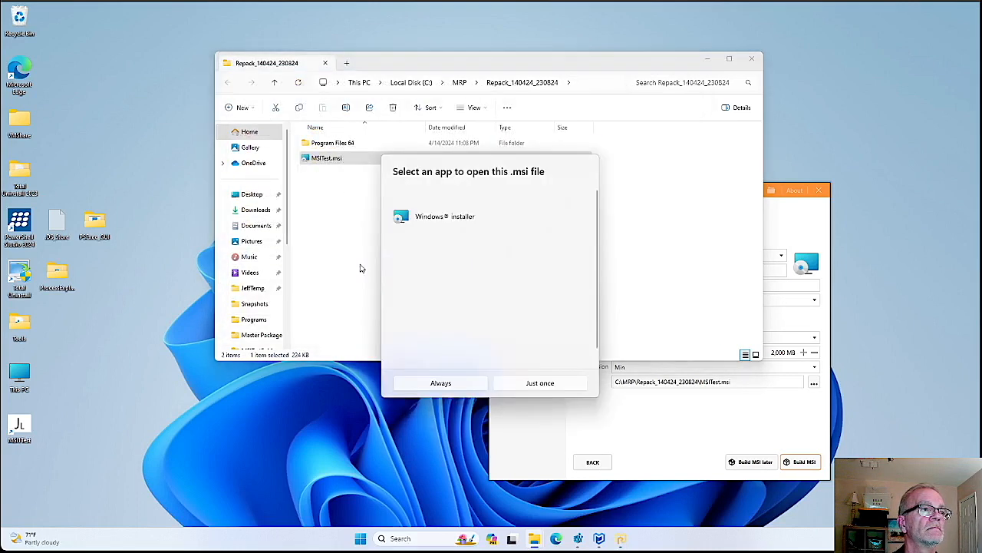
left_click(443, 383)
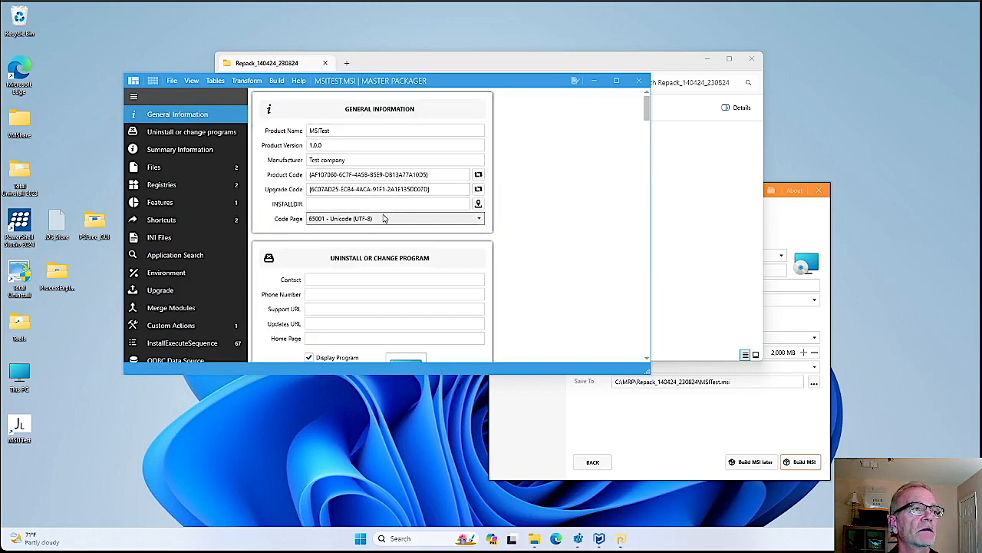
Set the package's INSTALLDIR to MSITestFolder under ProgramFiles64Folder
left_click(478, 204)
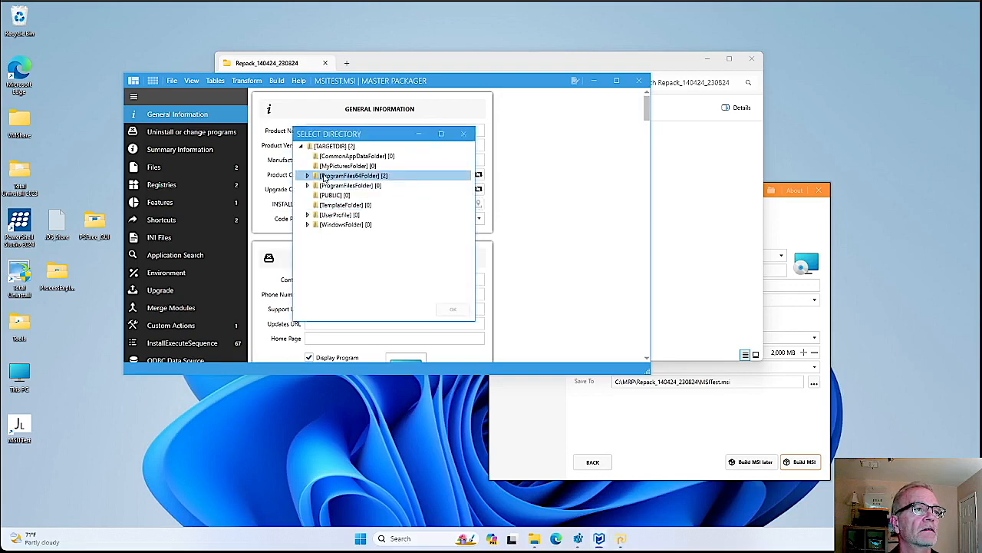
left_click(307, 175)
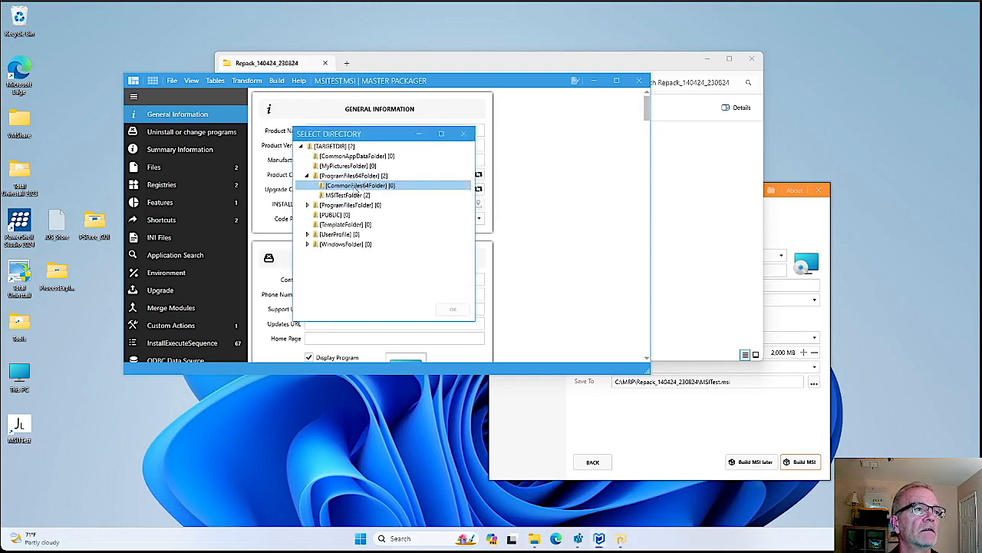
left_click(347, 197)
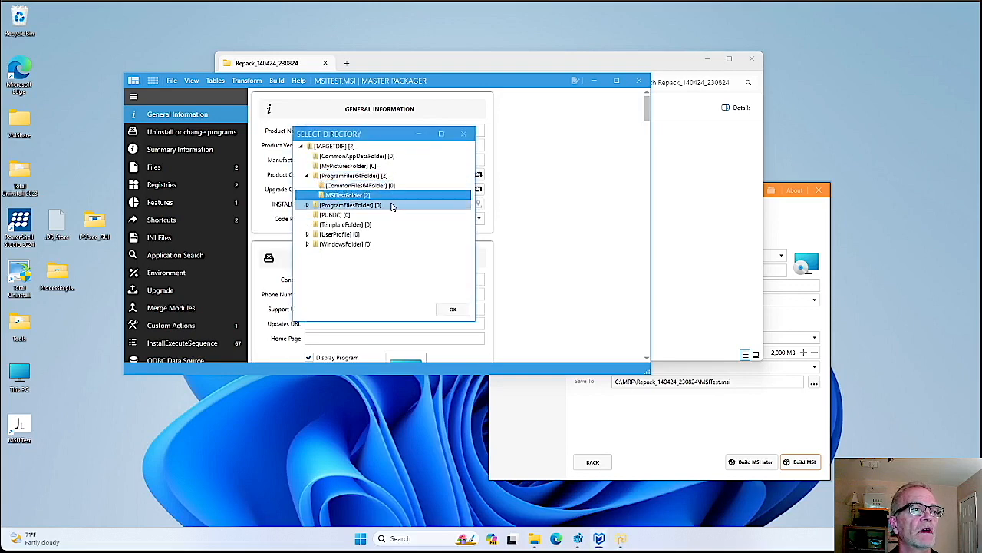
left_click(454, 308)
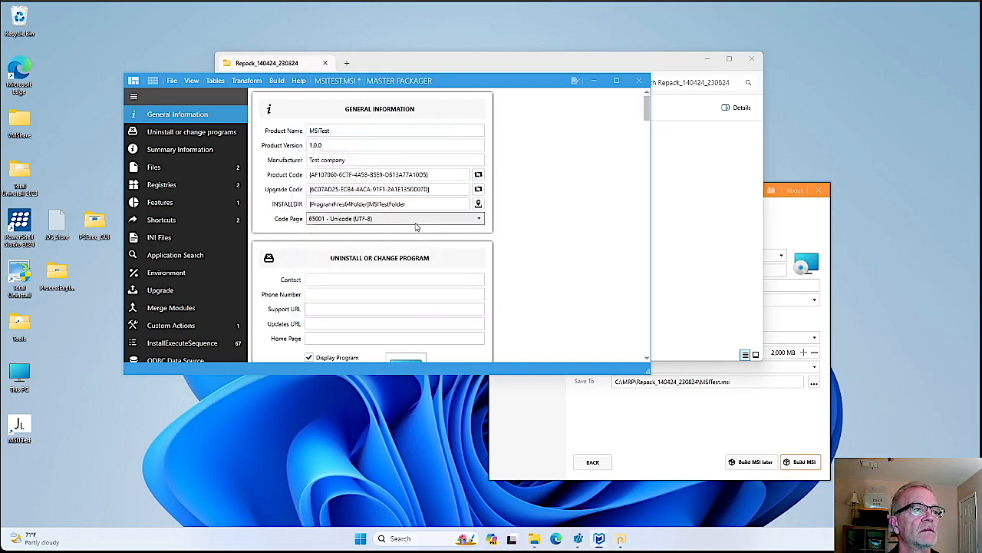
Turn off the Display Repair Button option for uninstalling or changing the program and review the Summary Information
scroll(441, 271, "down", 3)
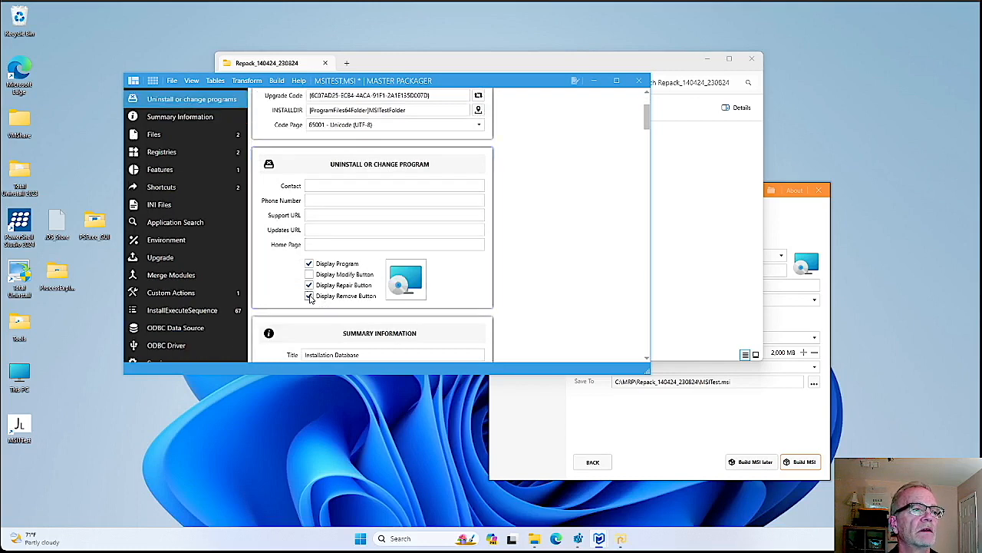
left_click(309, 285)
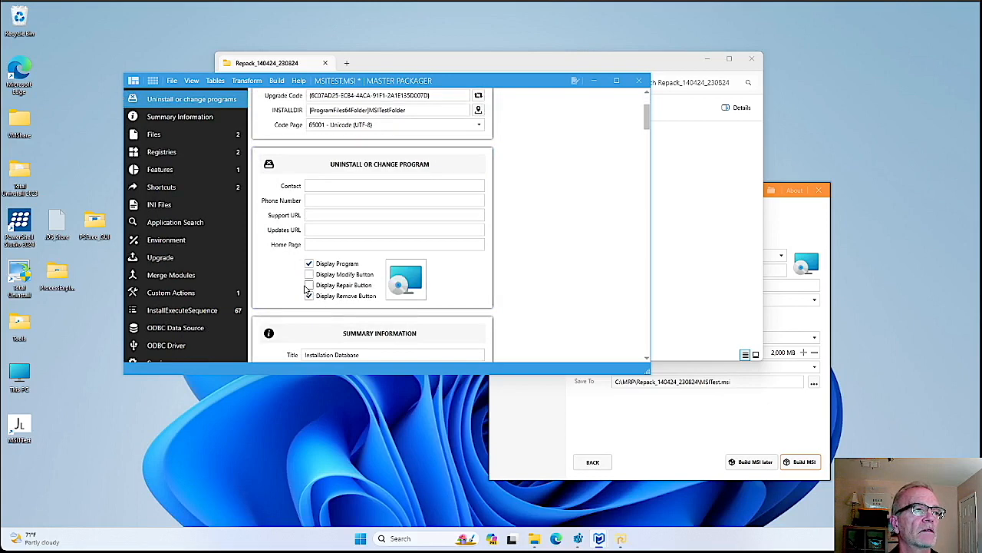
scroll(411, 274, "down", 1)
scroll(448, 275, "down", 2)
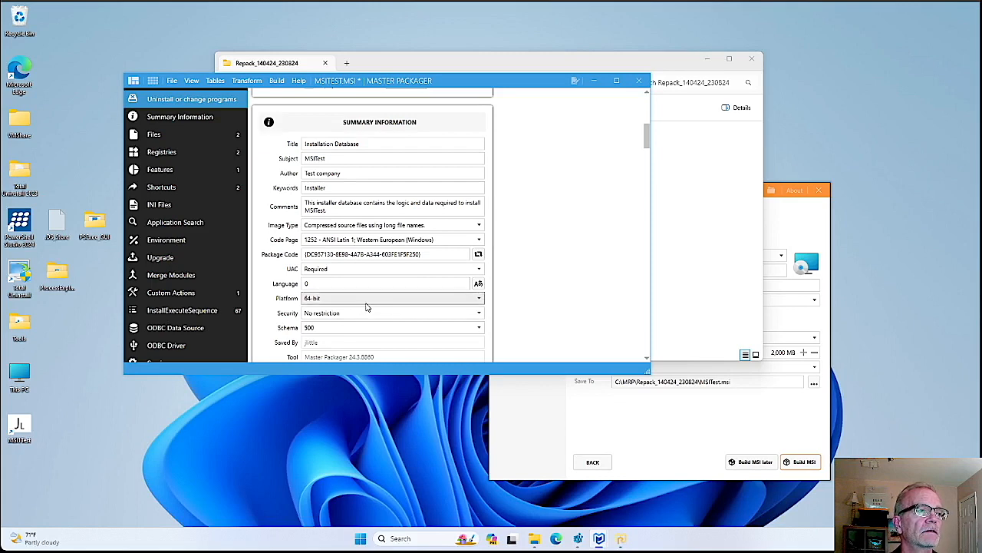
scroll(366, 307, "down", 1)
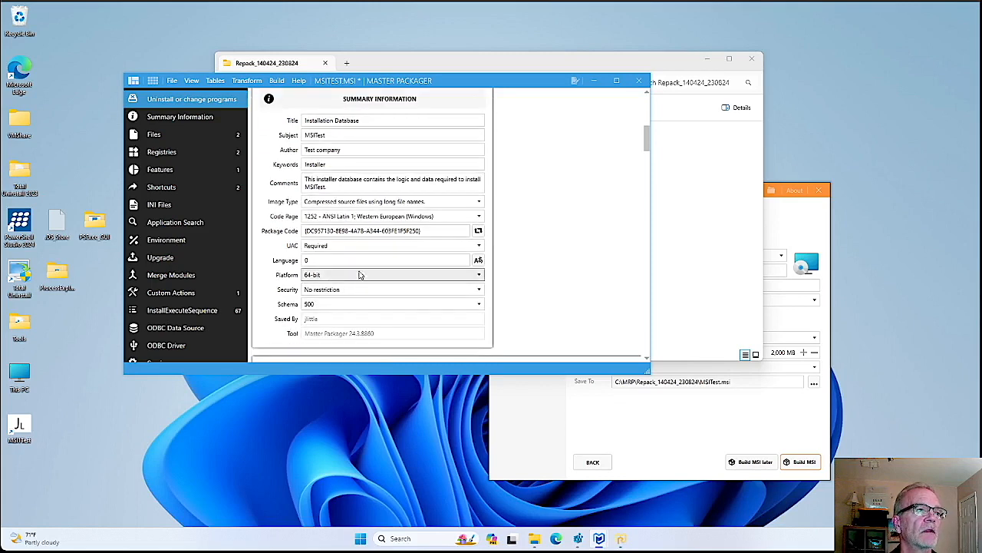
scroll(551, 308, "up", 5)
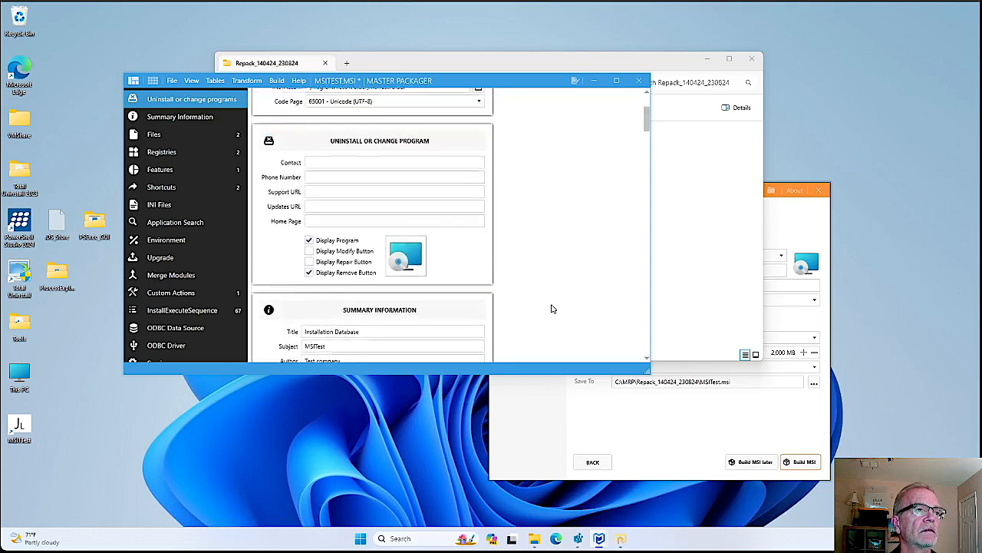
left_click(174, 121)
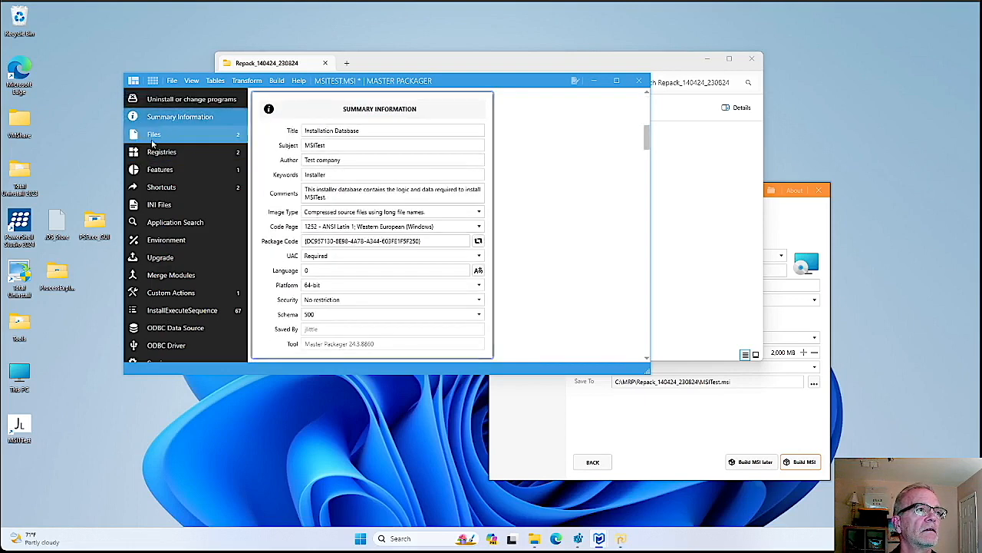
Inspect the package's files in MSITestFolder under ProgramFiles64Folder and expand ProgramFilesFolder
left_click(157, 135)
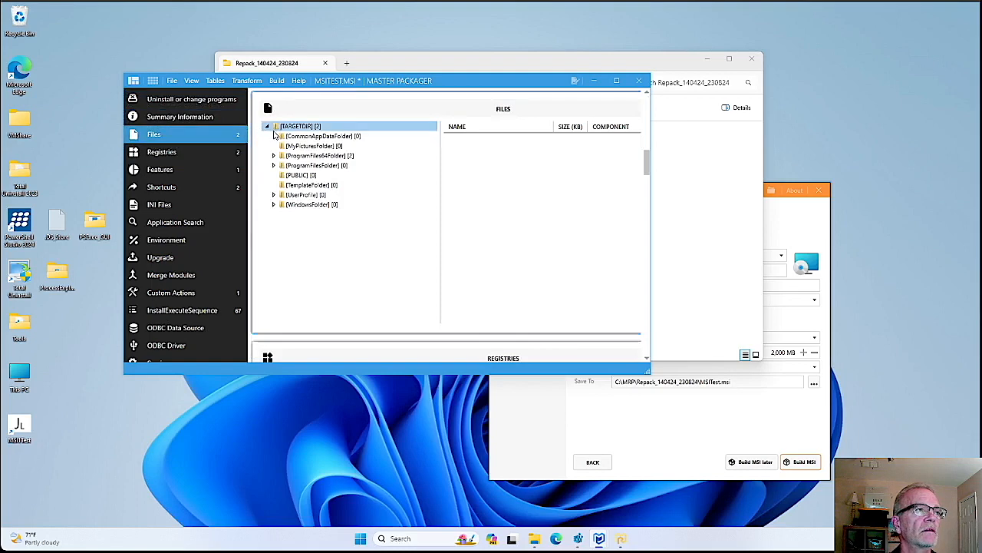
left_click(273, 157)
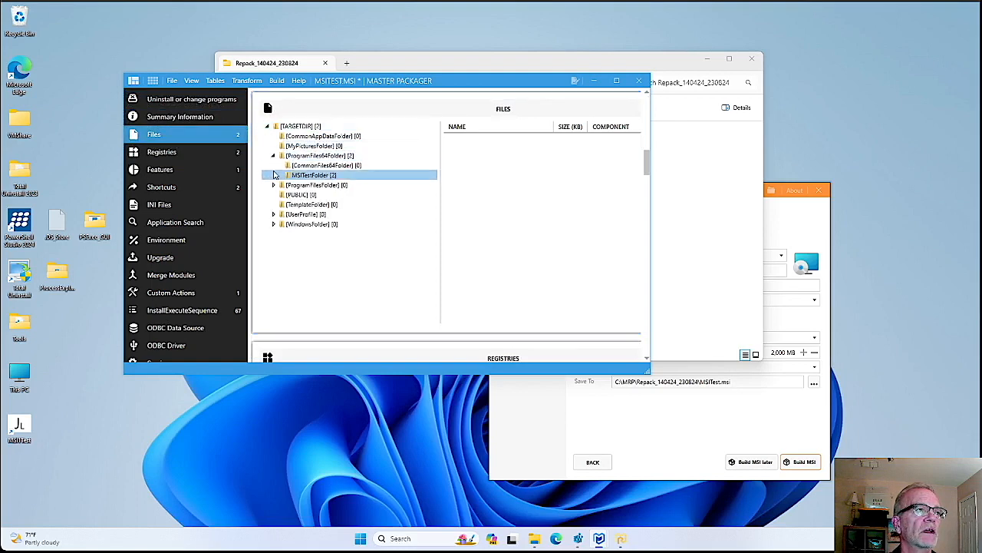
left_click(297, 178)
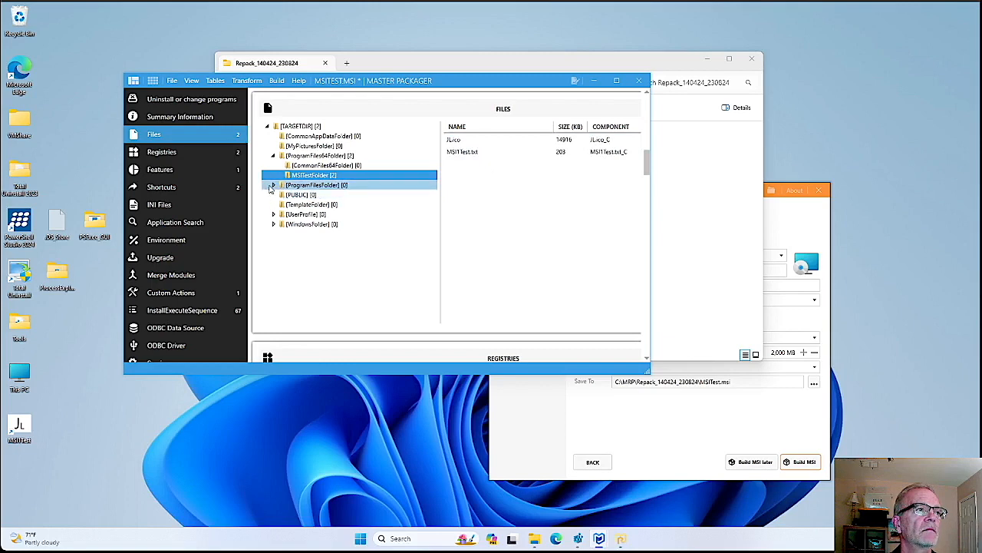
left_click(273, 186)
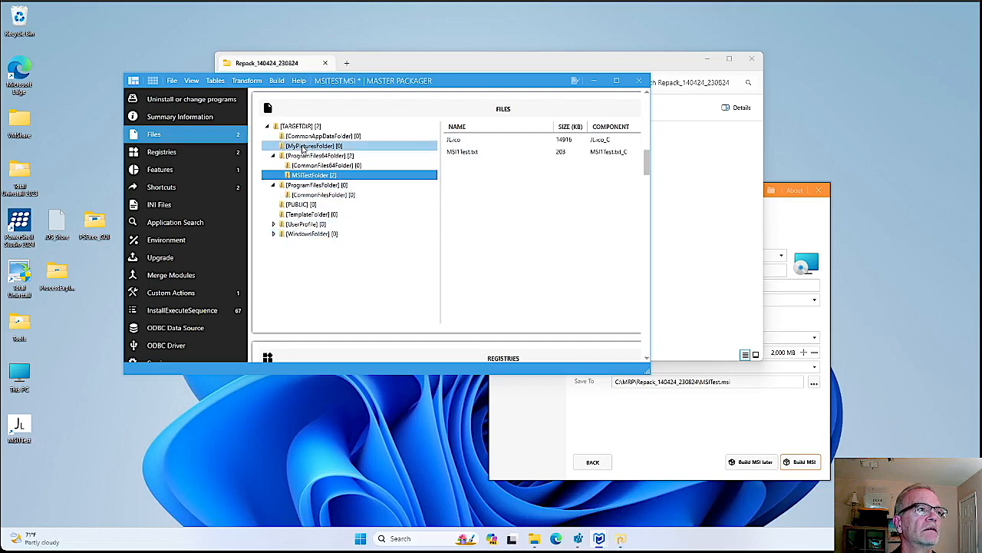
Inspect the package's registry values in the TestMSI1 key under HKEY_CURRENT_USER, Software
left_click(169, 158)
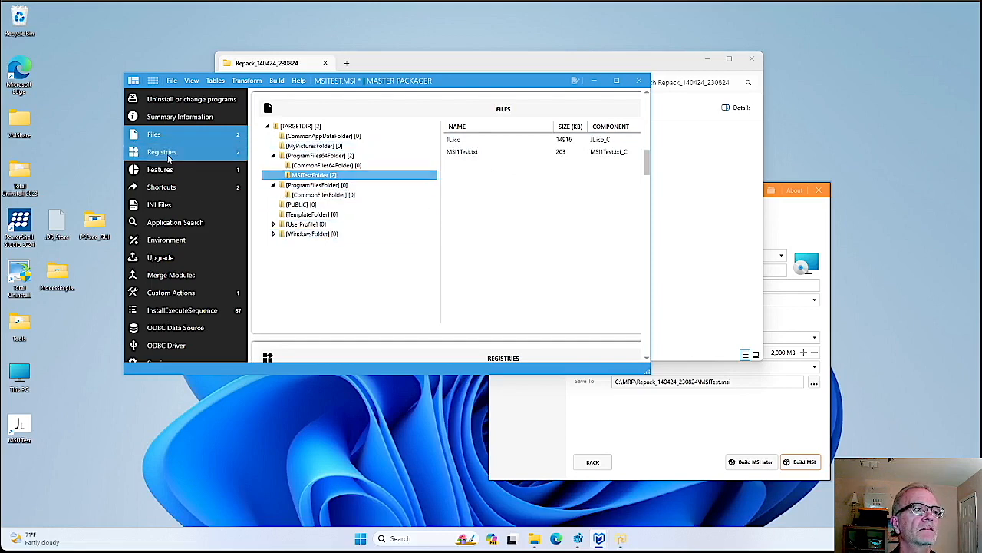
left_click(265, 136)
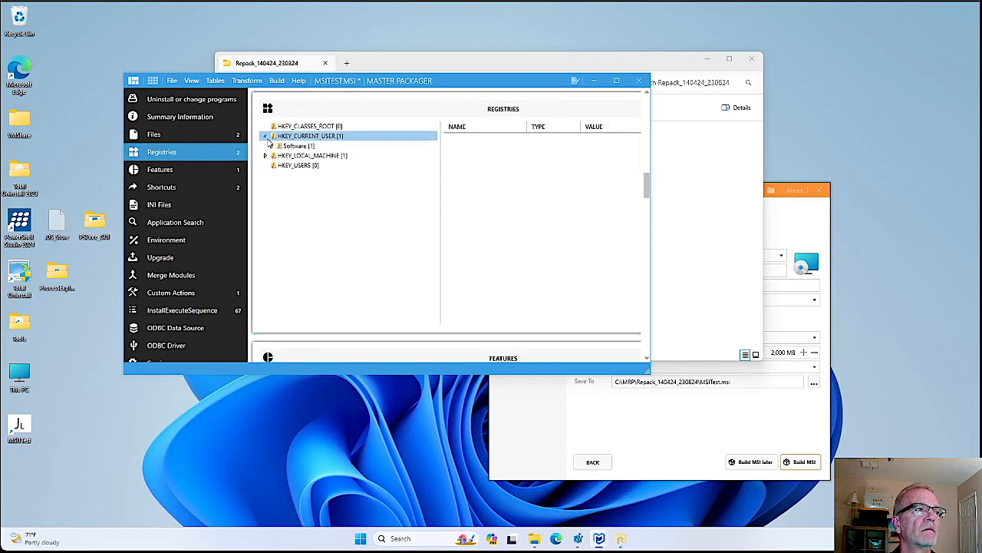
left_click(271, 146)
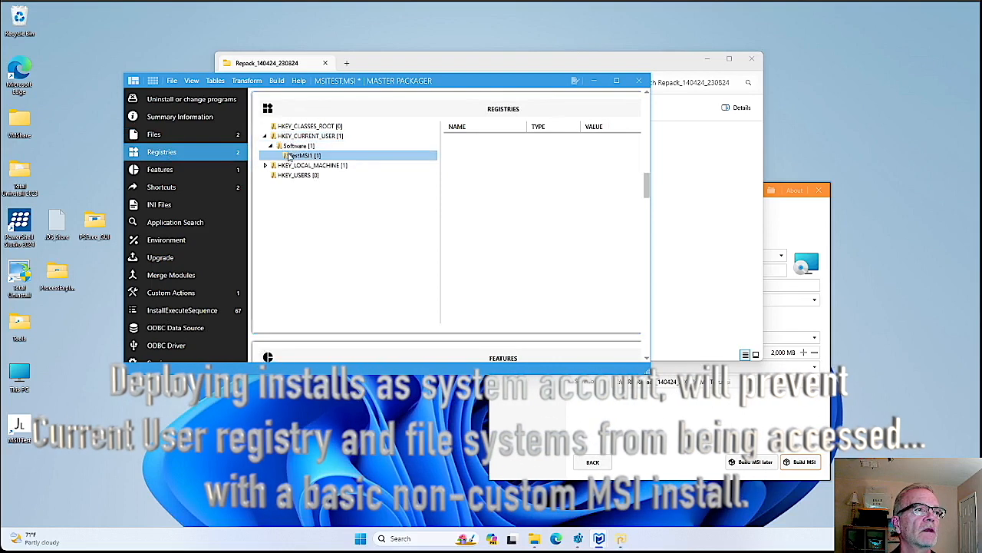
left_click(300, 156)
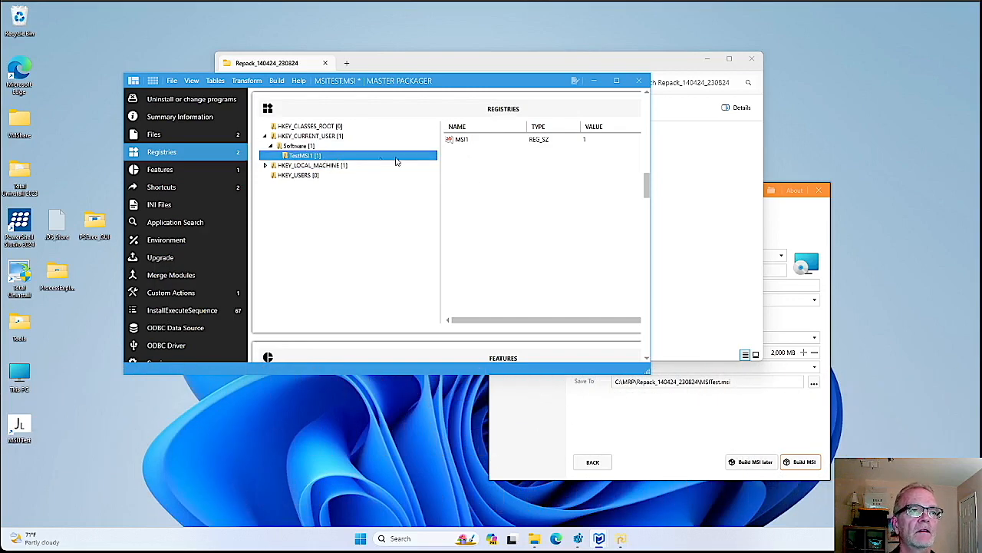
Inspect the package's registry values in the TestMSI1 key under HKEY_LOCAL_MACHINE, SOFTWARE
double_click(335, 166)
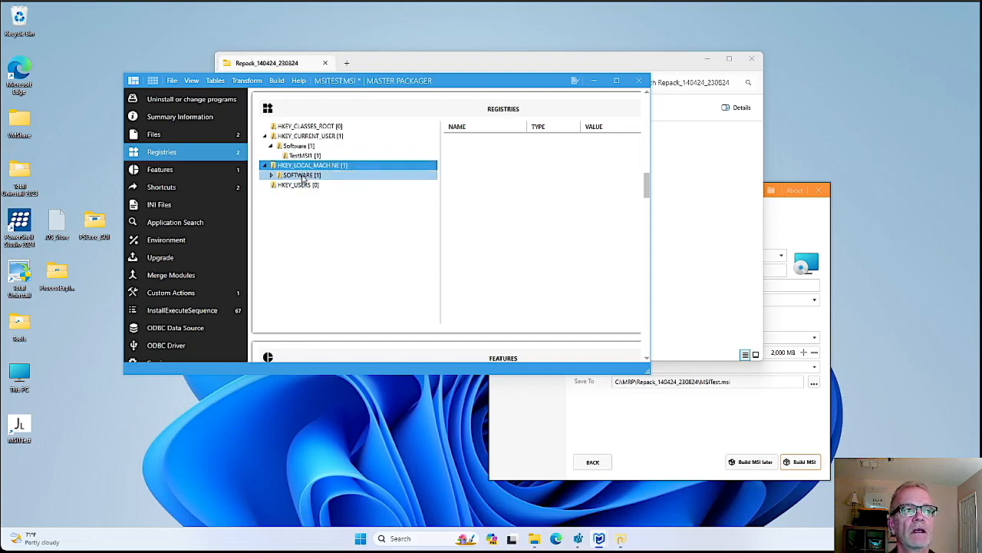
double_click(304, 176)
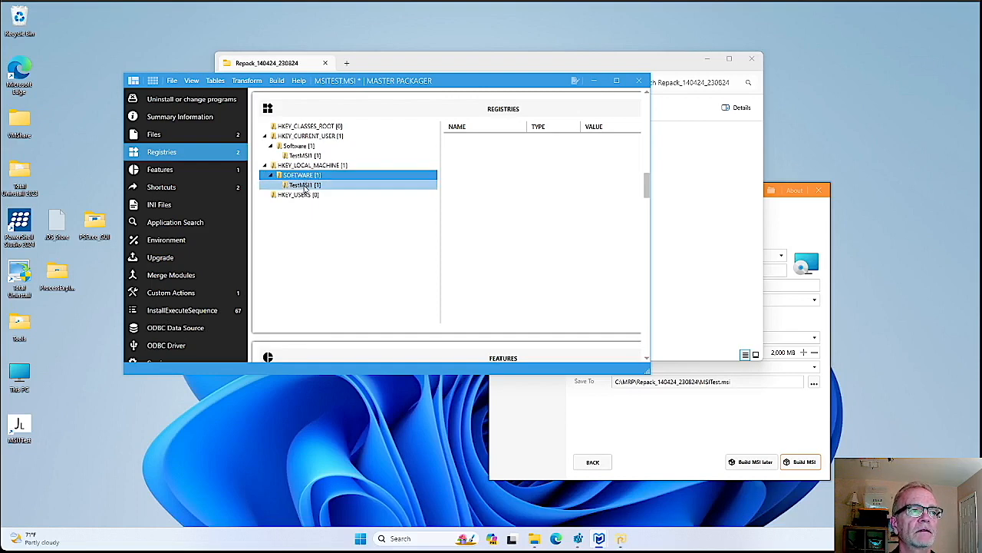
left_click(307, 186)
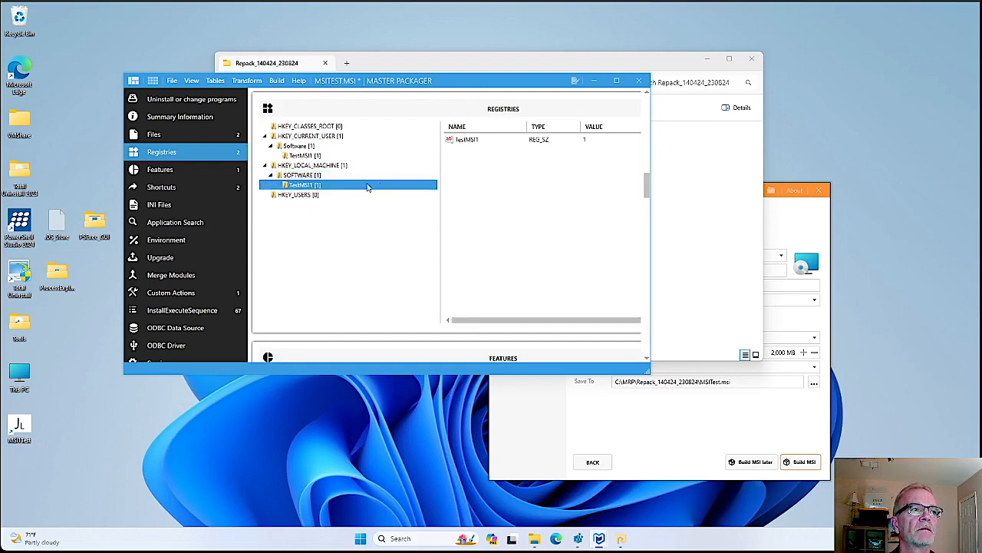
left_click(330, 176)
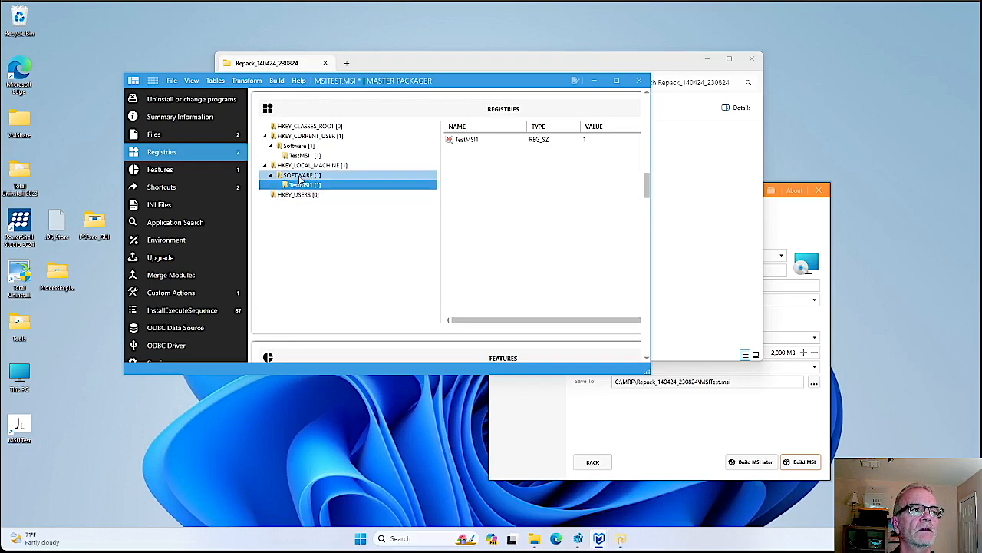
left_click(315, 185)
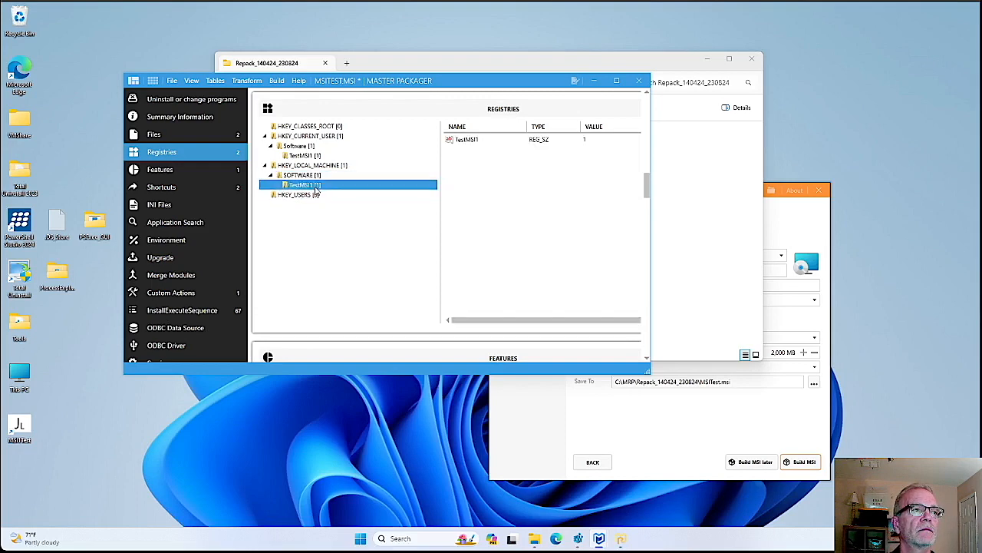
left_click(469, 140)
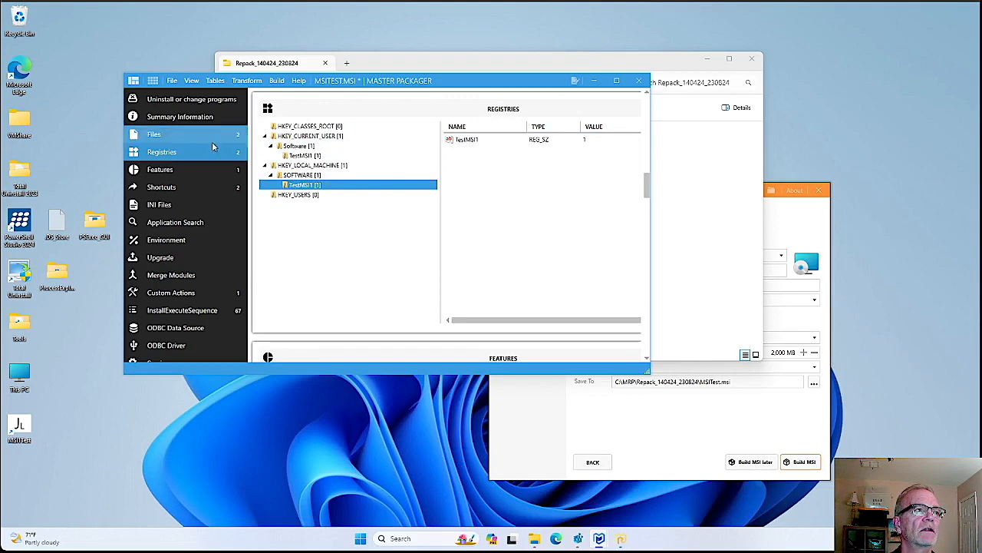
Review the package's features and the locations and target paths of its shortcuts
left_click(177, 170)
left_click(175, 188)
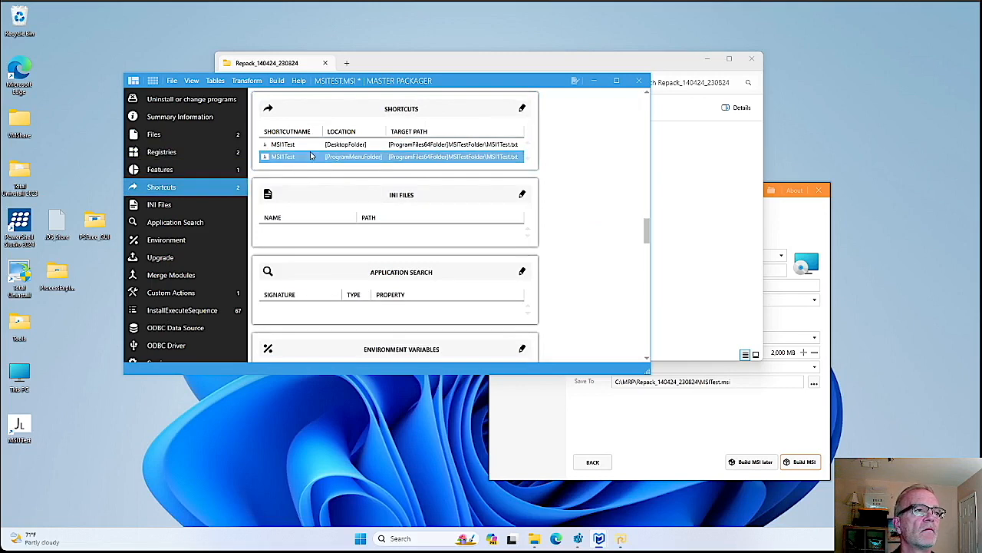
scroll(179, 213, "down", 2)
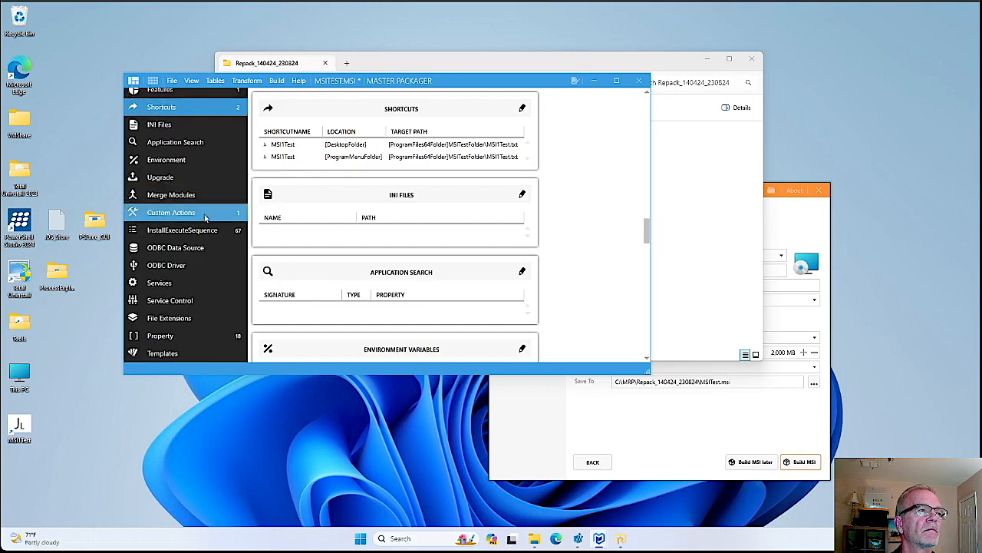
Review the package's custom actions, then examine the entries and values in its Property table
left_click(204, 215)
left_click(328, 152)
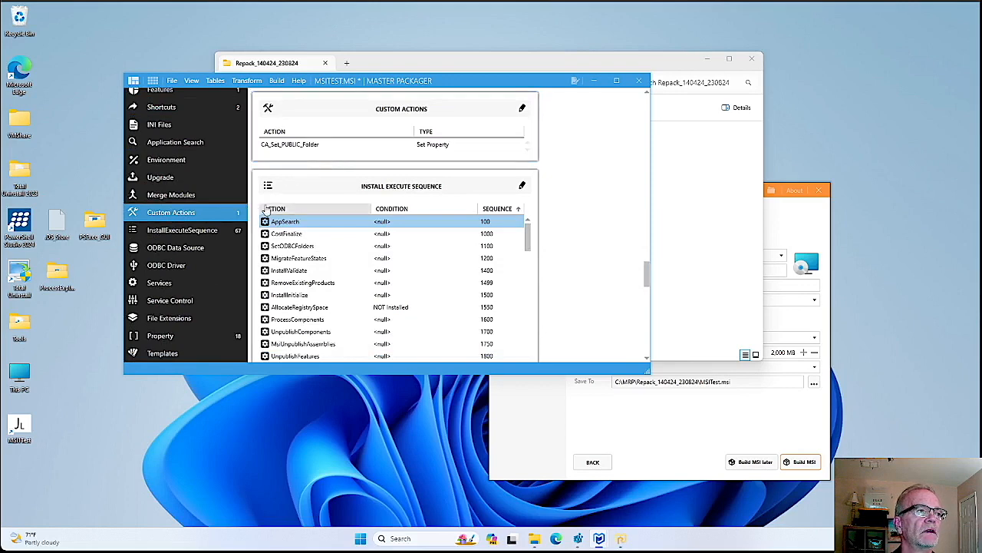
left_click(164, 335)
left_click(310, 183)
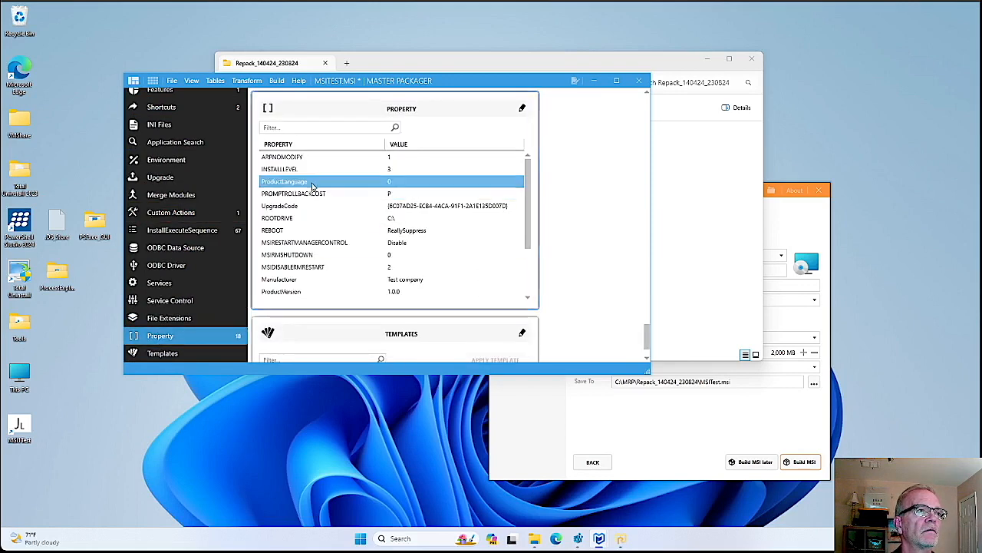
left_click(345, 169)
left_click(379, 157)
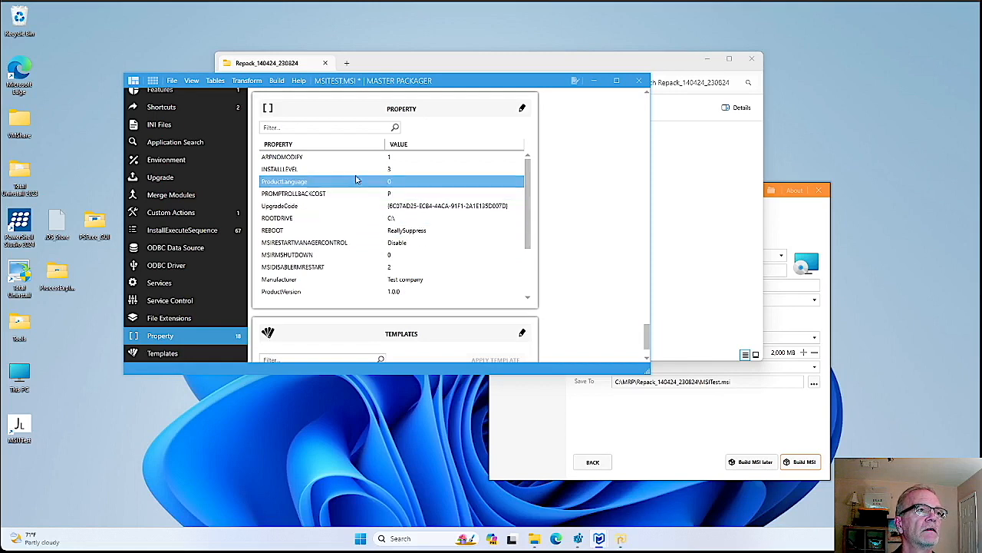
scroll(412, 216, "down", 2)
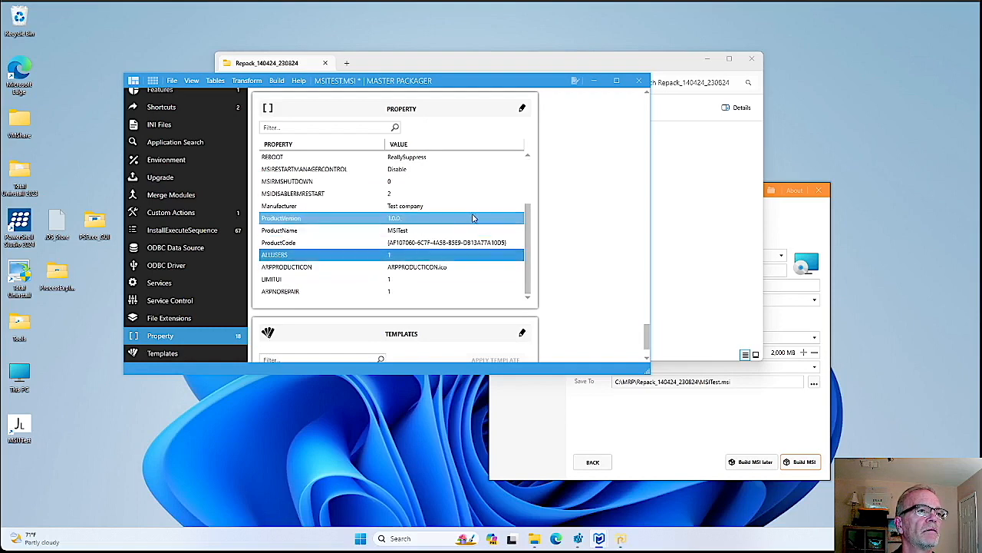
scroll(473, 218, "up", 2)
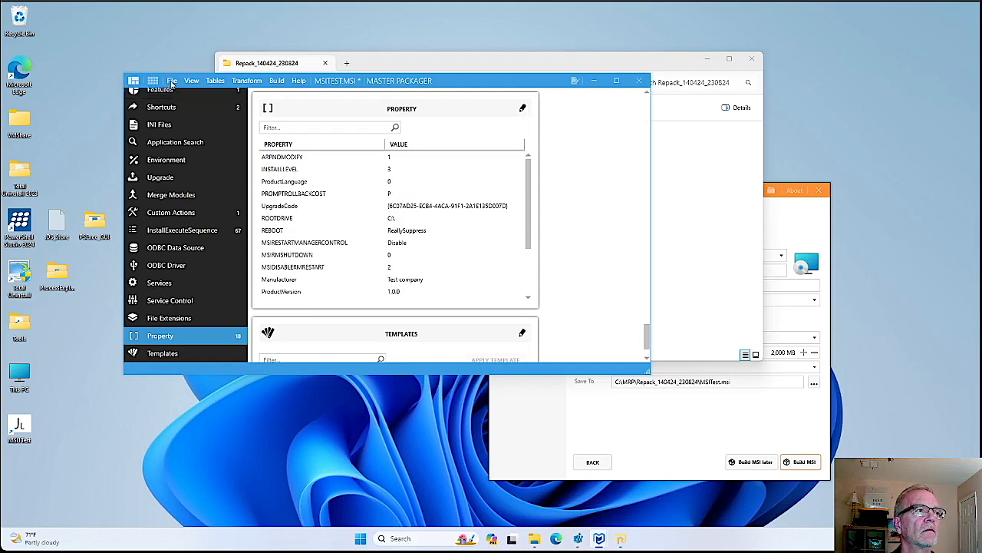
left_click(172, 81)
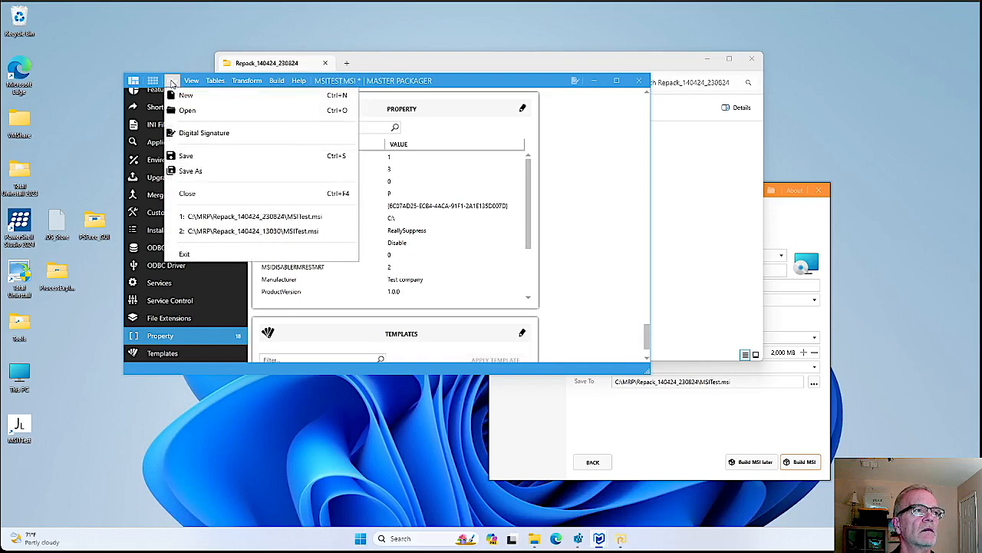
left_click(587, 151)
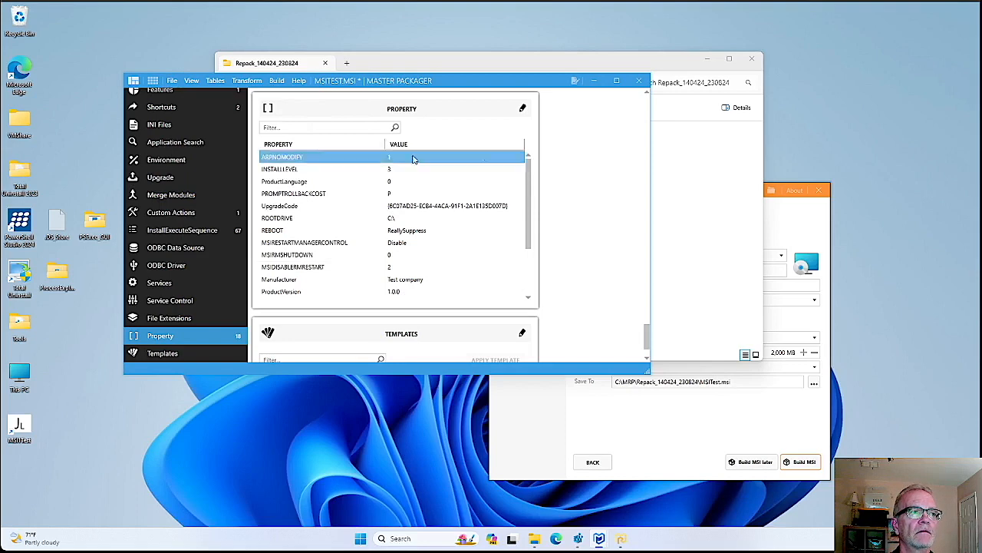
left_click(174, 81)
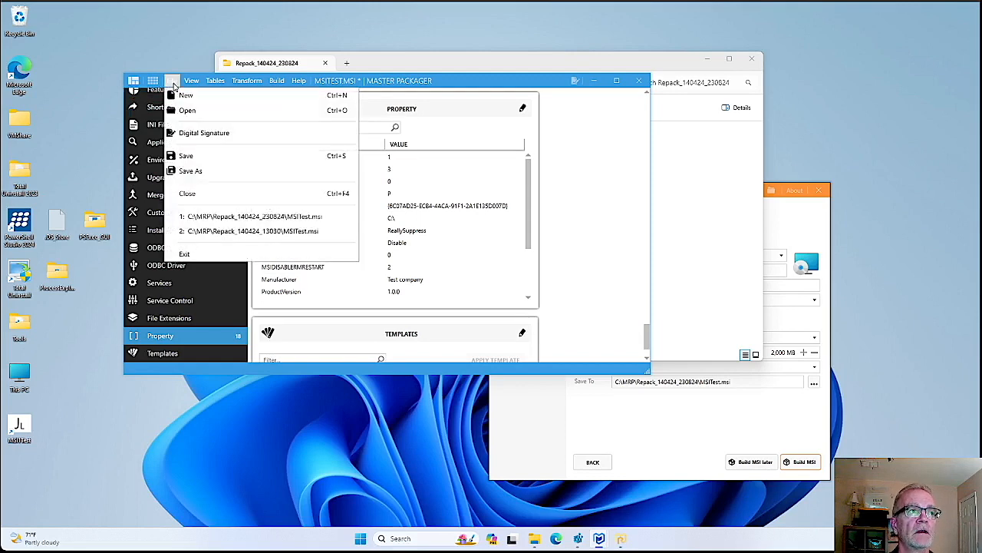
Save the MSITest package and open its output folder C:\MRP\Repack_140424_230824 in File Explorer
left_click(186, 156)
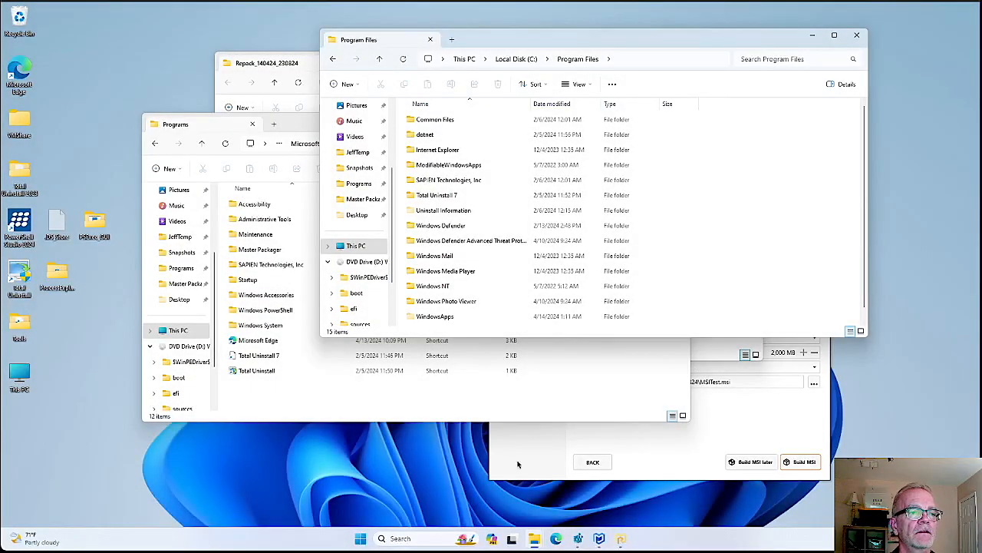
mouse_move(537, 539)
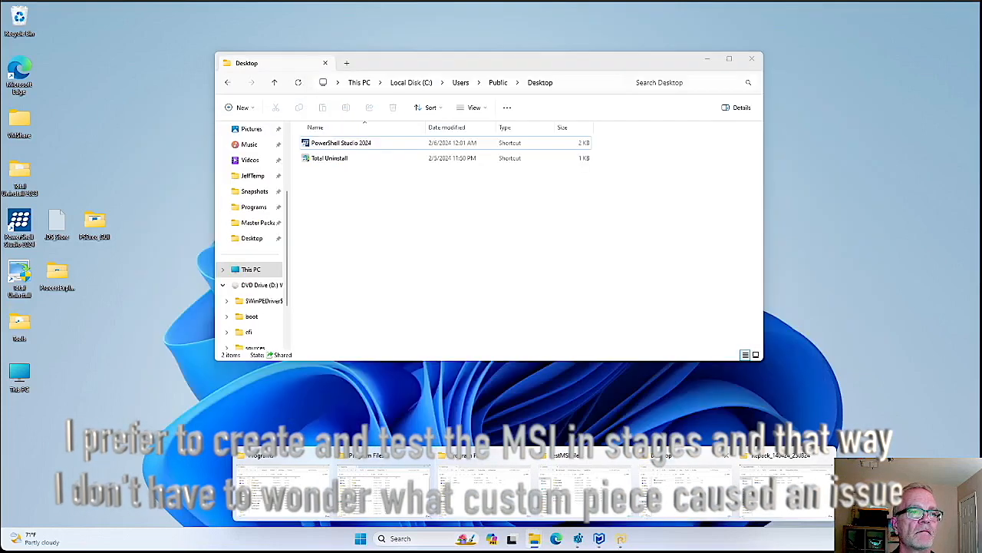
left_click(684, 491)
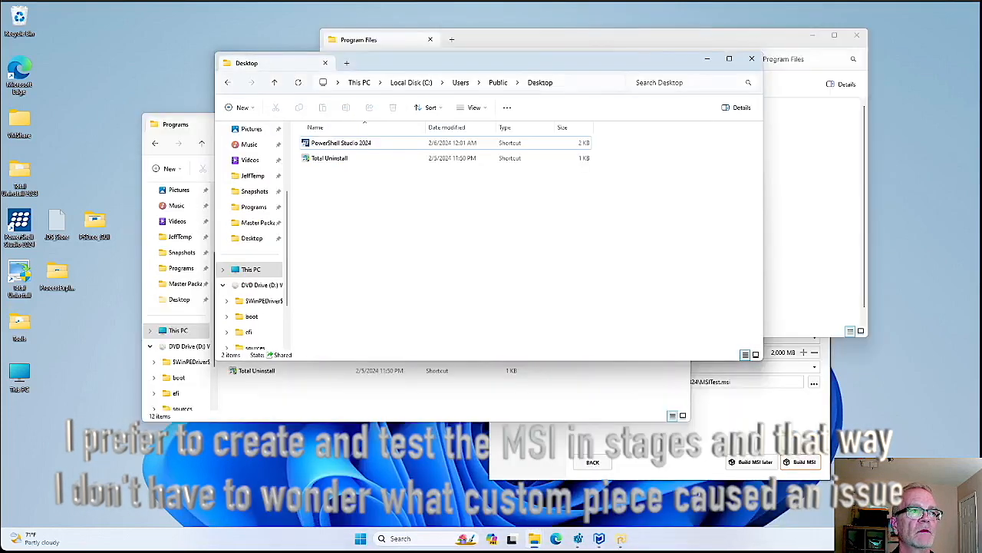
left_click(238, 270)
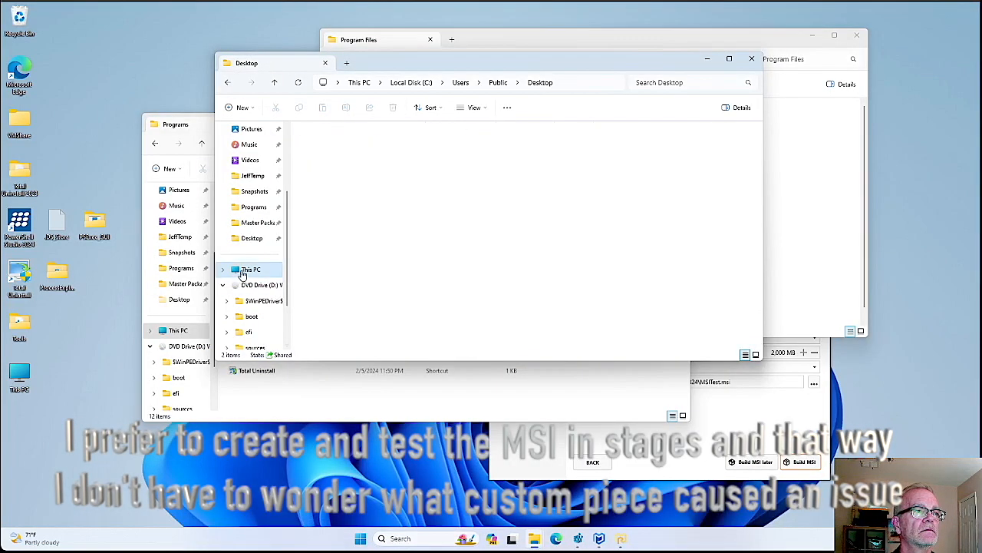
left_click(366, 152)
double_click(366, 153)
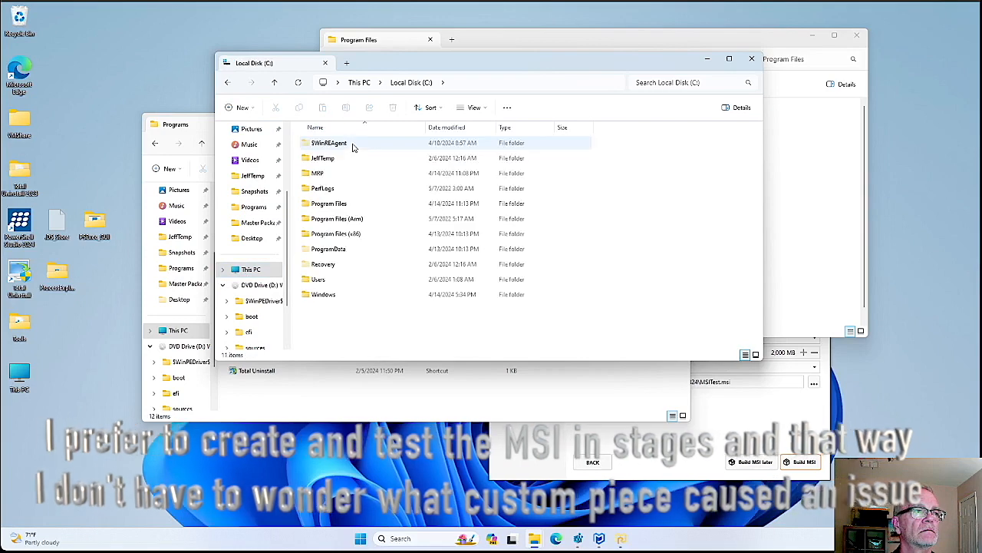
double_click(325, 179)
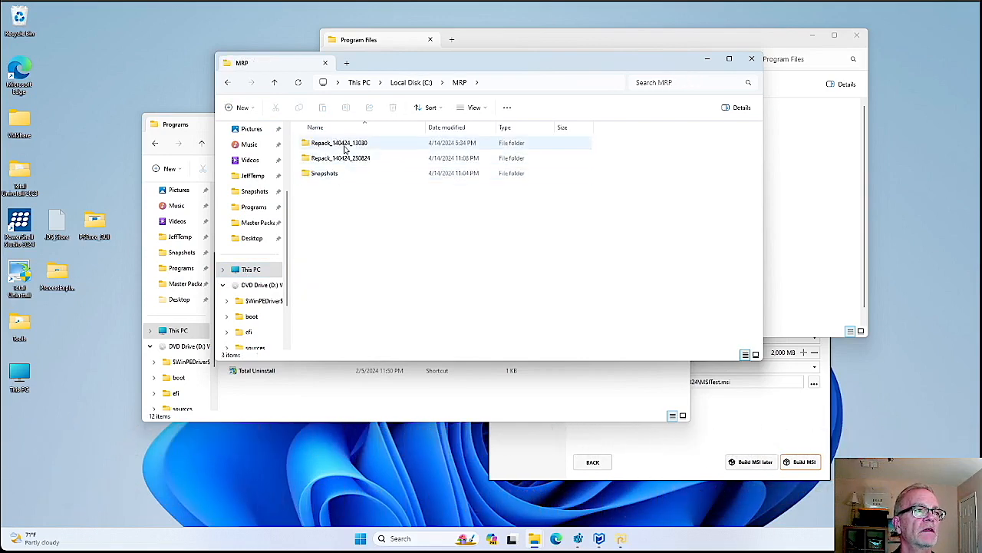
double_click(469, 160)
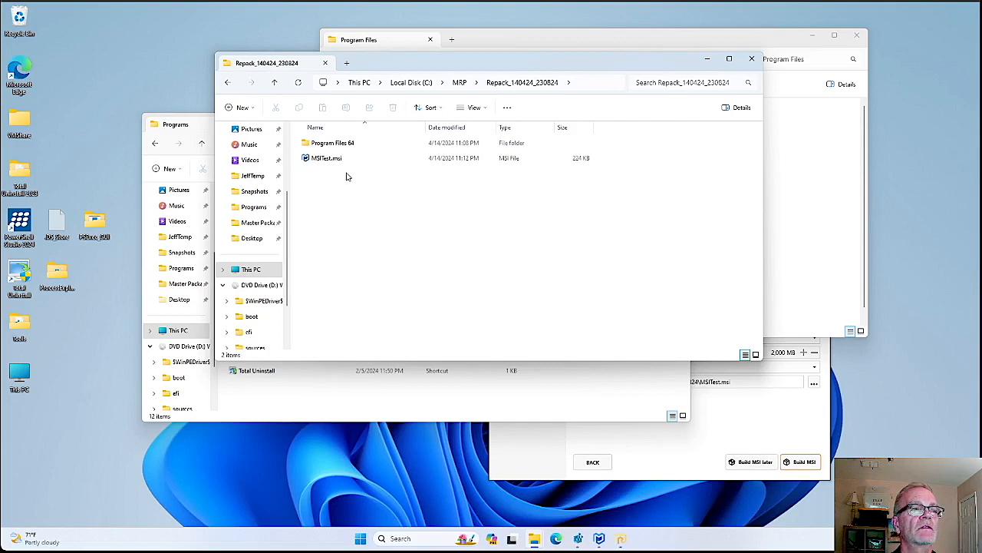
Open the PSExec_GUI folder on the desktop and launch GUI_Front_End.exe from it
left_click(97, 227)
double_click(98, 227)
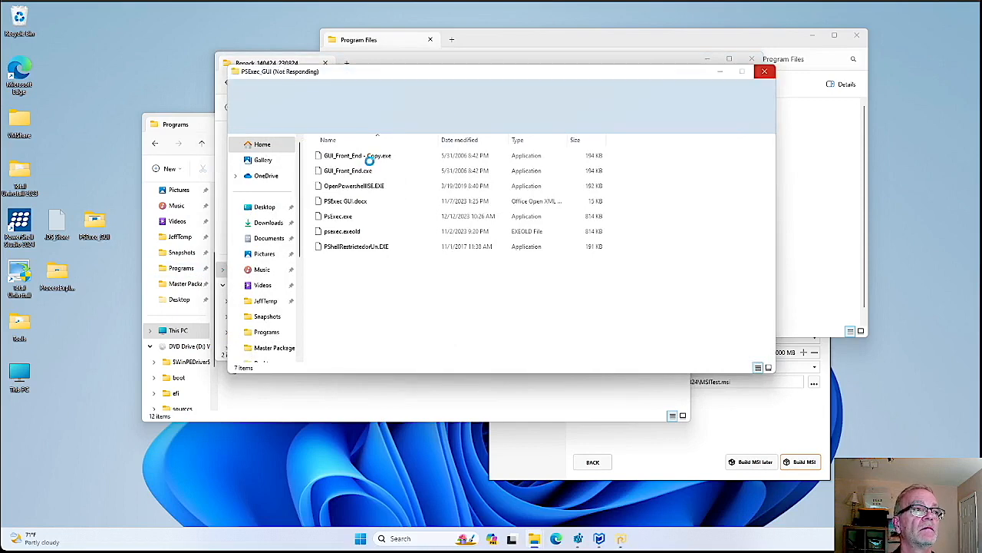
left_click(363, 172)
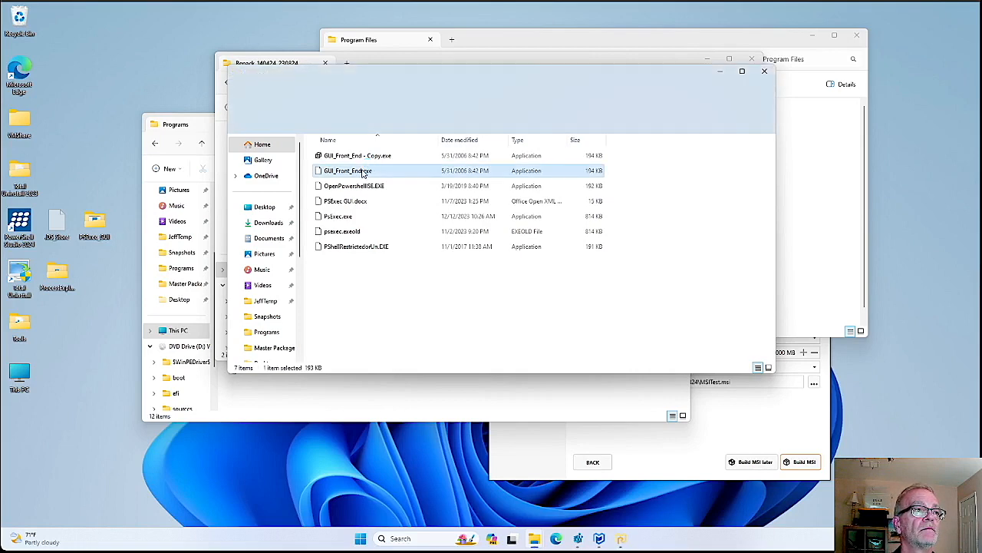
right_click(364, 173)
left_click(395, 235)
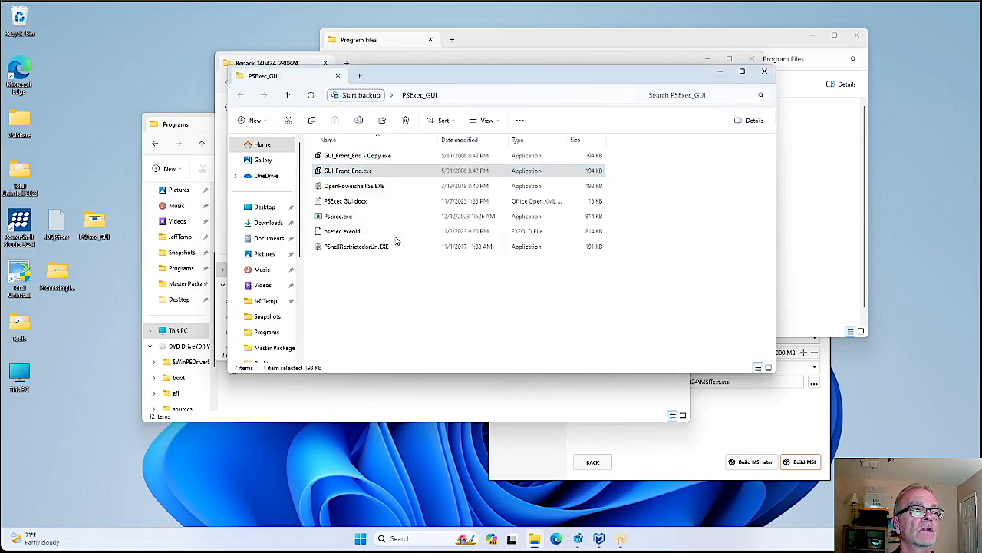
left_click(453, 357)
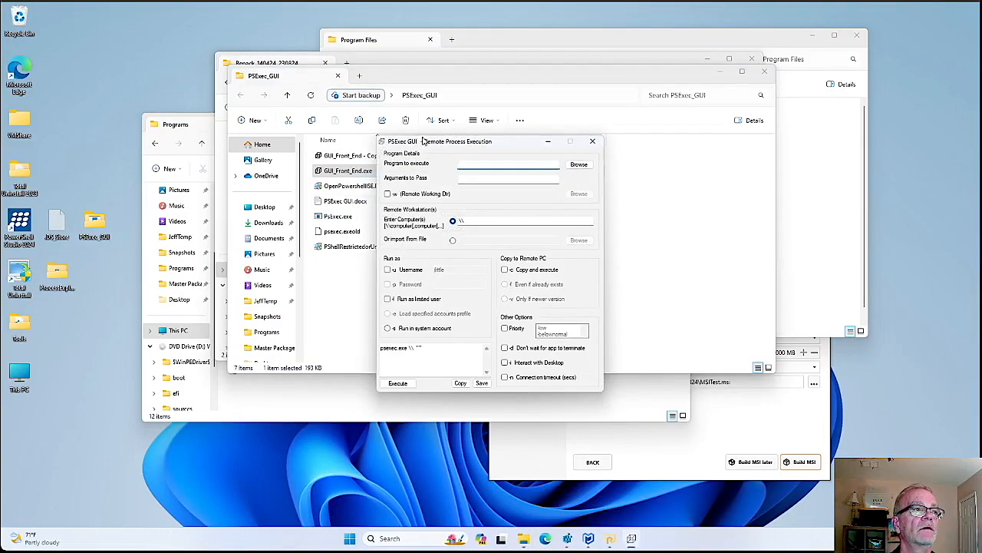
Run cmd locally through PSExec GUI with no remote computer, in the system account and with desktop interaction enabled
left_click(465, 222)
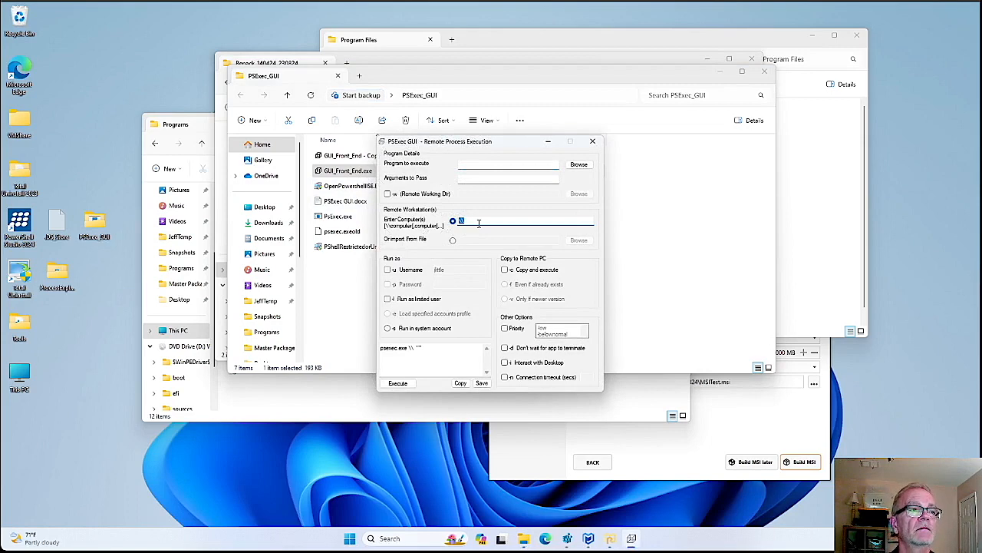
left_click(387, 327)
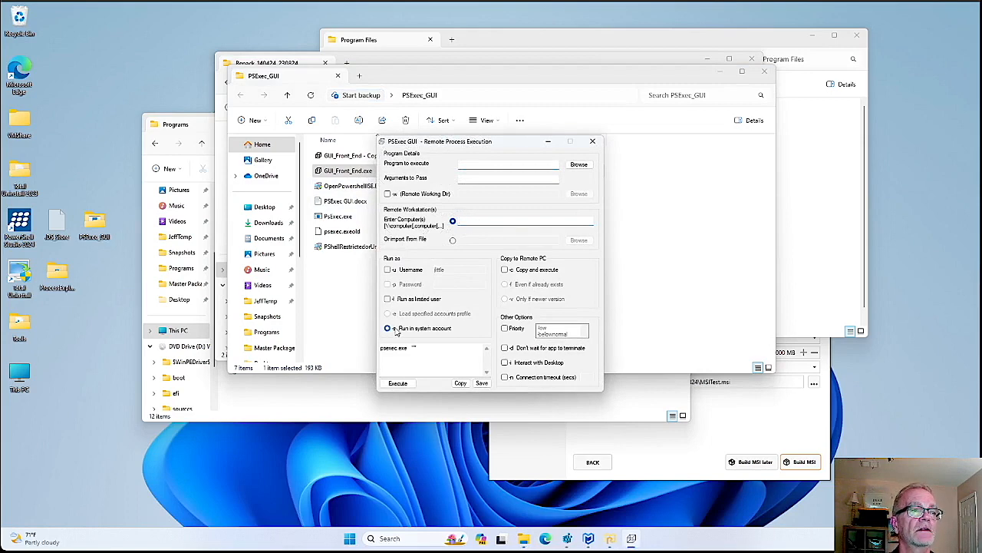
left_click(505, 363)
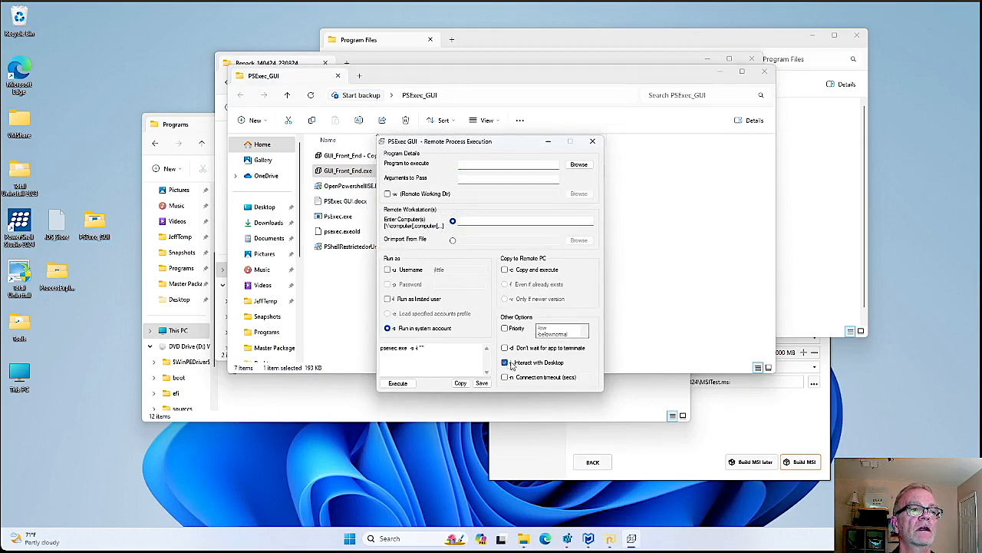
left_click(485, 164)
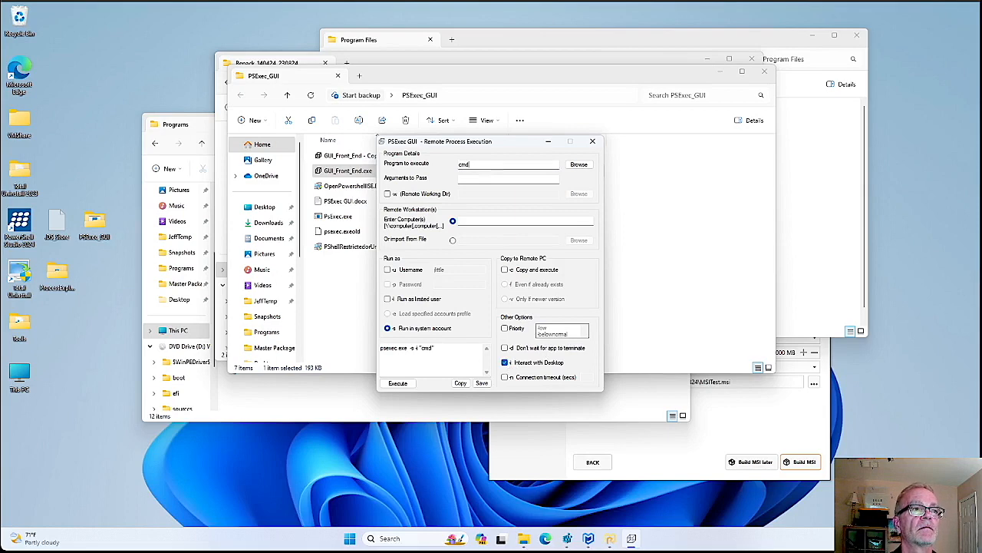
left_click(396, 382)
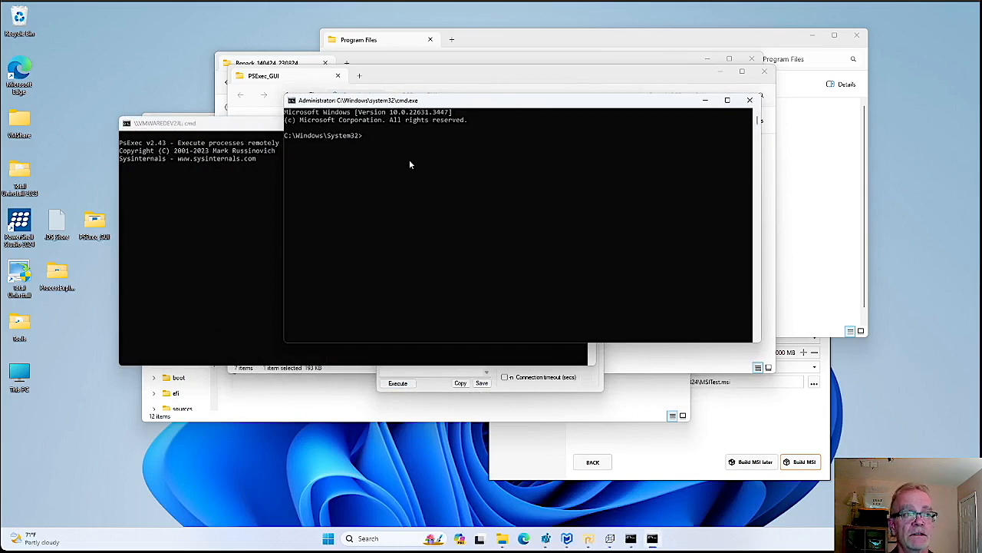
Change the system command prompt to C:\MRP and list the directory's contents with dir
type("C")
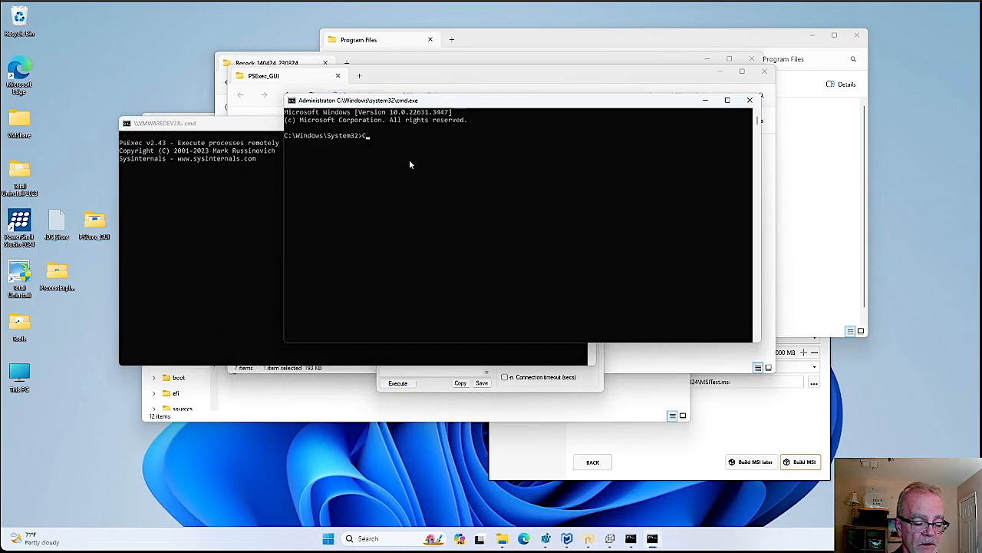
type("d C:\\MRP")
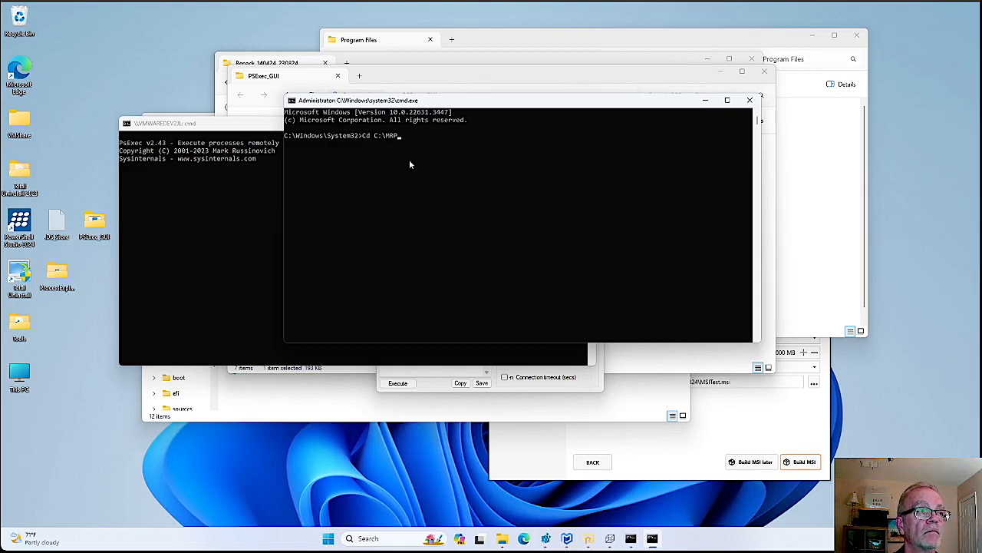
key("Return")
type("dir")
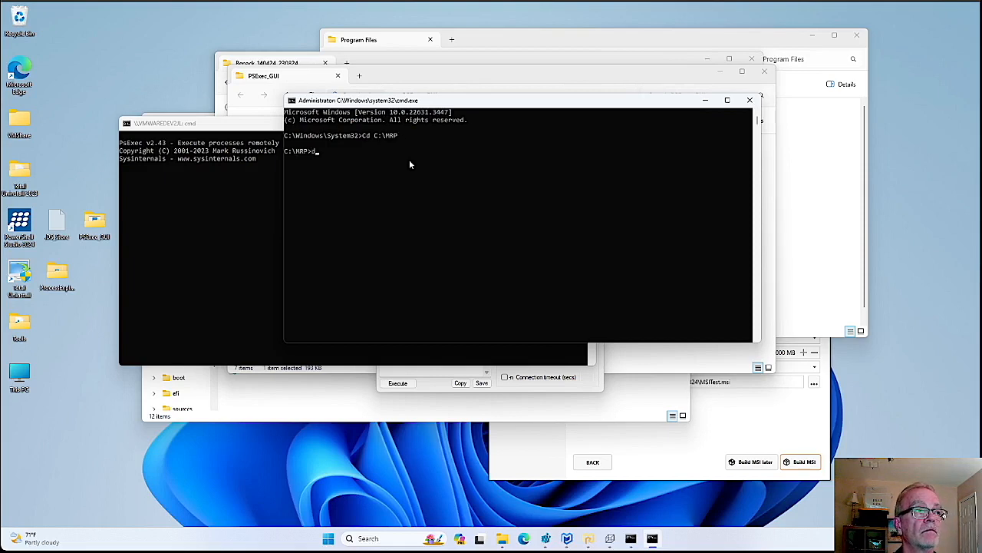
key("Return")
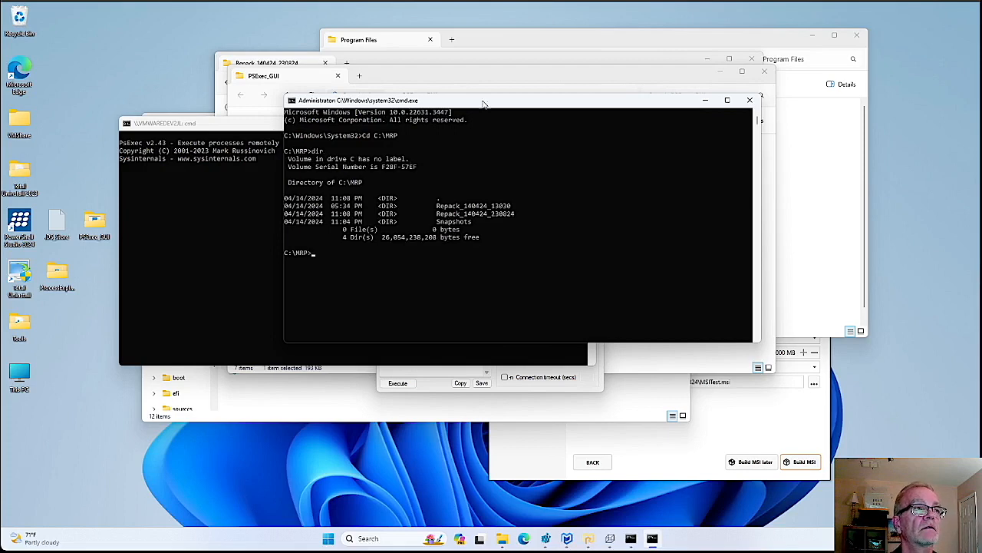
Rearrange the windows to check the package folder's name and change the command prompt's directory to Repack_140424_230824
left_click_drag(485, 104, 404, 236)
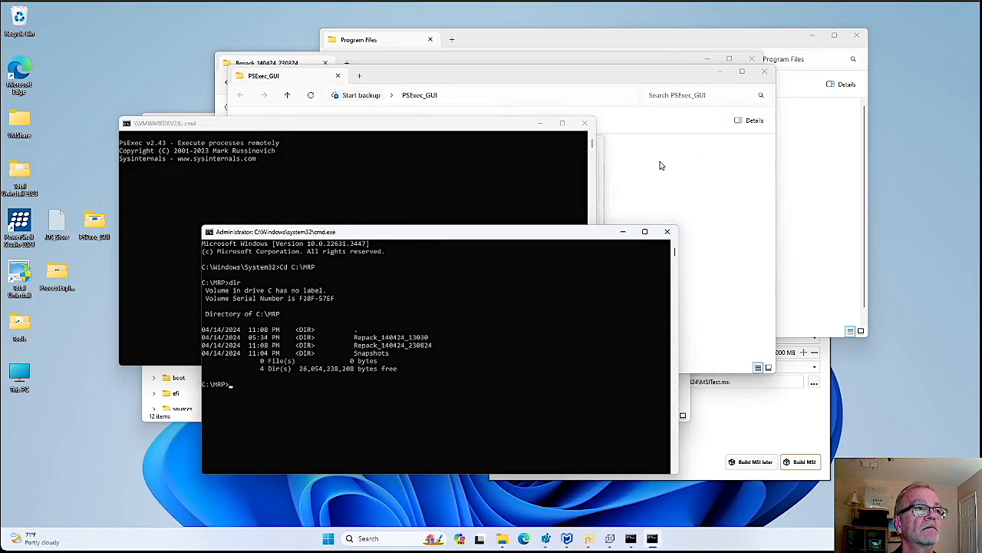
left_click(663, 156)
left_click_drag(504, 76, 505, 116)
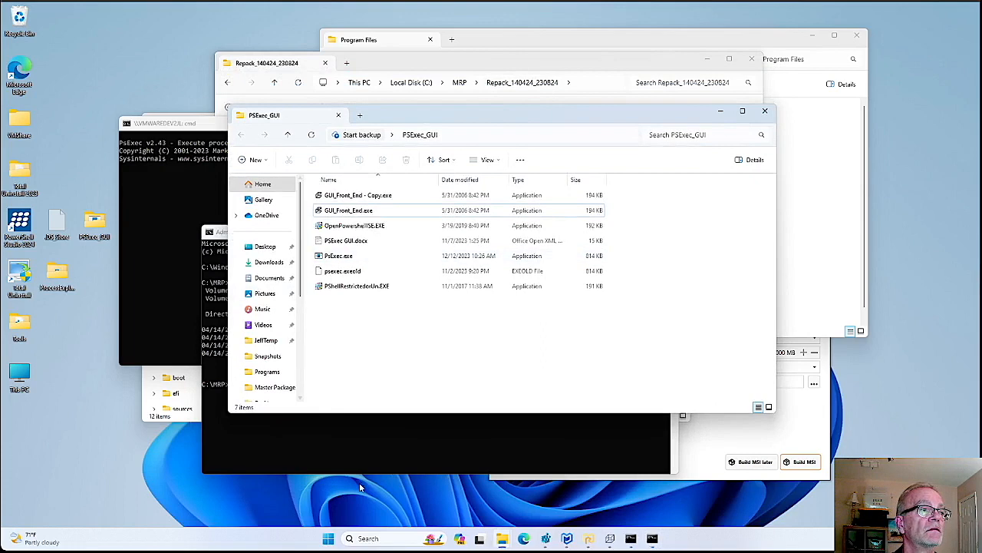
left_click(388, 469)
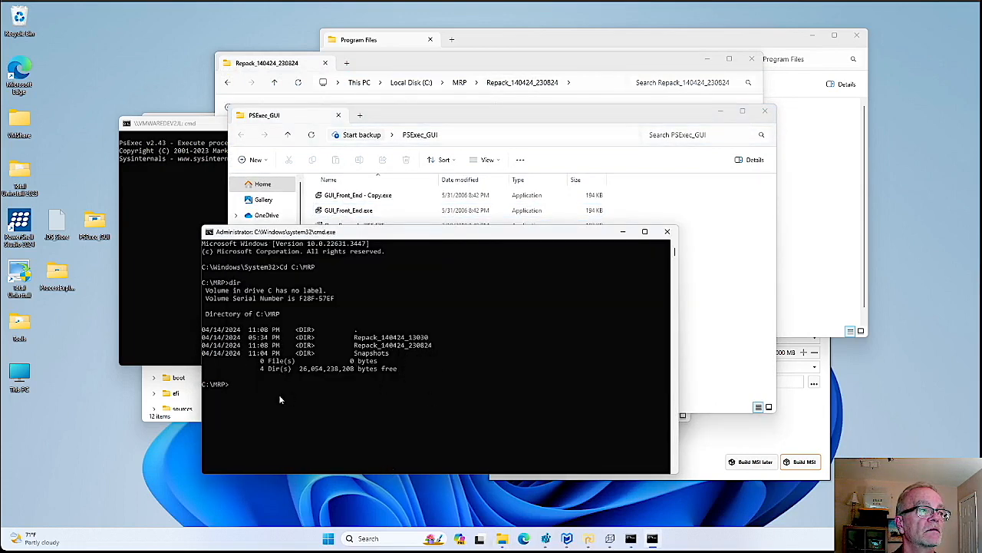
type("cd Repack_140424_13030")
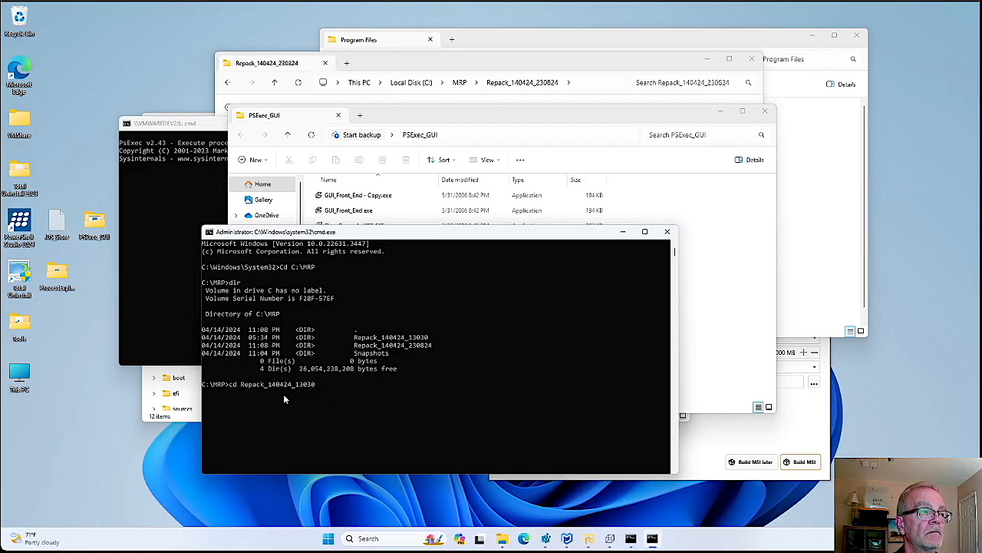
key("Tab")
key("Return")
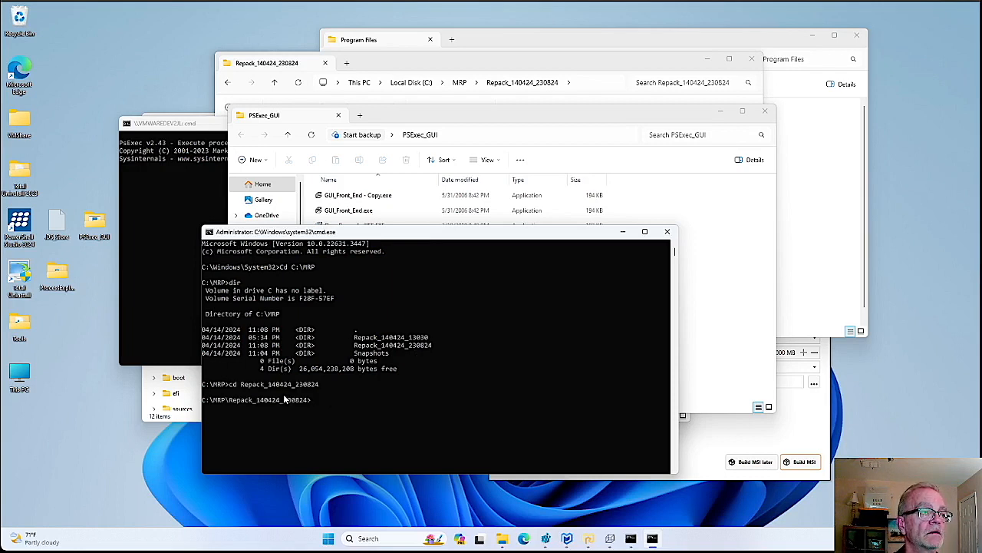
Install the package with verbose logging by running msiexec /i MSITest.msi /L*v MSITEST.log in the system command prompt
type("ms")
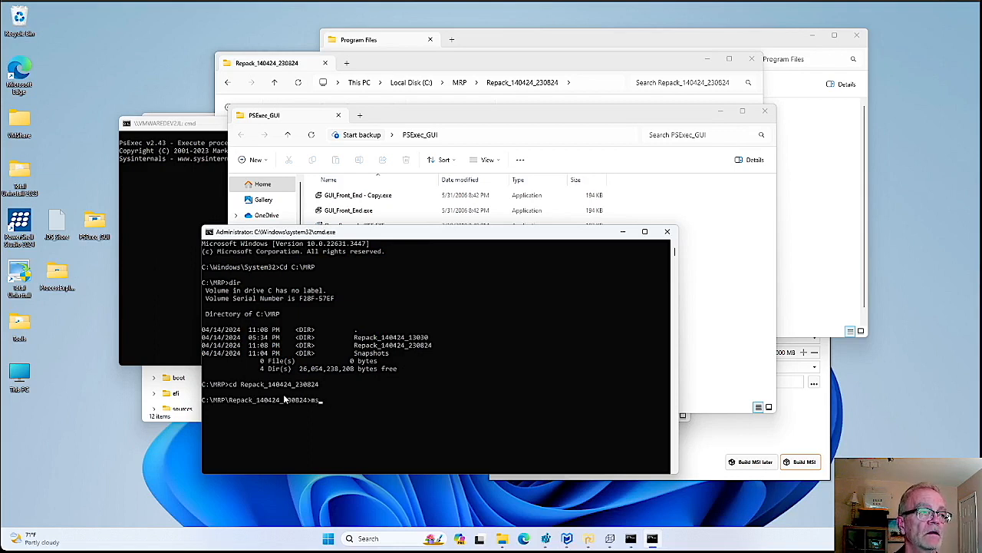
type("iexe")
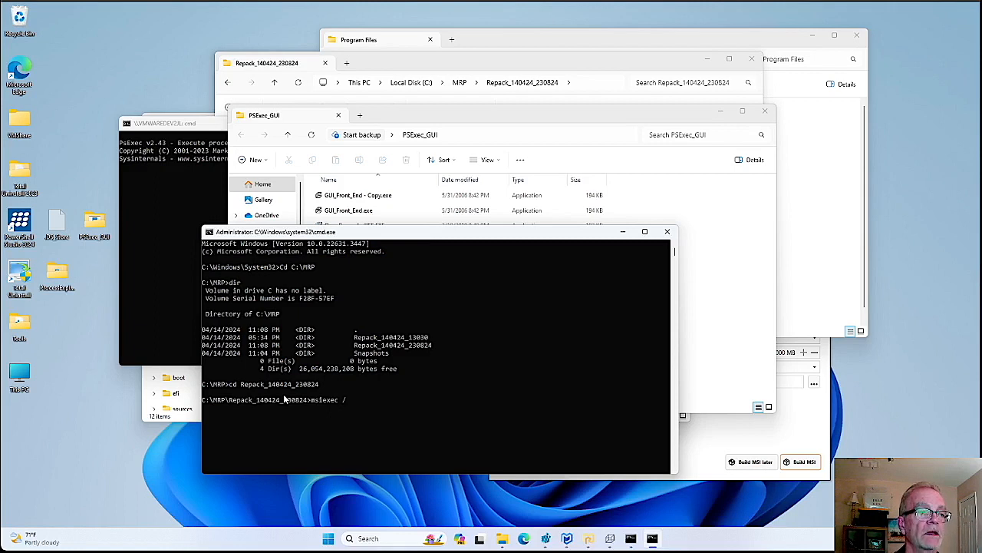
type("c /i")
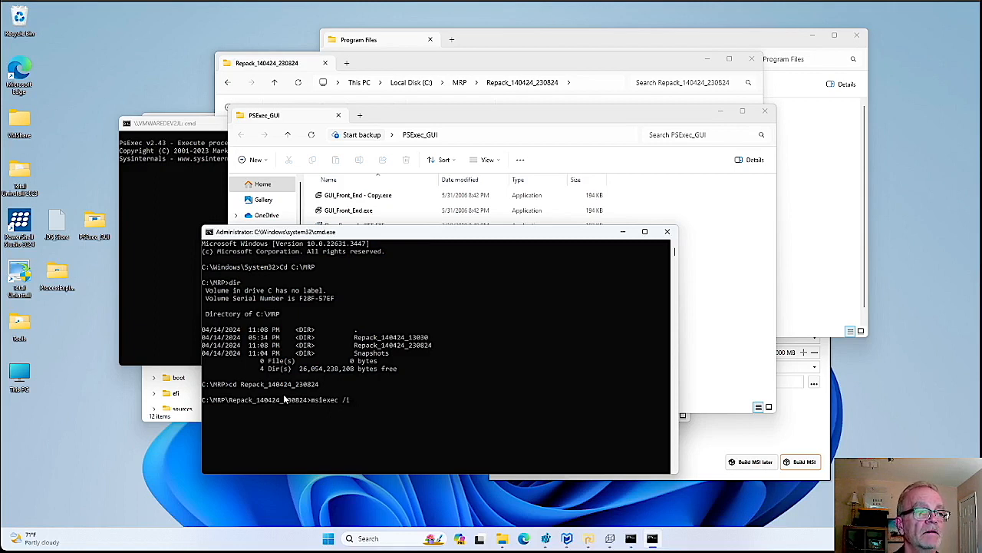
type(" MSITest.msi")
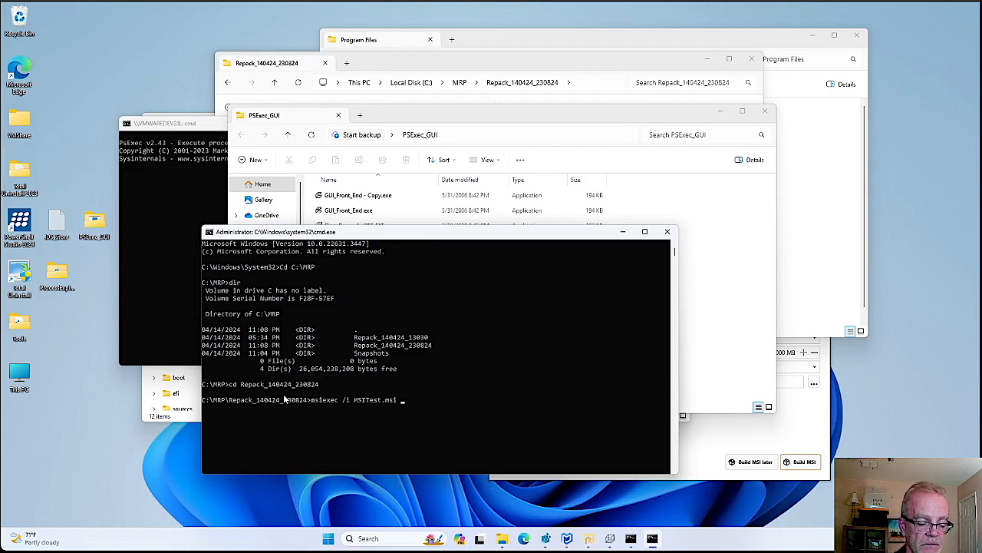
type("/")
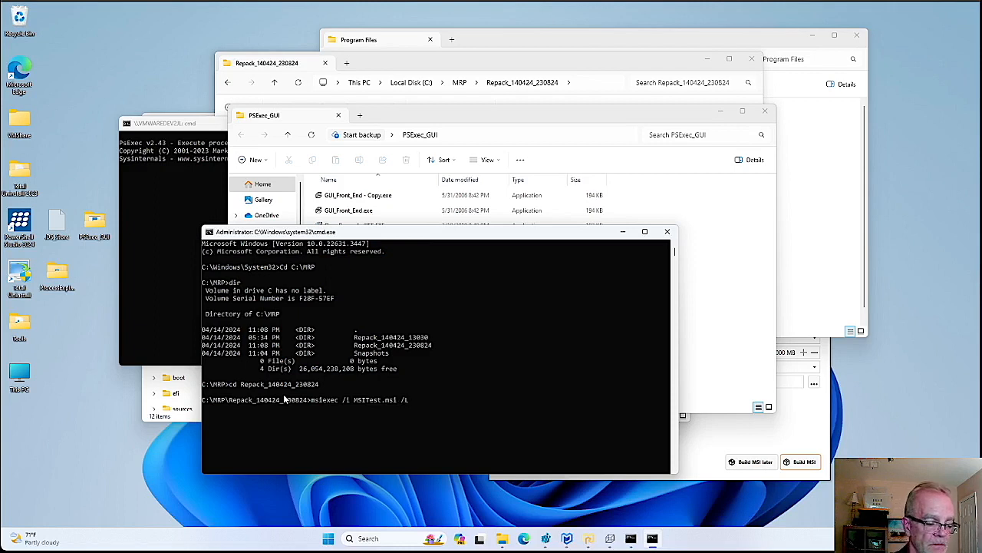
type("L*v")
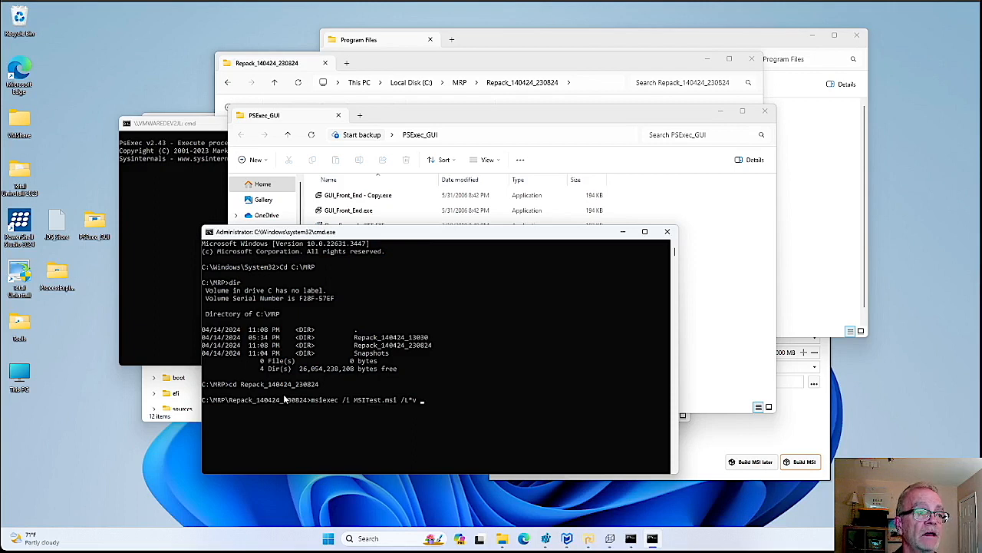
type("MSITEST.")
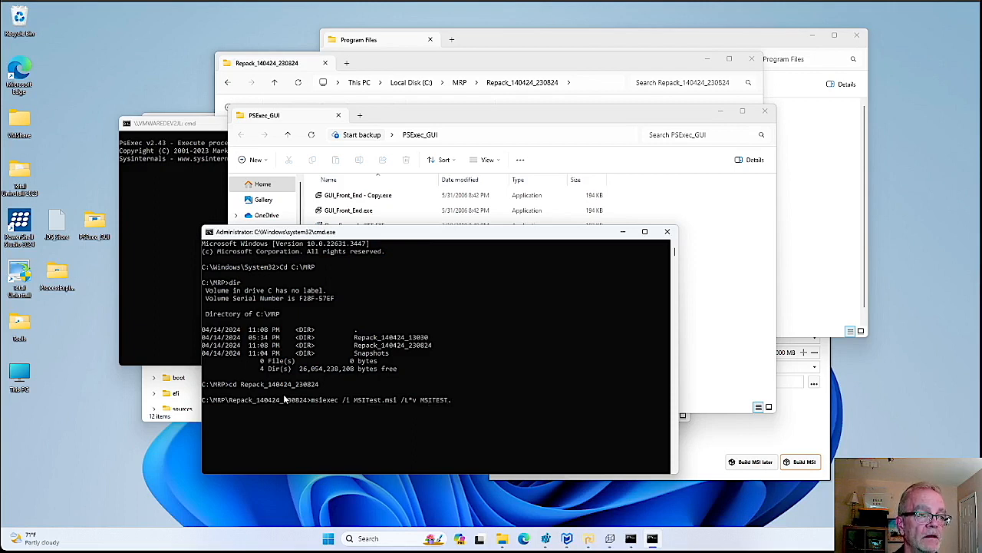
type("log")
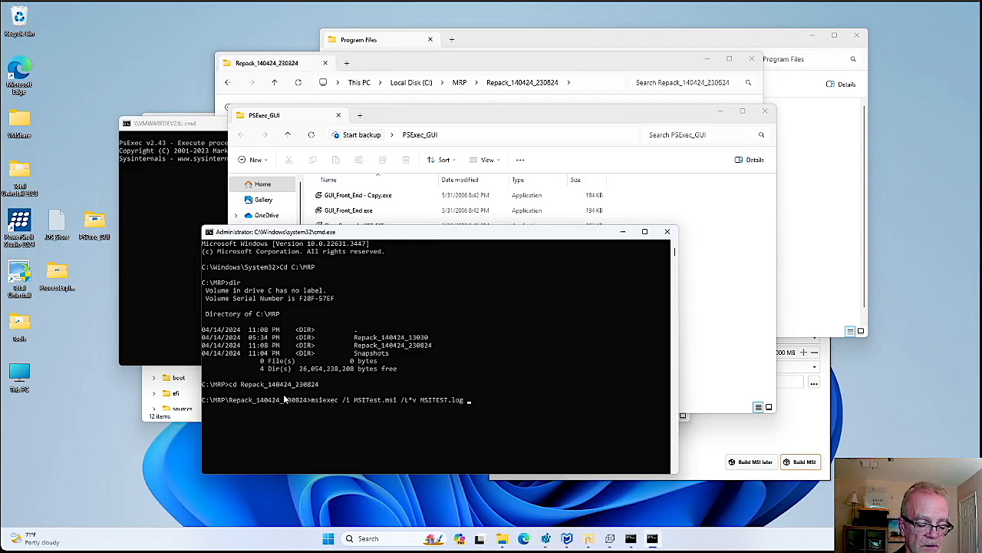
type(" /")
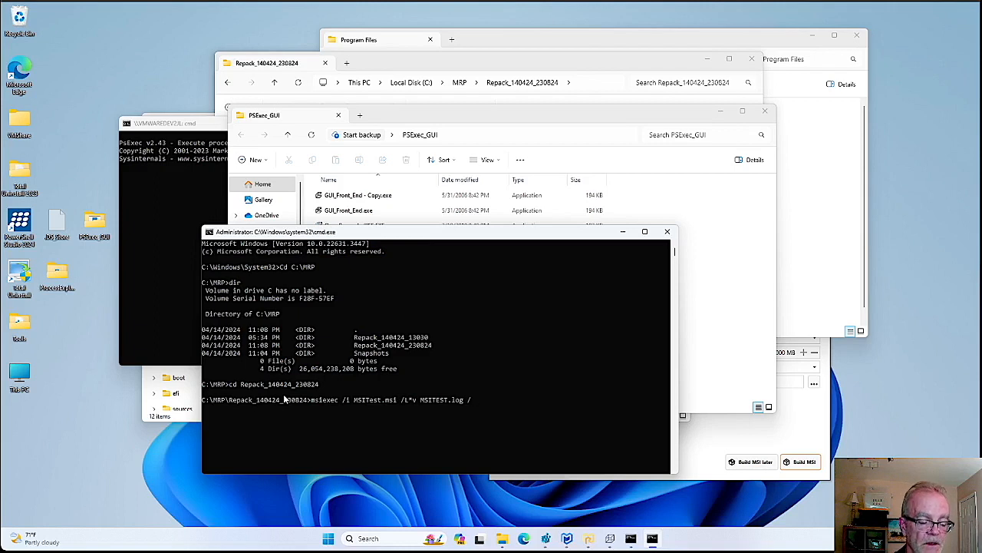
key("BackSpace")
key("BackSpace")
key("BackSpace")
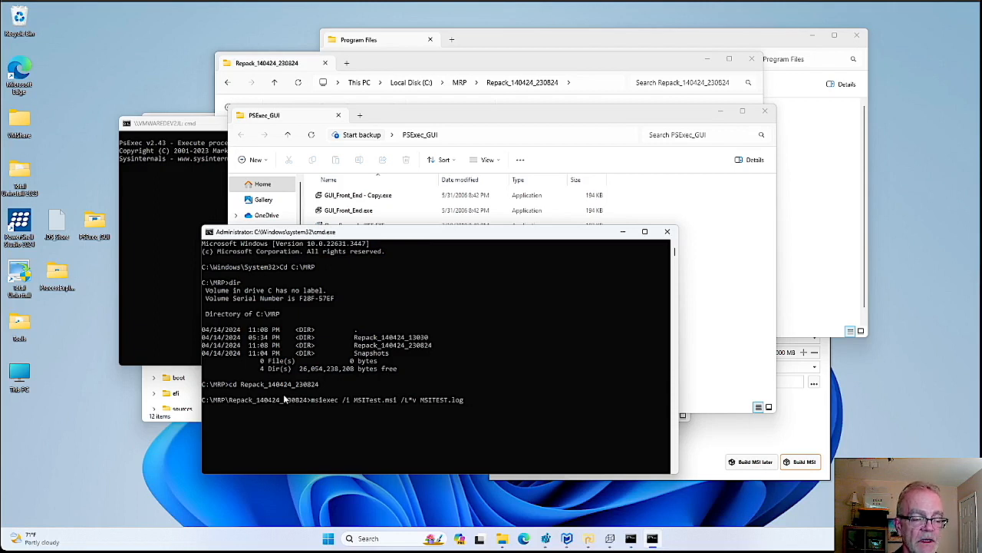
key("Return")
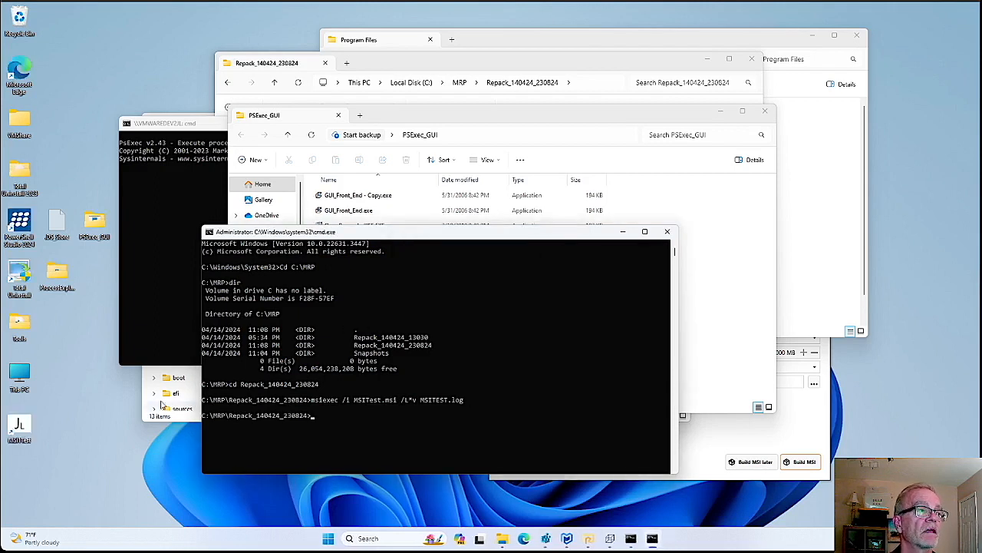
Test the installed shortcuts by launching MSITest from the full list of installed apps, and close the text file it opens
left_click(19, 424)
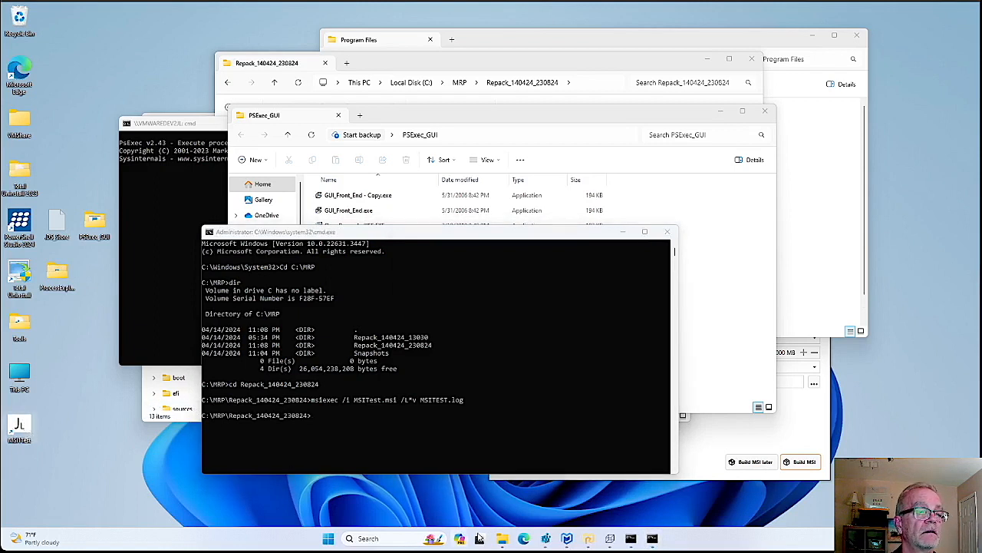
mouse_move(504, 540)
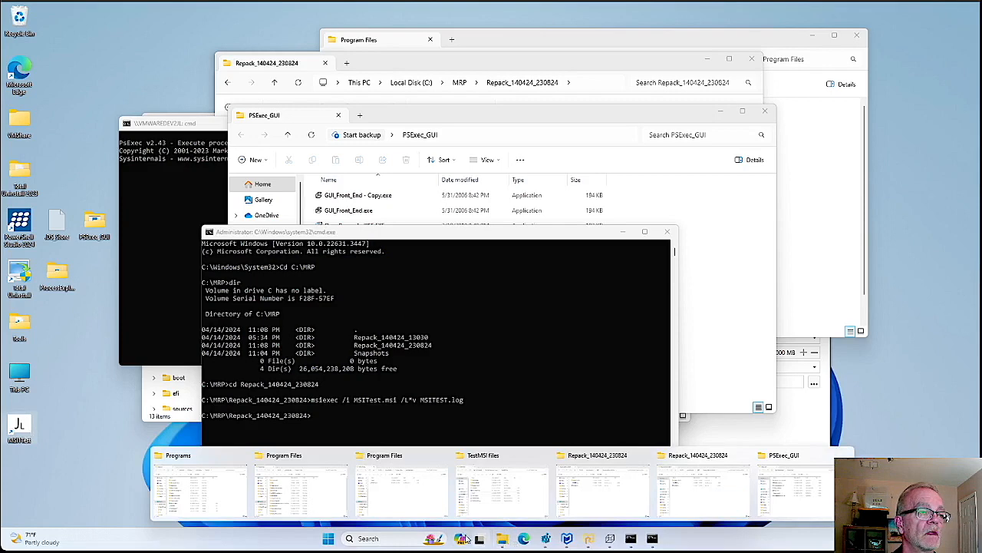
left_click(328, 540)
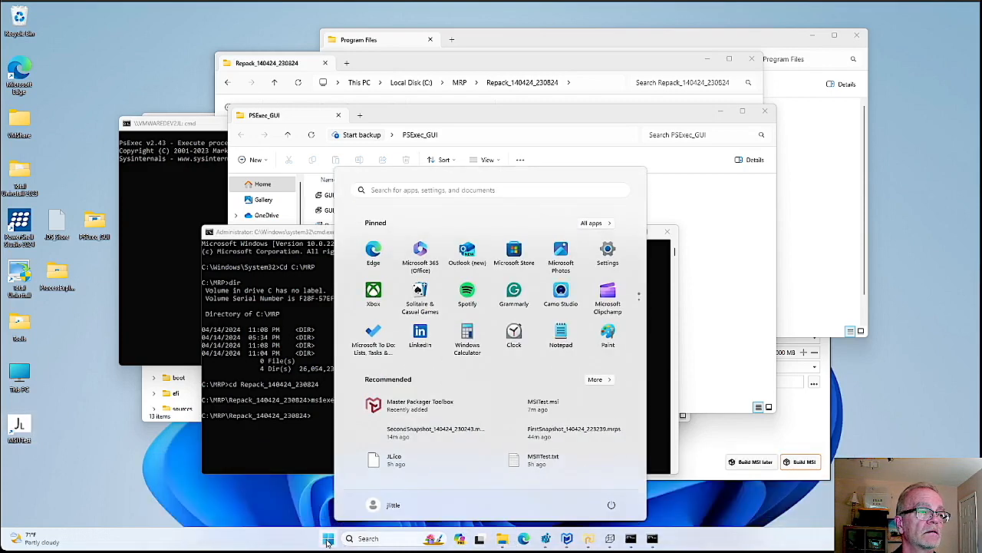
left_click(596, 224)
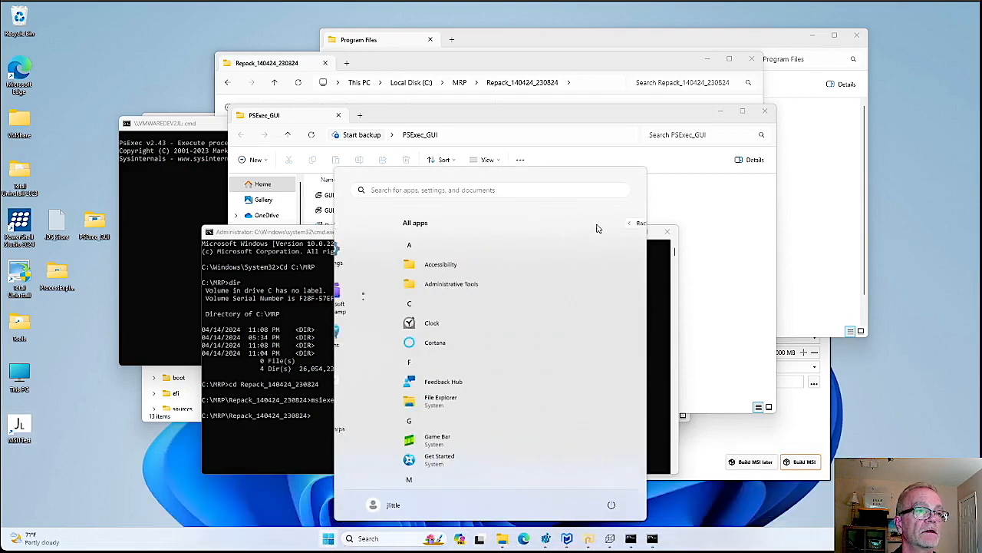
scroll(451, 361, "down", 5)
scroll(455, 376, "down", 3)
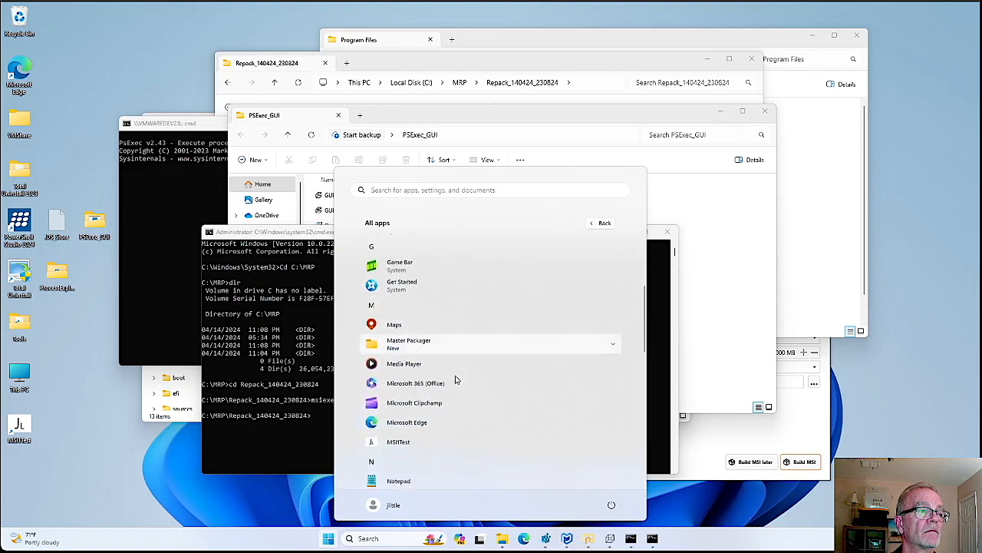
left_click(402, 349)
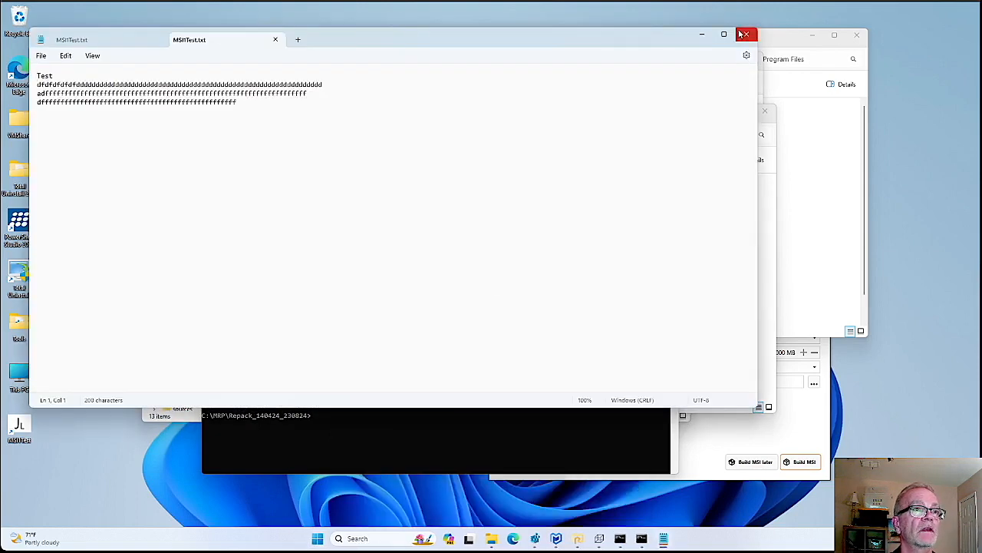
left_click(746, 34)
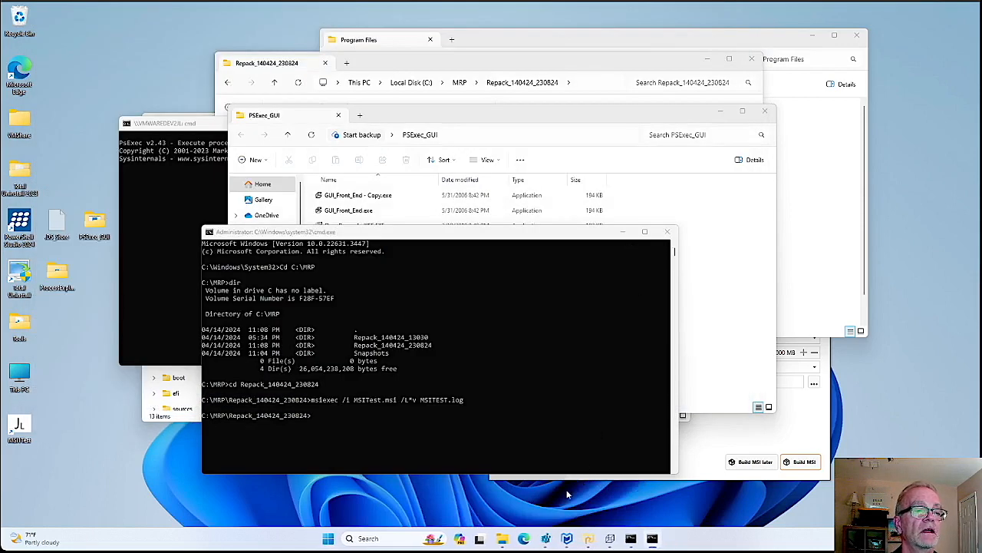
Refresh Registry Editor, examine the values of the TestMSI1 key through the TestMSI1 HKLM favorite, and minimize the editor
left_click(548, 538)
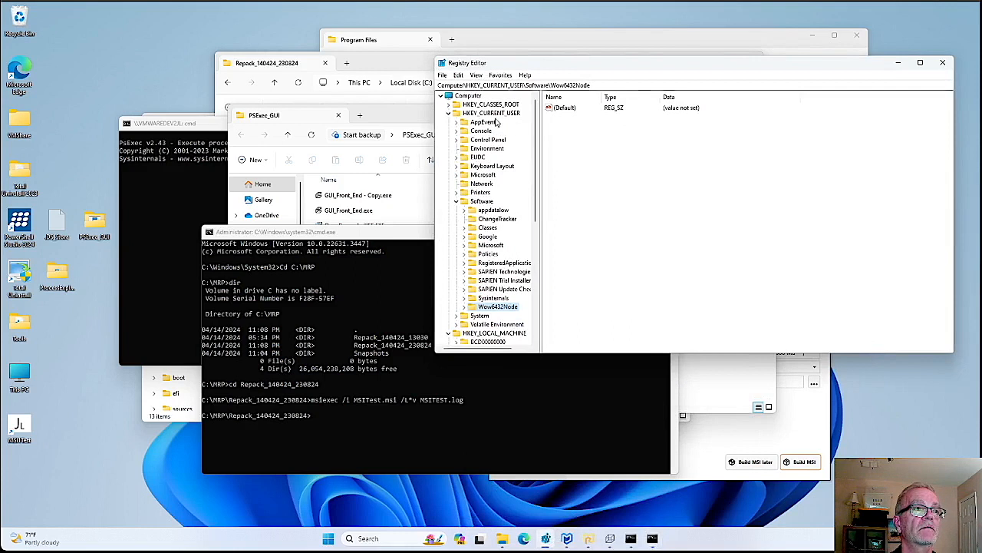
left_click(476, 74)
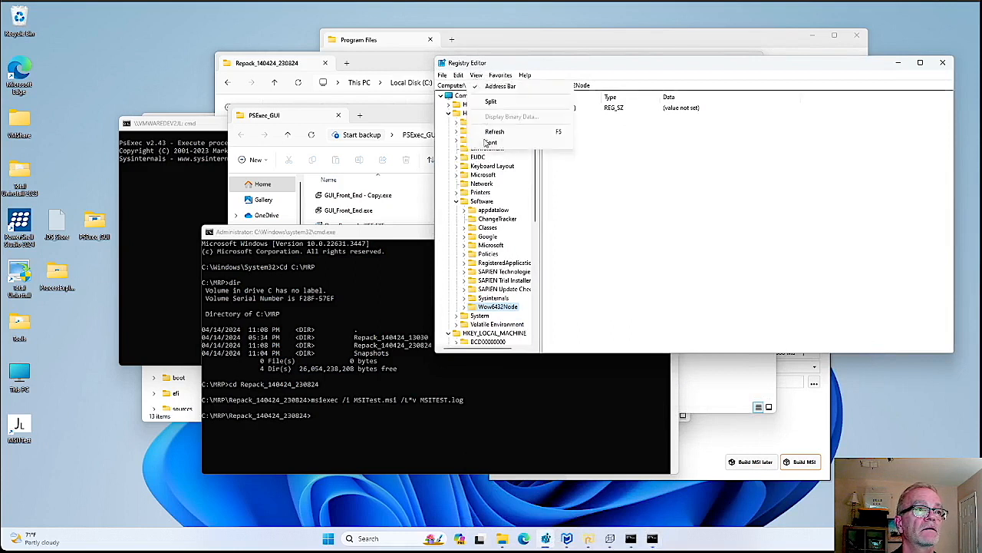
left_click(495, 131)
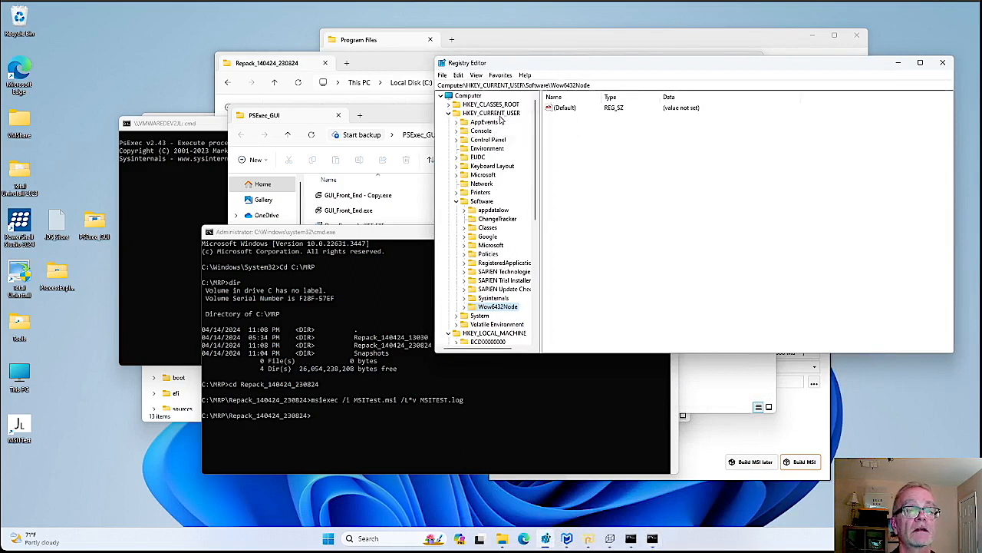
left_click(472, 77)
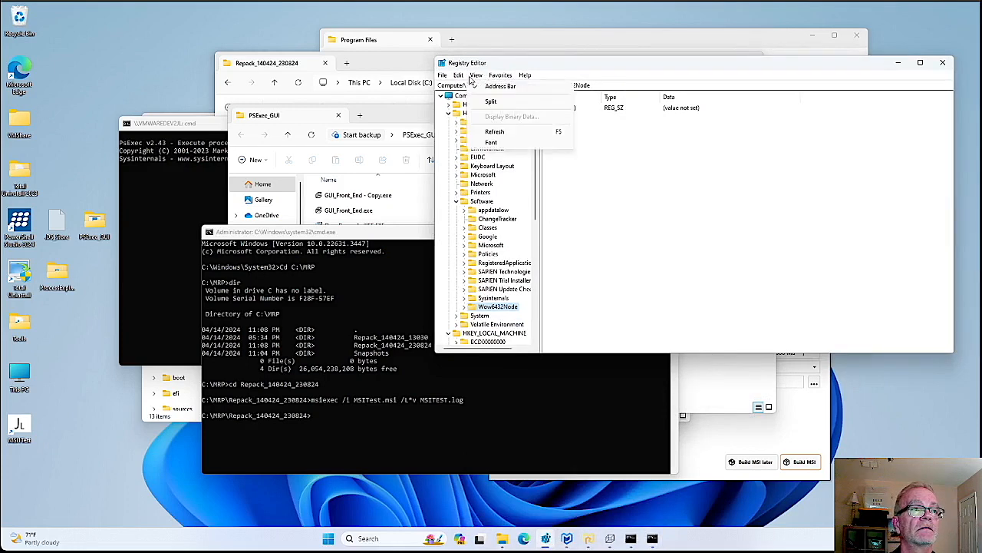
mouse_move(492, 77)
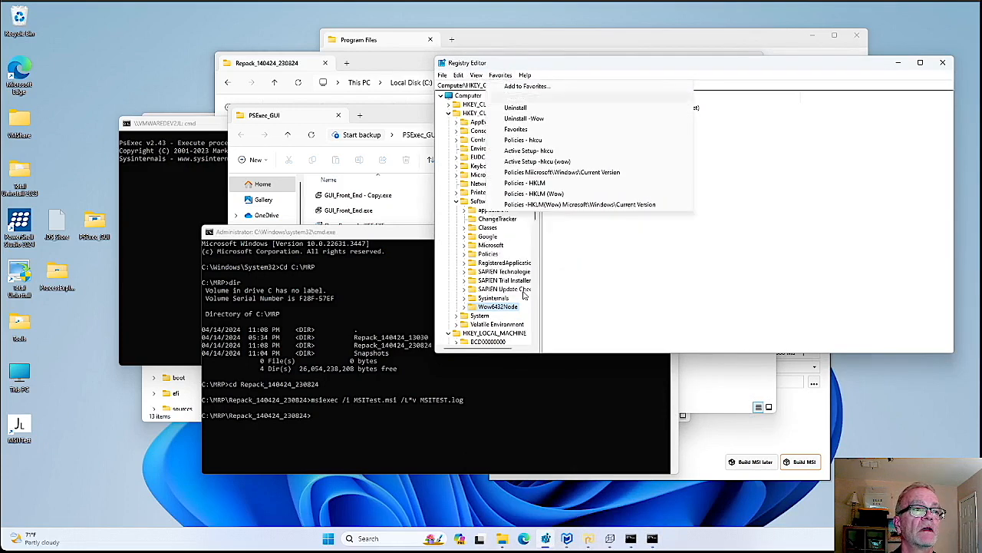
left_click(521, 270)
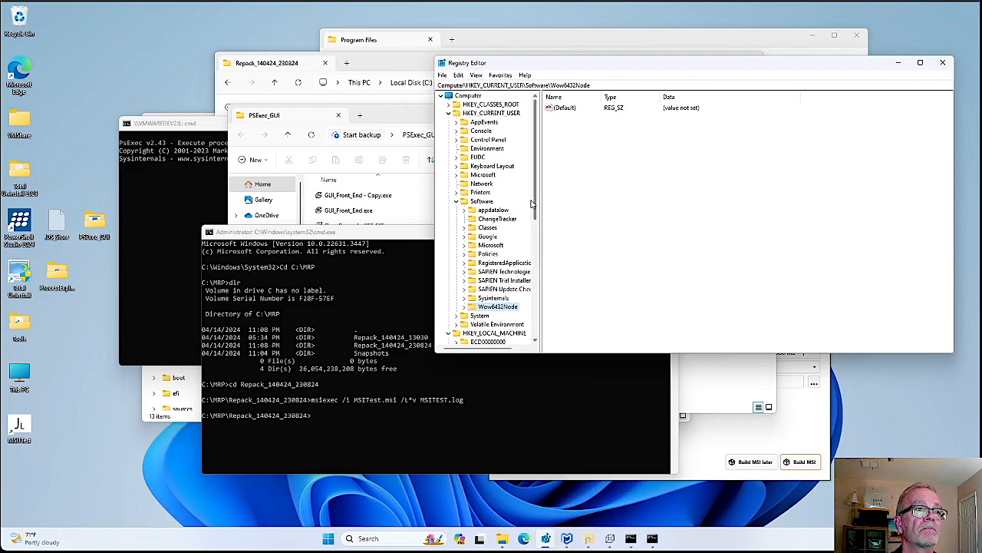
scroll(525, 240, "down", 3)
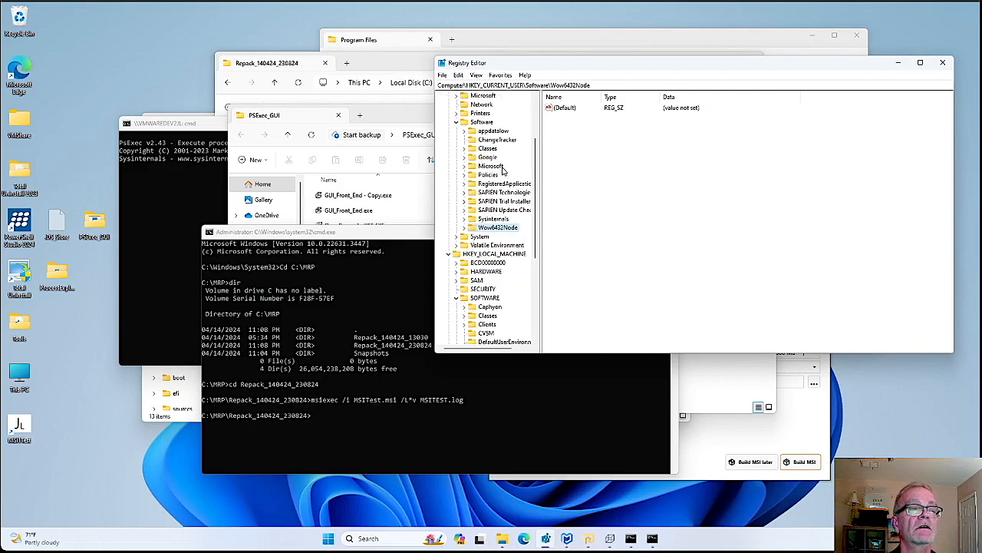
left_click(505, 78)
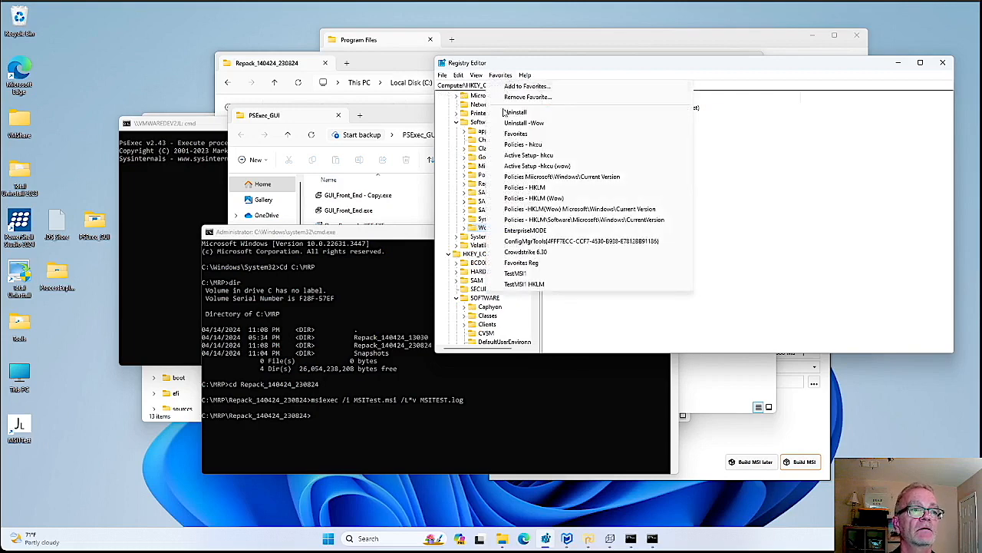
left_click(528, 284)
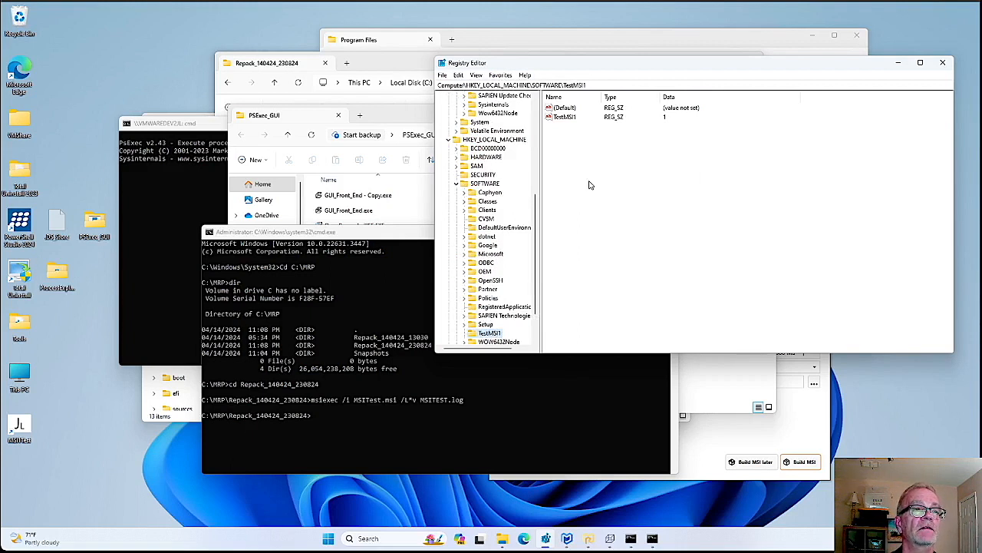
left_click(899, 63)
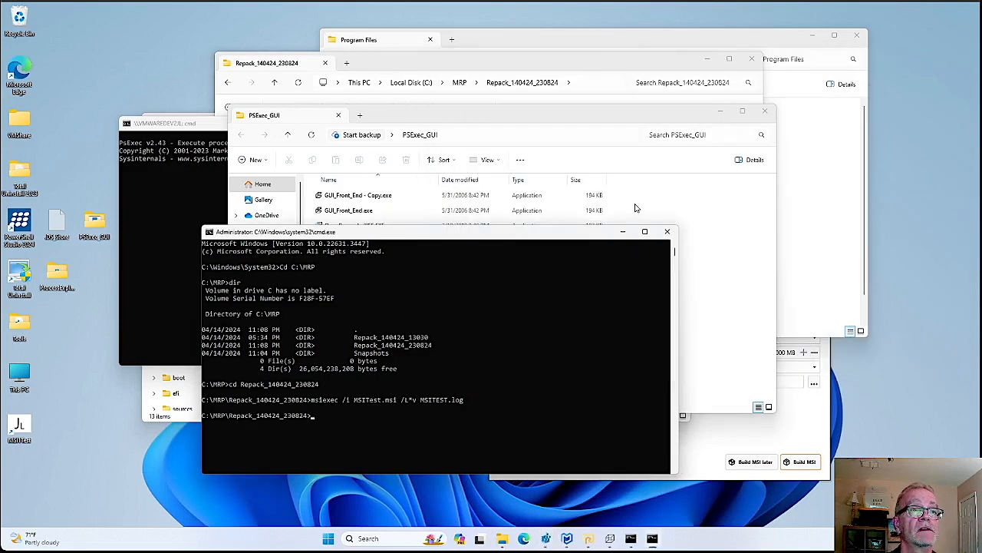
Switch to the MSITest.msi project in Master Packager to view its Property table
left_click(667, 207)
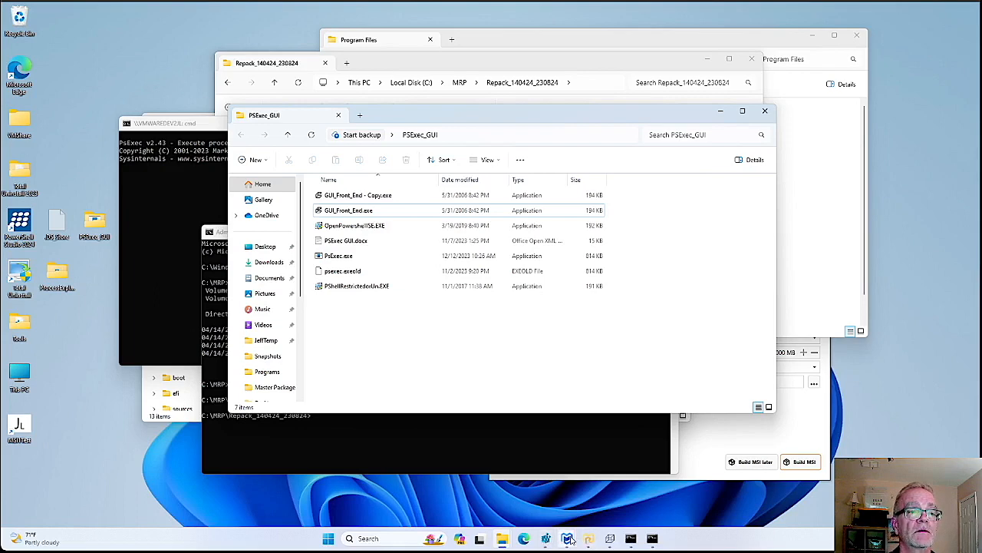
mouse_move(570, 539)
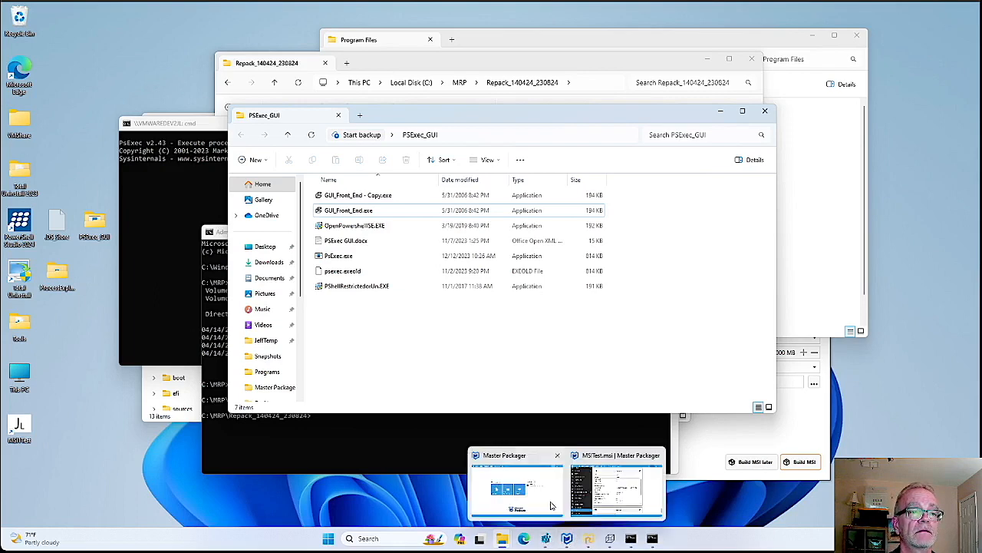
mouse_move(611, 489)
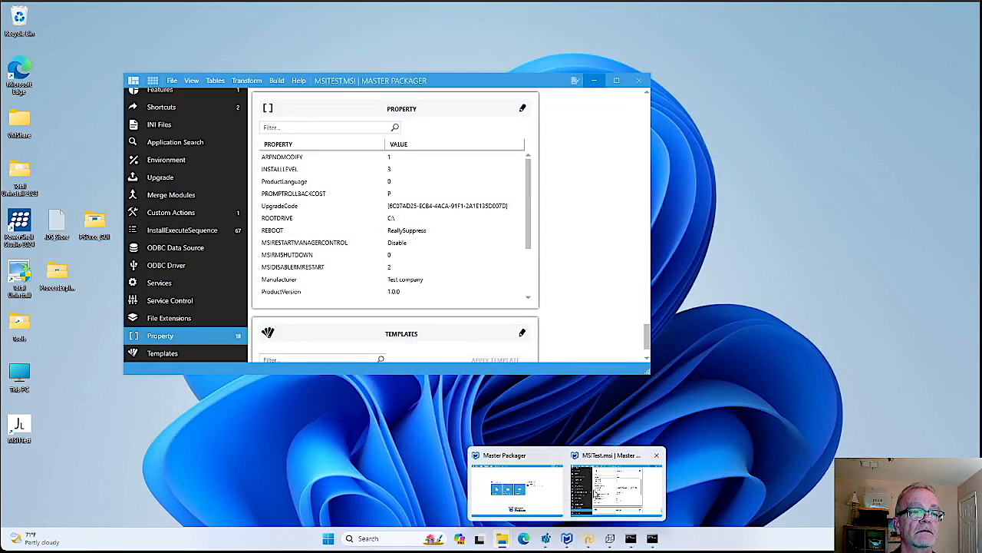
left_click(599, 492)
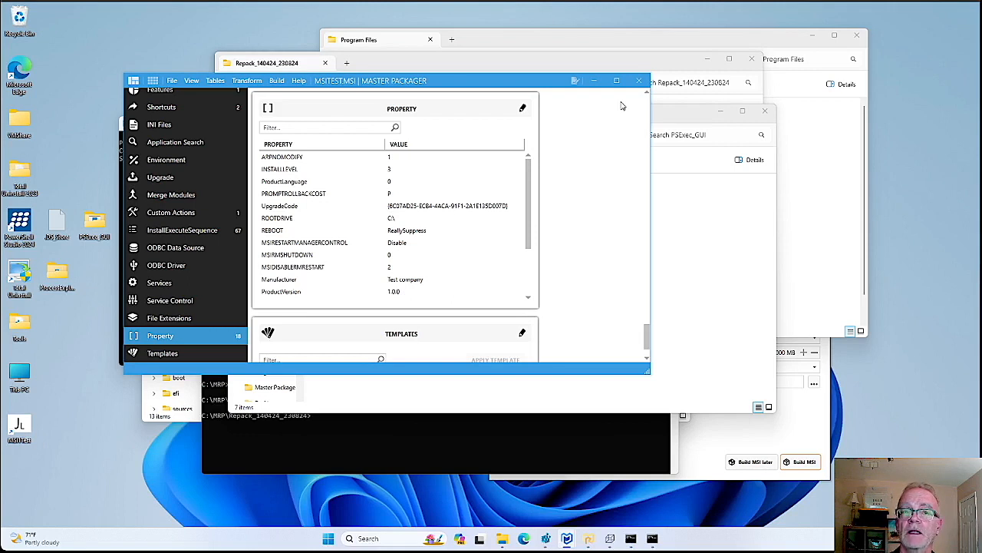
Return to the system command prompt and bring the Repack_140424_230824 folder window forward to check its files
left_click(432, 445)
left_click(341, 416)
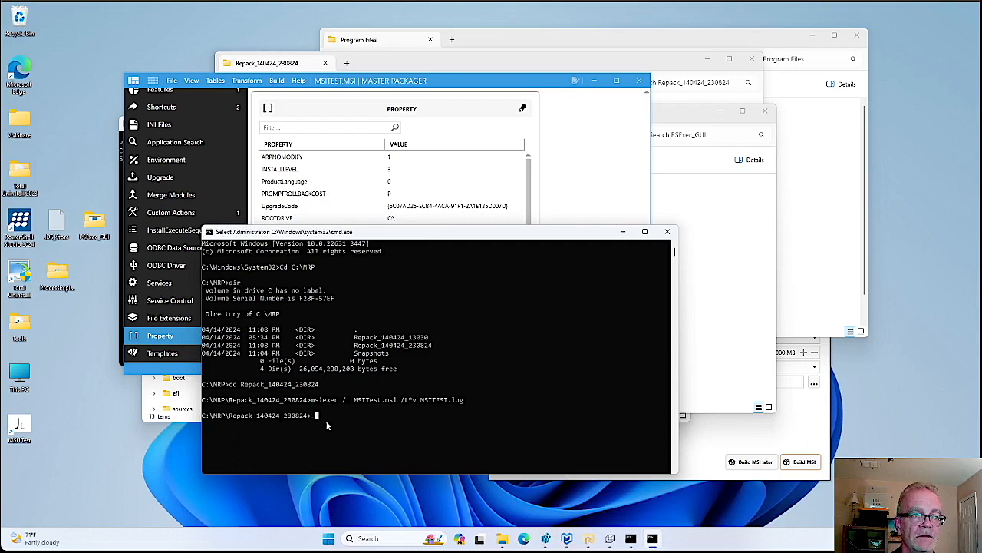
left_click(720, 206)
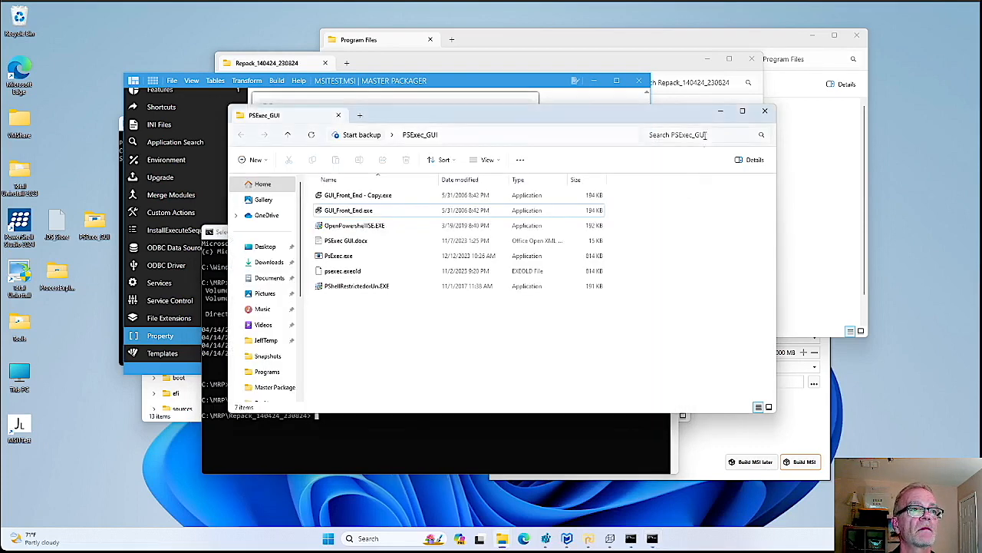
left_click(680, 70)
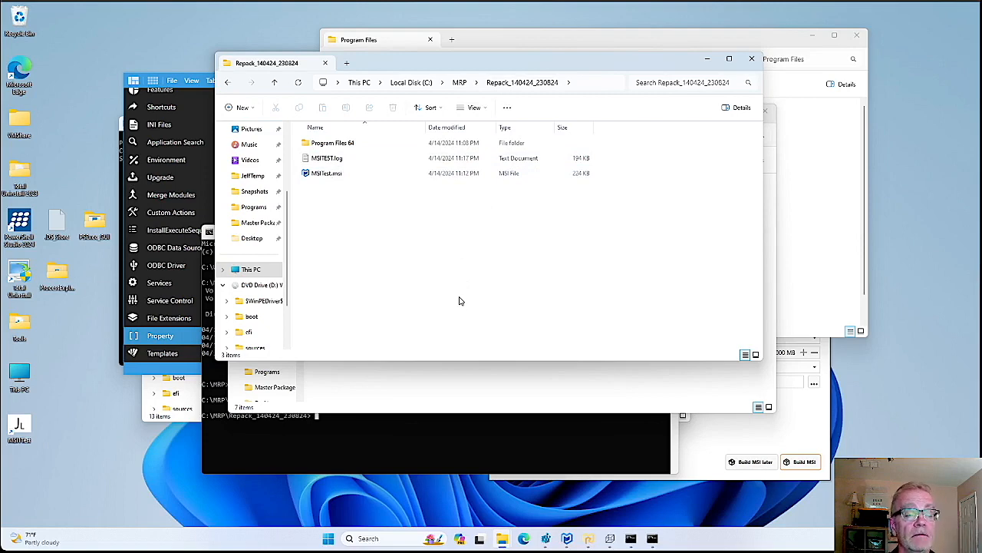
Open MSITEST.log from the Repack_140424_230824 folder, examine the installation status at its end, and close it
left_click(334, 162)
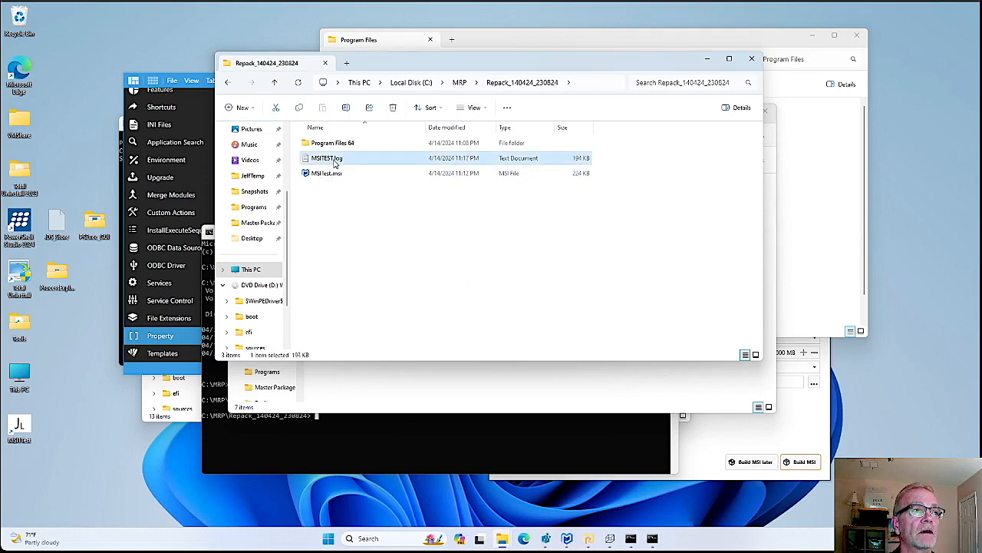
double_click(334, 161)
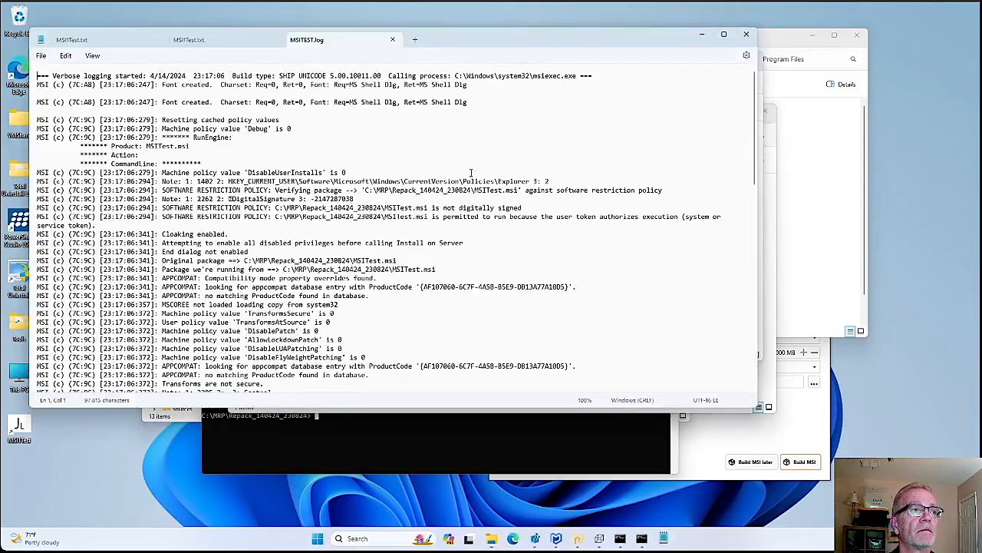
scroll(499, 288, "down", 20)
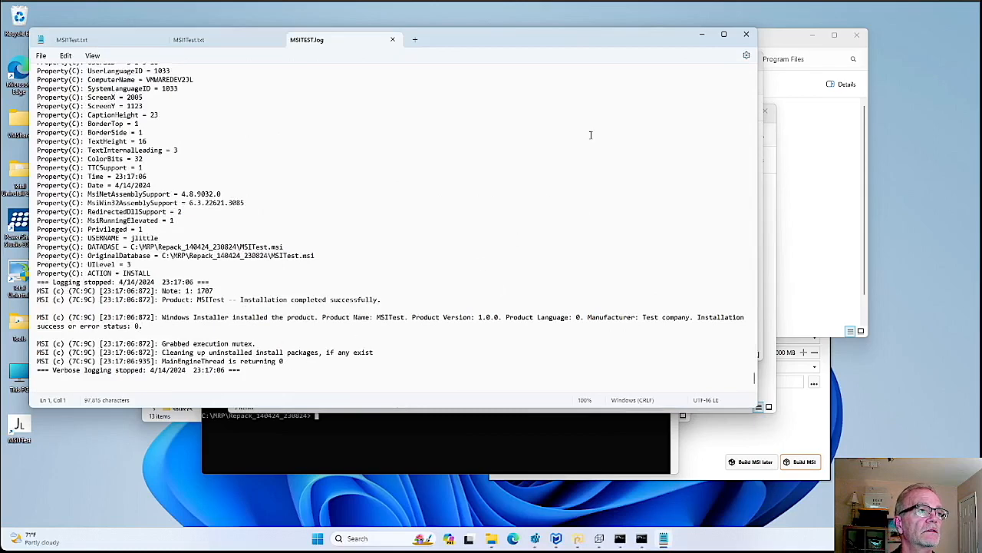
left_click(748, 35)
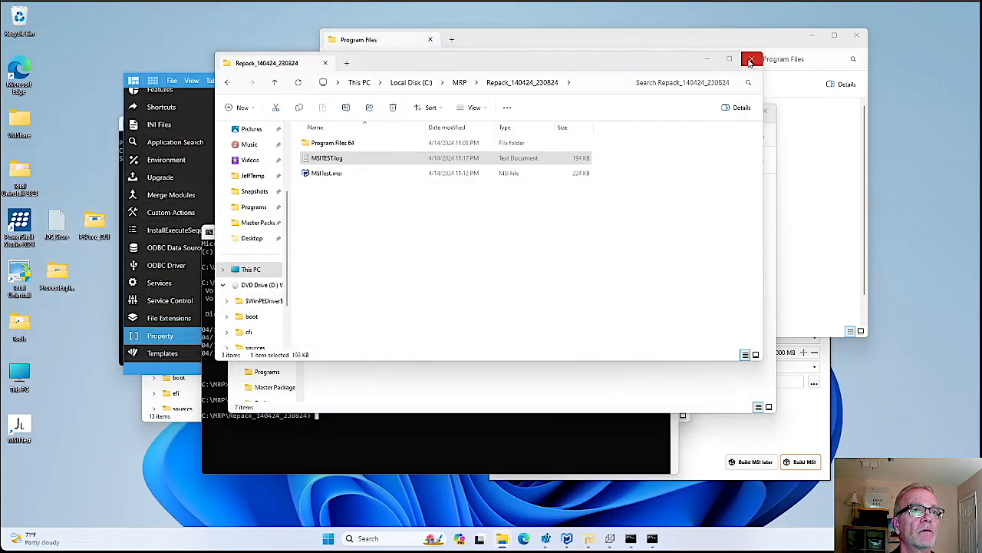
Uninstall the package from the system command prompt with msiexec /x MSITest.msi /L*v MSITEST.log and confirm the removal
left_click(415, 436)
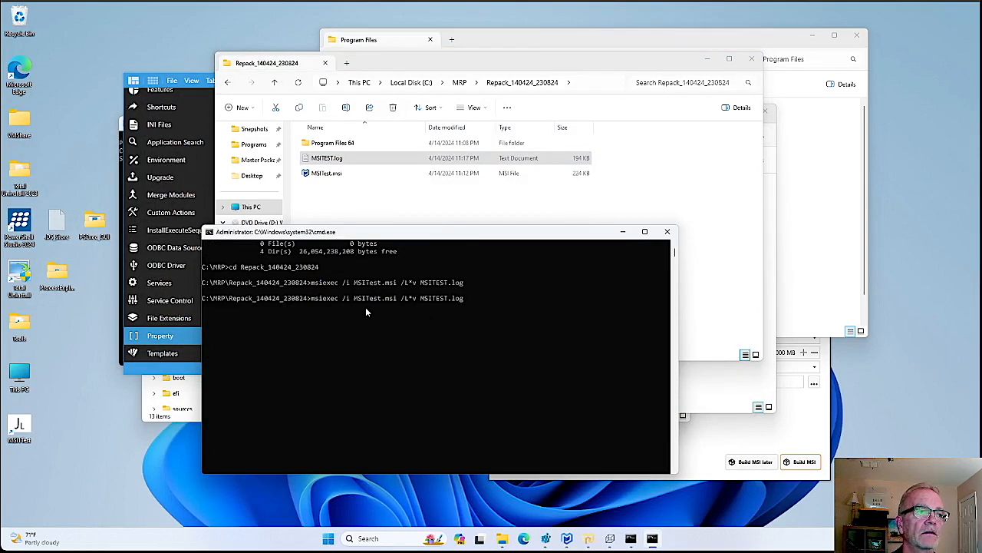
key("BackSpace")
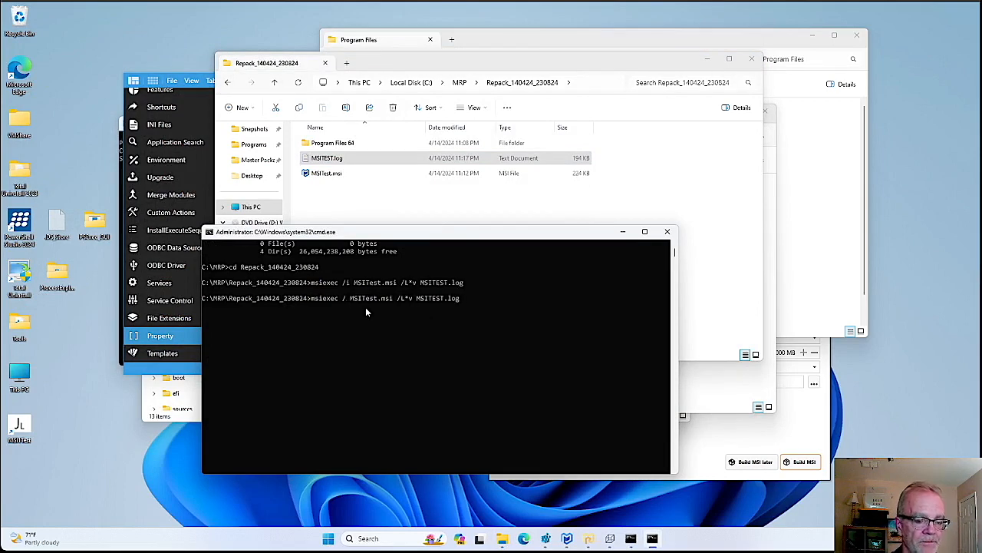
type("x")
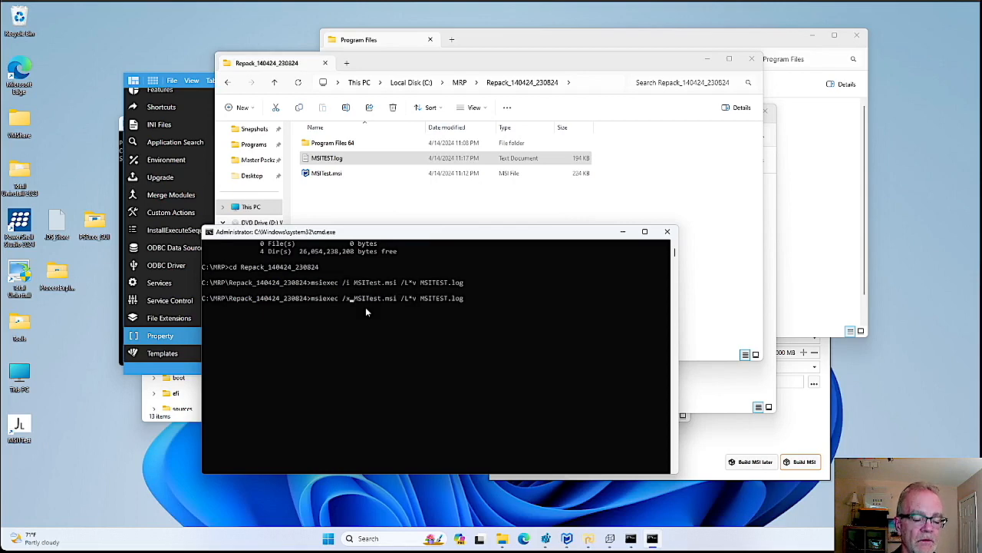
key("Return")
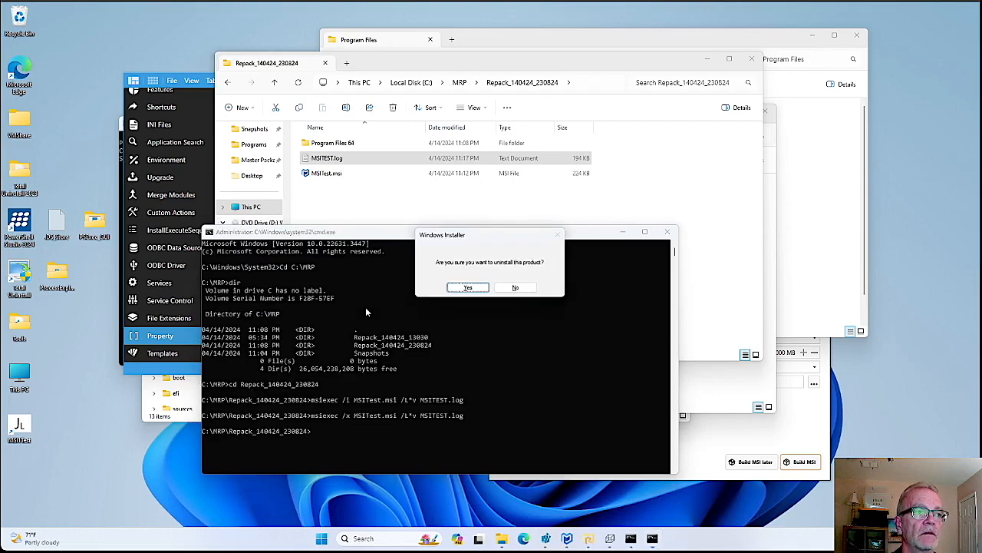
left_click(469, 287)
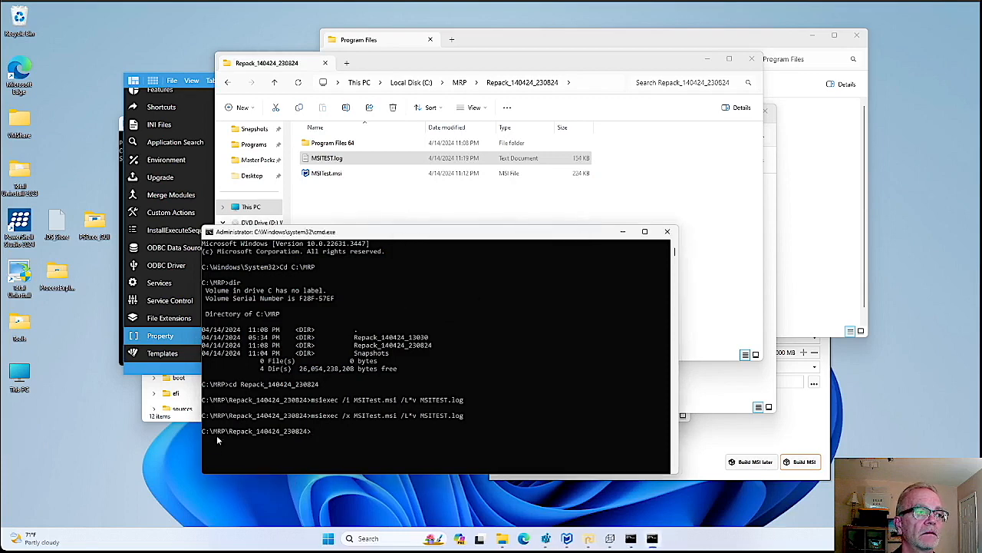
Refresh Registry Editor to check for the TestMSI1 key under HKEY_LOCAL_MACHINE\SOFTWARE, and minimize the editor
left_click(544, 500)
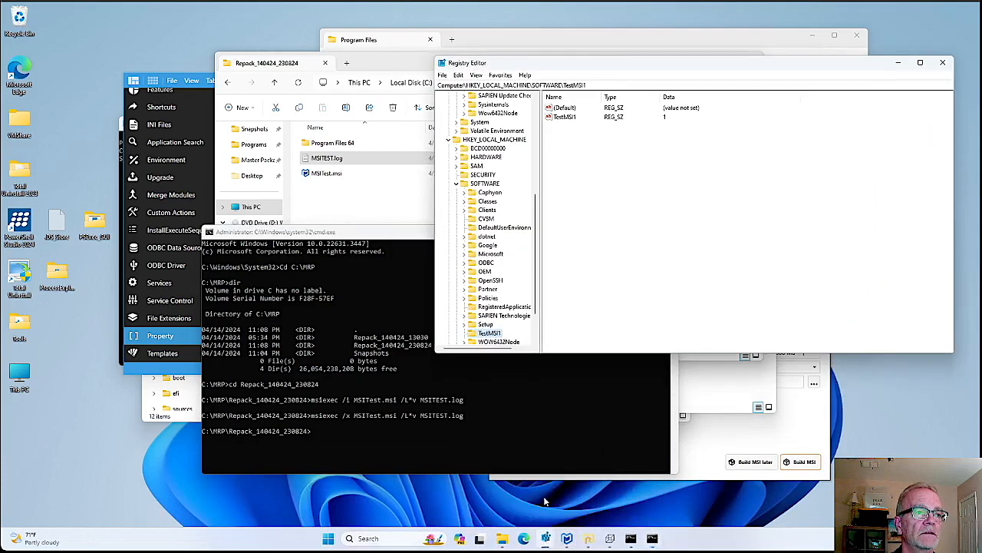
left_click(475, 76)
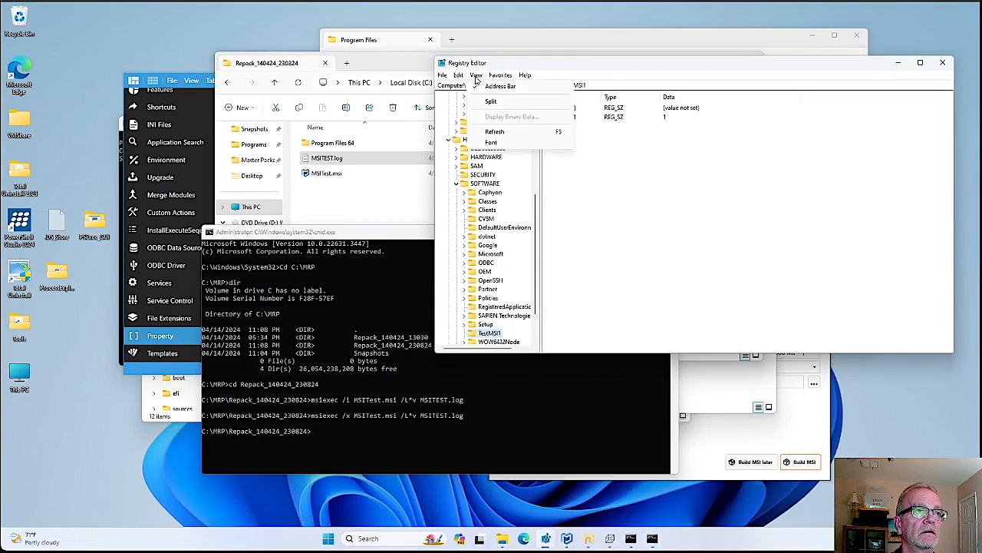
left_click(495, 131)
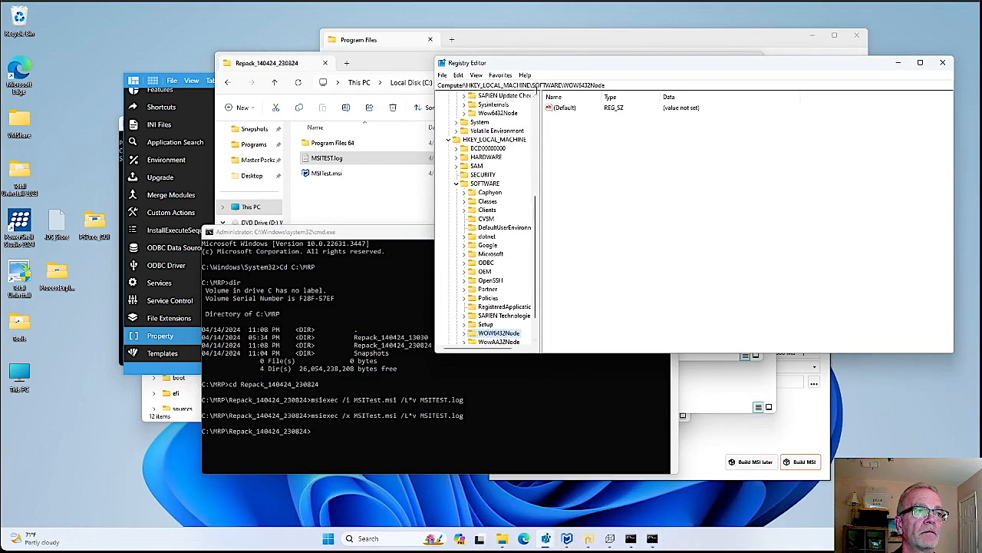
scroll(510, 296, "down", 2)
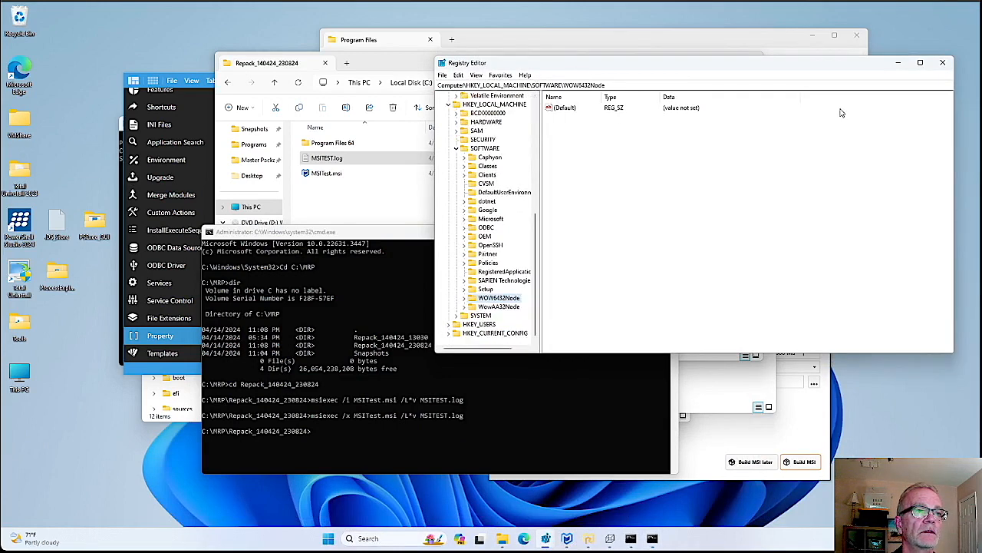
left_click(898, 62)
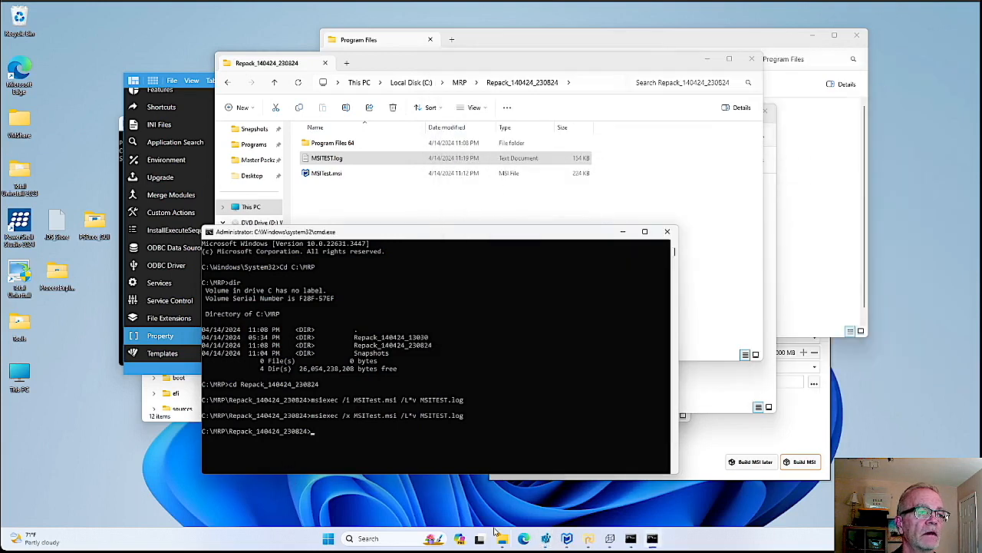
Bring the Program Files folder window forward, check its folders for leftovers of the uninstalled package, and minimize it
mouse_move(500, 537)
left_click(382, 495)
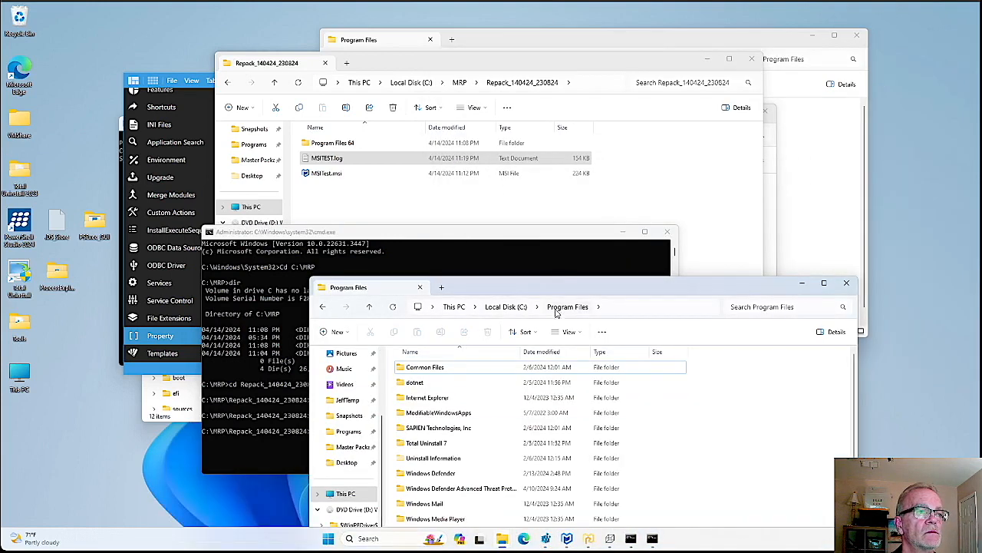
left_click_drag(623, 293, 514, 137)
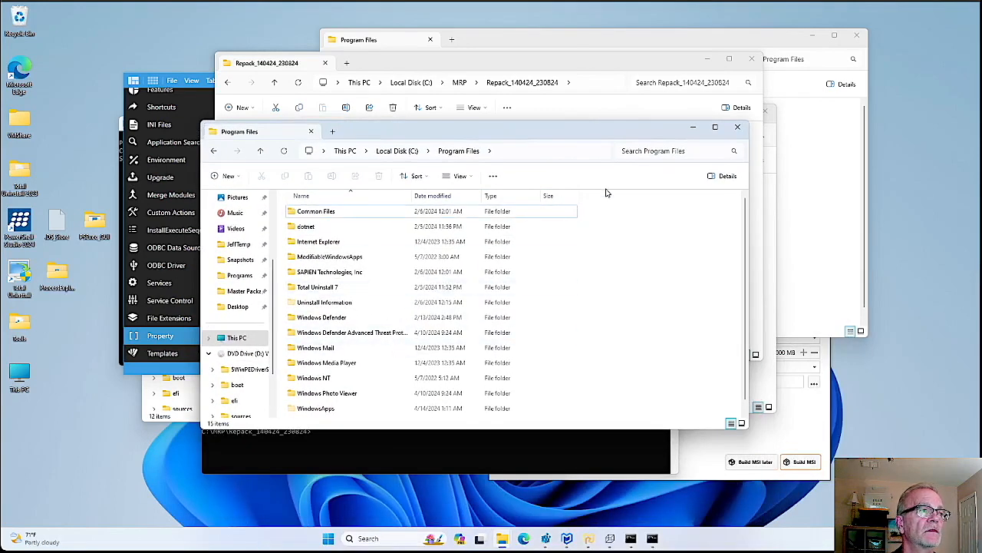
left_click(697, 129)
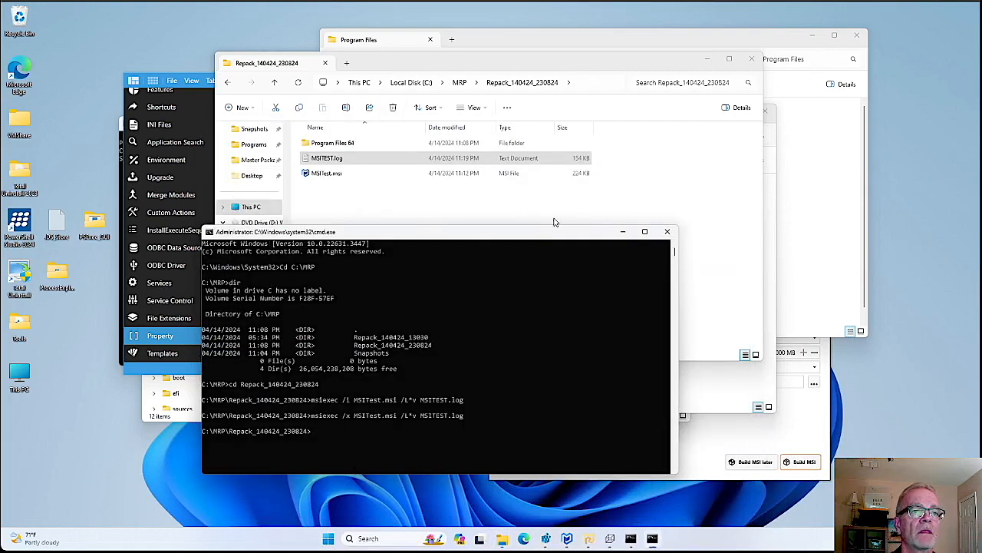
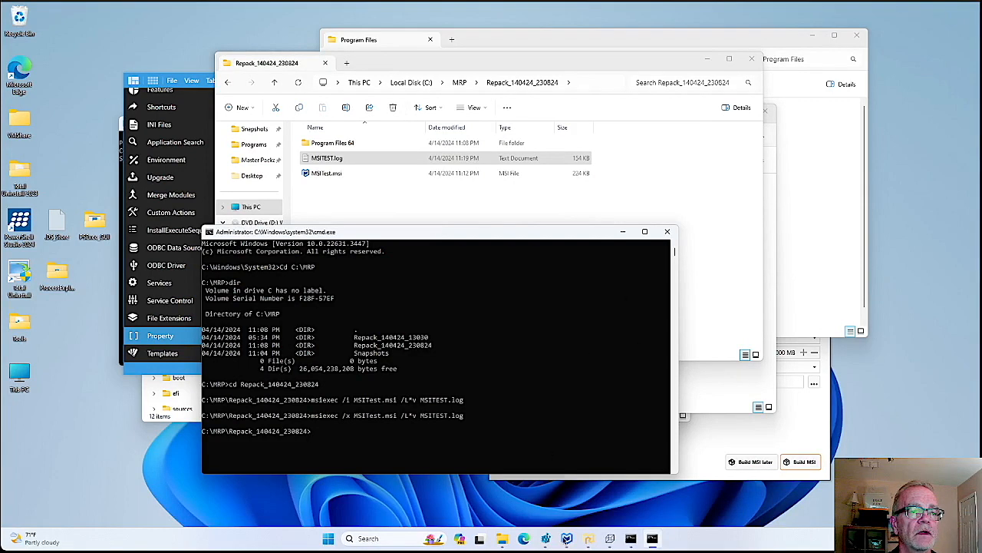
Return to the MSITest.msi project in Master Packager and display its registry entries
mouse_move(589, 538)
left_click(631, 503)
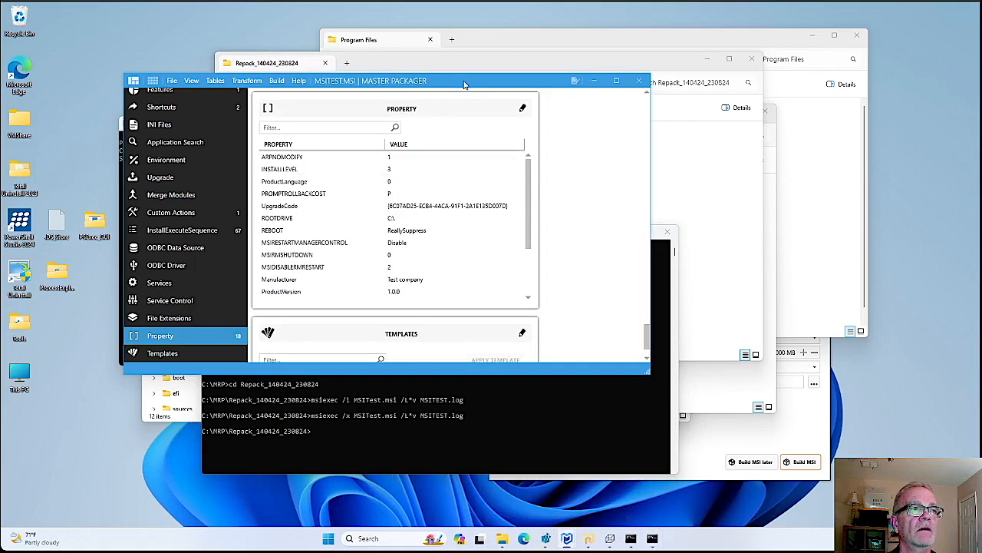
left_click_drag(463, 84, 534, 73)
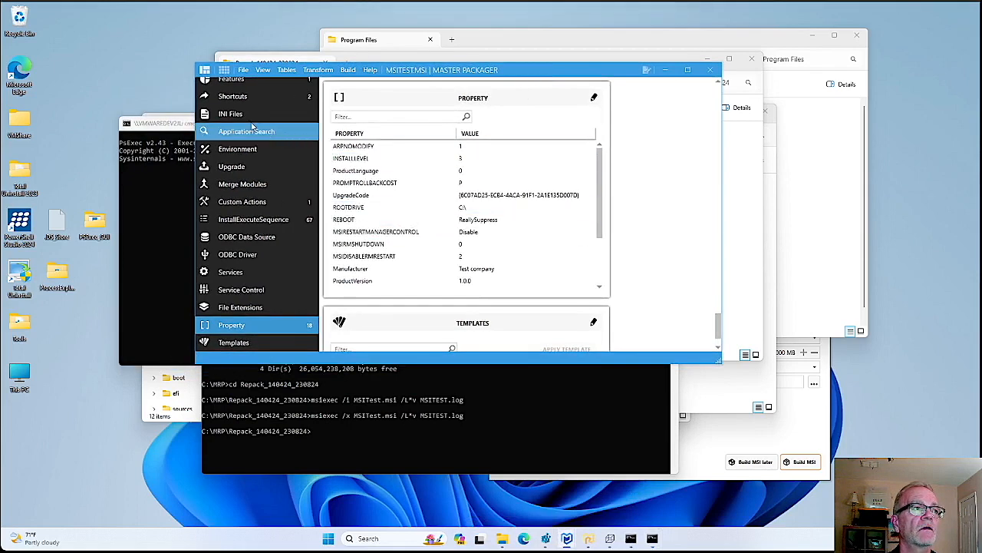
scroll(252, 131, "up", 3)
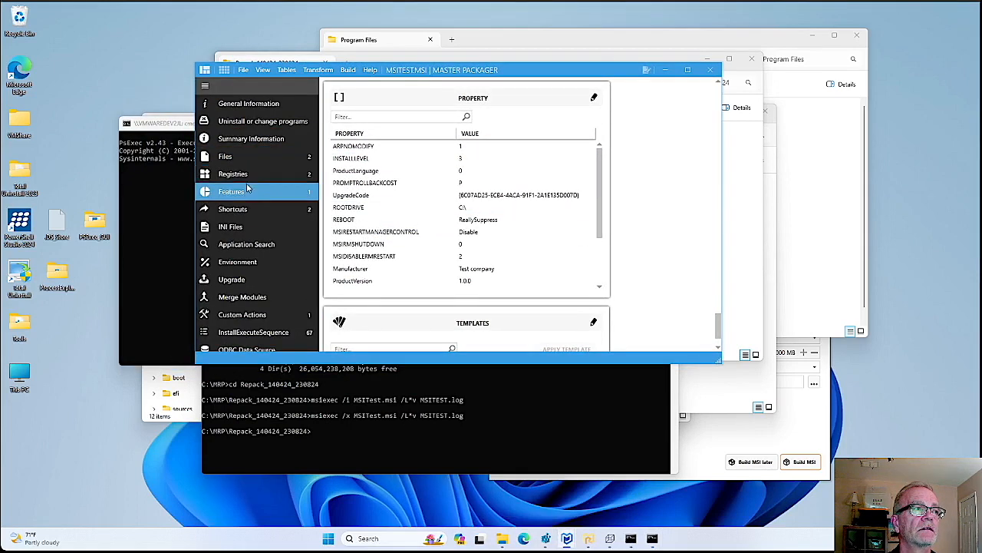
left_click(244, 175)
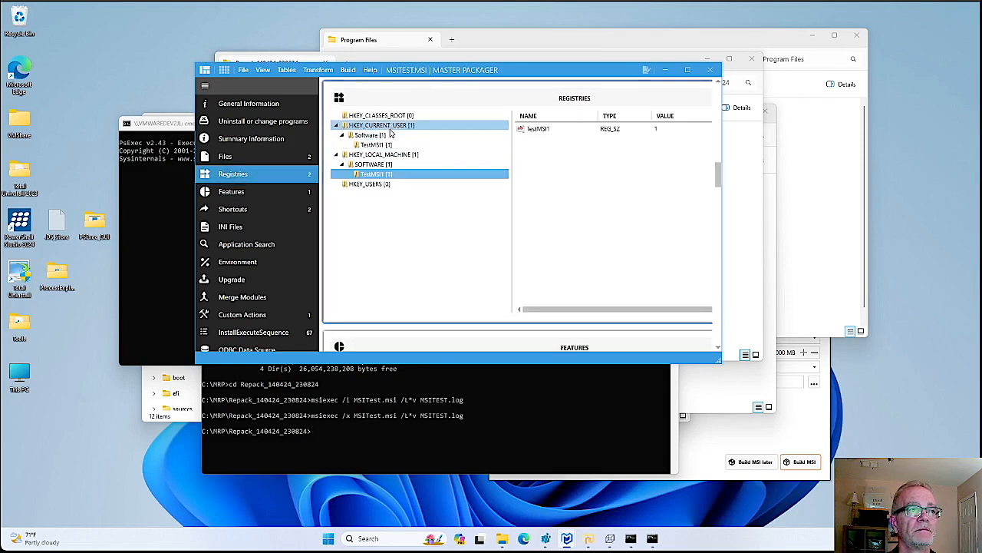
Export the TestMSI1 key under HKEY_CURRENT_USER\Software as CU.reg, replacing the existing file
left_click(381, 145)
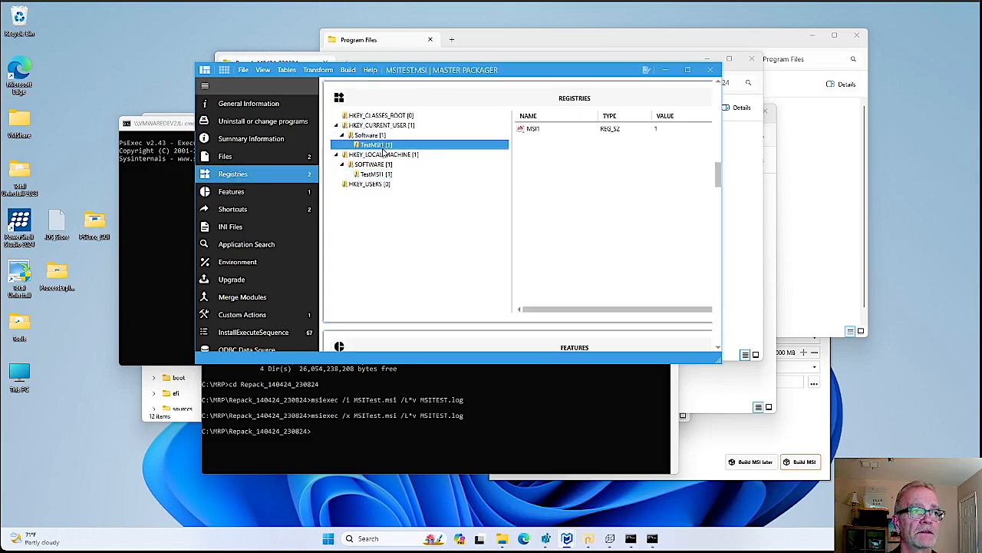
right_click(383, 152)
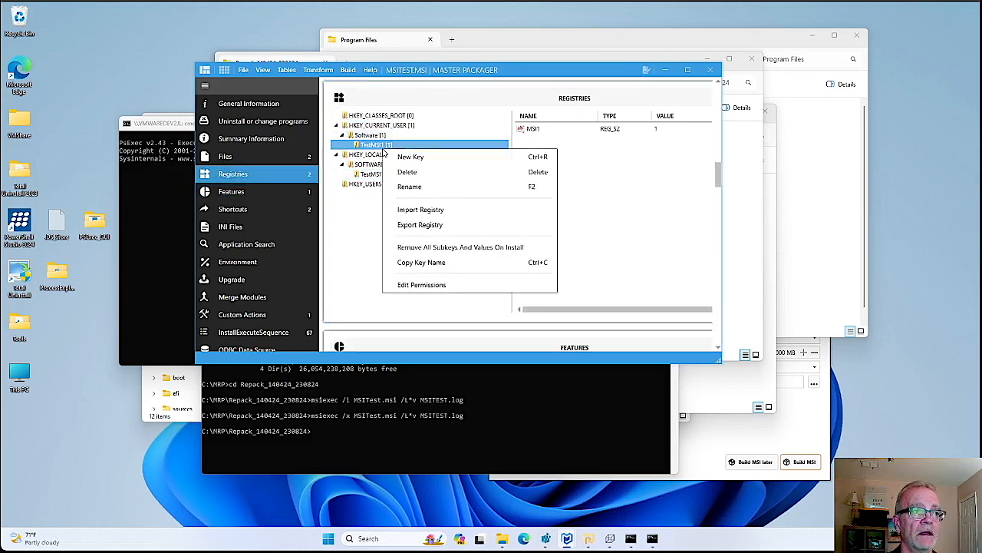
left_click(443, 227)
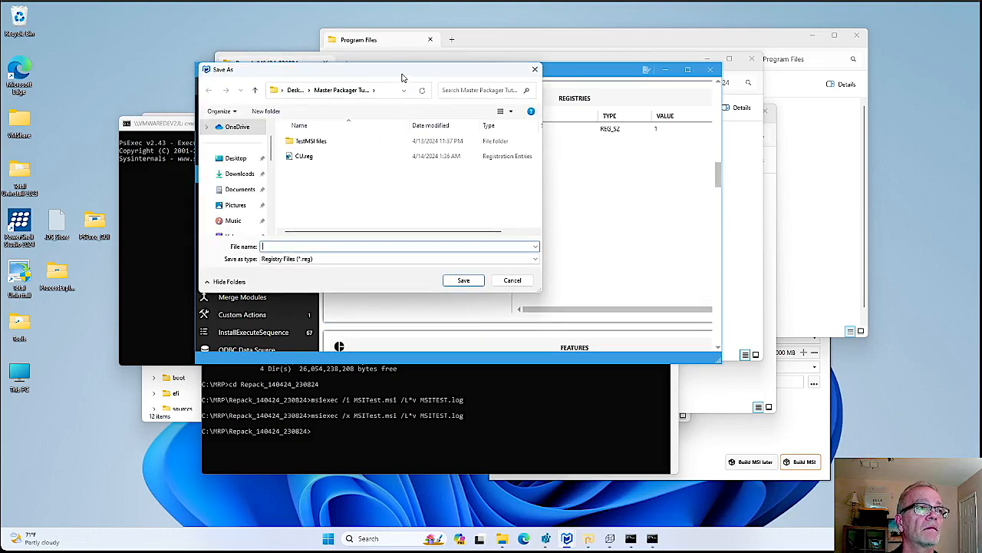
left_click_drag(386, 72, 477, 124)
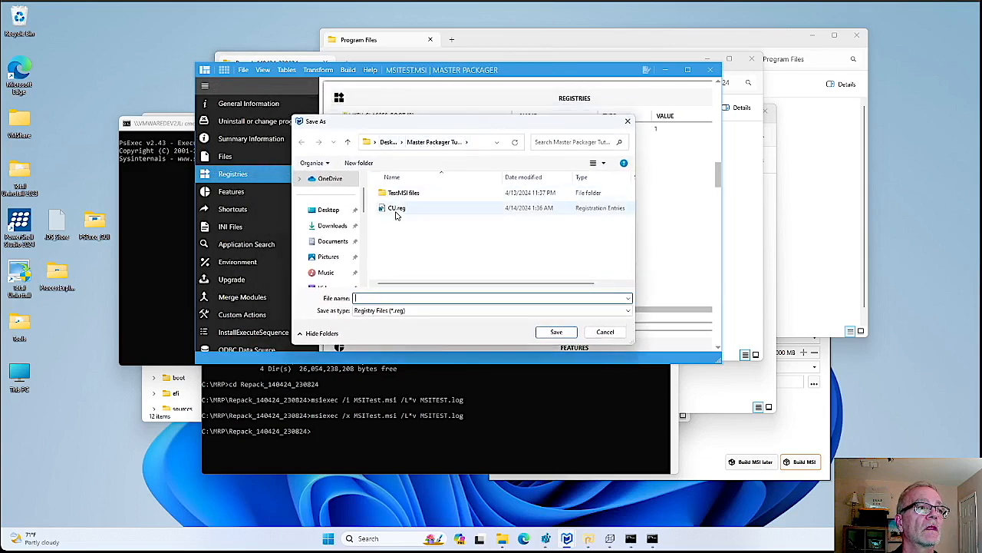
left_click(399, 208)
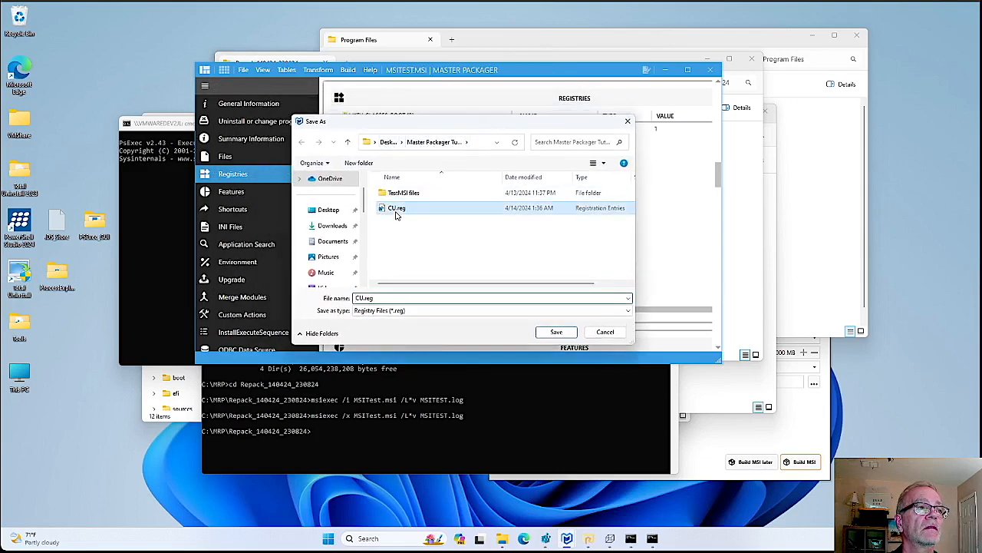
left_click(557, 333)
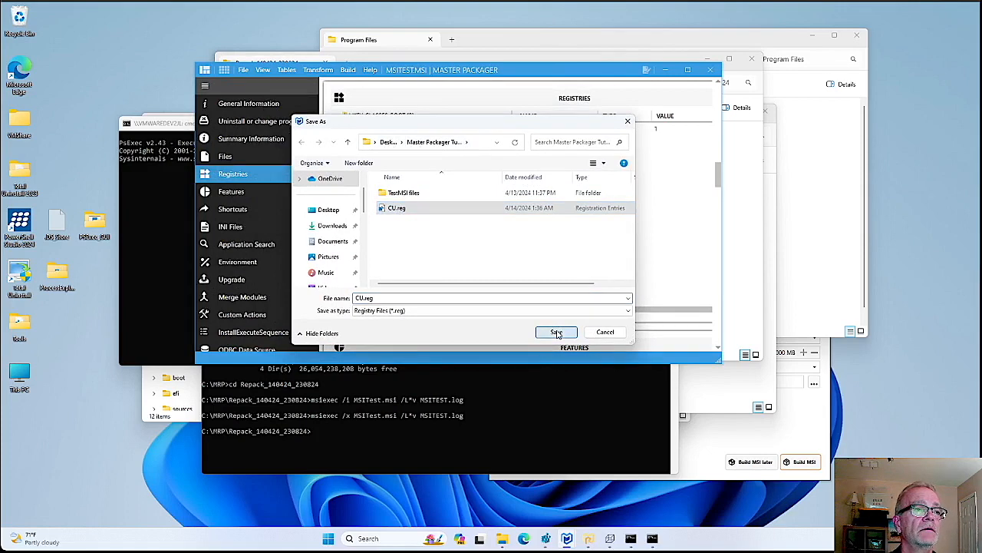
left_click(529, 305)
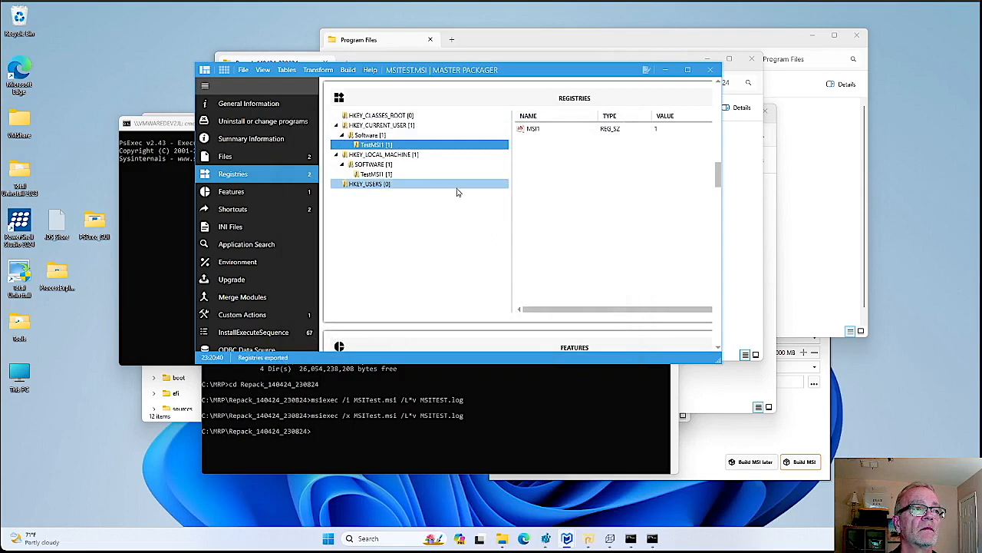
Delete the TestMSI1 key under HKEY_CURRENT_USER\Software from the package
right_click(374, 146)
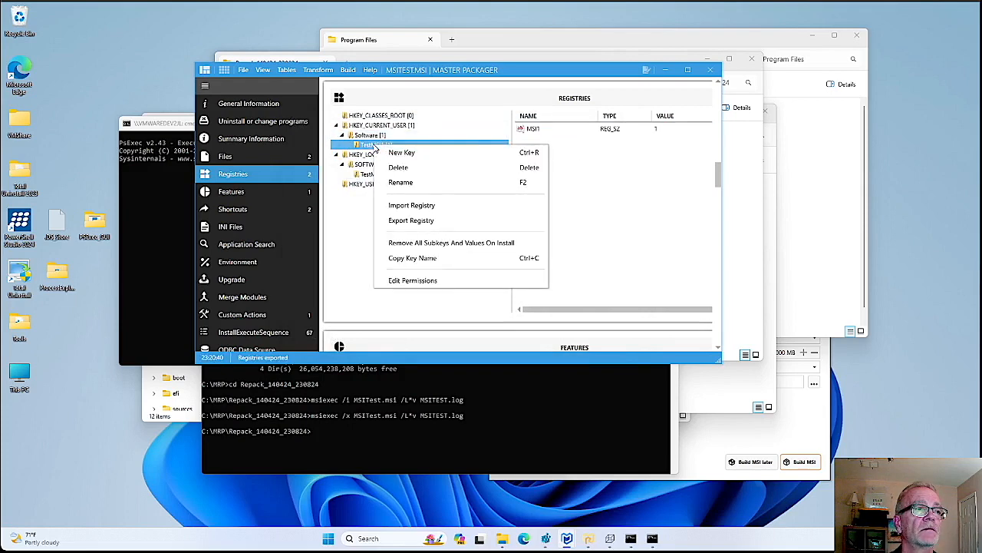
left_click(405, 170)
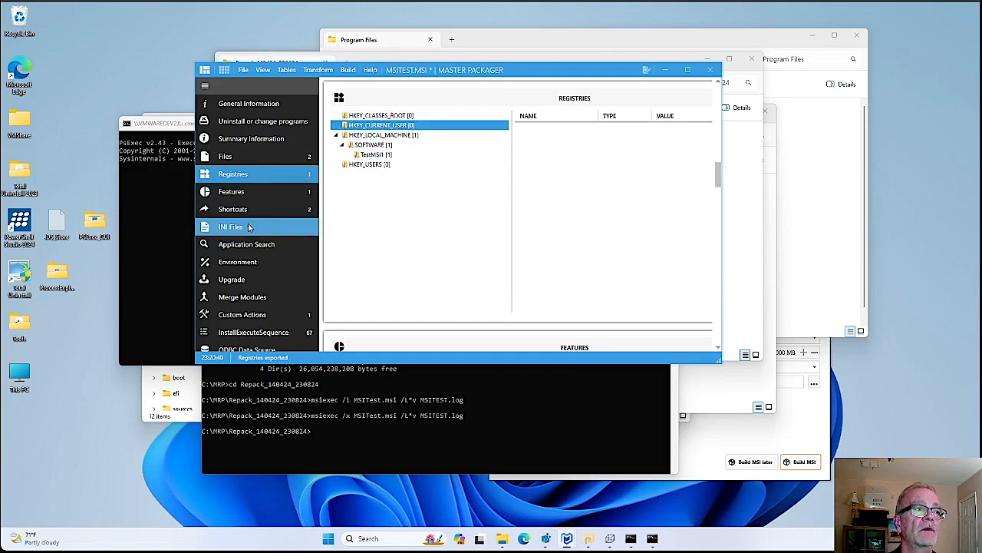
scroll(269, 241, "down", 2)
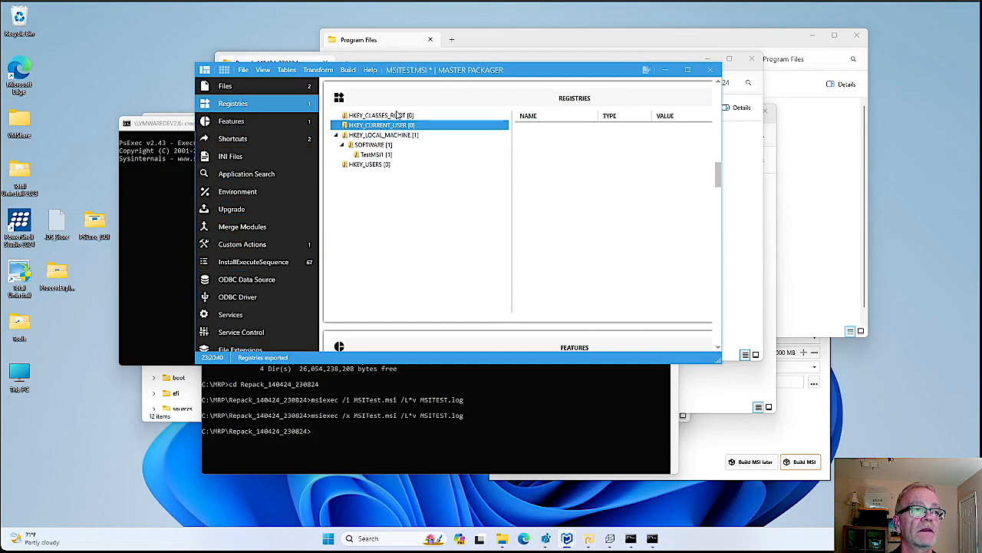
scroll(279, 219, "down", 1)
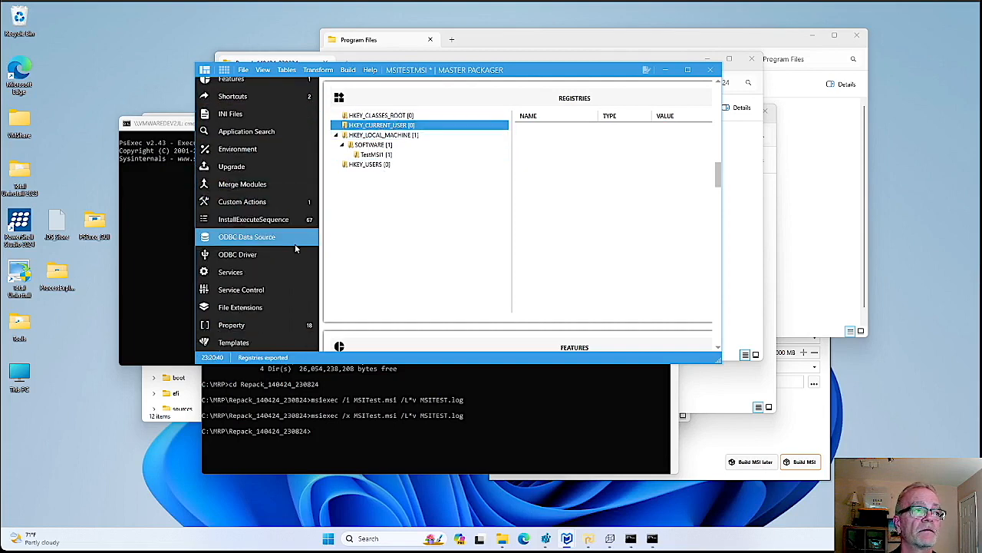
scroll(288, 261, "up", 2)
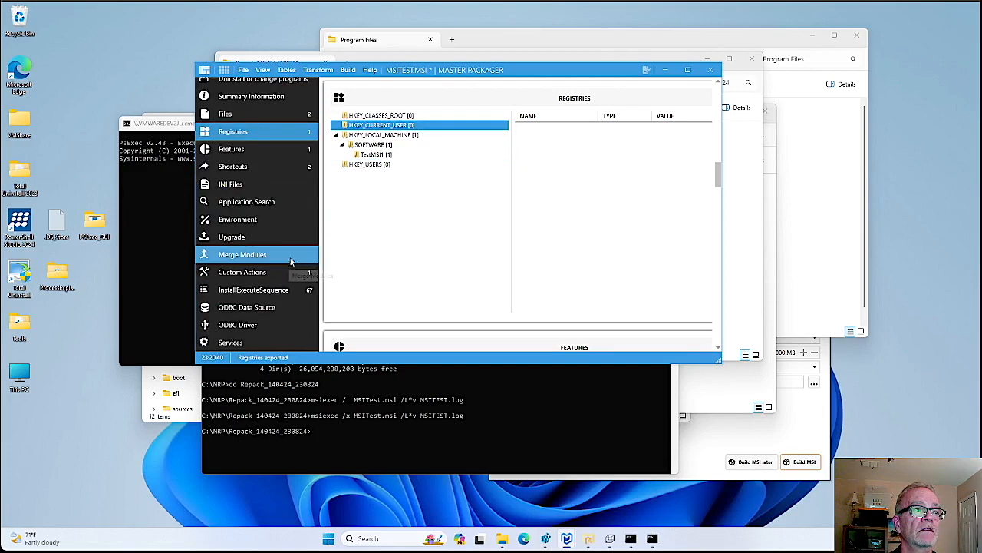
scroll(263, 192, "down", 2)
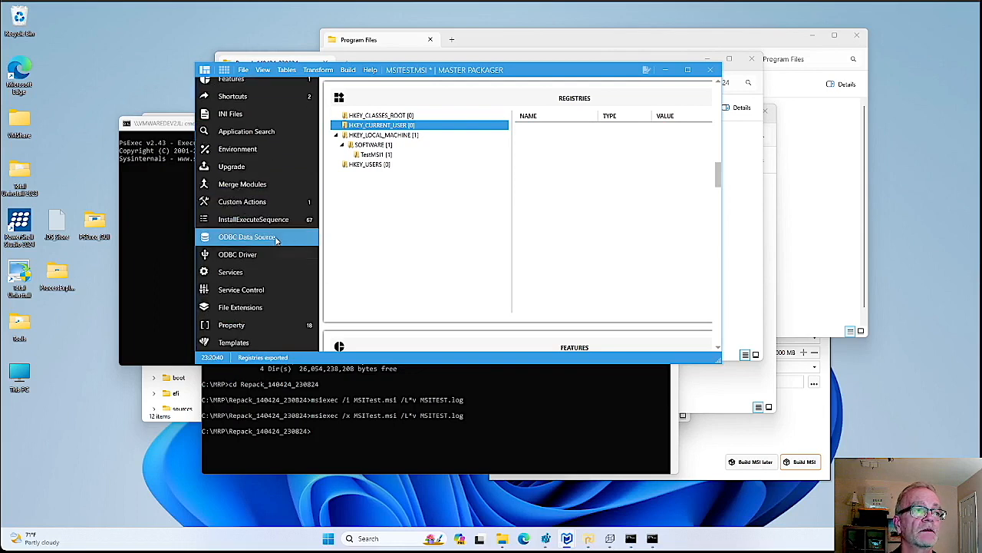
Add the predefined action "Apply HKCU registries to all users" to the package's custom actions
left_click(245, 201)
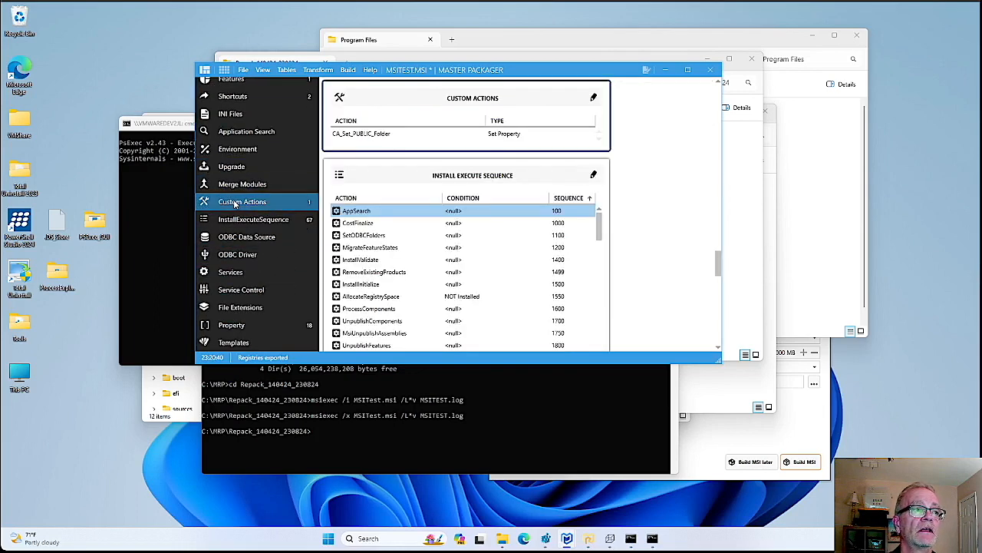
left_click(594, 98)
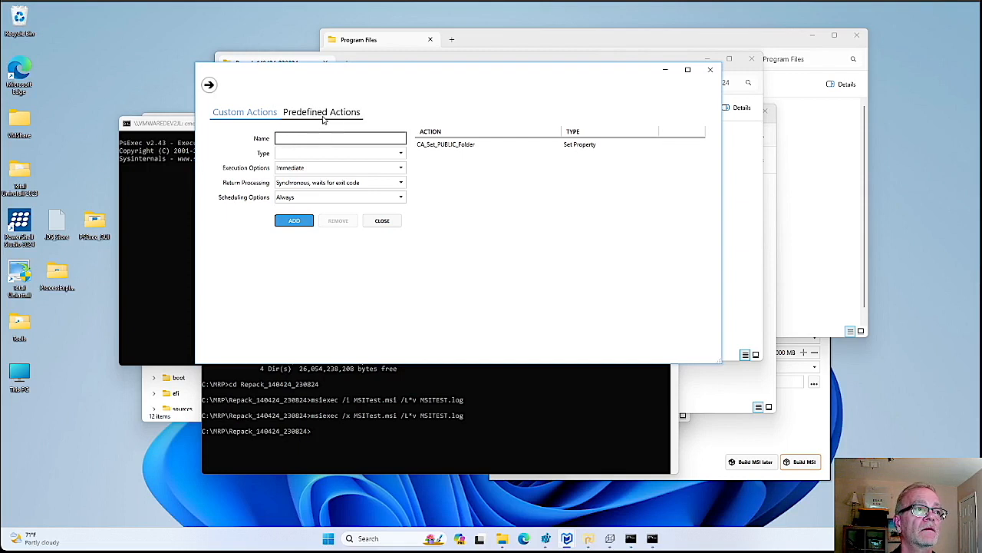
left_click(324, 115)
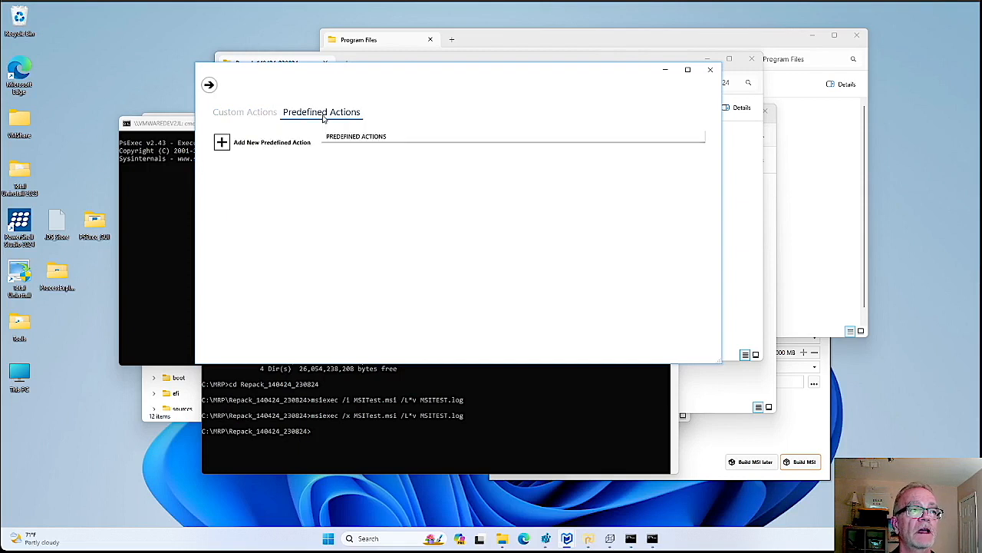
left_click(222, 143)
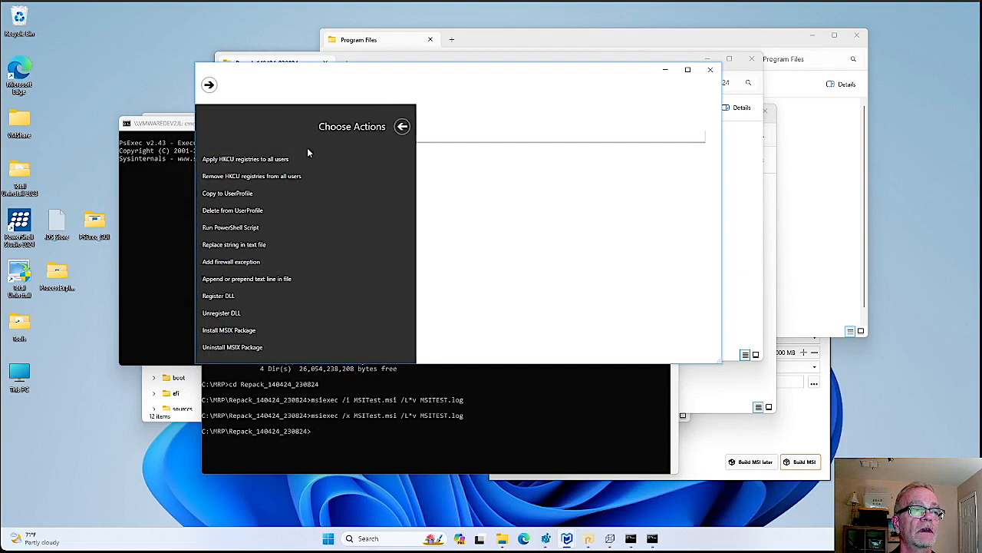
left_click(244, 161)
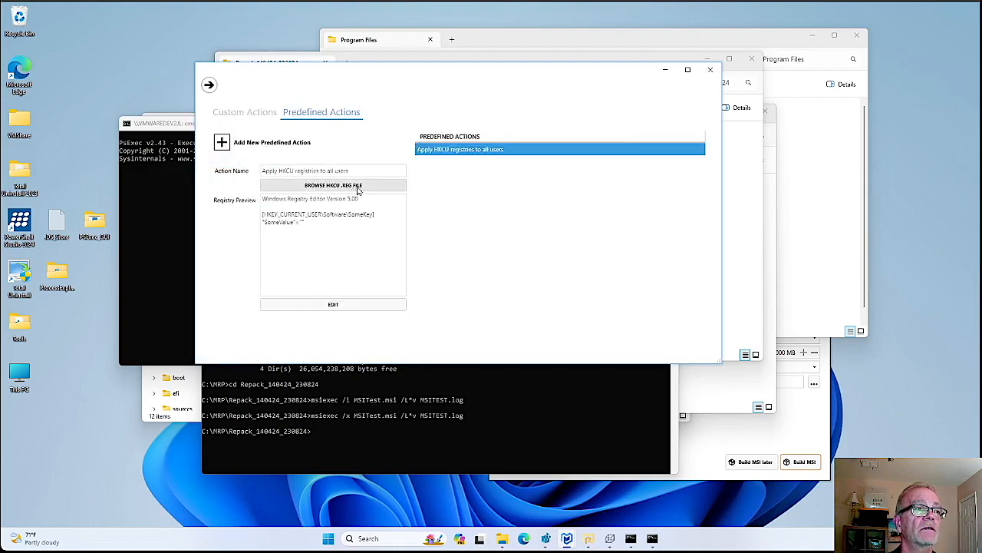
Load CU.reg as the registry file of the "Apply HKCU registries to all users" action
left_click(355, 187)
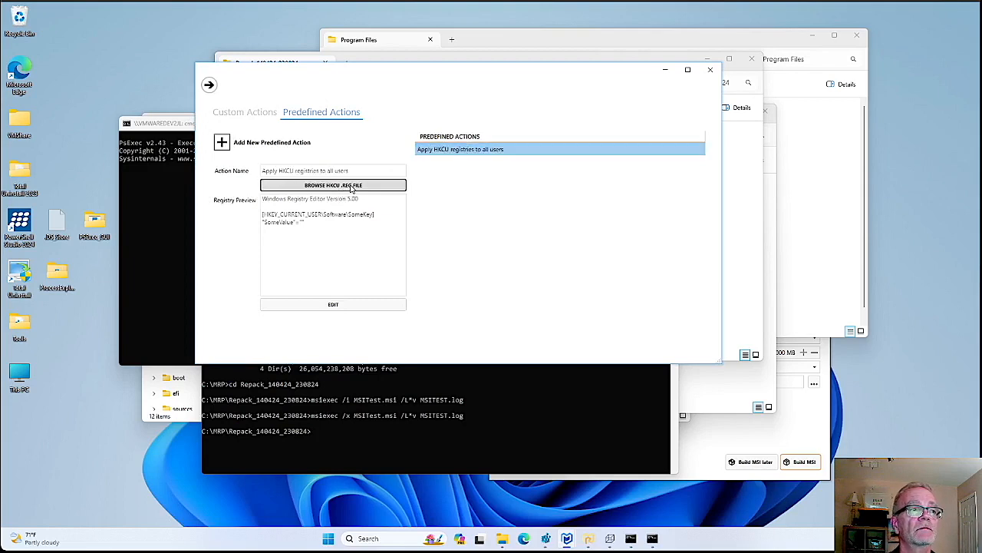
left_click(394, 208)
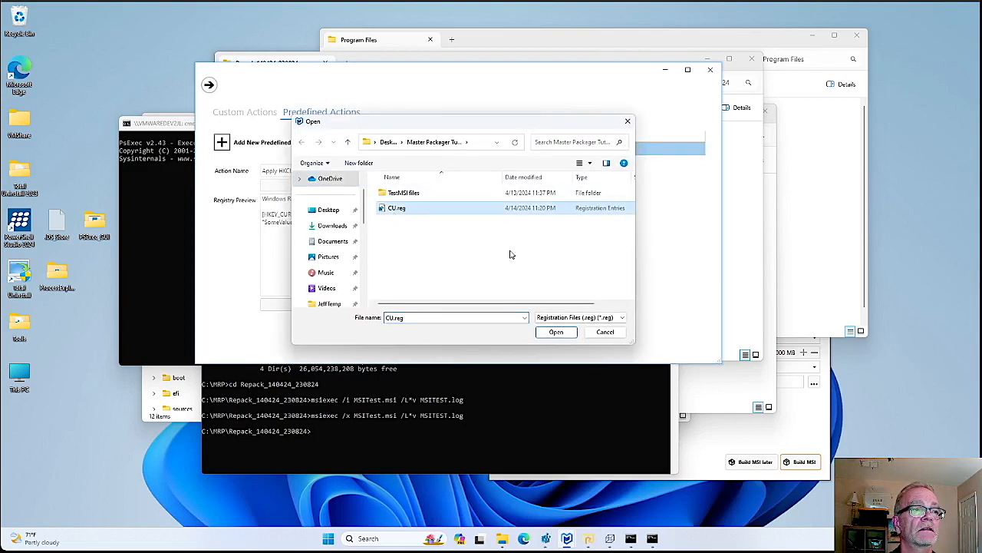
left_click(556, 332)
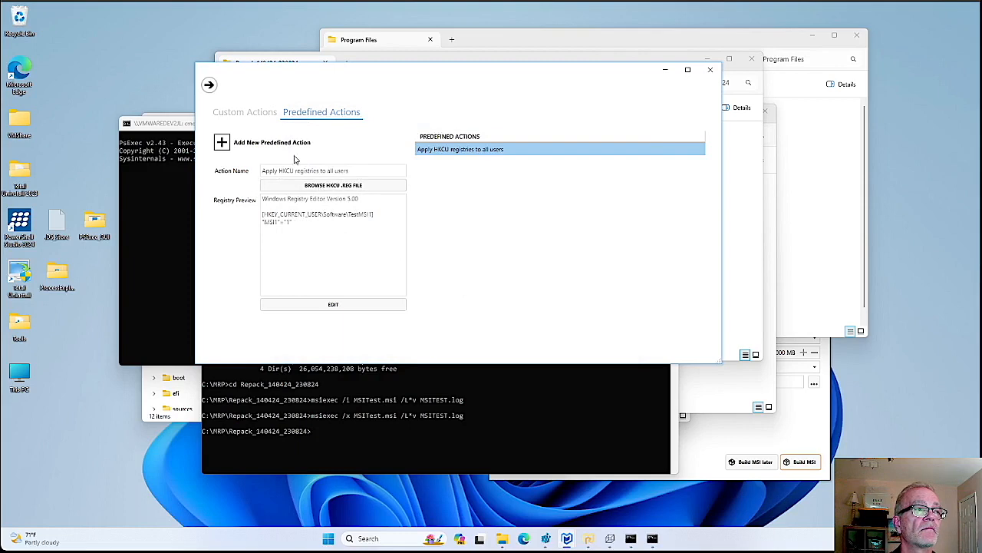
Examine the settings of the MP_ApplyHKCUForAllUsers and MP_SetApplyHKCUForAllUsers custom actions, including the return processing options
left_click(248, 114)
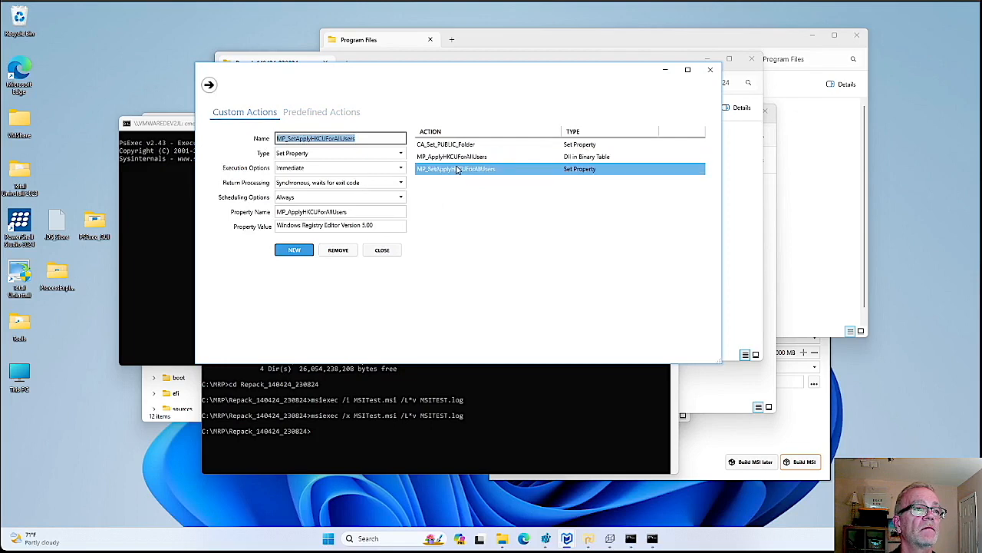
left_click(506, 158)
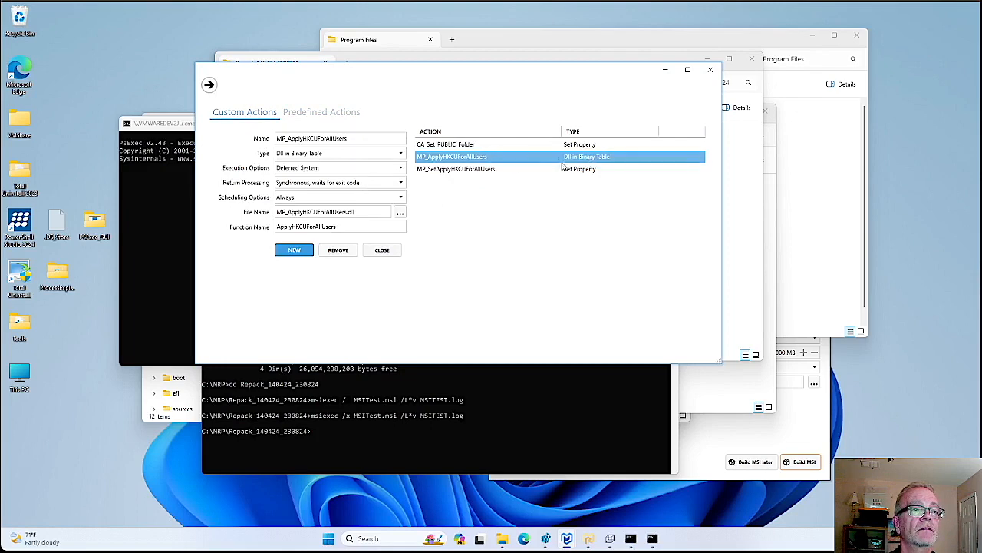
left_click(457, 172)
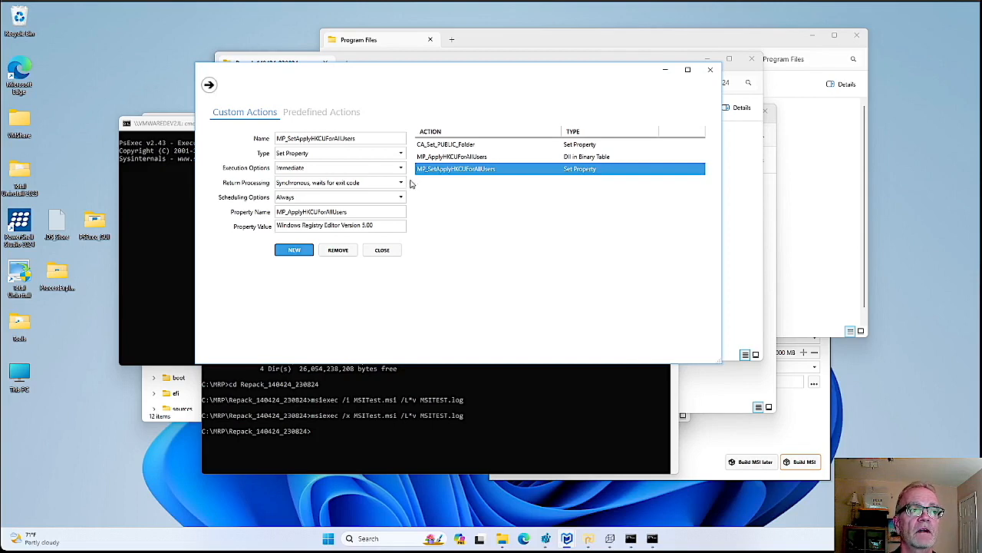
left_click(375, 183)
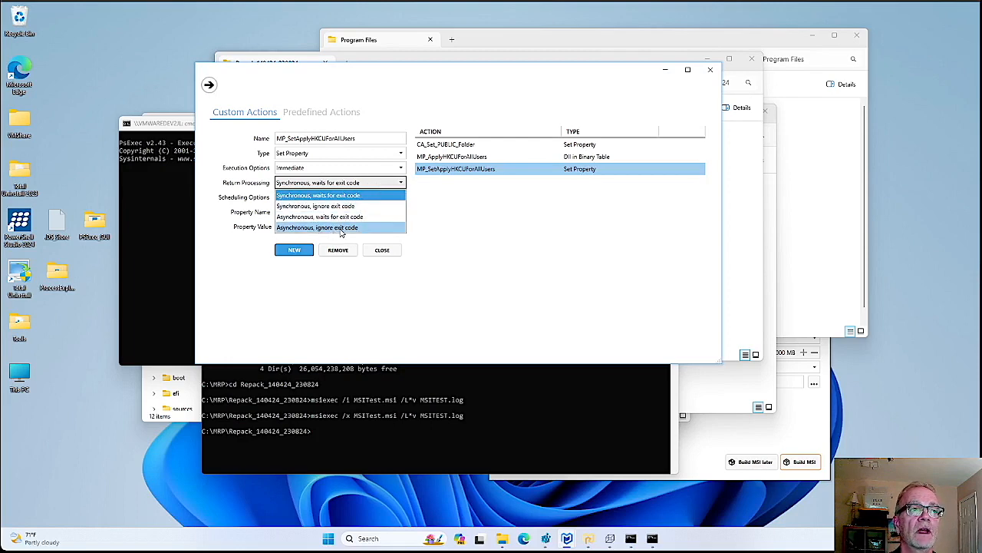
left_click(426, 217)
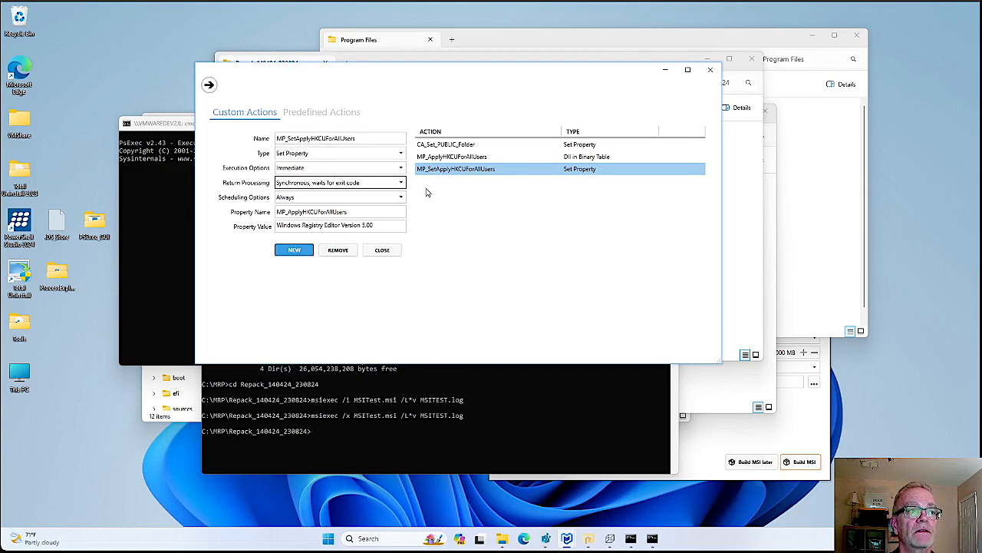
Close the custom actions editor and save the MSITest.msi package
left_click(387, 253)
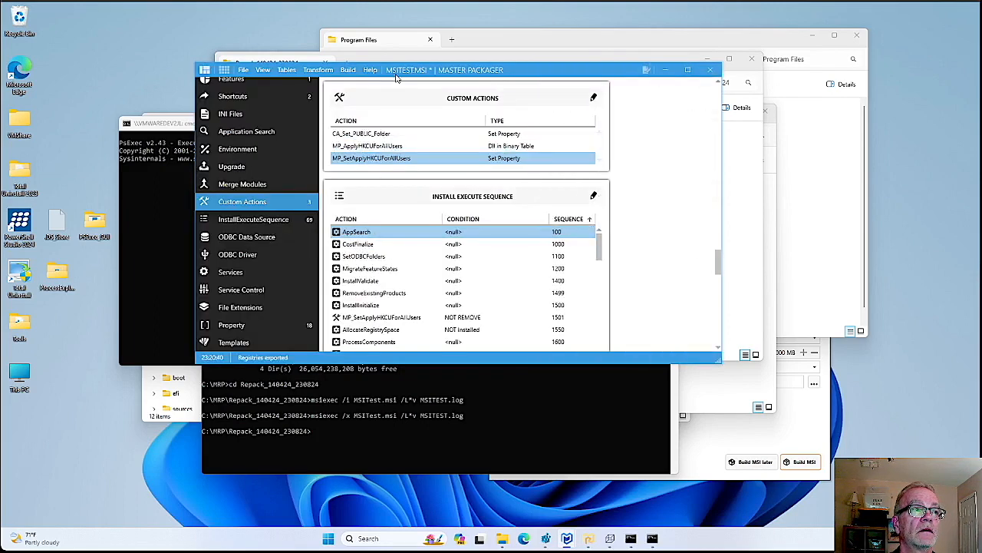
left_click(242, 70)
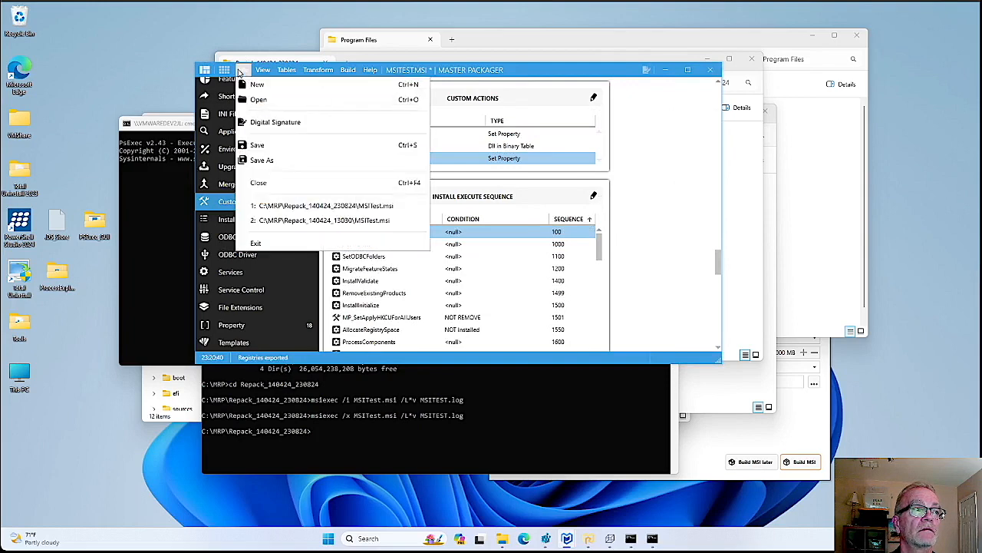
left_click(259, 146)
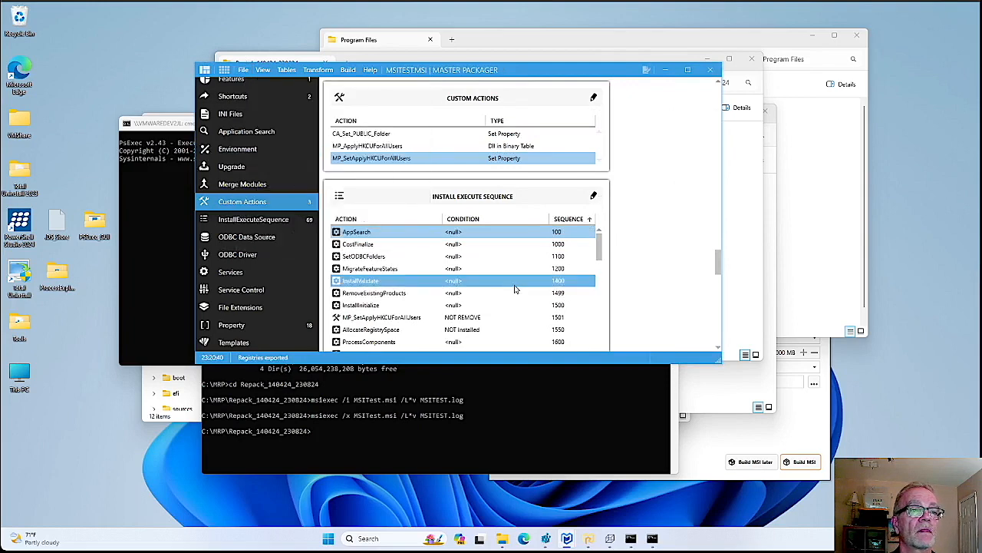
Install the package from the administrator command prompt with msiexec /i MSITest.msi /L*v MSITEST.log
left_click(653, 538)
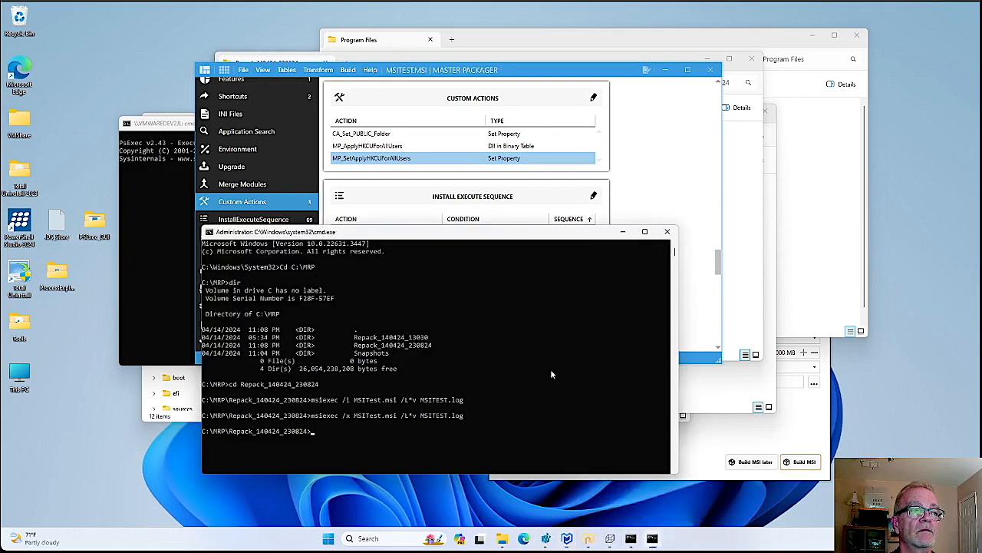
left_click_drag(490, 236, 504, 110)
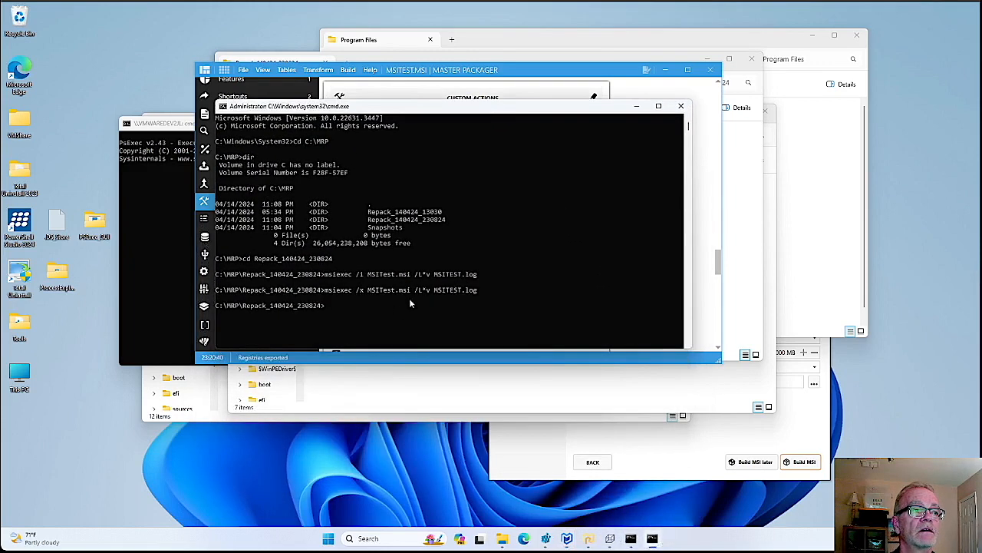
key("Up")
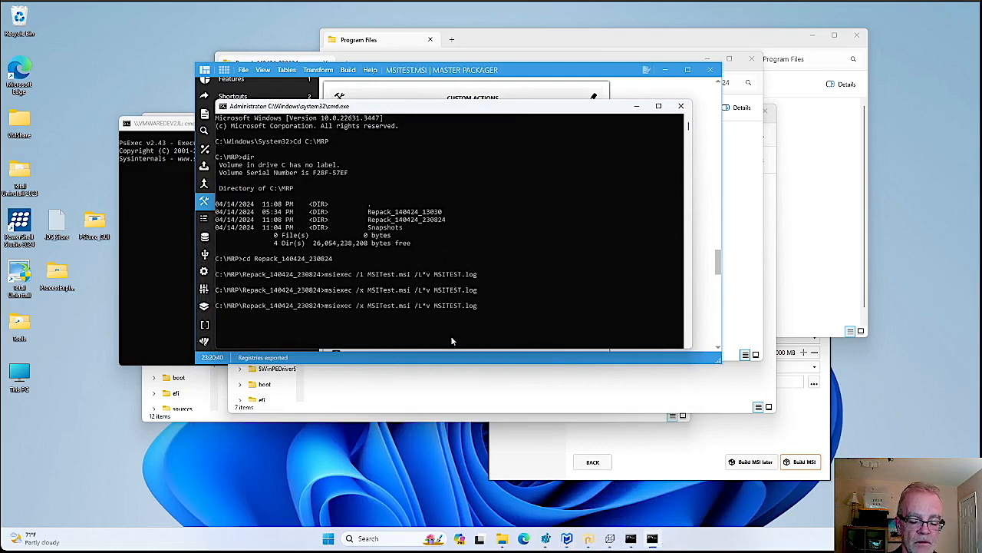
key("Left")
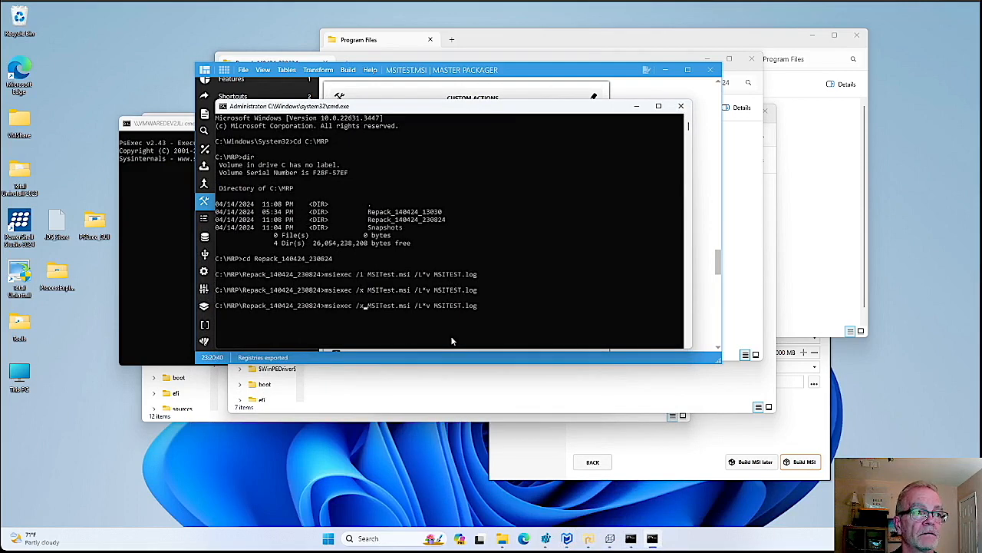
key("BackSpace")
type("i")
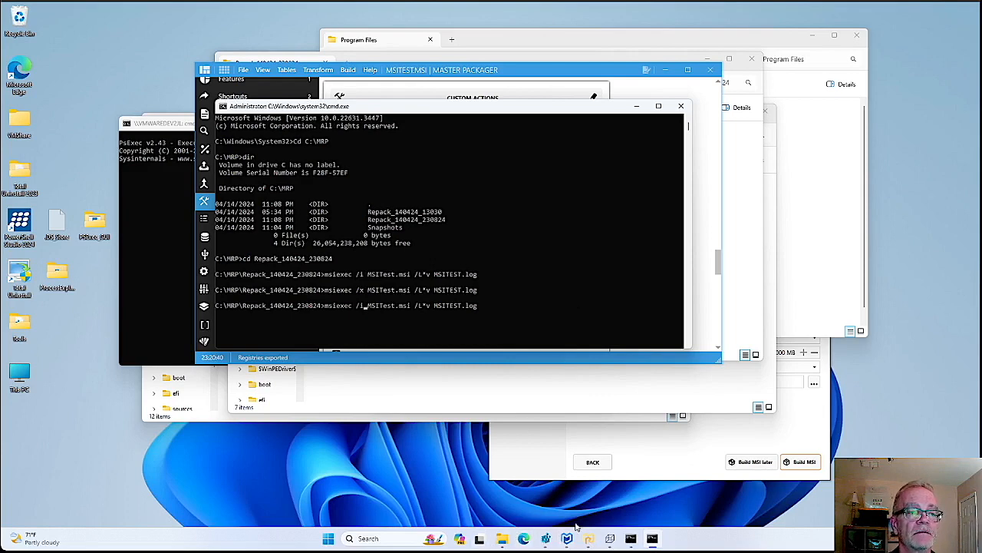
mouse_move(544, 538)
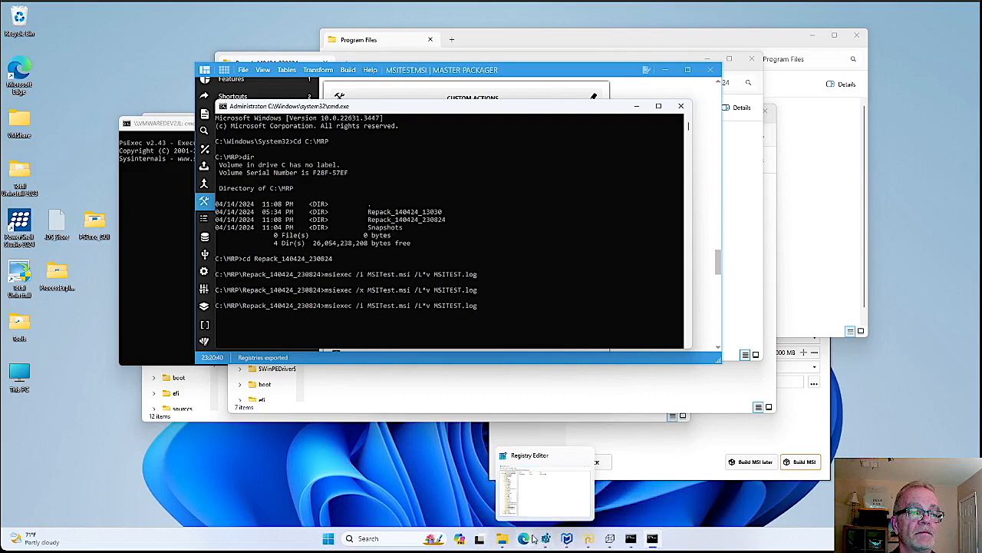
left_click(502, 313)
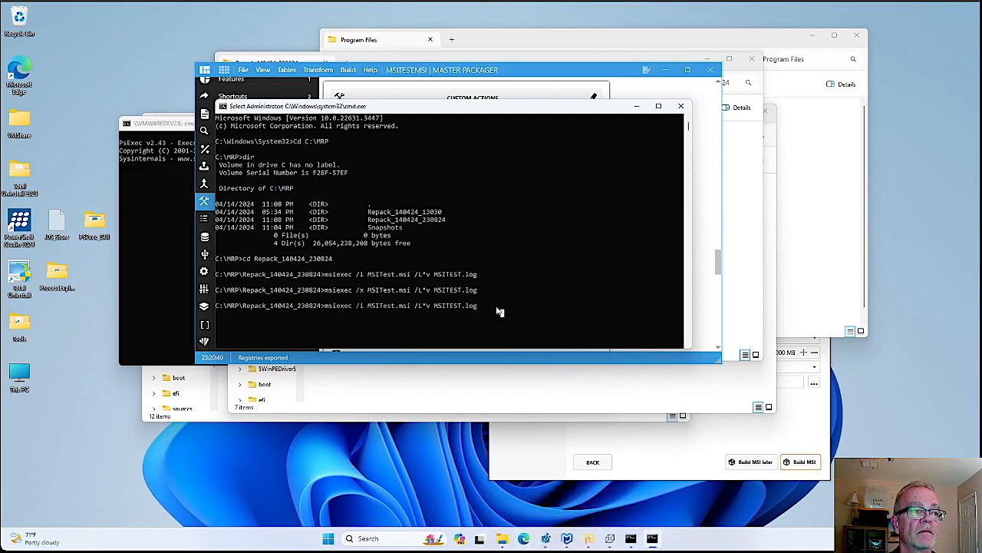
left_click(491, 307)
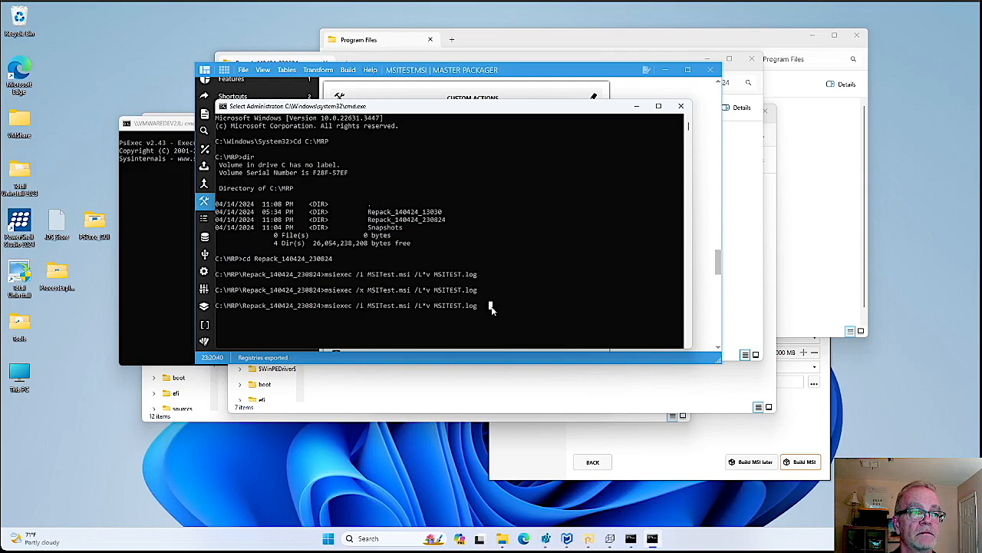
key("Return")
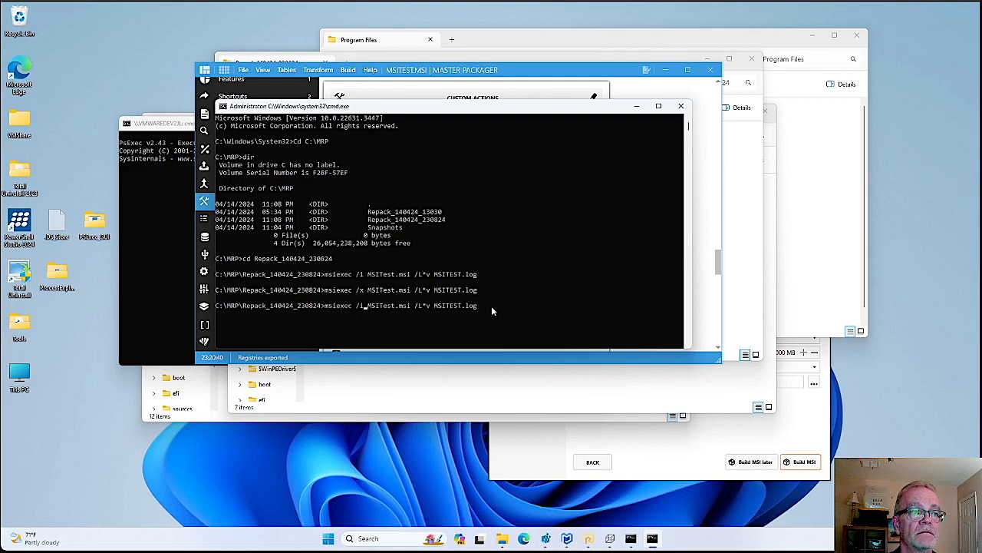
key("Return")
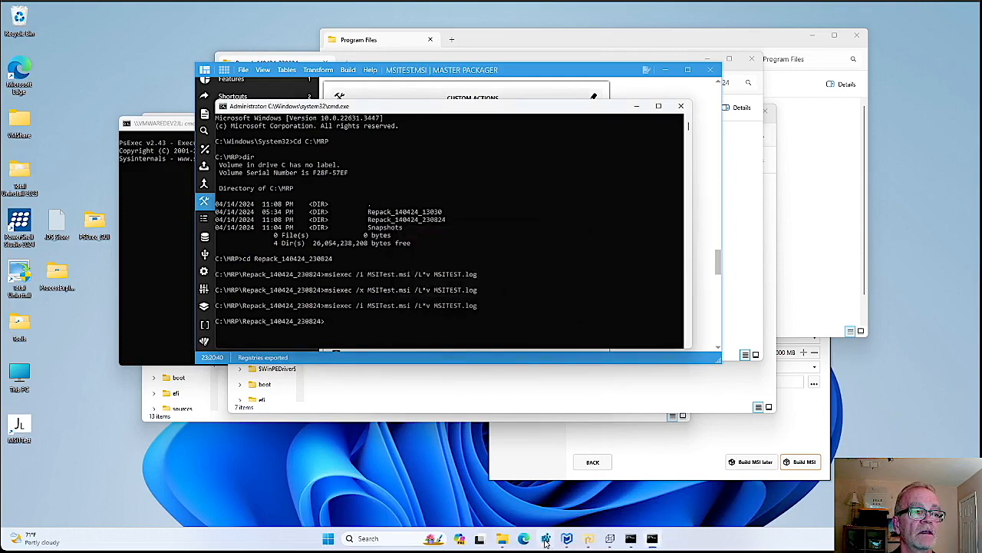
Refresh the Registry Editor and inspect the MSI1 value of the TestMSI1 key under HKEY_CURRENT_USER\Software
left_click(542, 491)
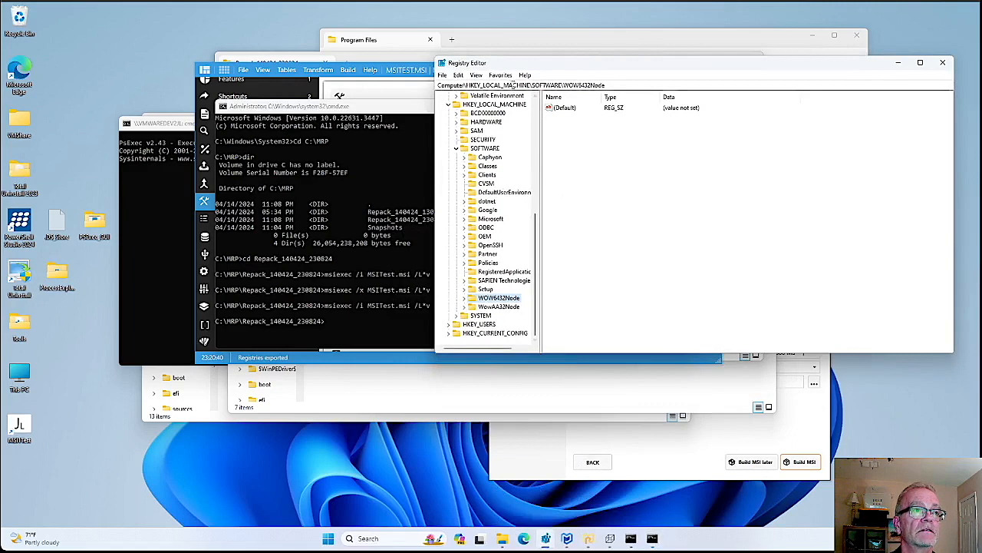
left_click(475, 75)
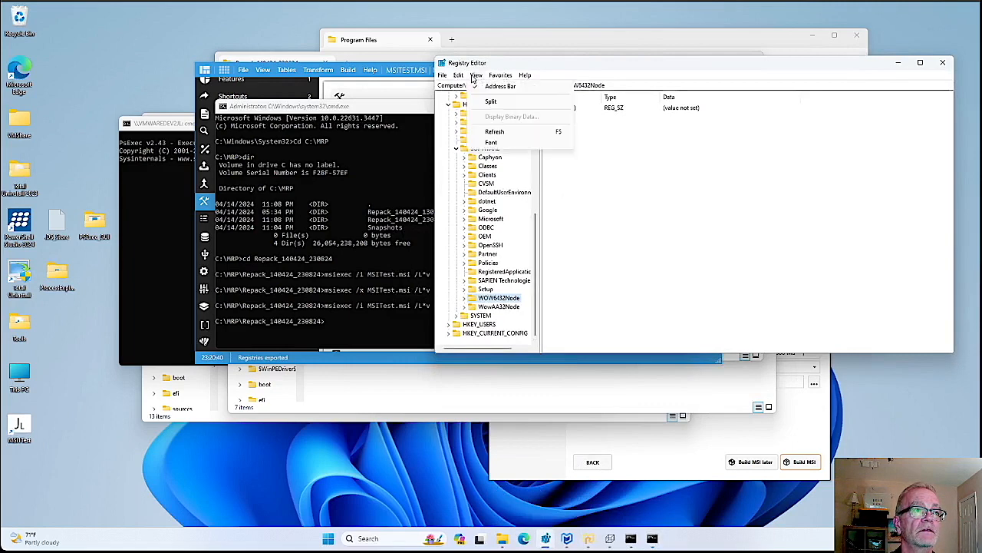
left_click(497, 132)
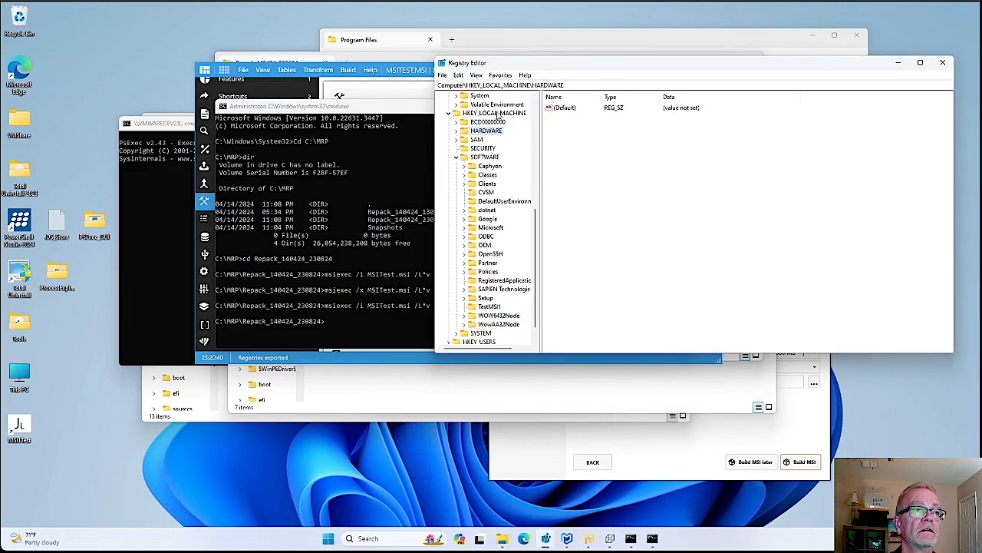
scroll(497, 156, "up", 5)
scroll(497, 155, "up", 3)
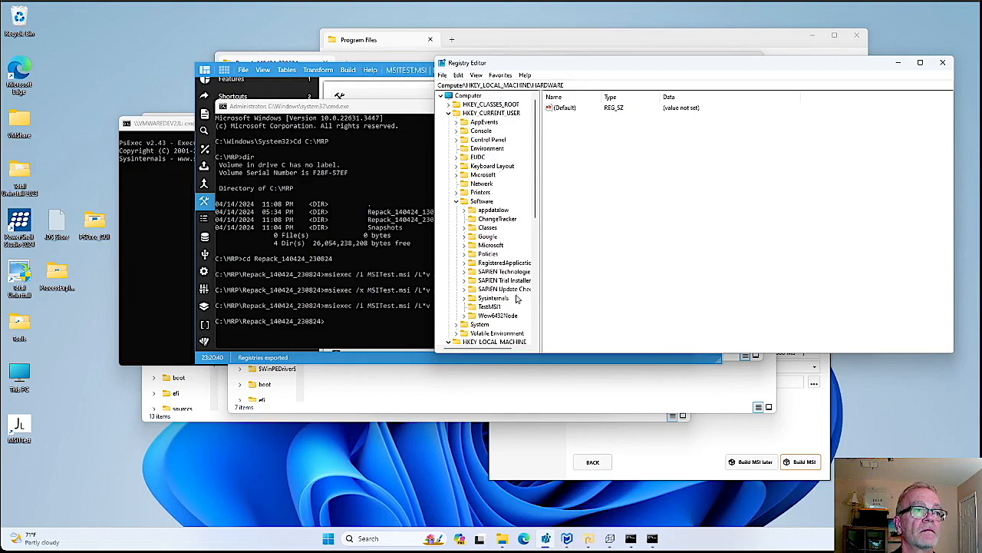
left_click(490, 306)
left_click(561, 117)
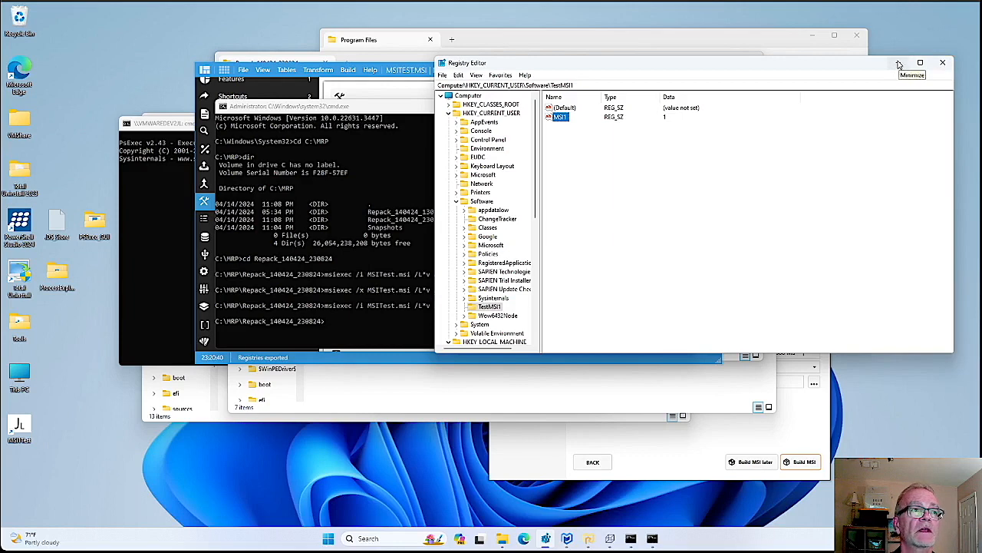
Bring the Desktop folder window forward and open CU.txt in Notepad
left_click(882, 135)
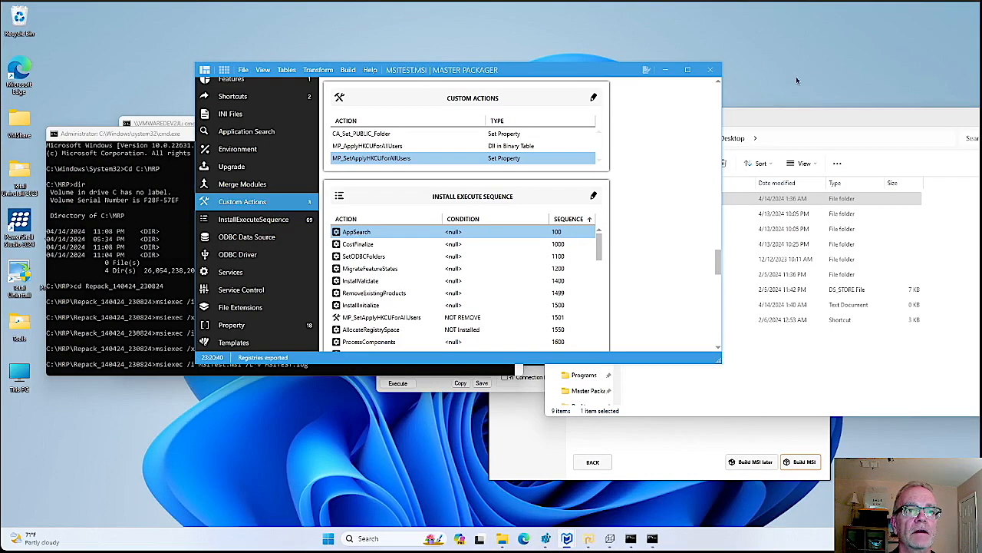
left_click(816, 112)
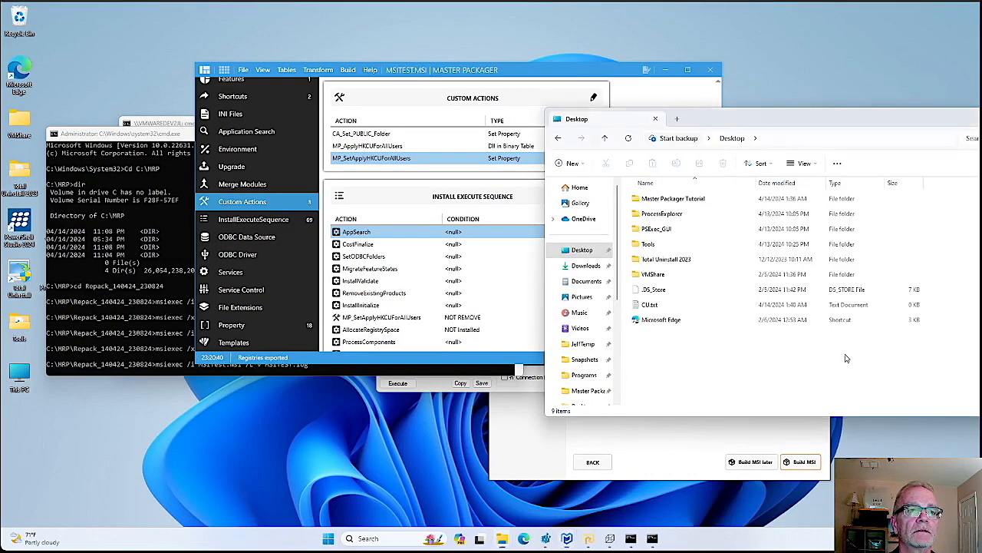
left_click(654, 306)
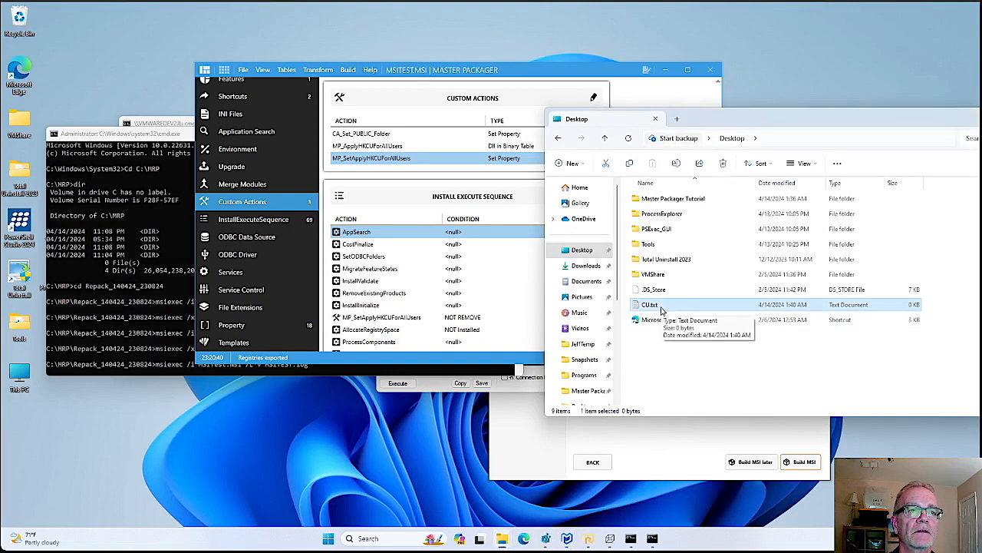
double_click(661, 307)
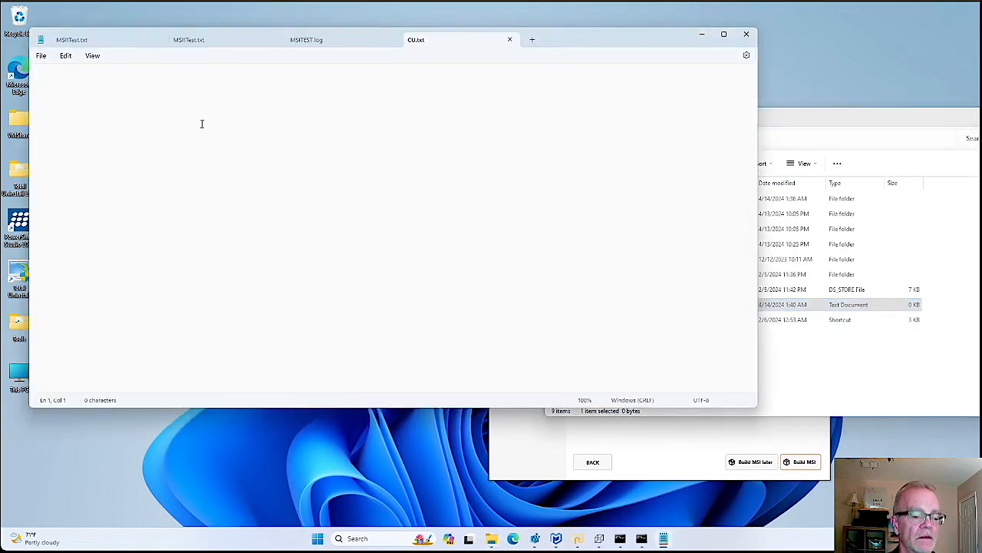
Enter "CU test" as the text of CU.txt, save the file and minimize Notepad
type("CU")
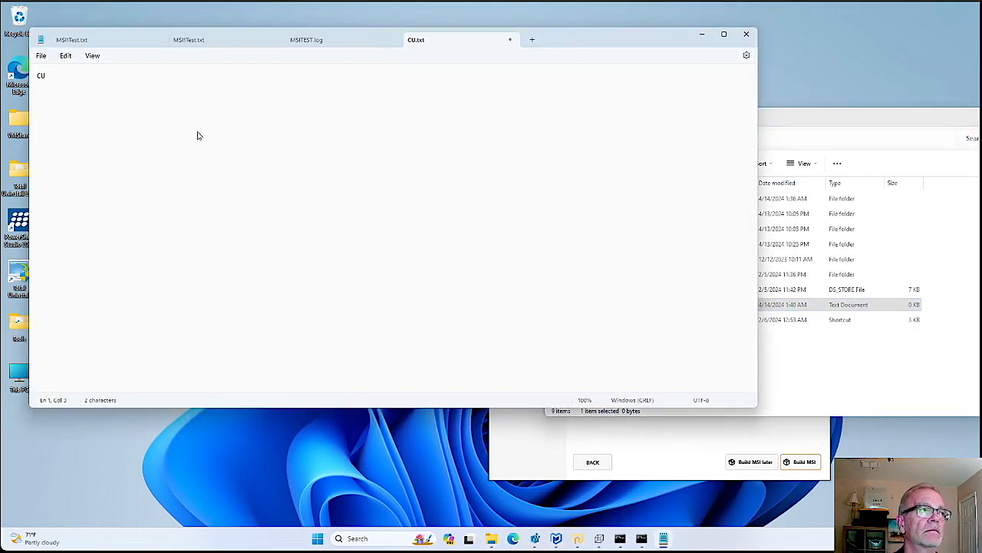
type(" test")
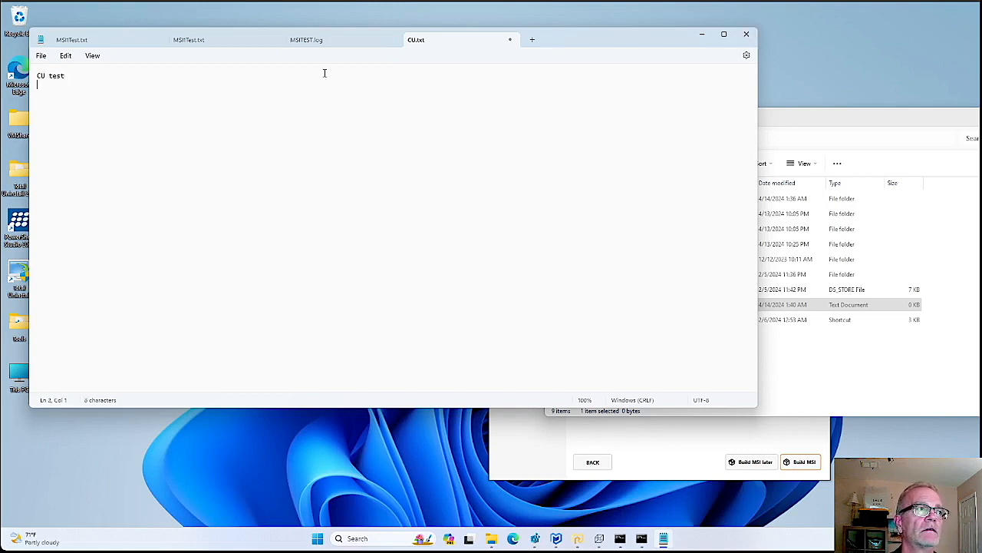
left_click(42, 58)
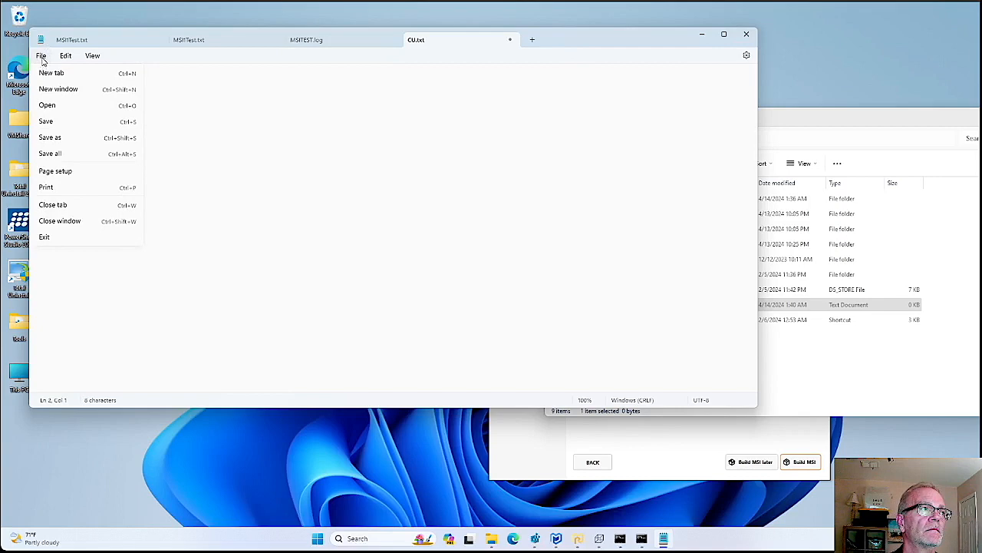
left_click(50, 127)
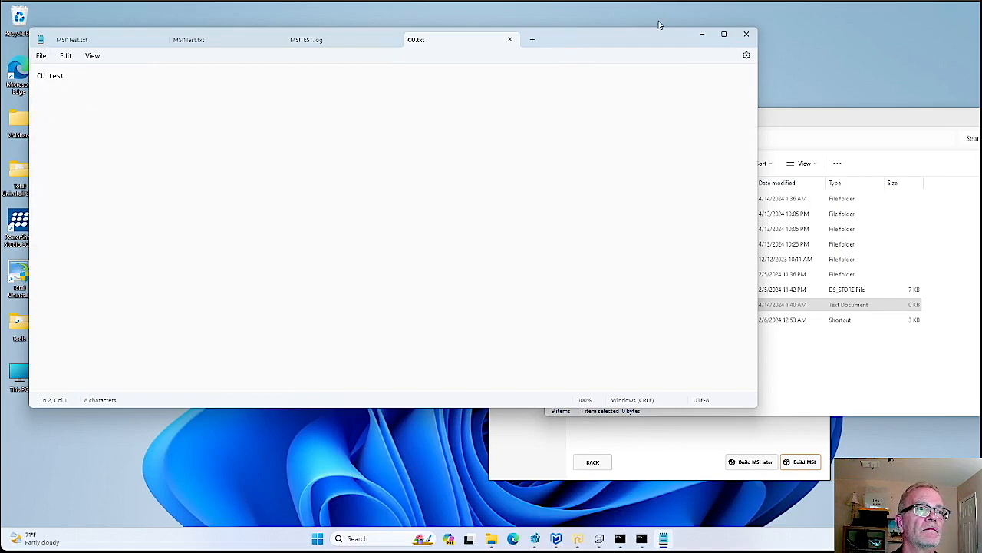
left_click(699, 33)
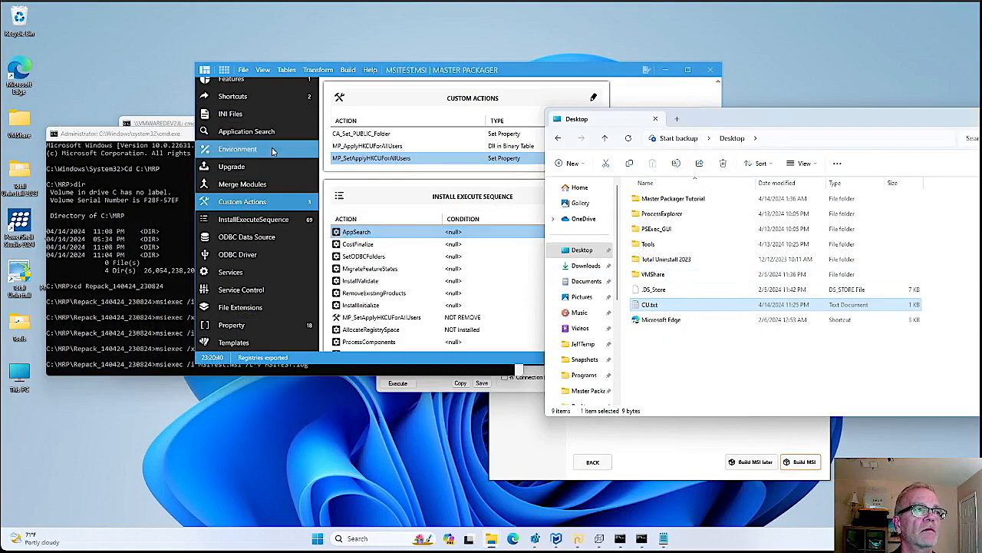
In the Master Packager file tree, add a subfolder named Config under MSITestFolder in ProgramFiles64Folder
scroll(273, 152, "up", 3)
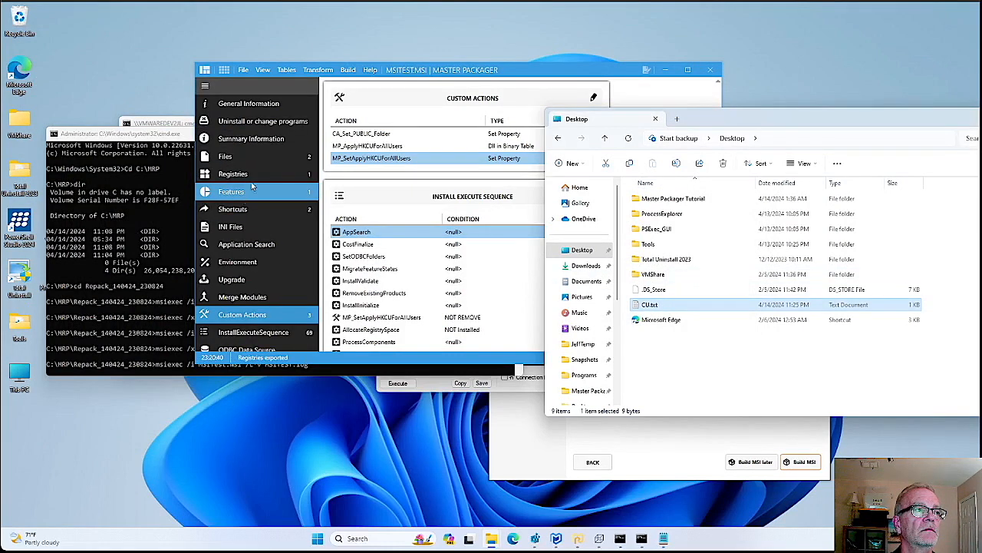
left_click(252, 155)
left_click(390, 164)
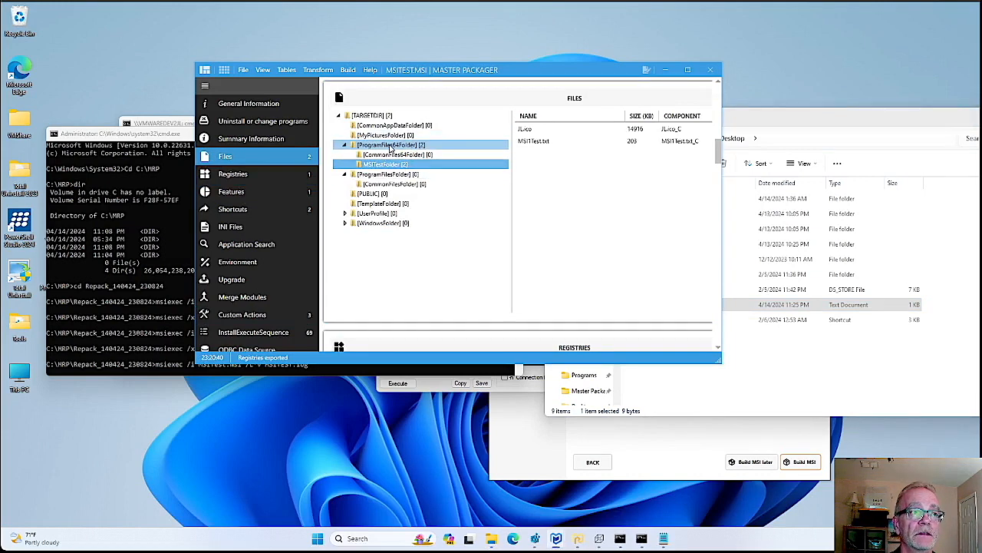
left_click(392, 148)
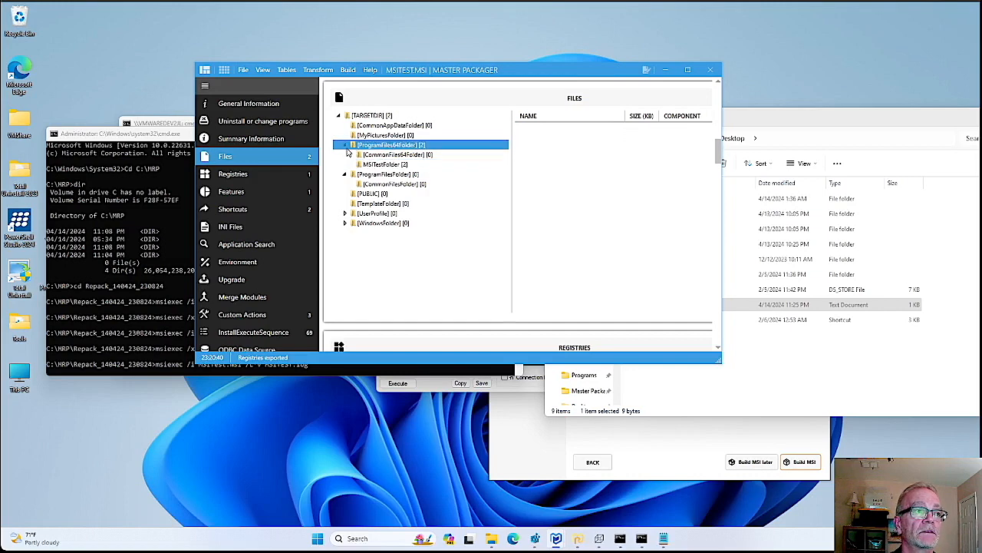
left_click(379, 164)
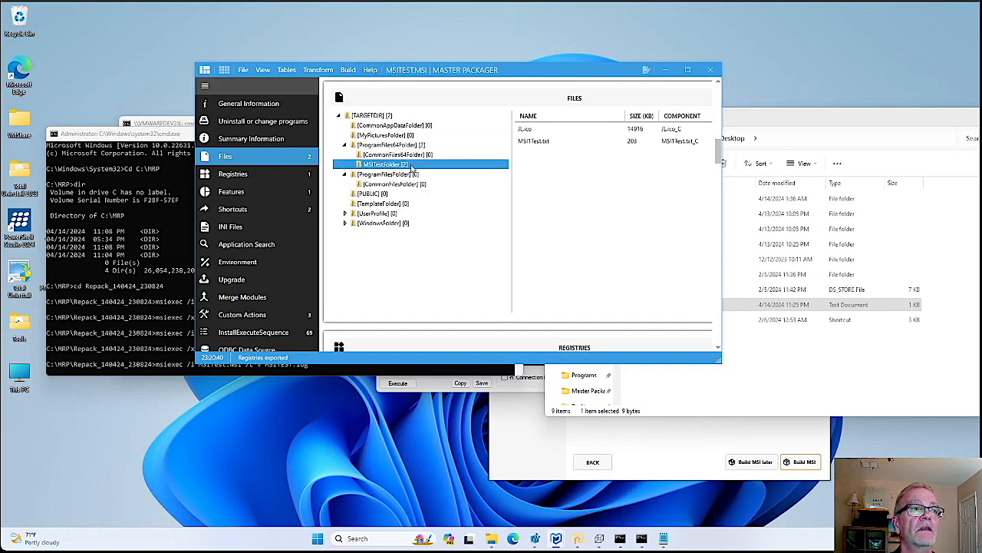
right_click(392, 167)
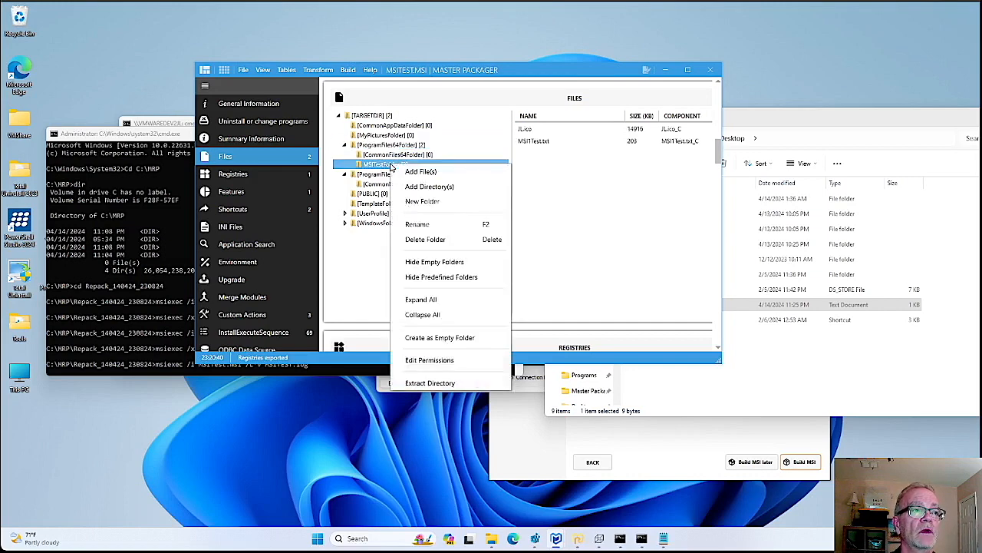
left_click(421, 202)
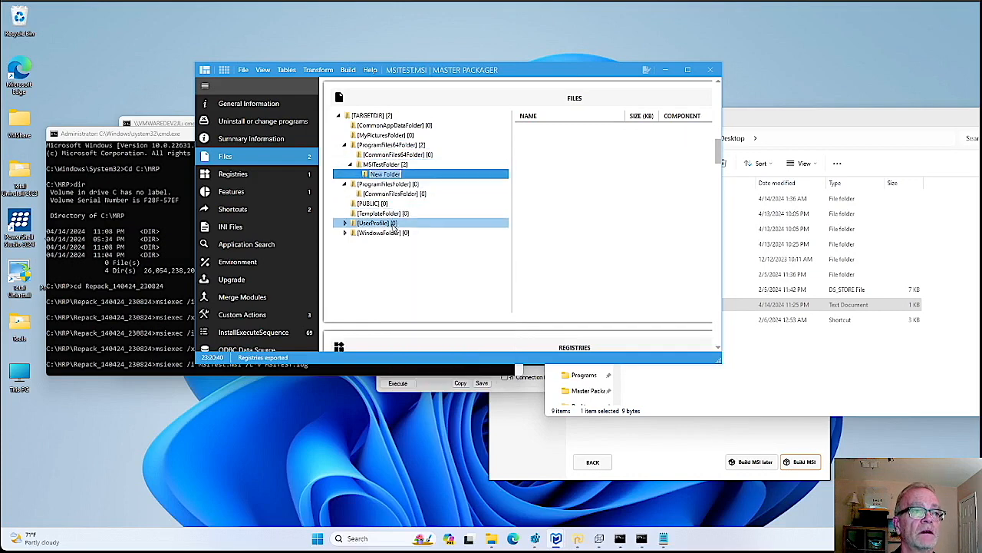
type("Co")
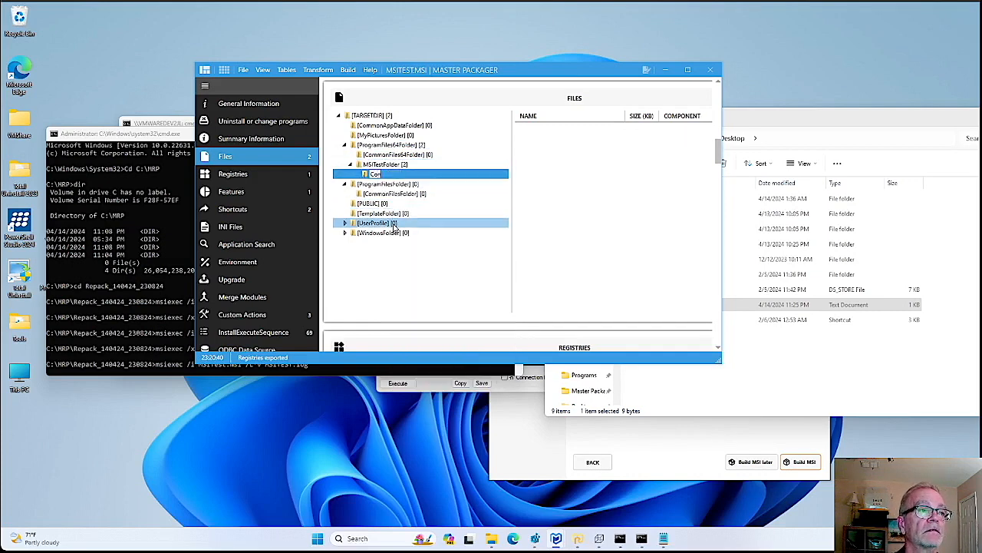
type("nfig")
key("Return")
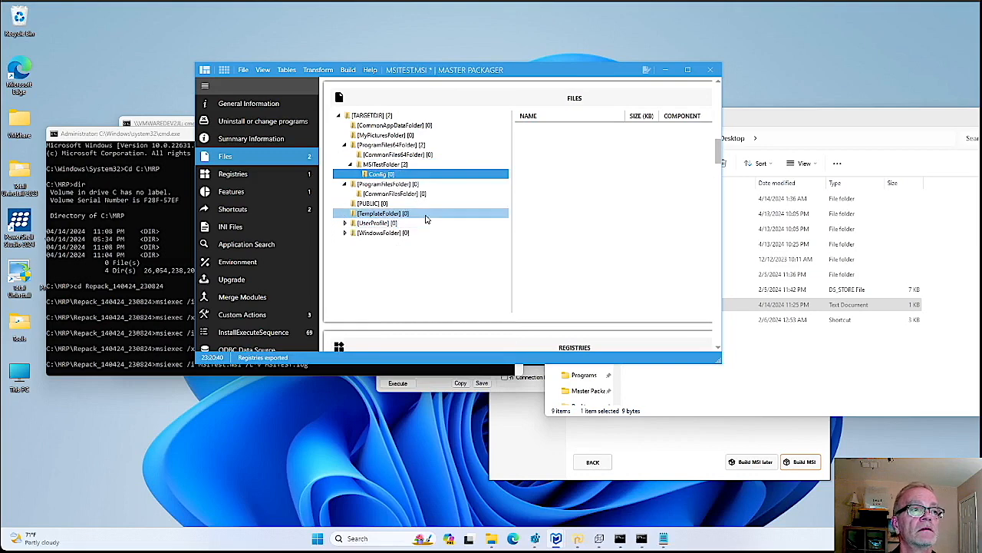
Add CU.txt from the Desktop folder to the package's Config folder, building #Disk2.cab inside the MSI immediately
left_click(786, 370)
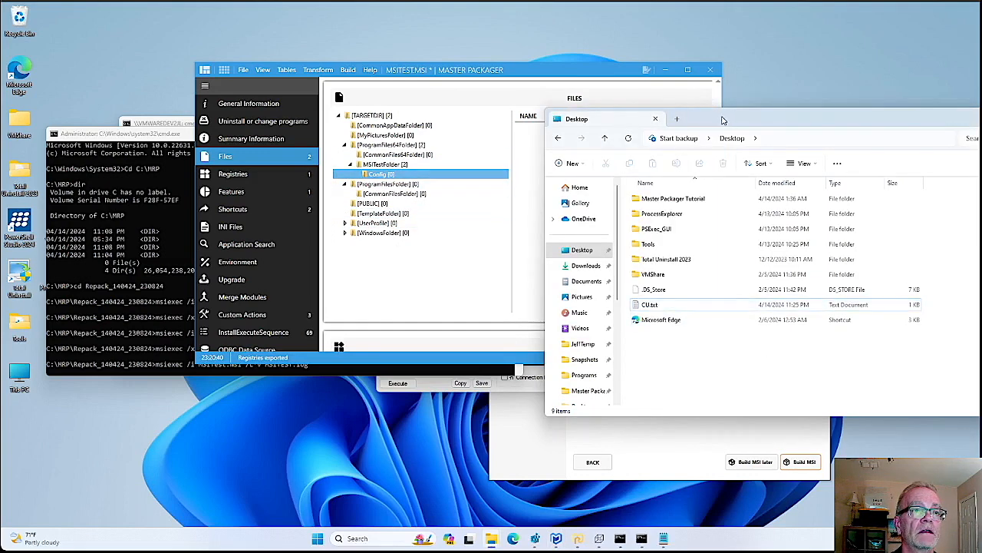
left_click_drag(722, 117, 830, 126)
left_click_drag(760, 316, 580, 182)
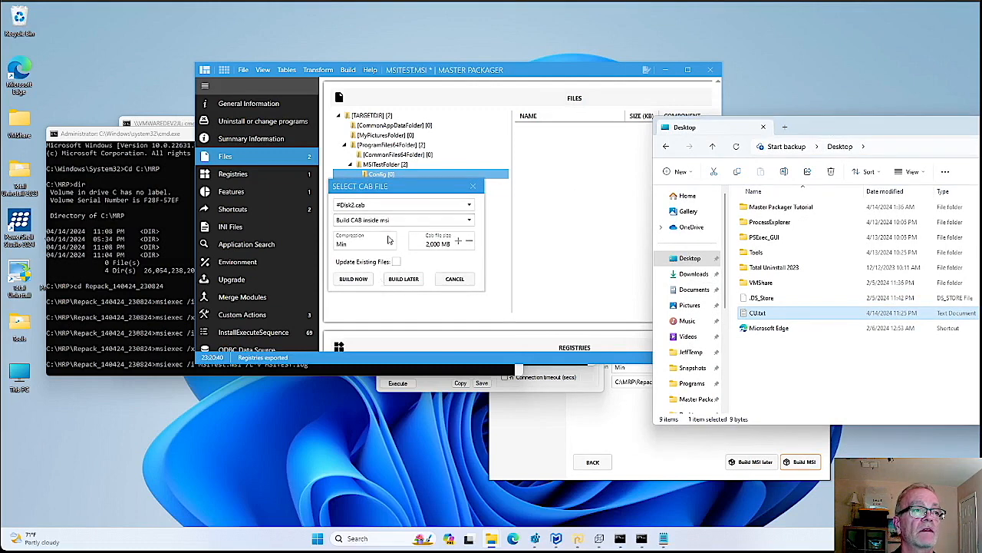
left_click(352, 280)
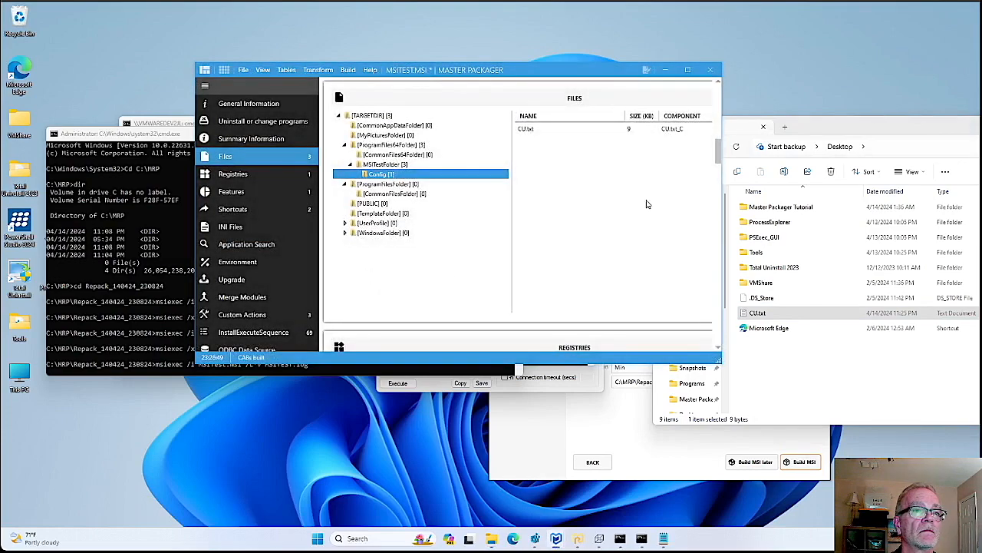
left_click_drag(851, 126, 760, 285)
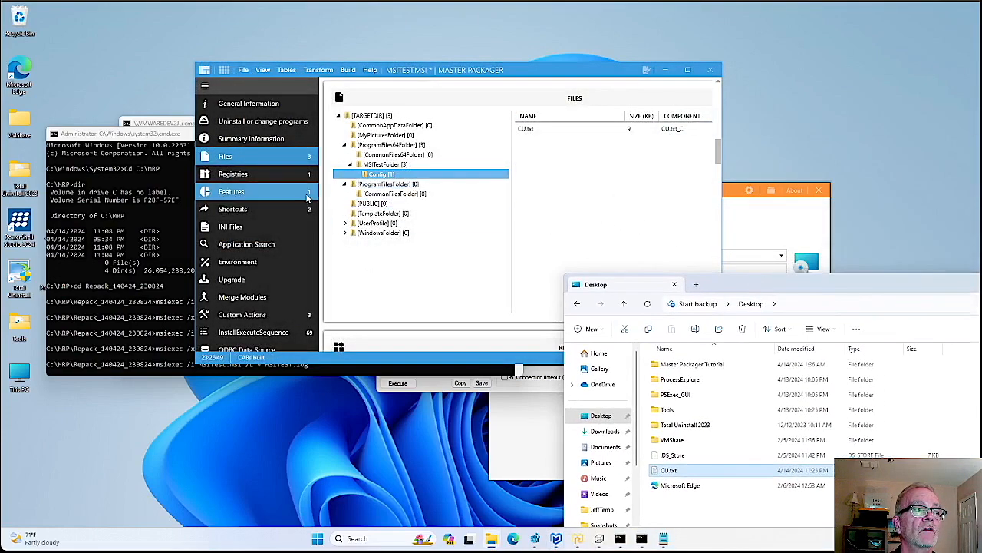
Add the predefined custom action Copy to UserProfile to the package
scroll(248, 234, "down", 1)
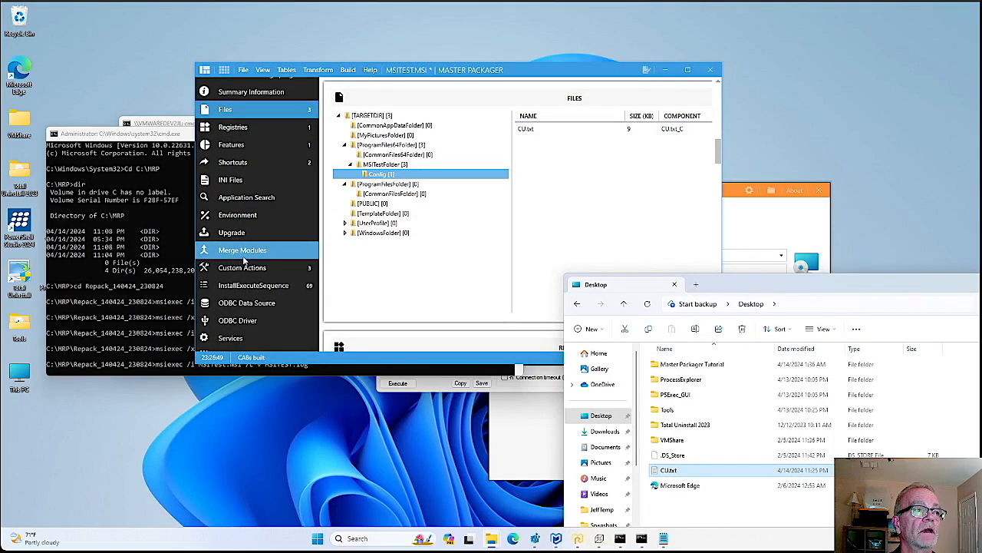
left_click(243, 267)
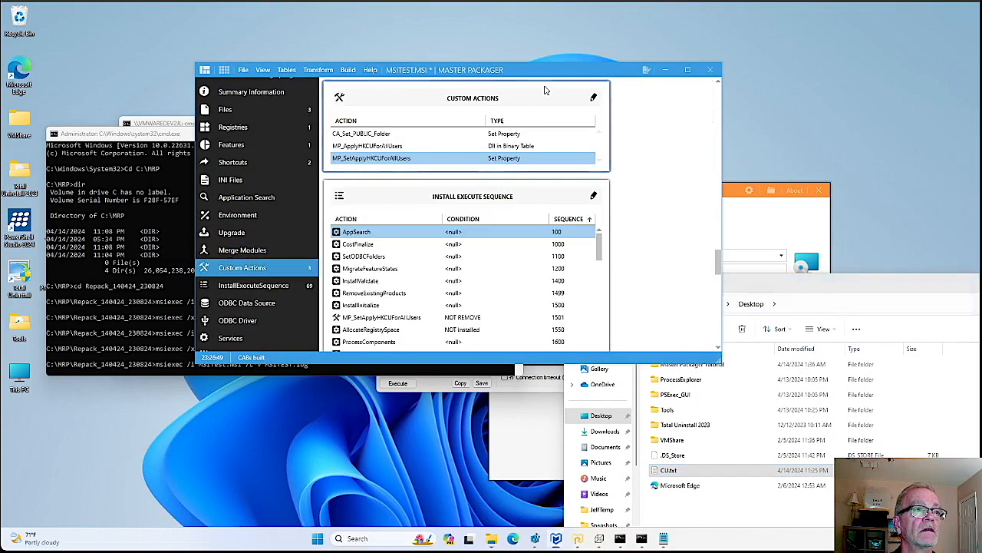
left_click(592, 98)
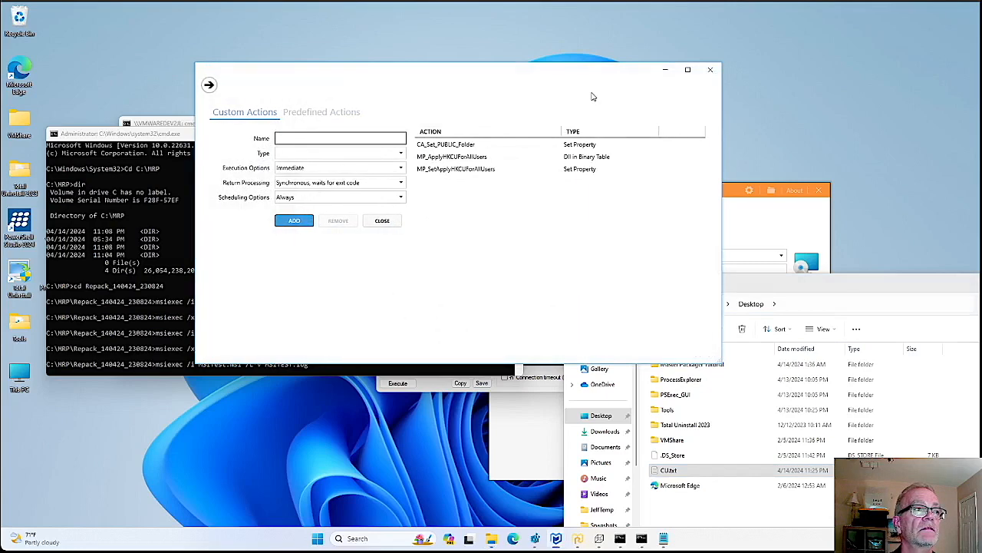
left_click(312, 114)
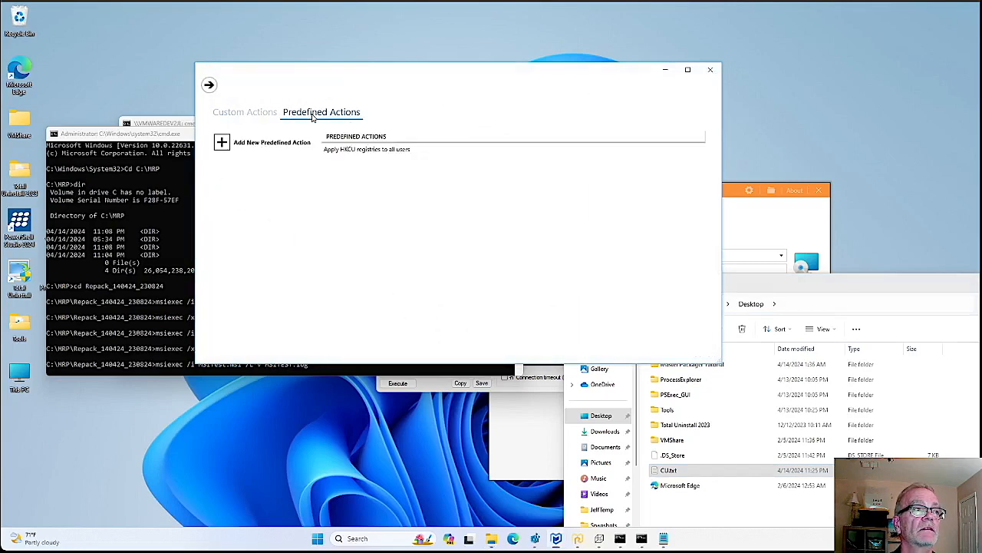
left_click(224, 144)
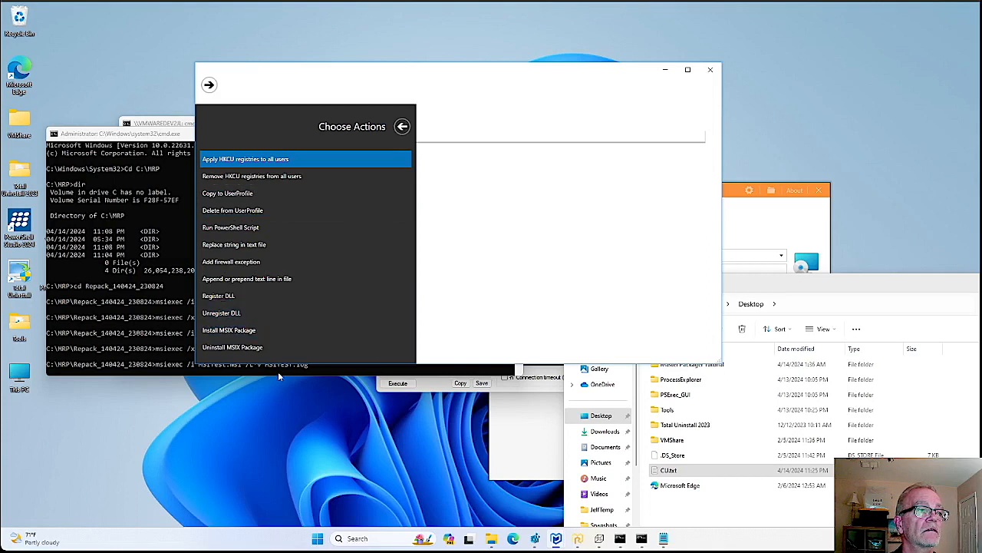
left_click_drag(283, 362, 281, 396)
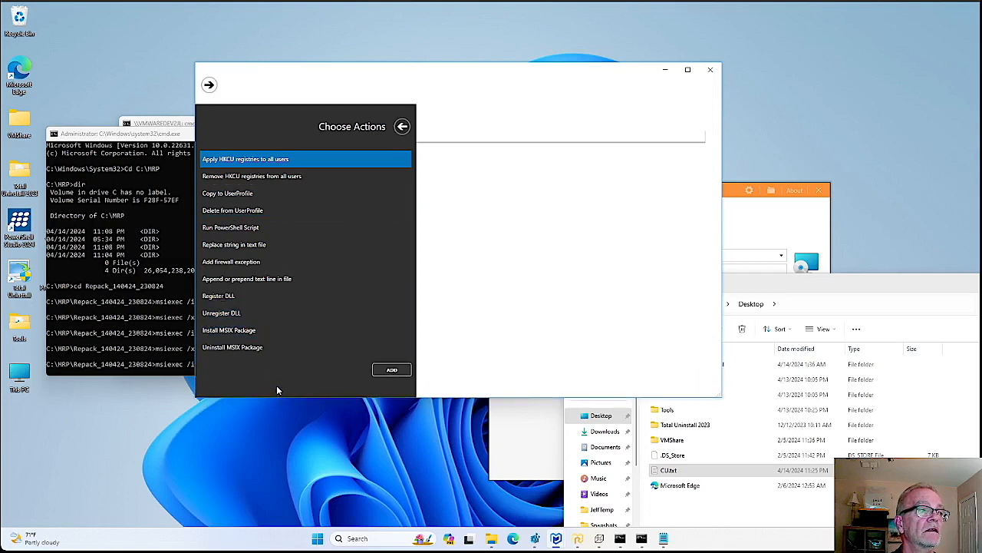
left_click(238, 194)
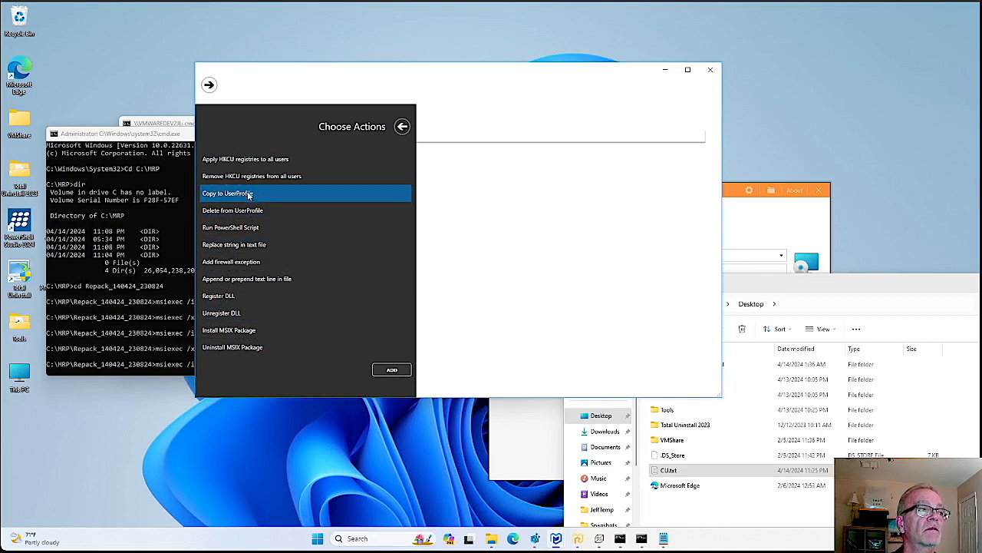
left_click(393, 370)
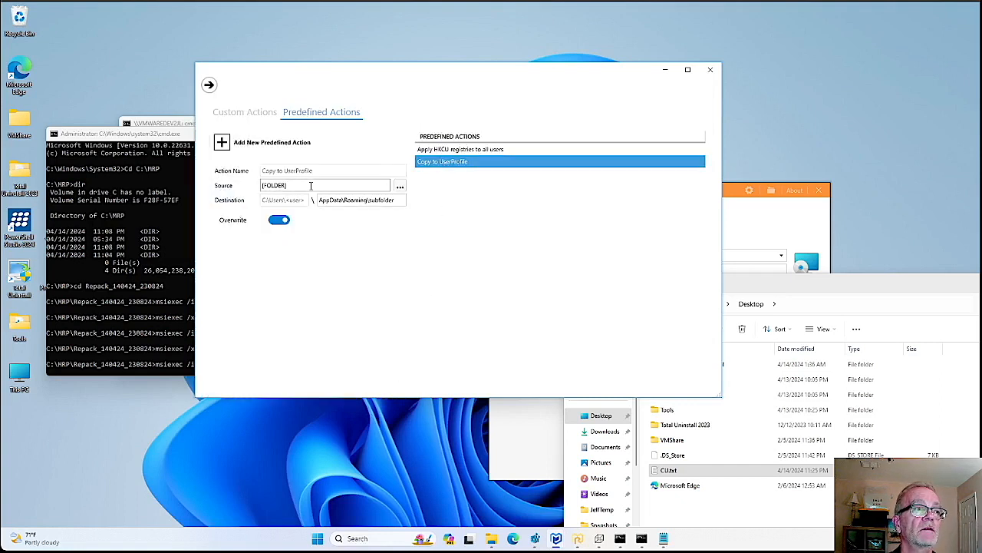
Set the copy action's source to CU.txt in the Config folder under MSITestFolder
left_click(399, 188)
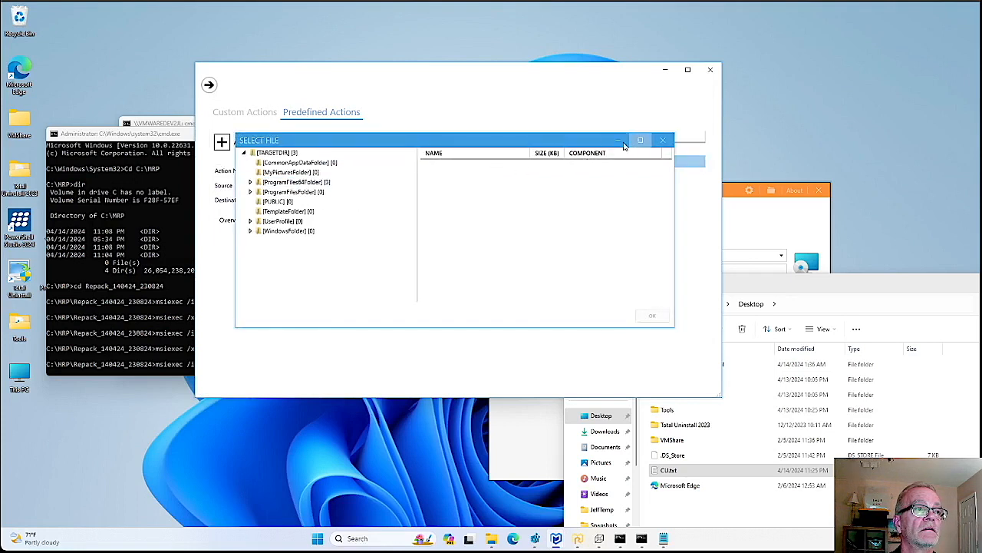
left_click_drag(333, 145, 400, 217)
left_click(357, 254)
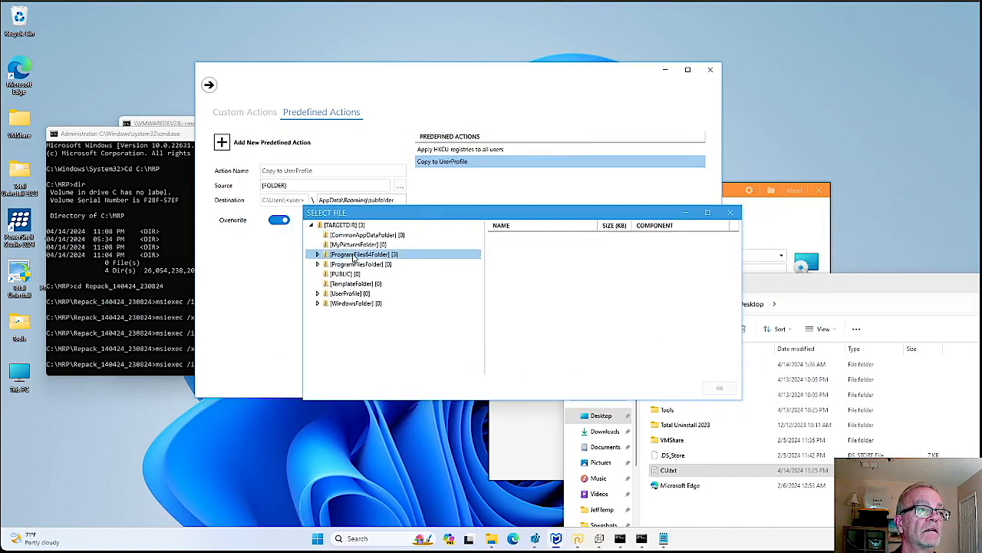
double_click(353, 256)
double_click(354, 274)
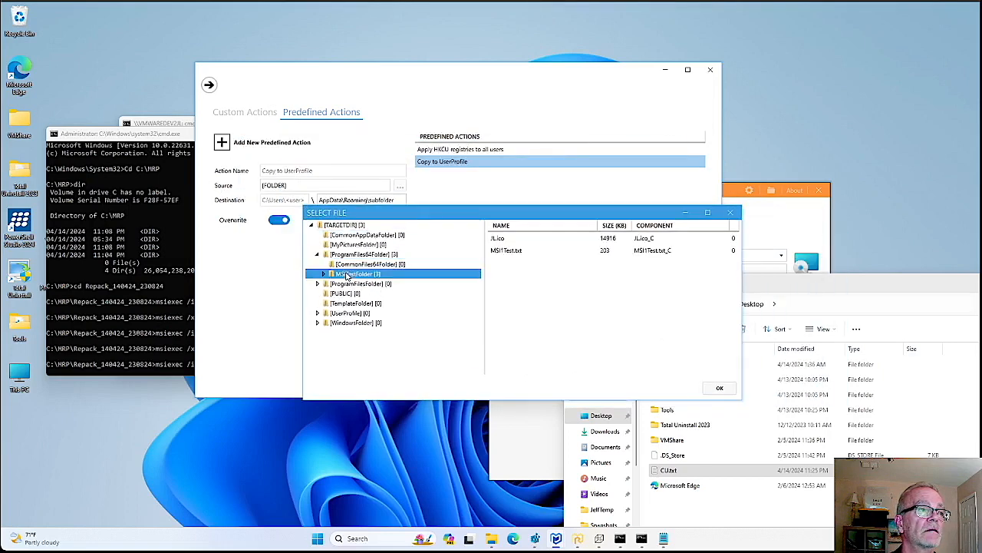
left_click(353, 284)
left_click(504, 239)
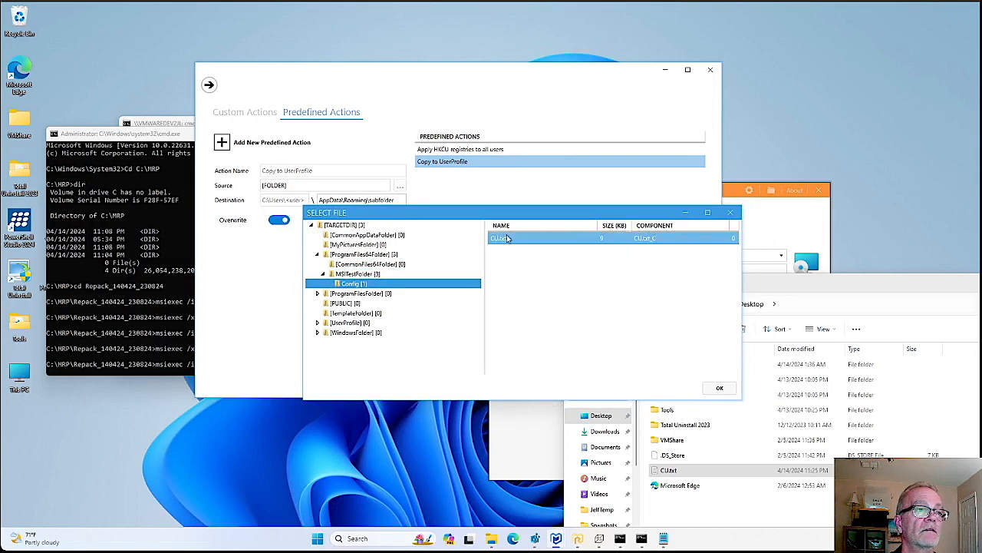
left_click(720, 388)
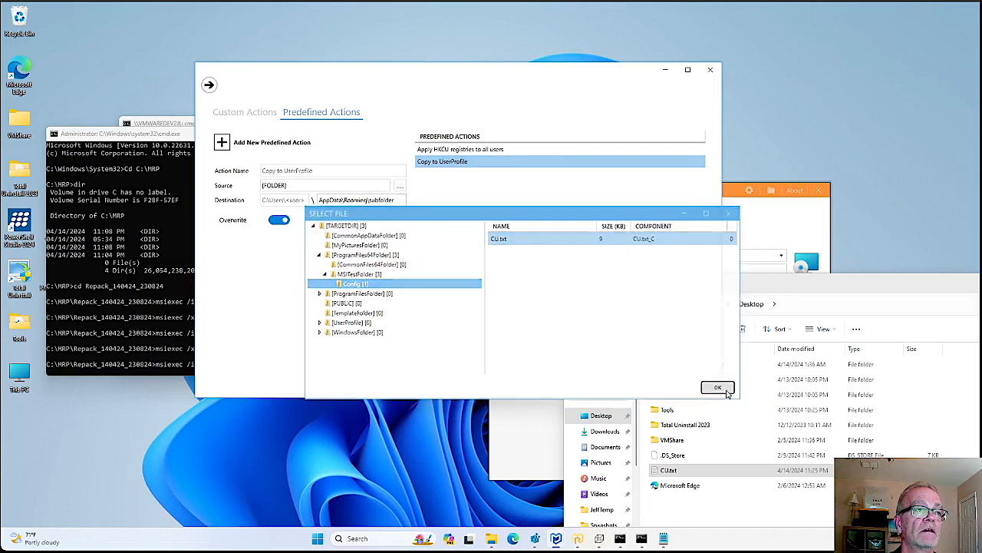
Set the copy action's destination to AppData\Roaming\MSITESTCU and return to the package's custom actions overview
left_click(397, 200)
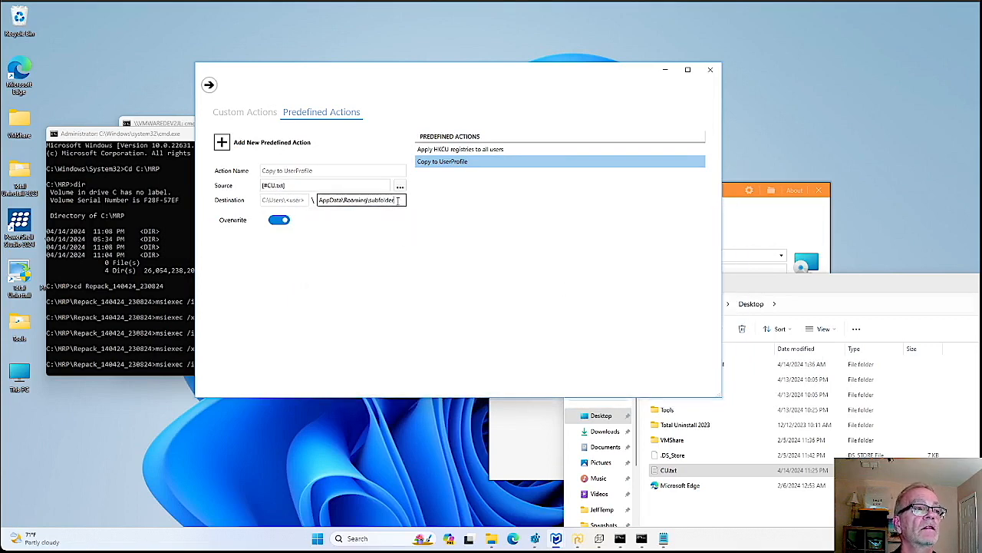
left_click_drag(398, 200, 368, 215)
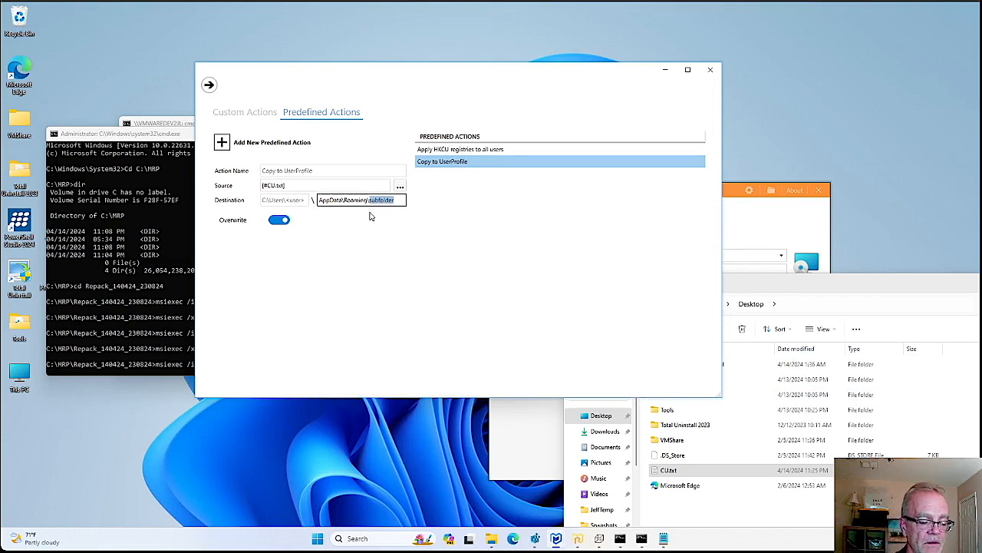
type("MSITESTCU")
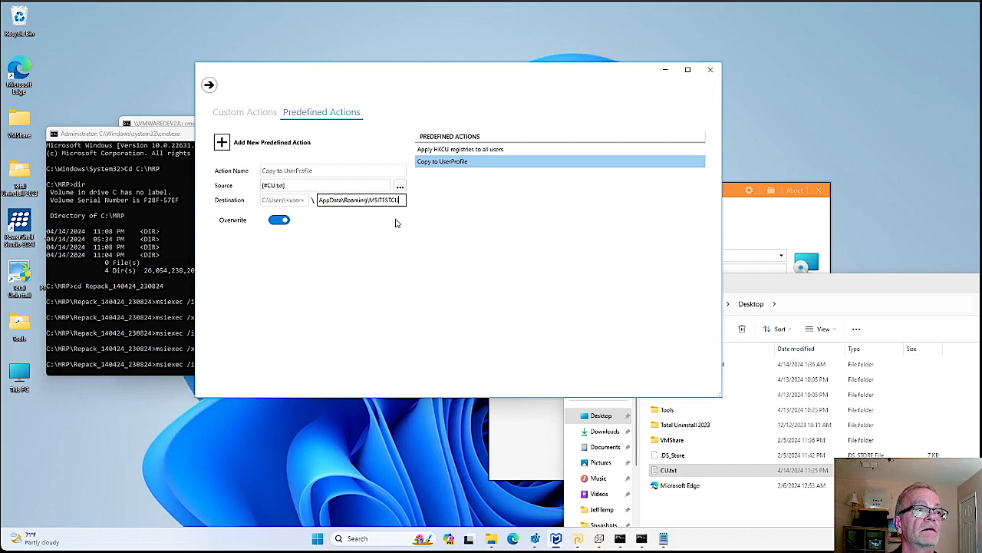
left_click(396, 223)
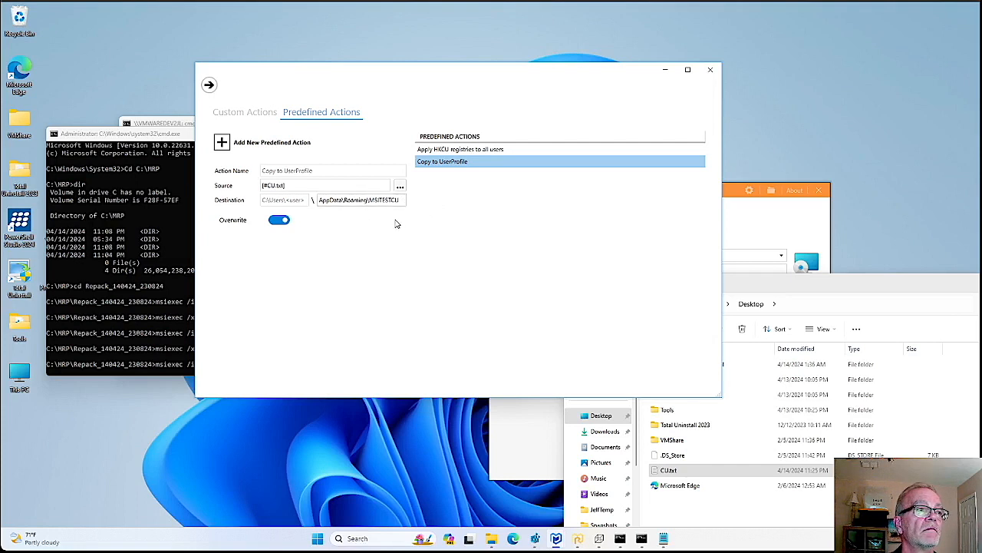
left_click(209, 86)
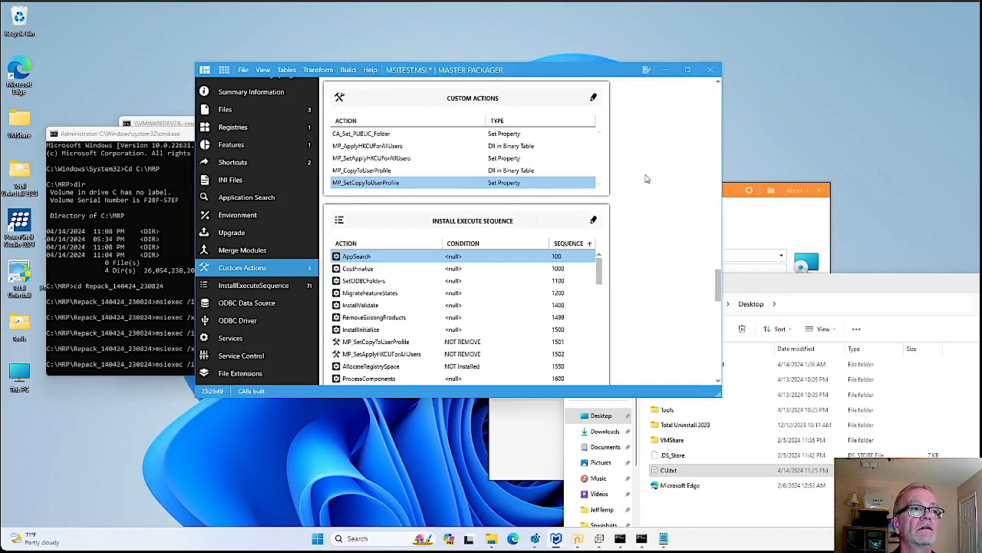
Examine the Return Processing options of the MP_SetCopyToUserProfile custom action and return to the package overview
double_click(396, 182)
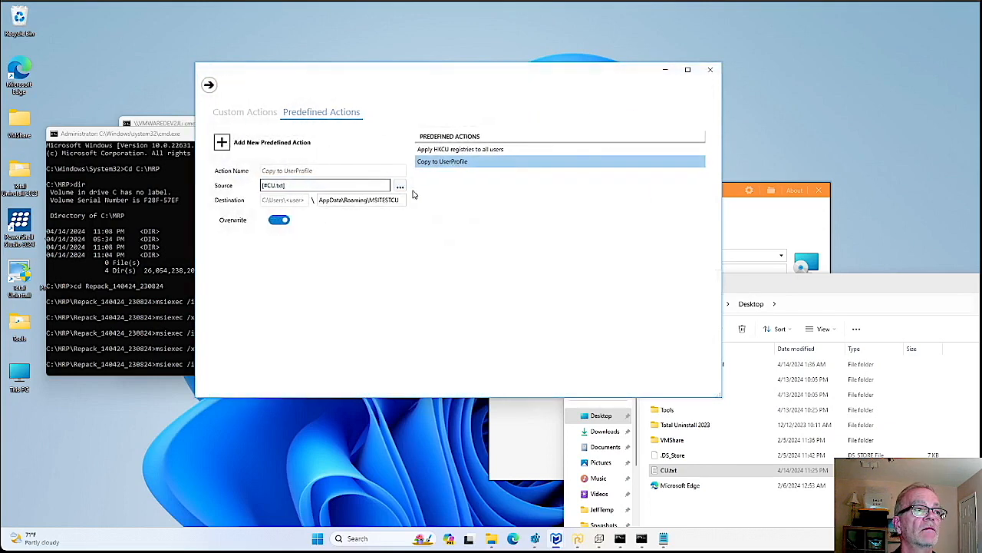
left_click(256, 113)
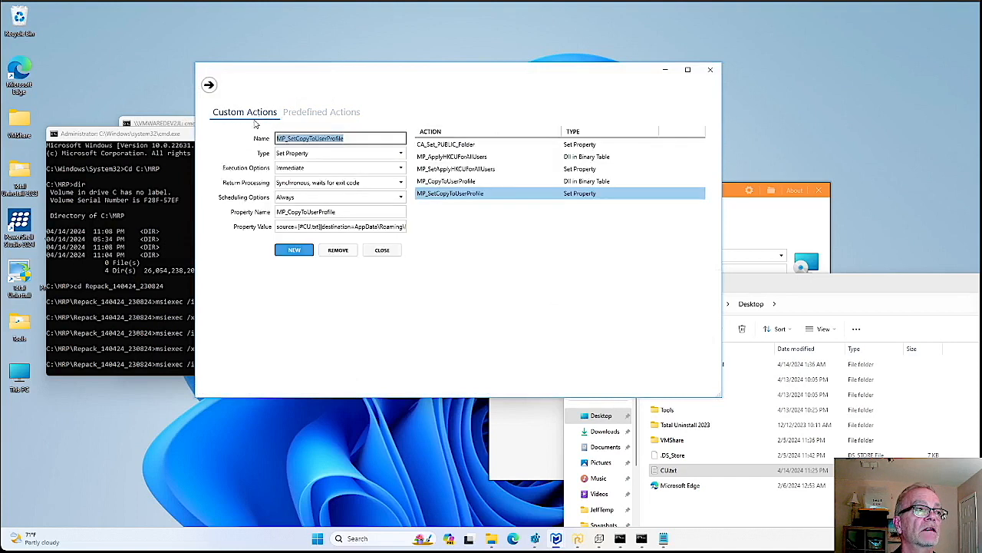
left_click(454, 182)
left_click(457, 194)
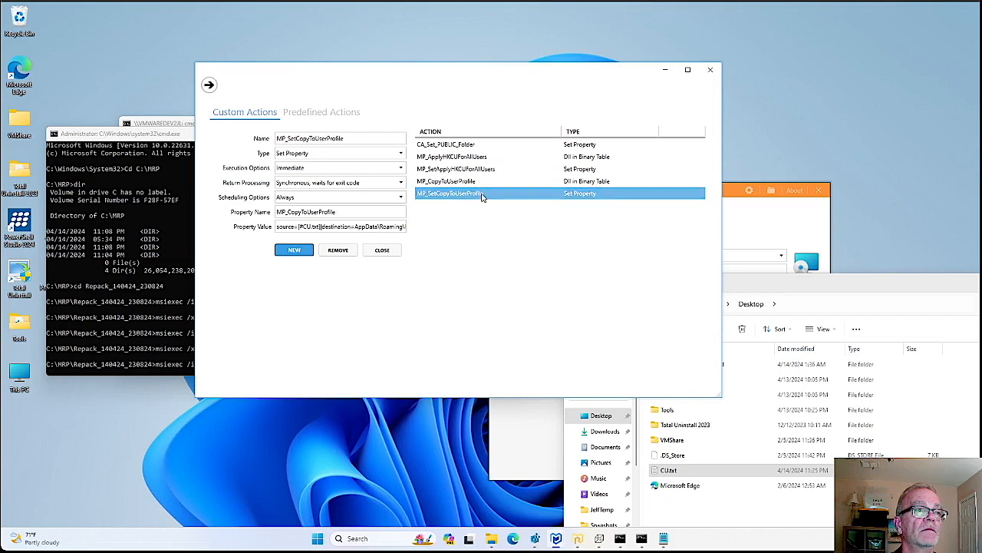
left_click(343, 184)
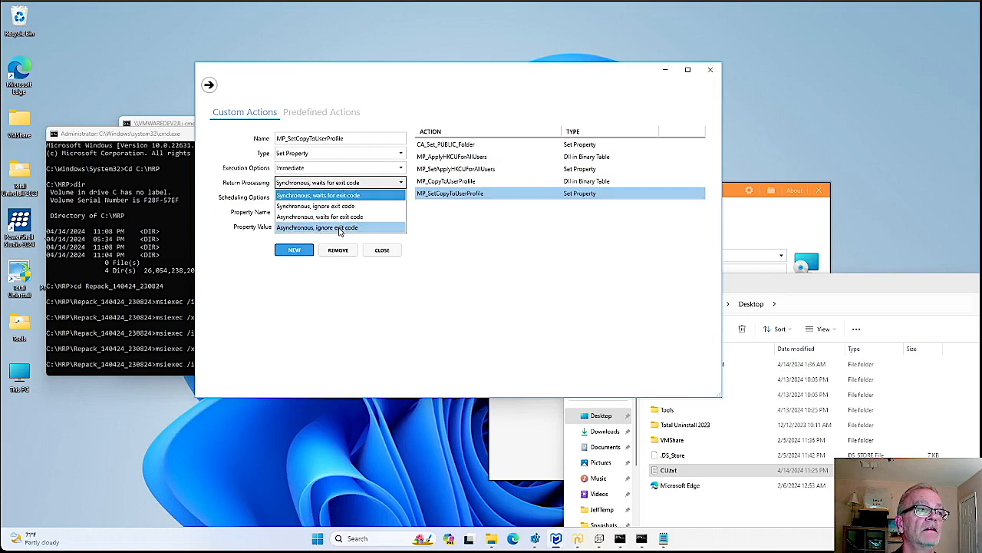
left_click(448, 231)
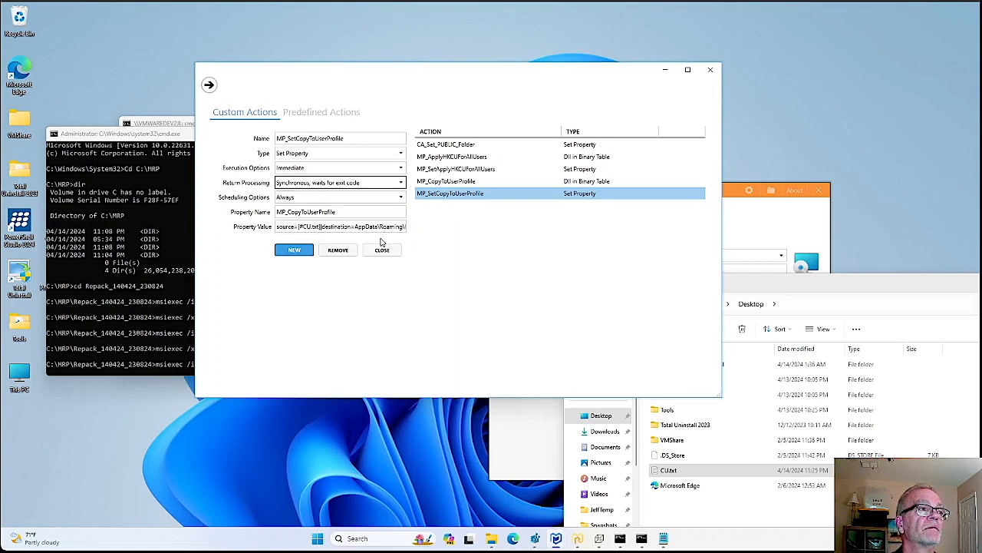
left_click(208, 85)
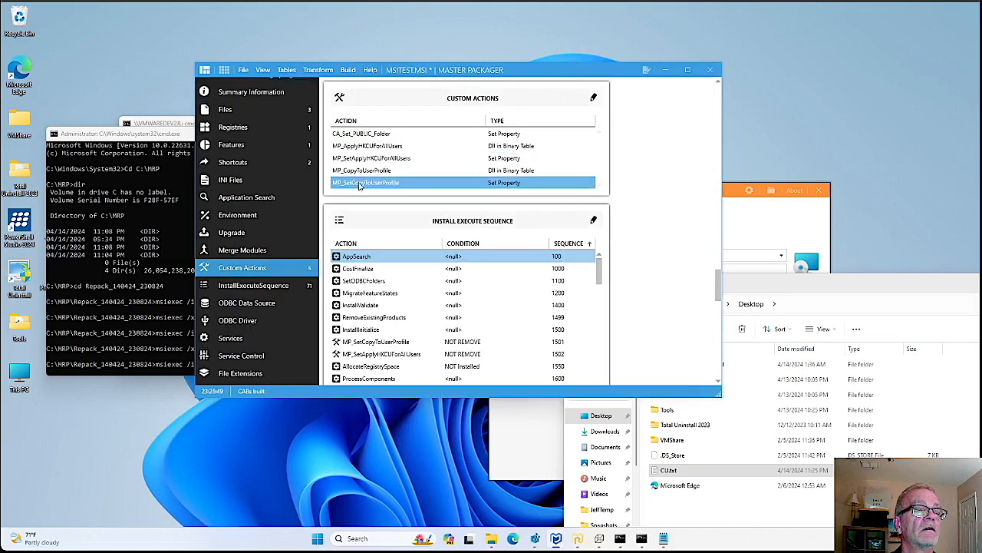
Save the package and install it from the administrator command prompt with msiexec /i MSITest.msi /L*v MSITEST.log
left_click(243, 70)
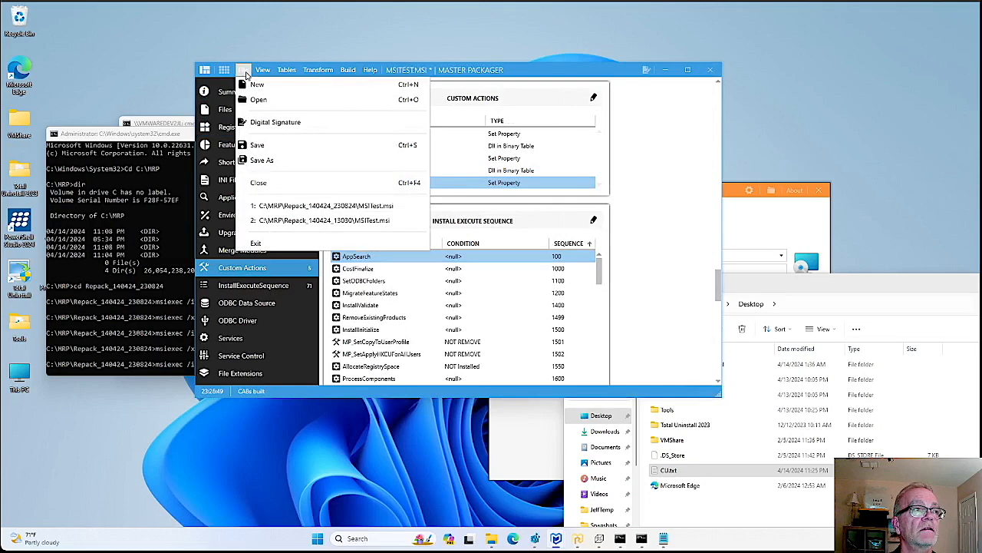
left_click(258, 145)
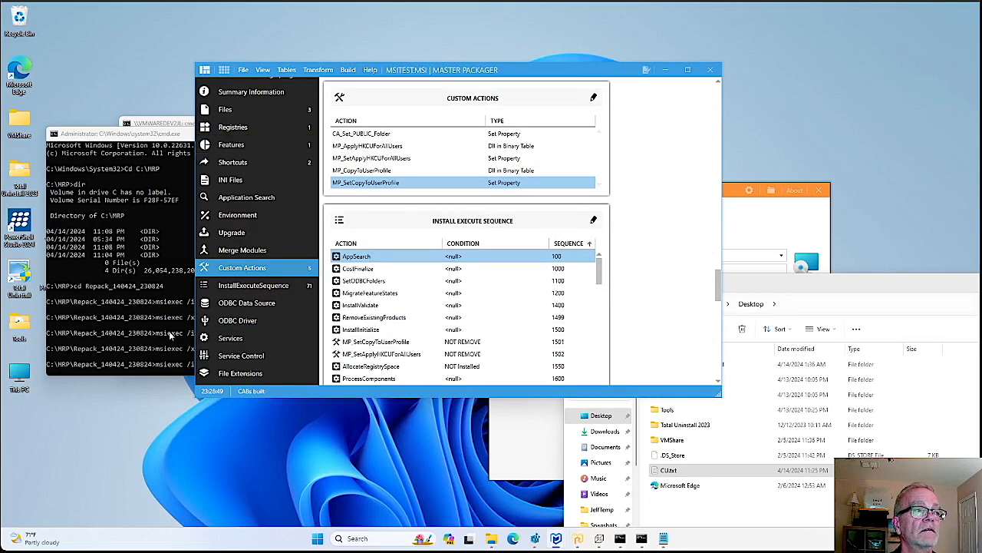
left_click(170, 289)
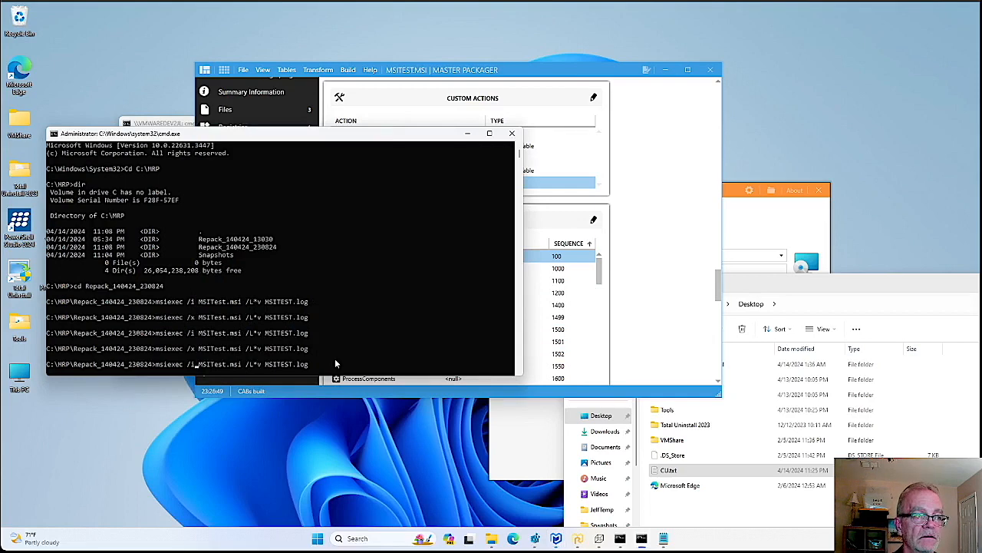
key("Return")
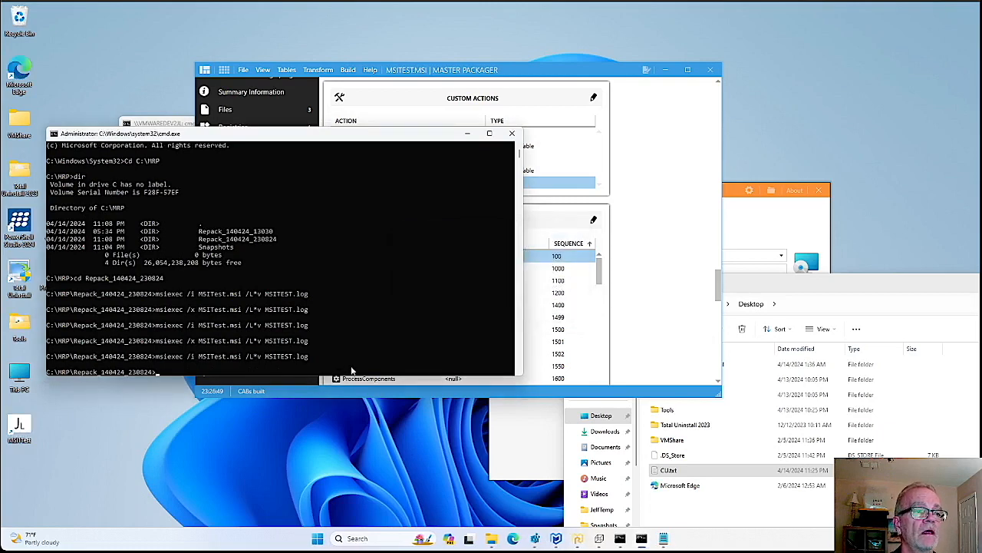
Switch to the Desktop window in File Explorer and browse to C:\Users
mouse_move(495, 541)
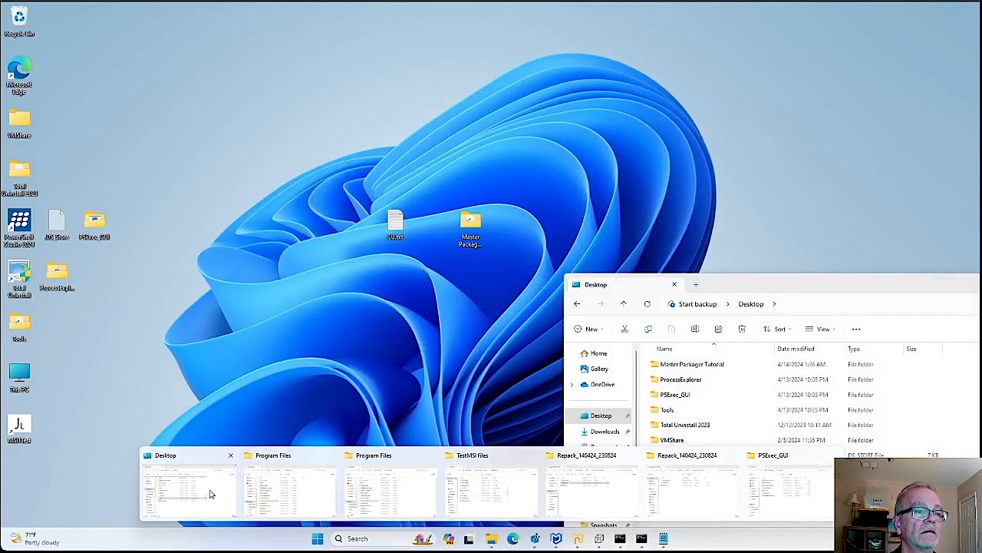
left_click(188, 487)
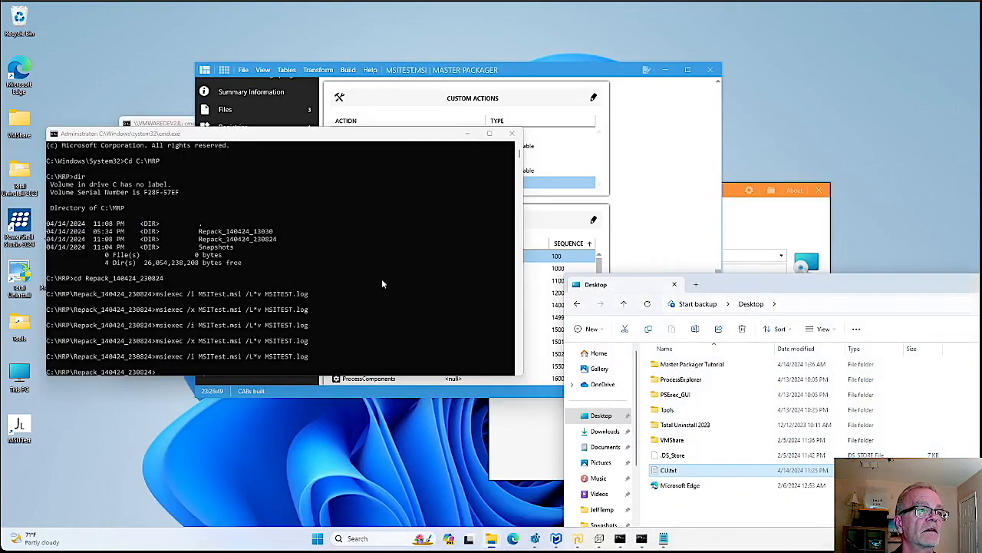
left_click_drag(366, 144, 490, 49)
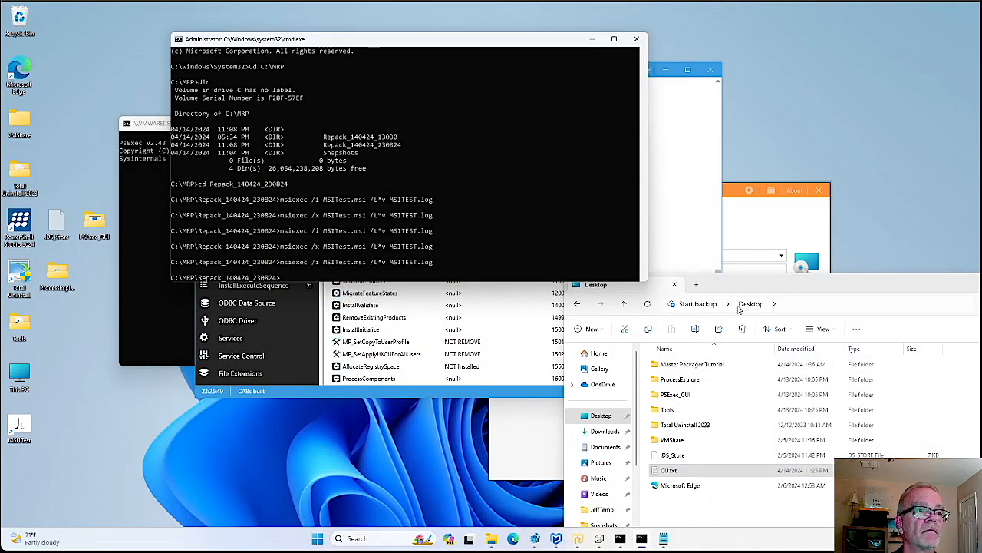
left_click_drag(765, 290, 415, 114)
scroll(254, 254, "down", 4)
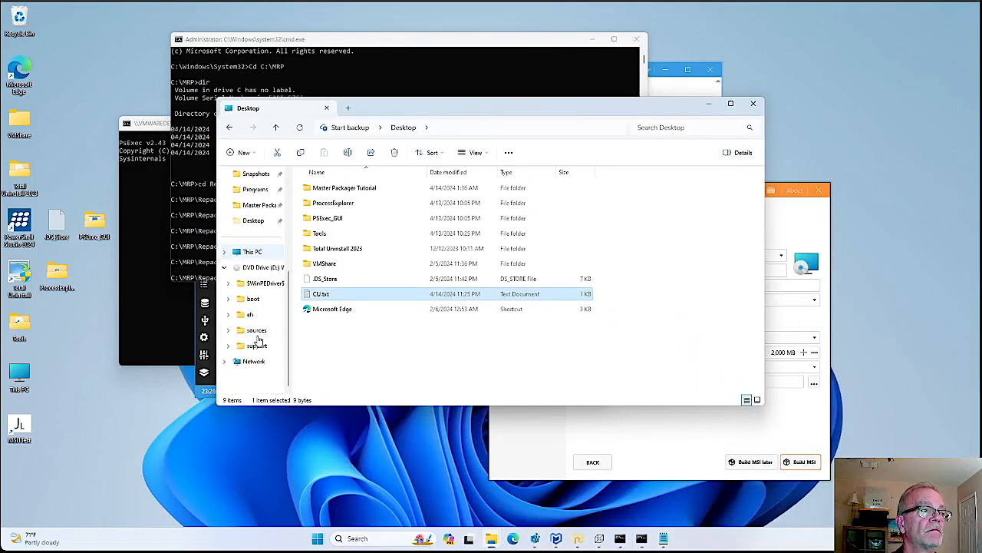
left_click(249, 252)
double_click(374, 202)
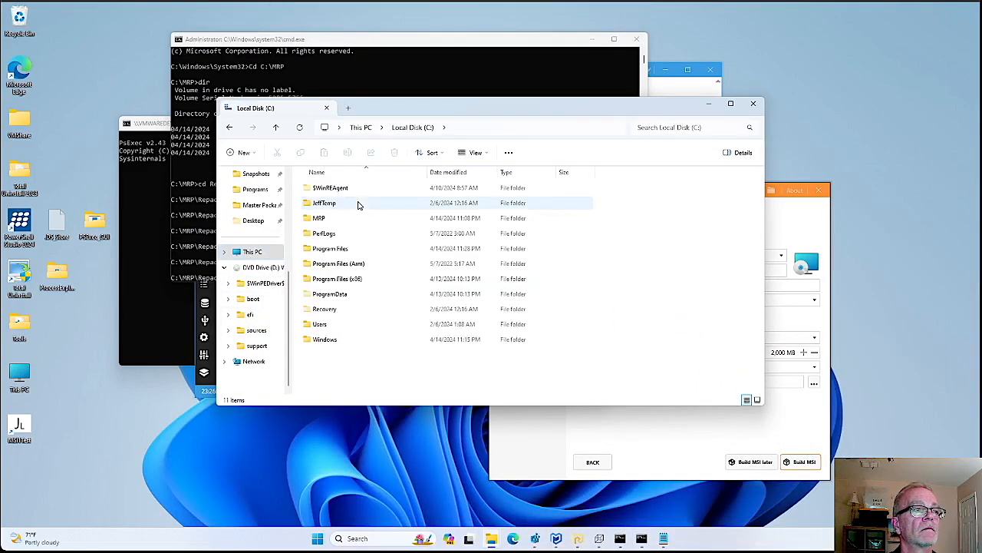
double_click(326, 325)
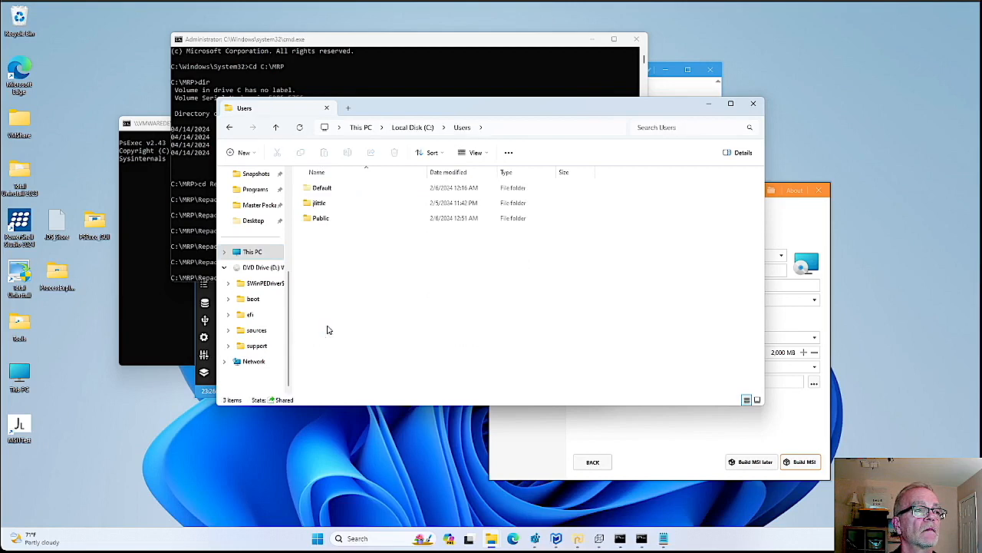
Check CU.txt in the current user's AppData\Roaming\MSITESTCU folder by viewing its contents, and close the text editor
double_click(327, 202)
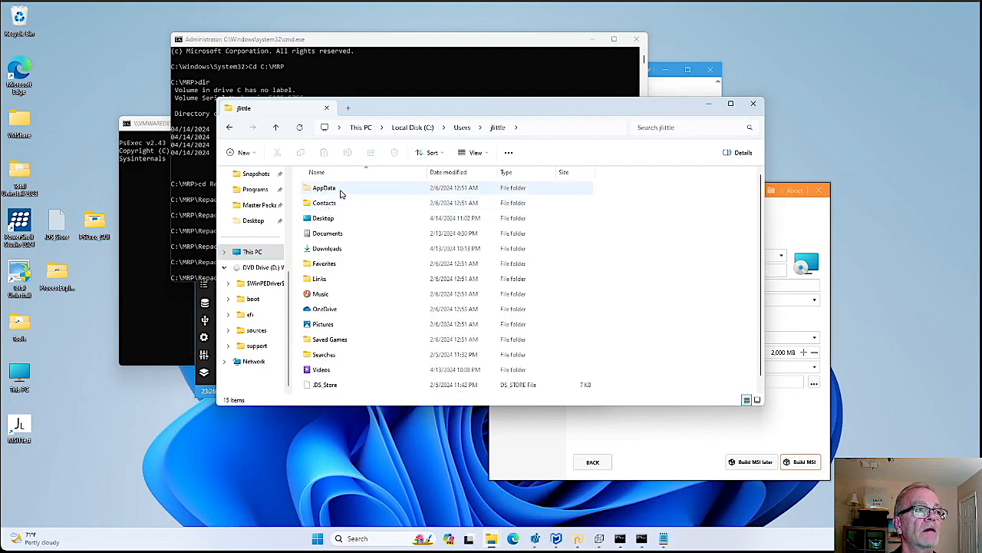
double_click(341, 194)
double_click(334, 222)
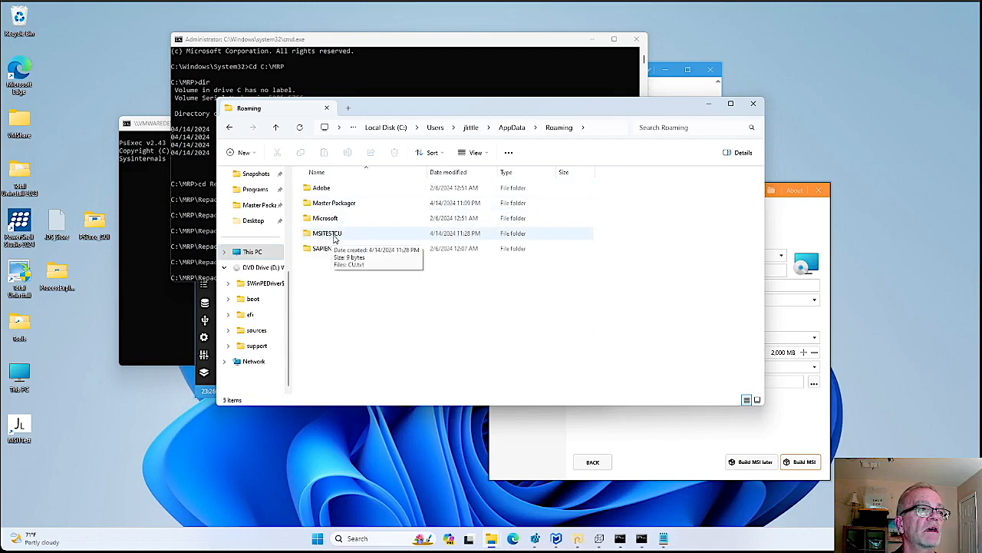
double_click(338, 237)
double_click(320, 188)
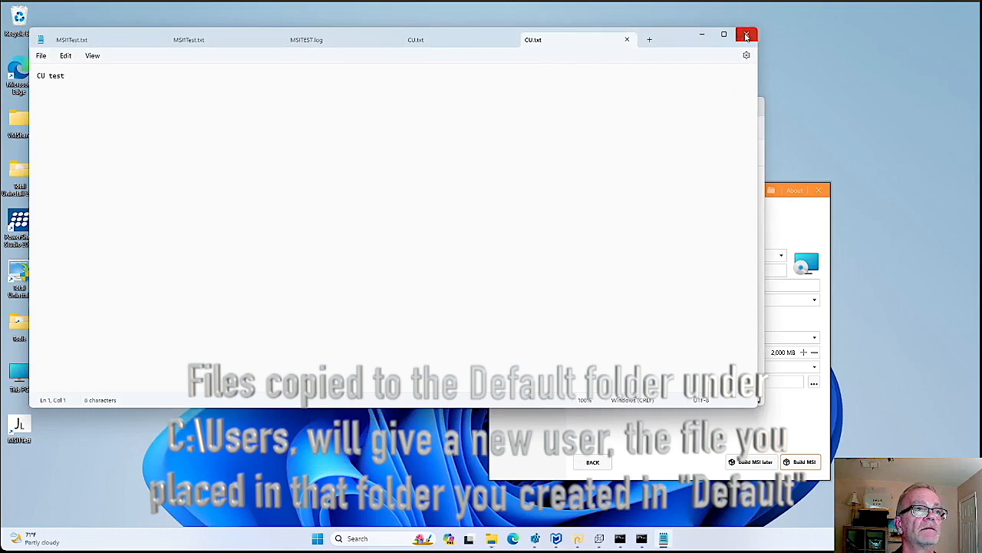
left_click(747, 35)
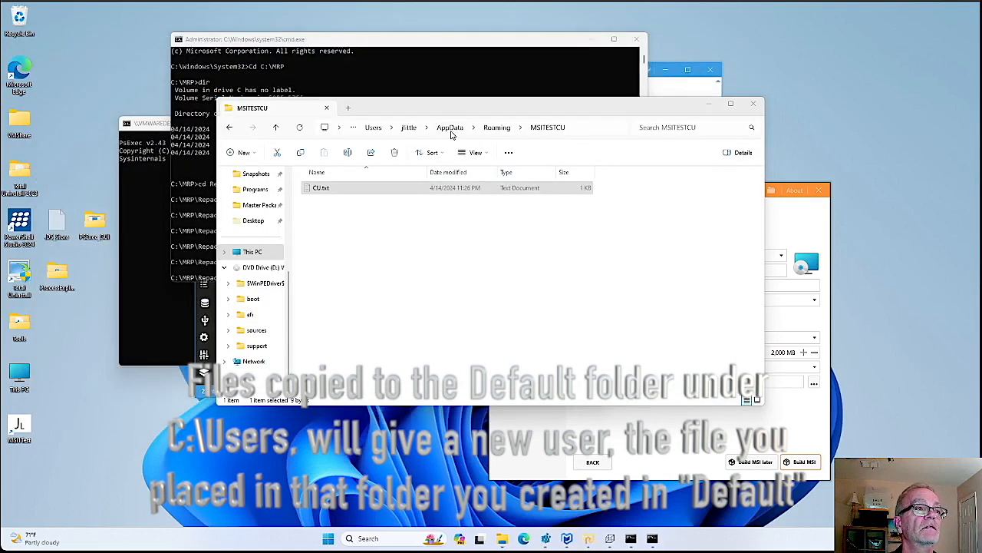
Check the Default profile's AppData\Roaming\MSITESTCU folder for CU.txt and close File Explorer
left_click(450, 128)
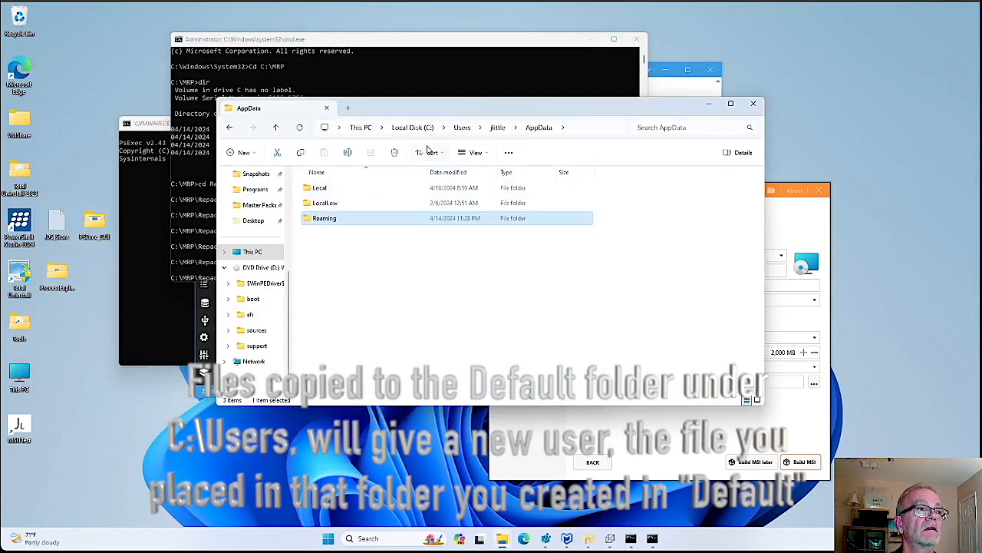
left_click(461, 127)
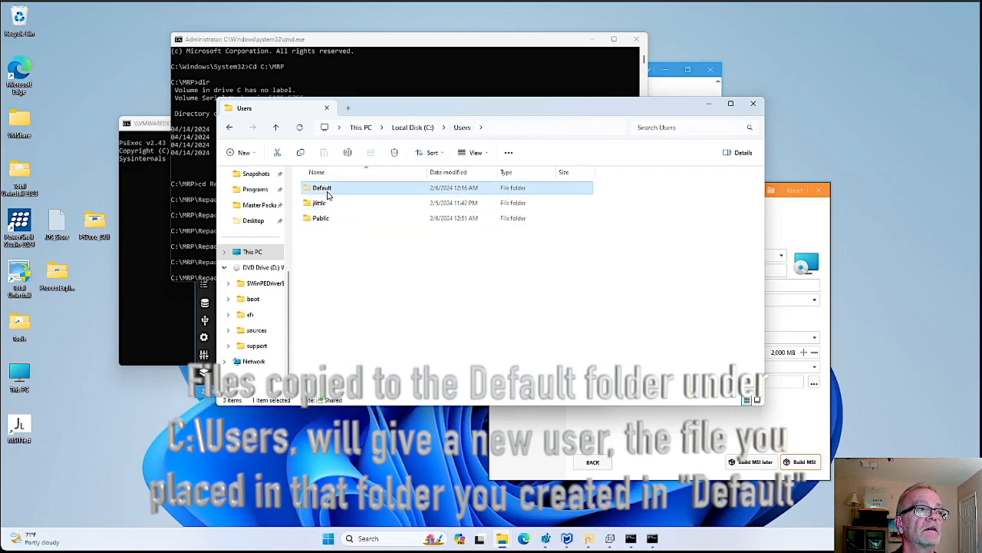
double_click(329, 191)
double_click(330, 193)
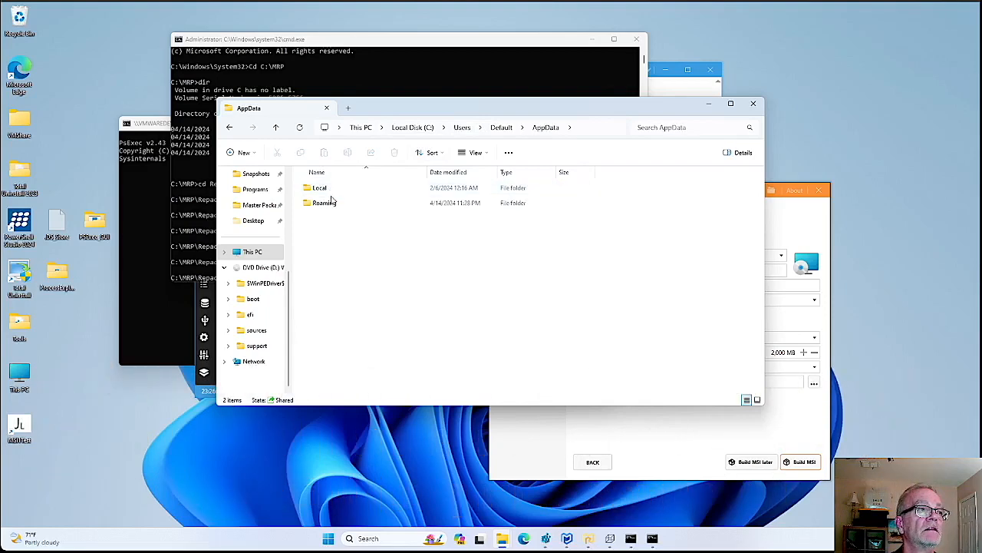
double_click(330, 205)
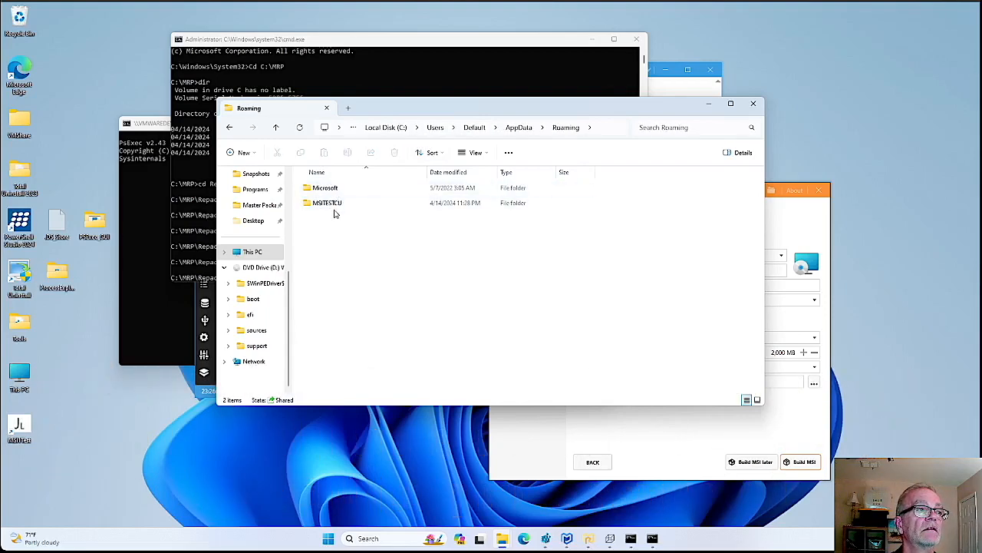
double_click(336, 206)
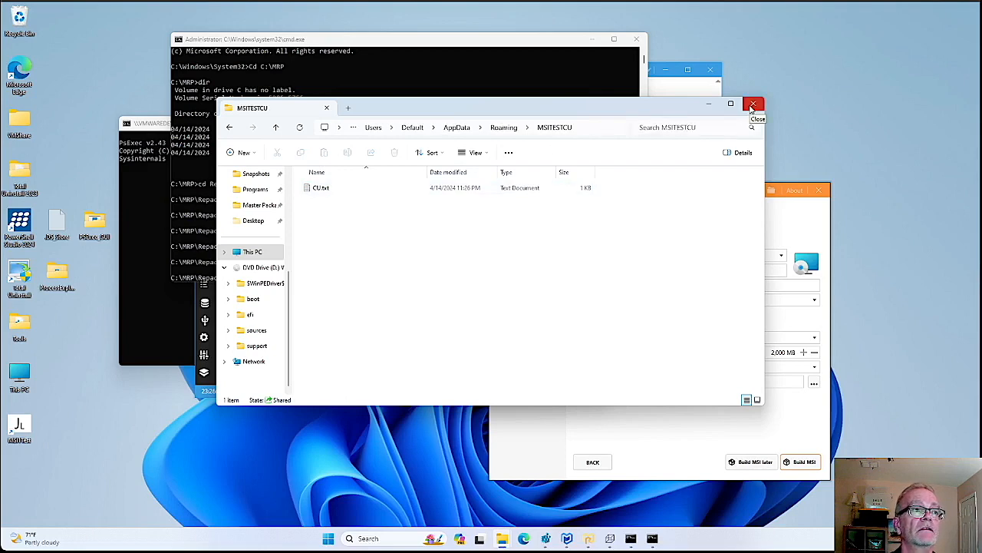
left_click(373, 128)
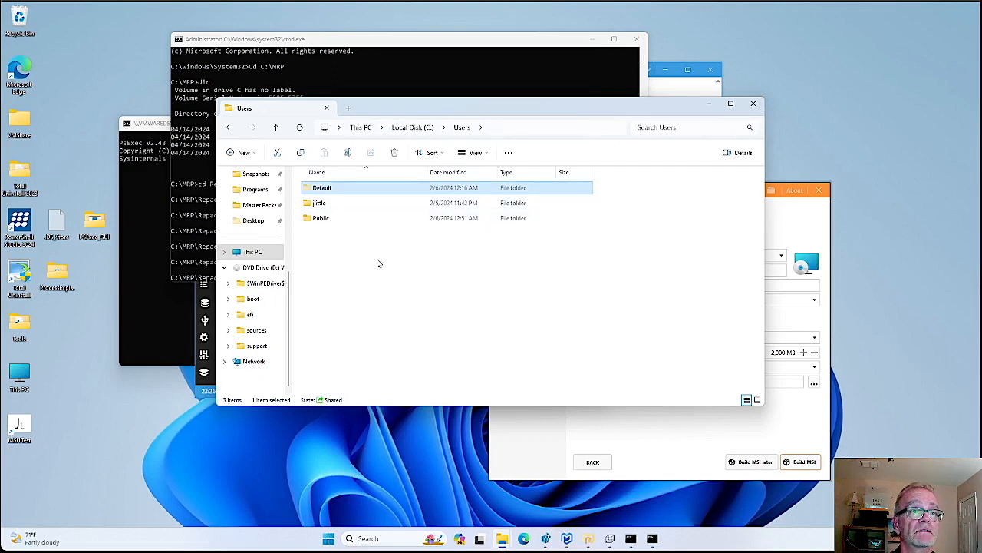
left_click(753, 102)
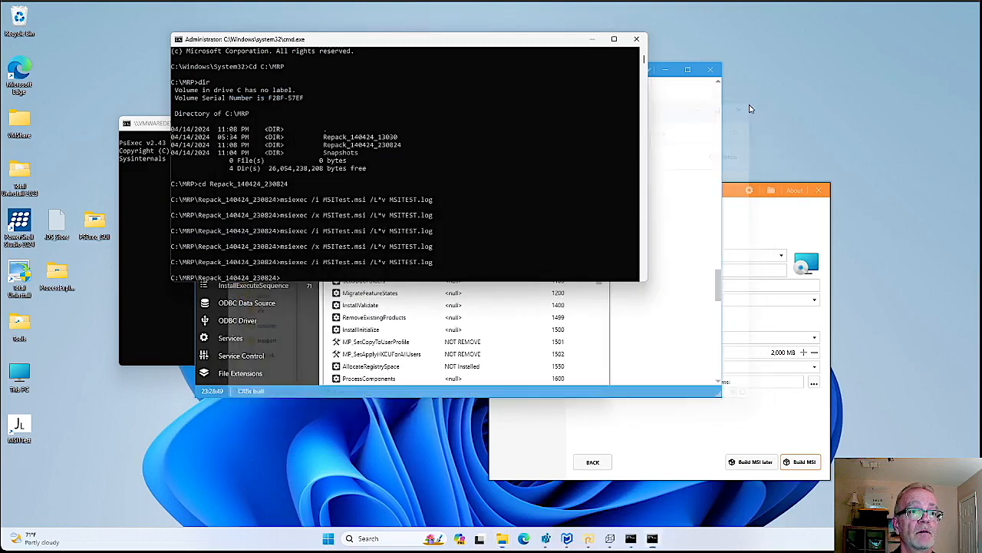
Review the list of predefined custom actions that can be added, and return to the package overview without adding one
left_click(360, 278)
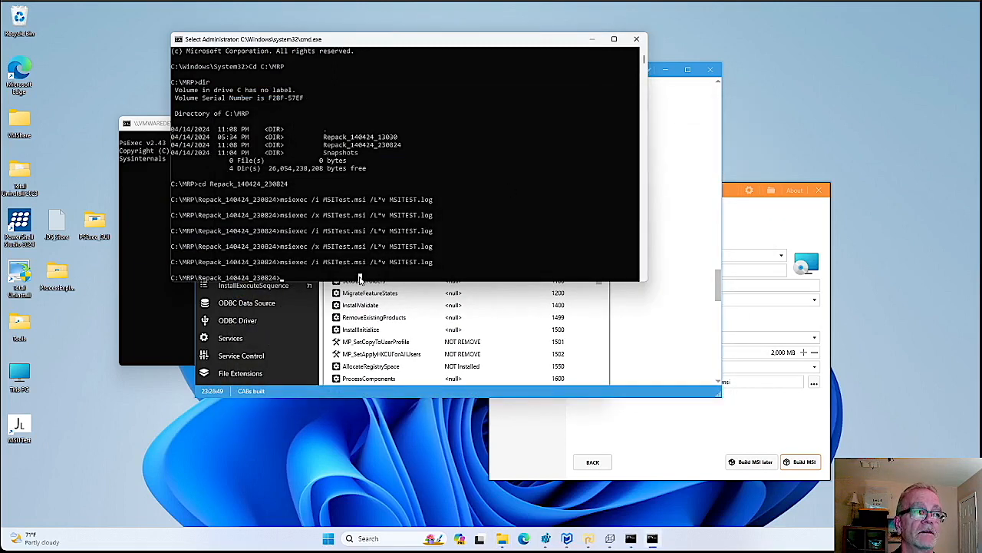
key("Up")
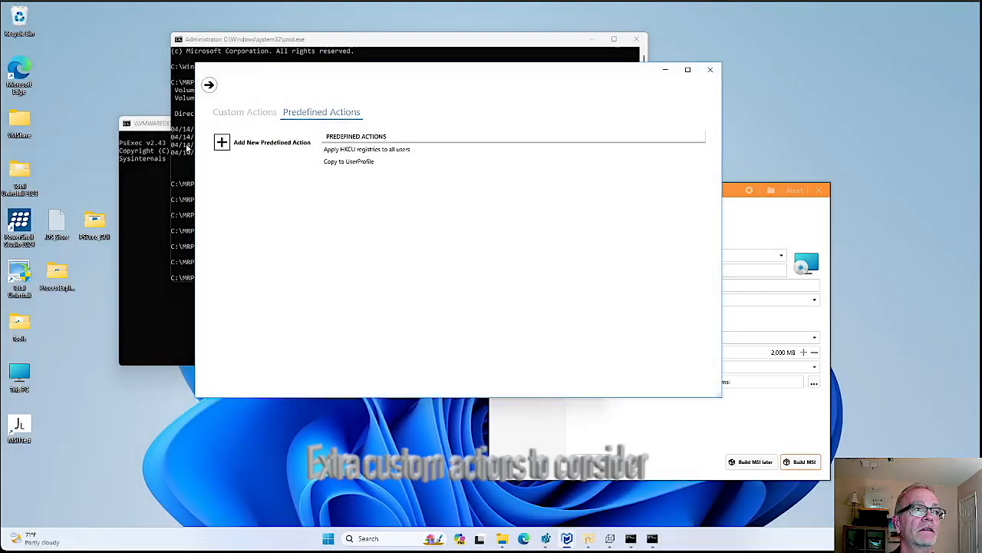
left_click(230, 142)
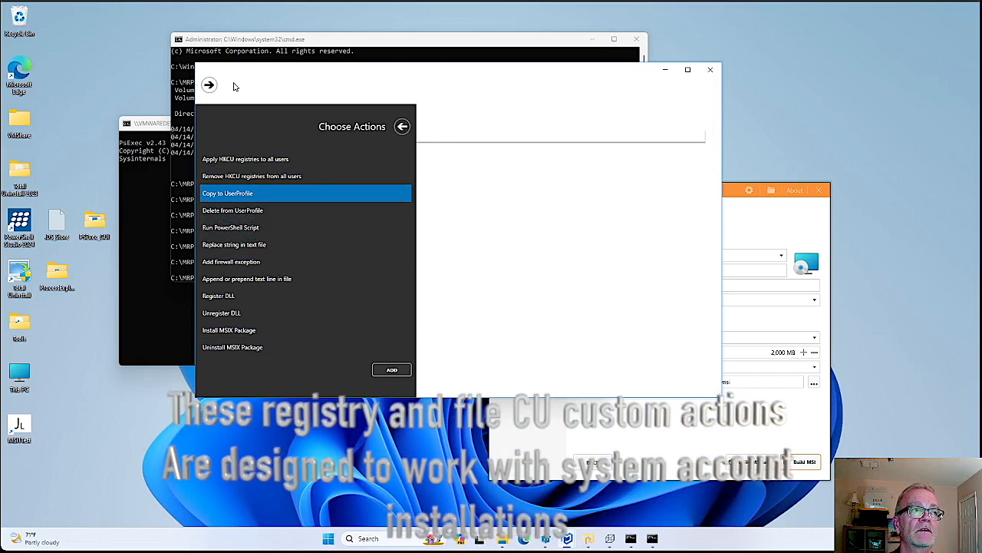
left_click(205, 86)
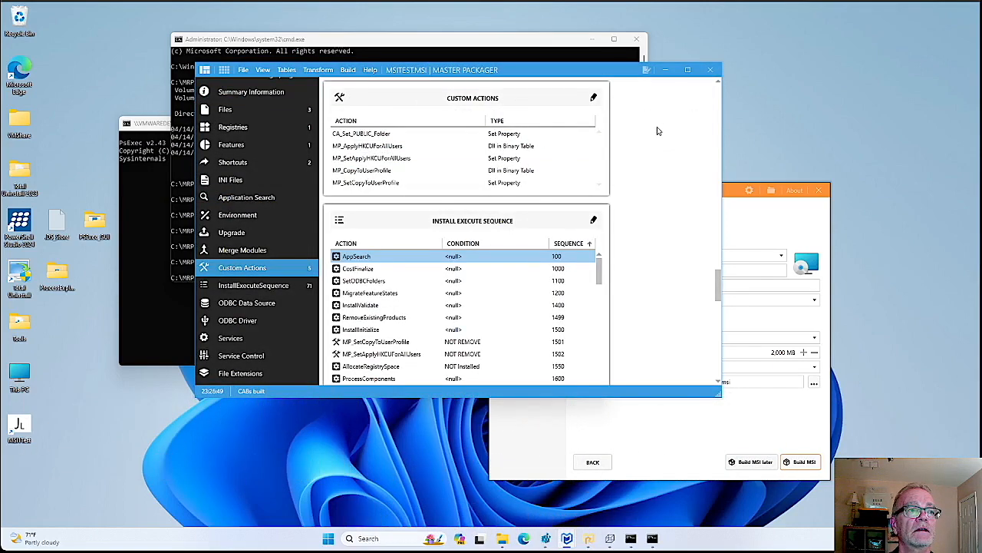
Uninstall the package with msiexec /x MSITest.msi /L*v MSITEST.log, confirm the removal, and move the command window clear of the package editor
left_click(501, 43)
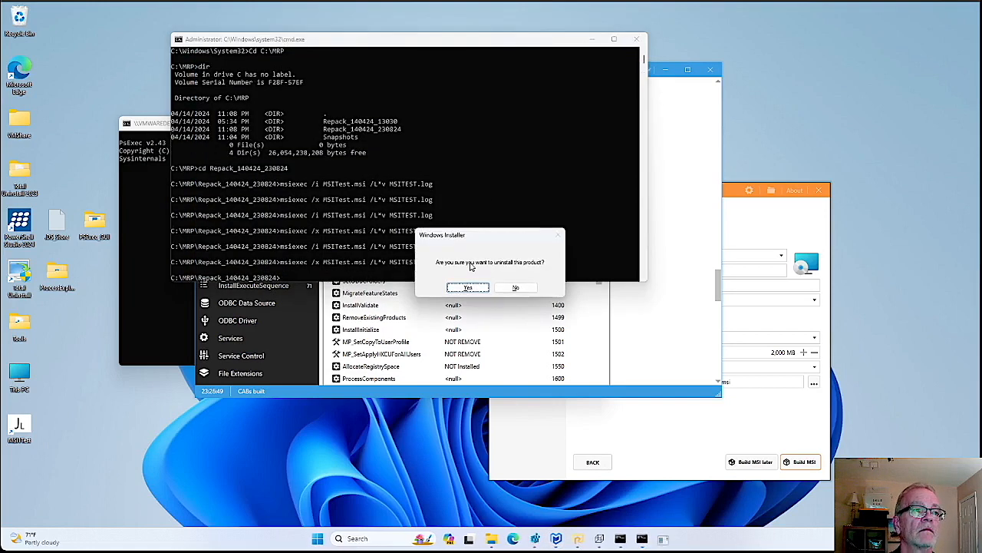
left_click(464, 287)
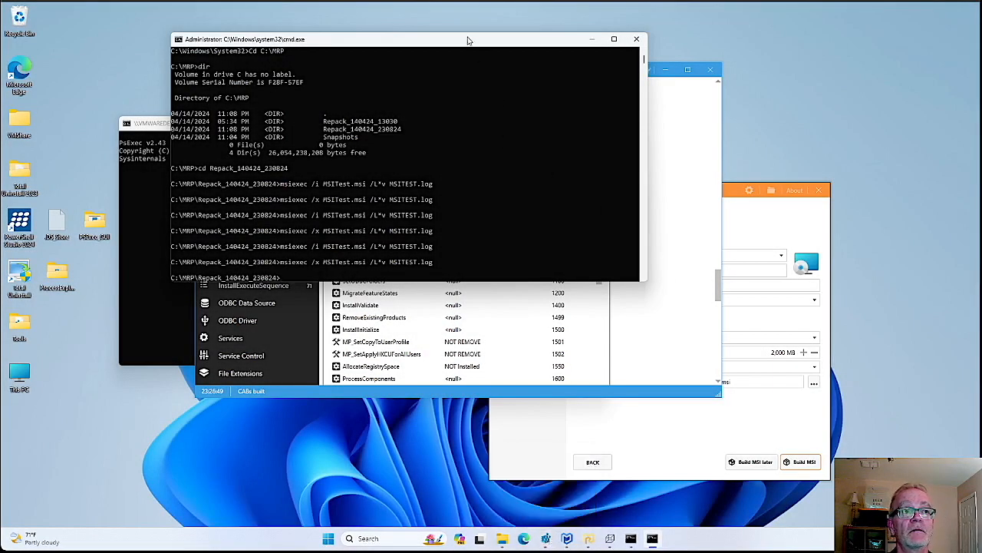
left_click_drag(467, 33, 541, 228)
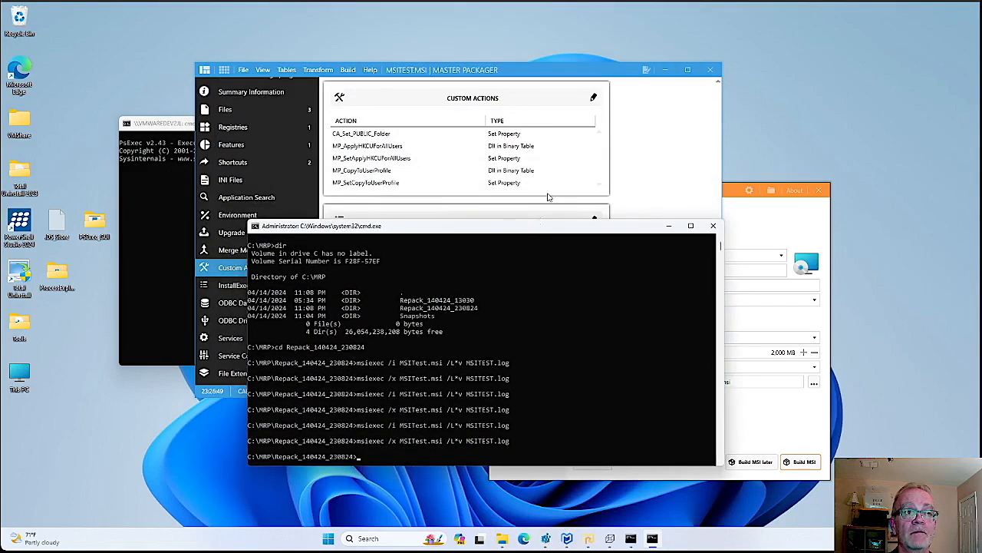
Bring the package editor forward and review MP_SetCopyToUserProfile's Return Processing choices again, leaving the editing page without changes
left_click(674, 107)
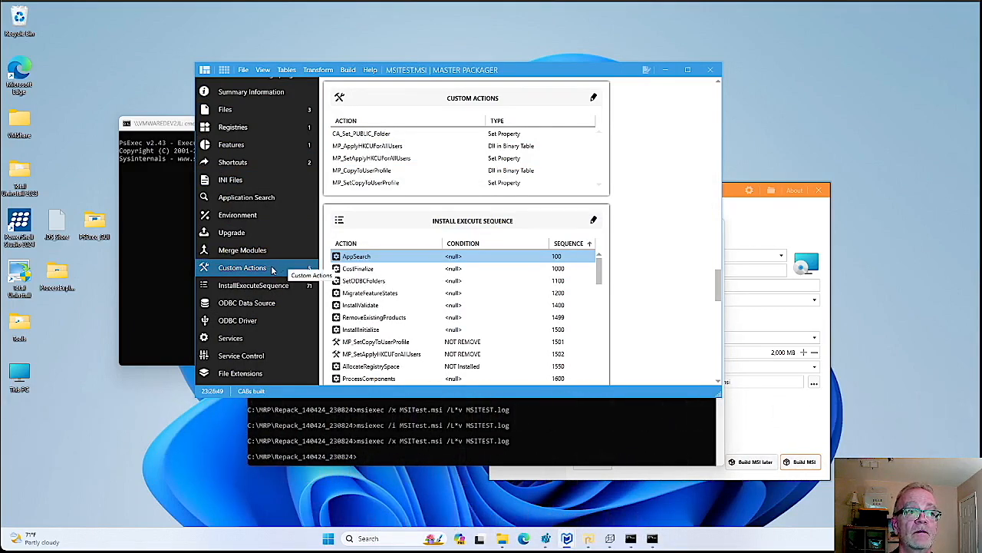
double_click(407, 182)
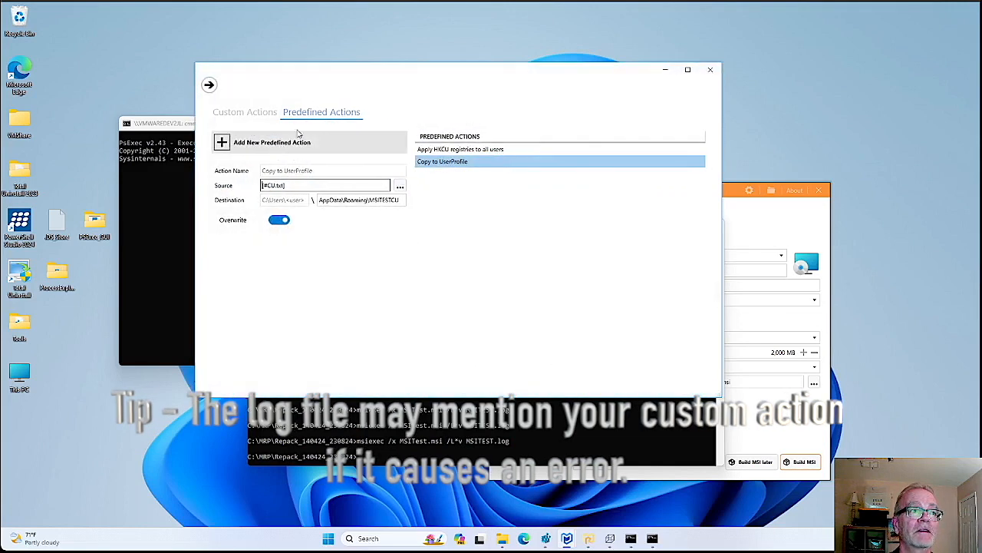
left_click(245, 112)
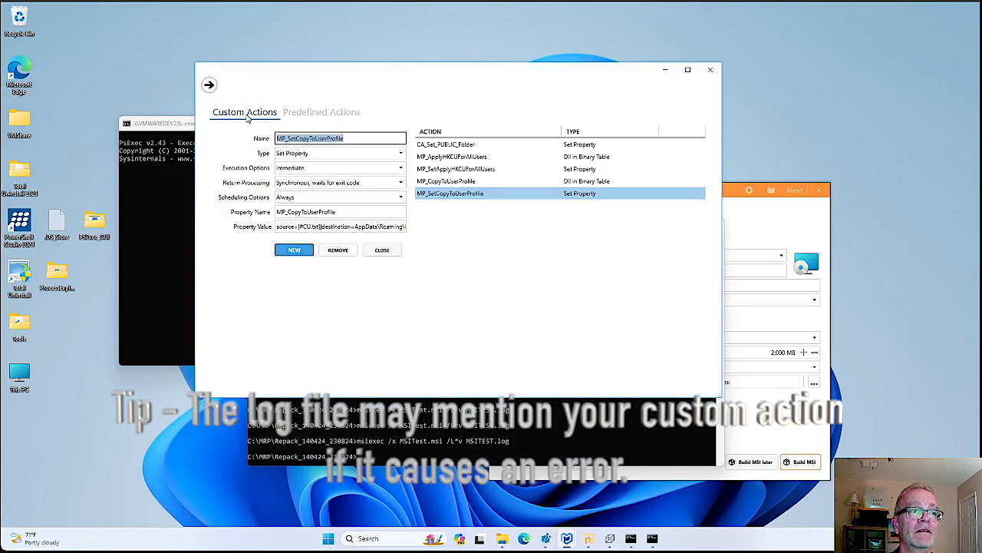
left_click(347, 183)
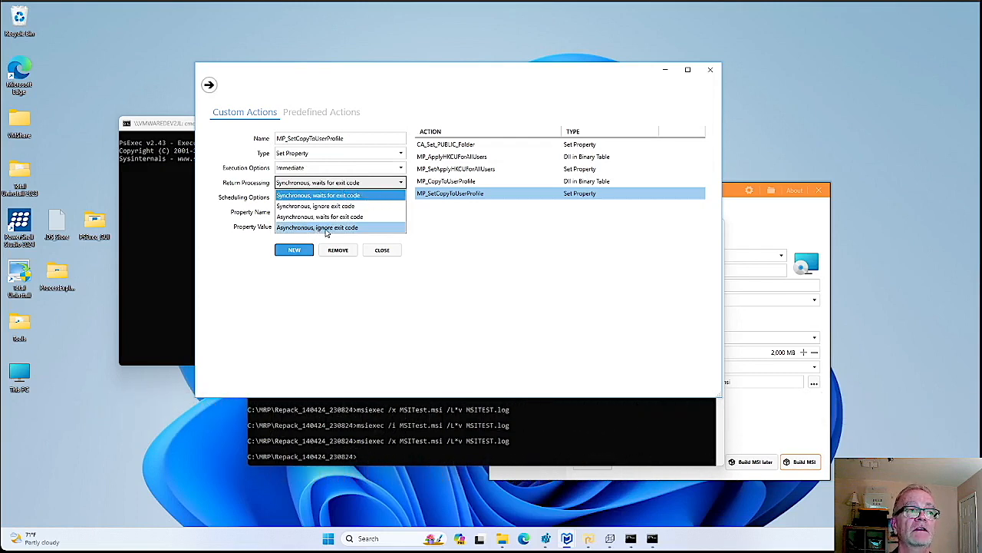
left_click(465, 221)
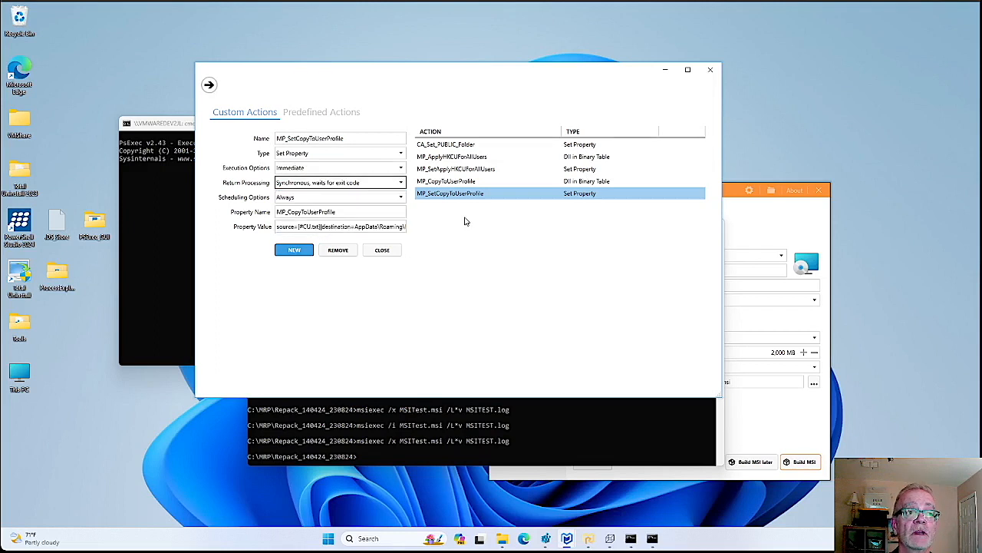
left_click(208, 85)
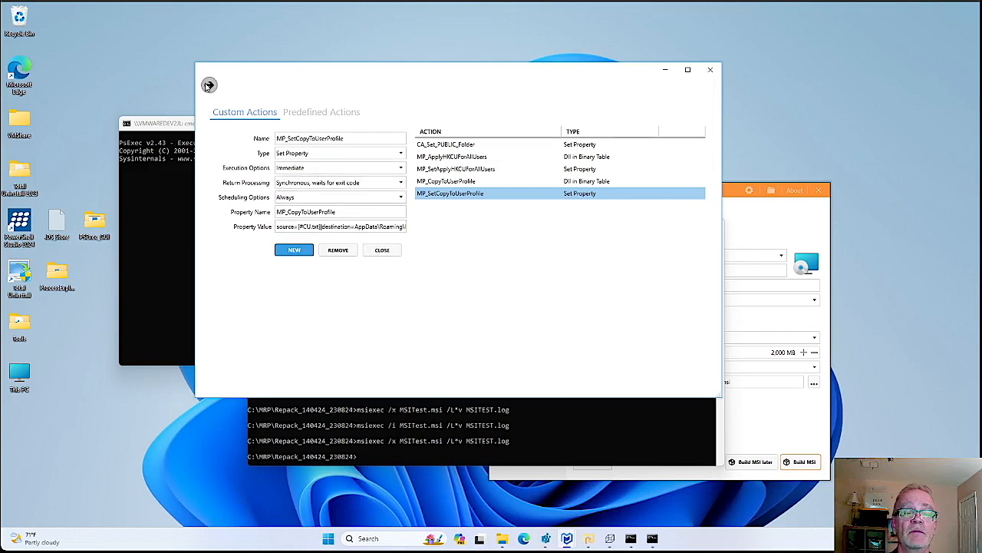